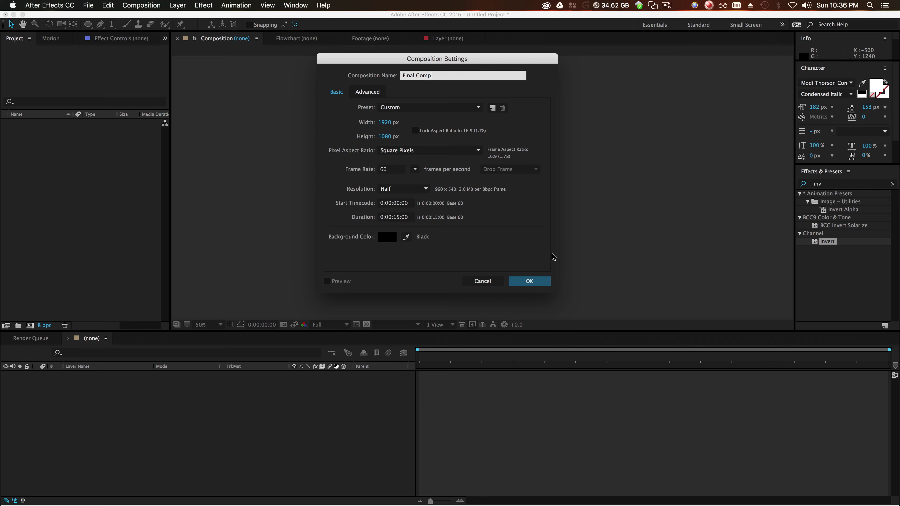
- Create the Final Comp composition at 1920 × 1080 px, 60 fps and 15 seconds long
left_click(528, 283)
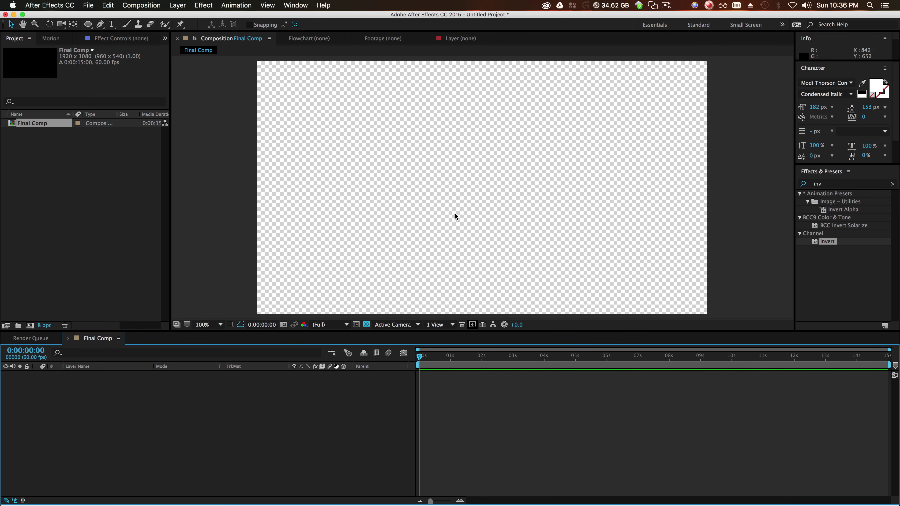
key("comma")
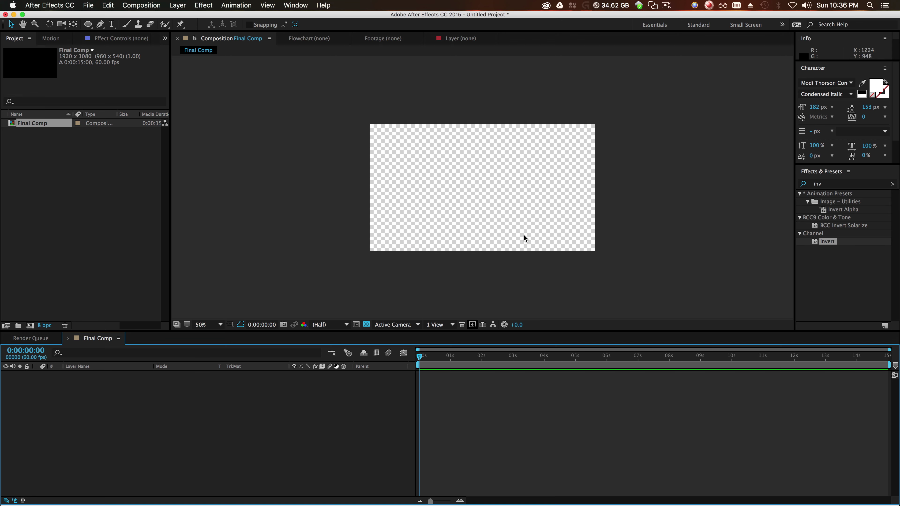
key("period")
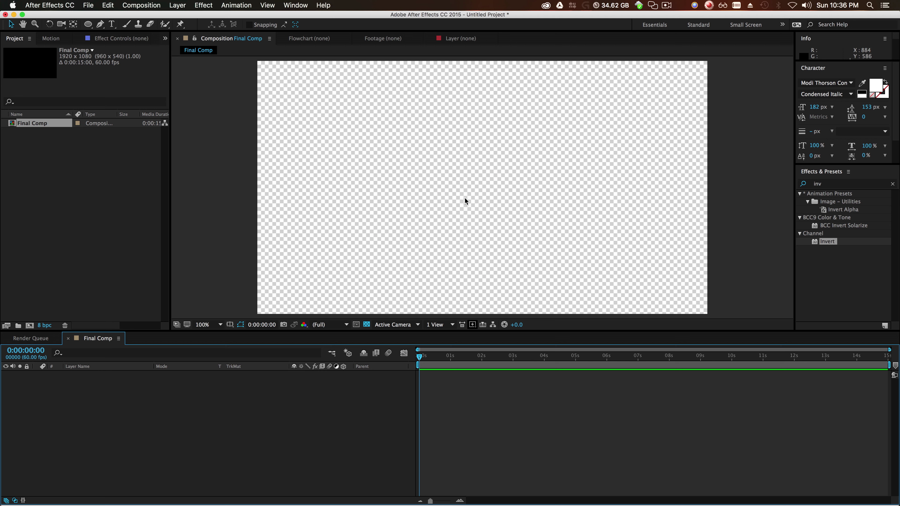
key("super+0")
- Create a new composition named Logo Comp with a width and height of 800 px
right_click(36, 160)
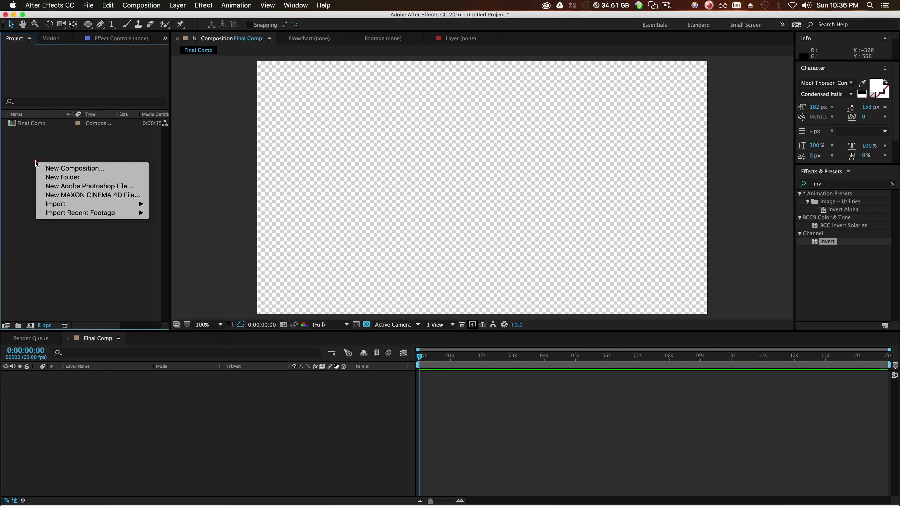
left_click(54, 166)
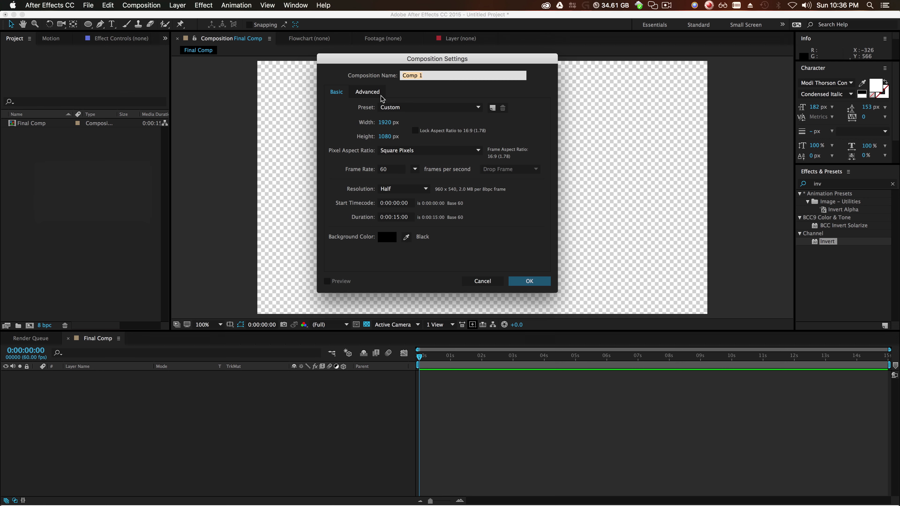
type("Logo Com")
left_click(385, 122)
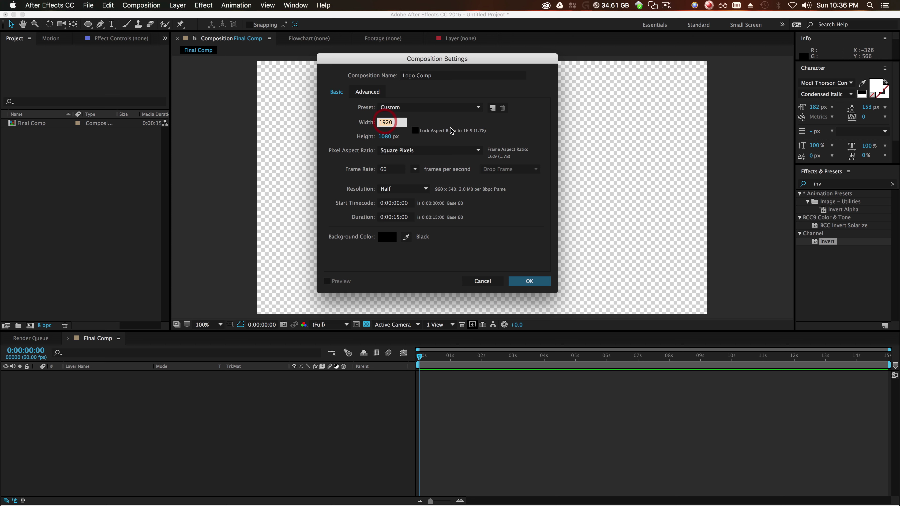
type("100")
key("BackSpace")
key("BackSpace")
key("BackSpace")
type("800")
left_click(382, 137)
type("800")
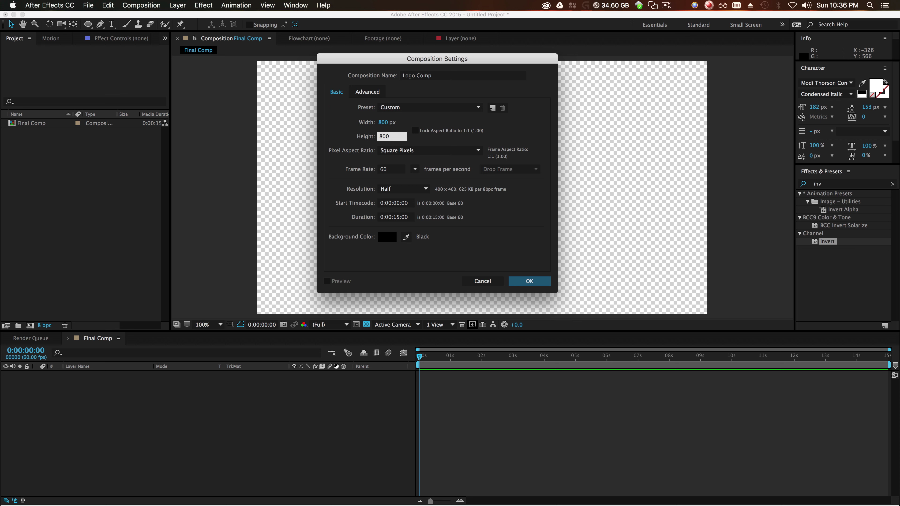
key("Return")
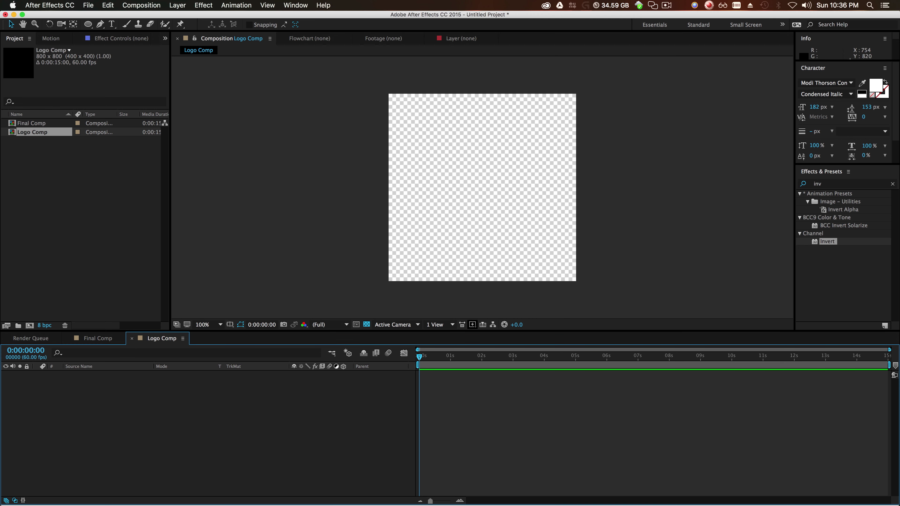
- Switch to Chrome and run a Google image search for "gaming logo png"
key("super+Tab")
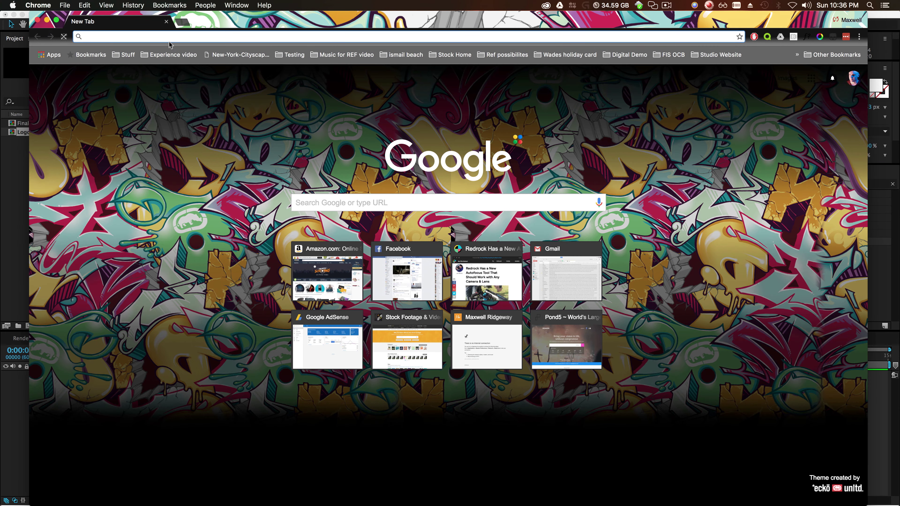
type("gaming long")
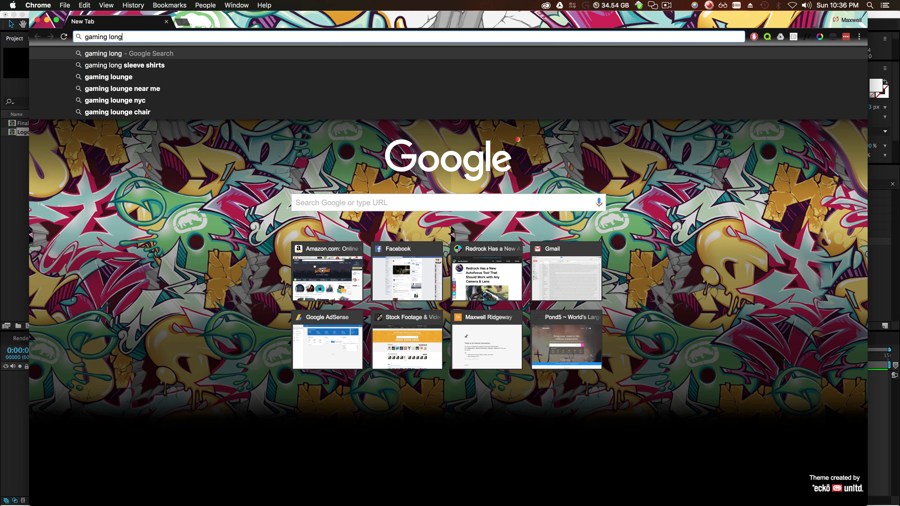
type("o png")
key("Return")
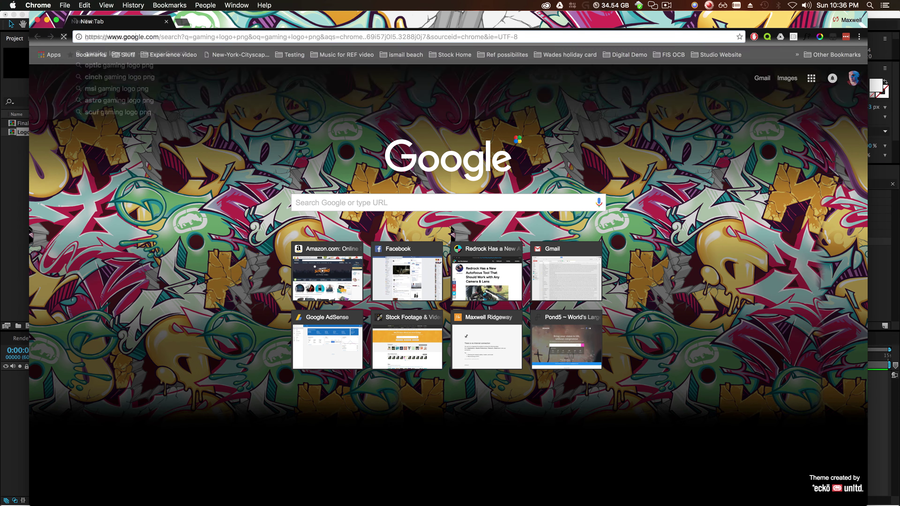
left_click(120, 91)
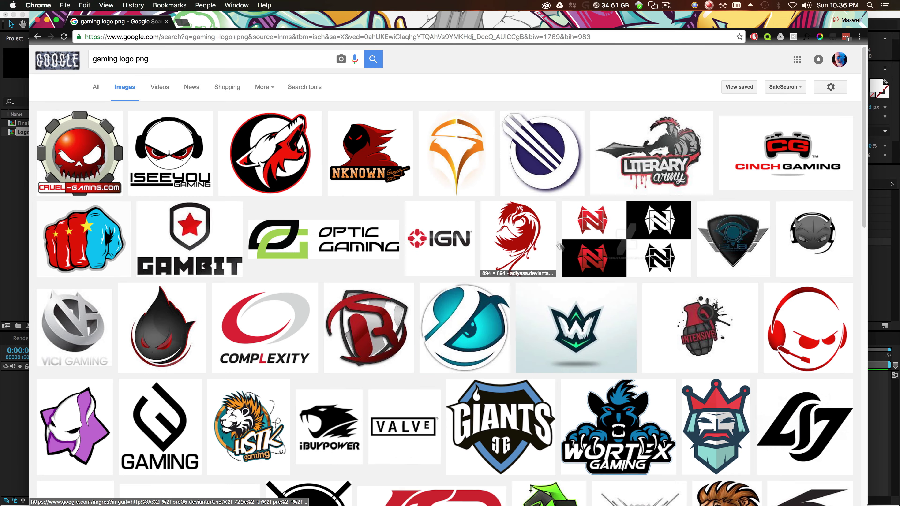
- Browse the image results and open the teal game controller logo with black drips at full size
scroll(529, 254, "down", 1)
scroll(529, 254, "down", 5)
scroll(530, 252, "up", 3)
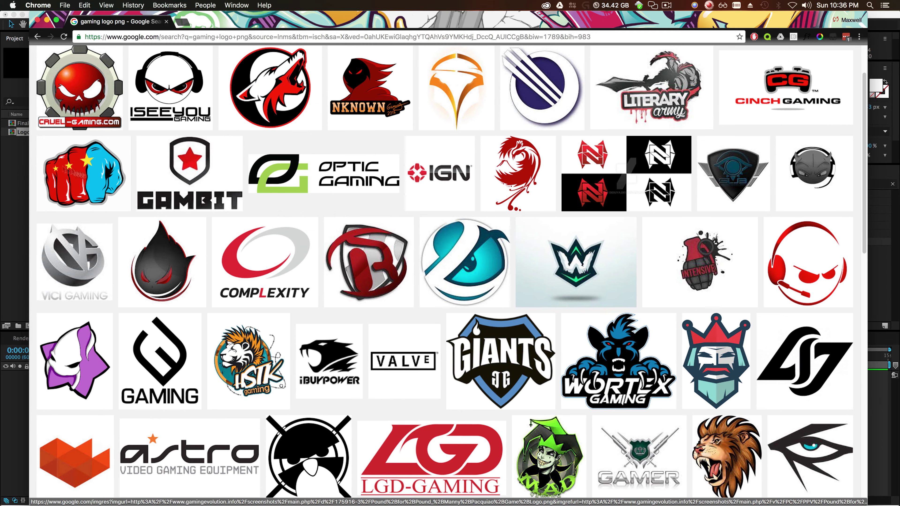
scroll(273, 210, "down", 5)
scroll(273, 211, "down", 7)
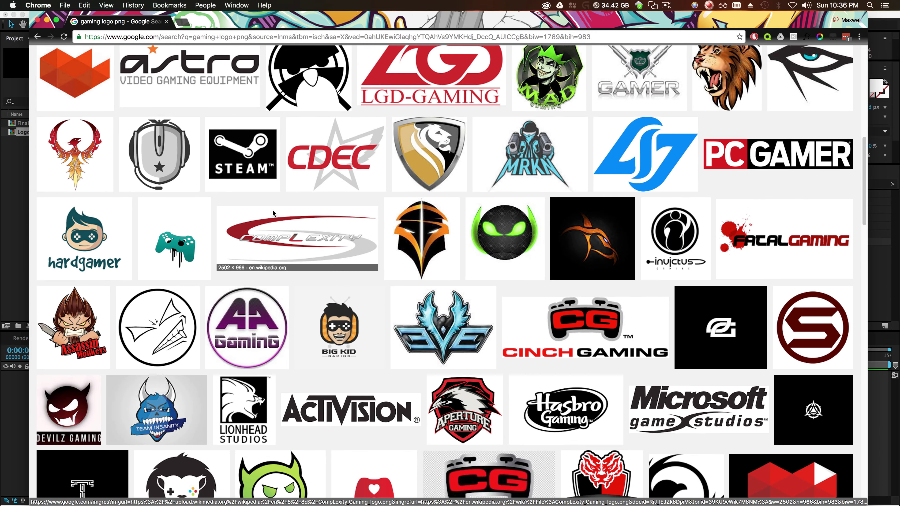
scroll(241, 201, "up", 1)
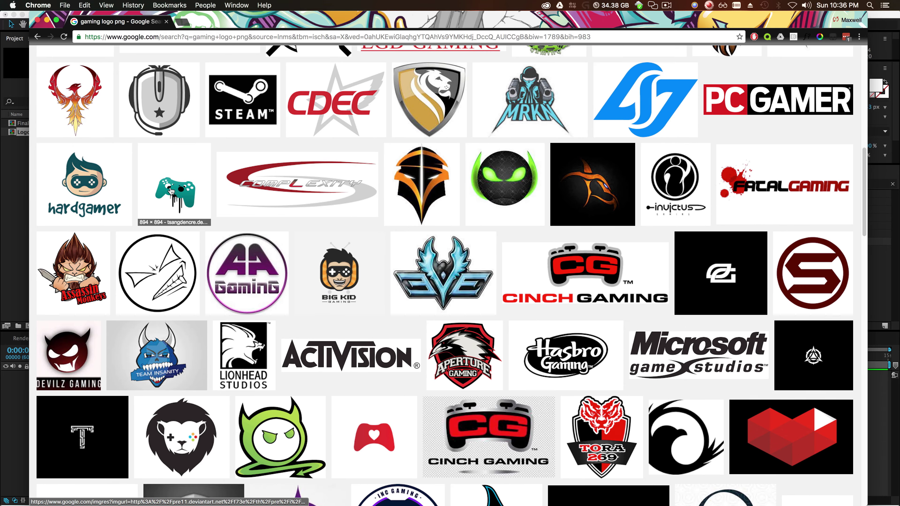
left_click(176, 190)
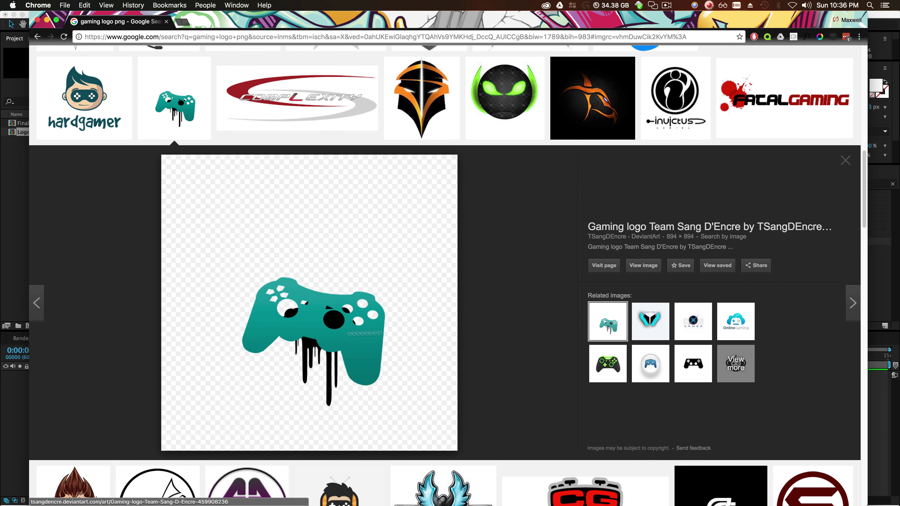
left_click(643, 266)
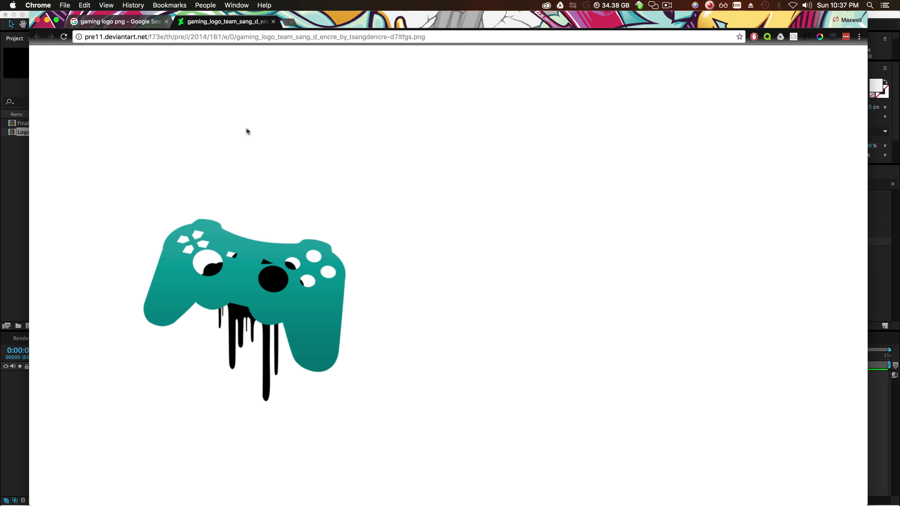
- Save the controller logo as a PNG image and reveal the downloaded file in Finder
right_click(255, 262)
left_click(283, 276)
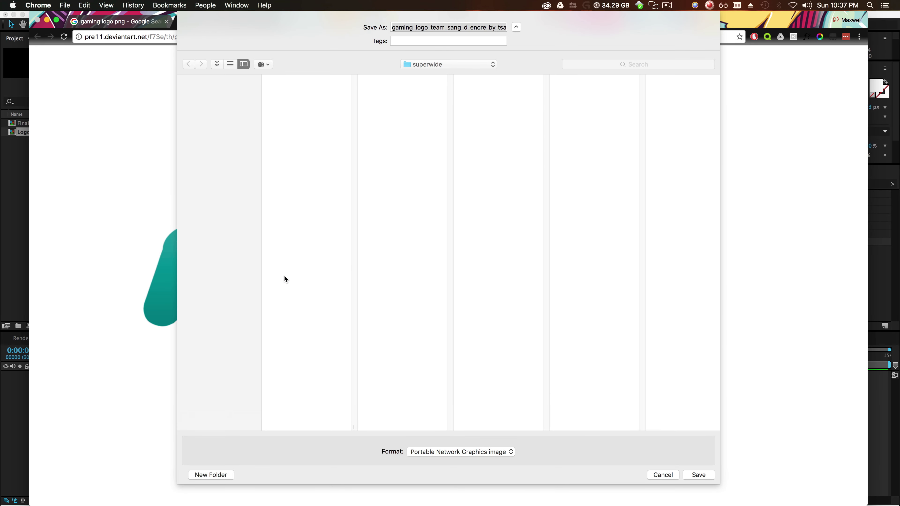
key("Return")
left_click(123, 495)
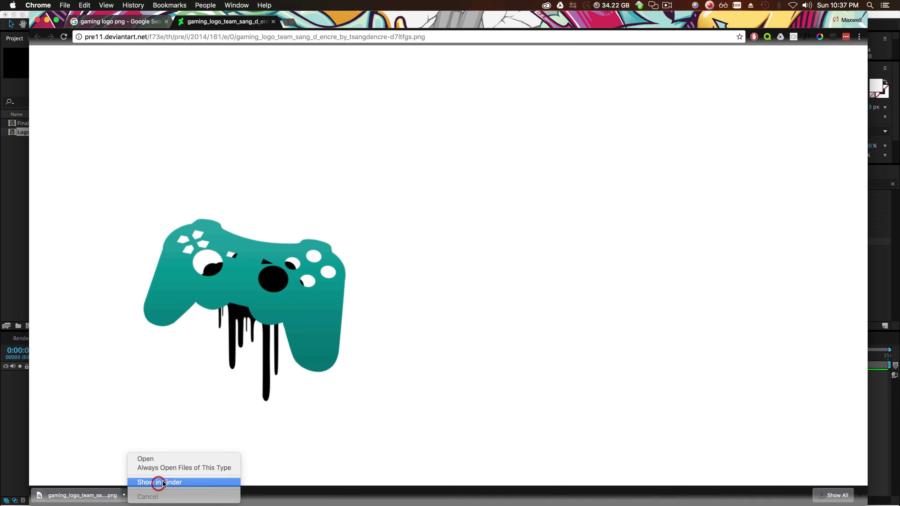
left_click(156, 483)
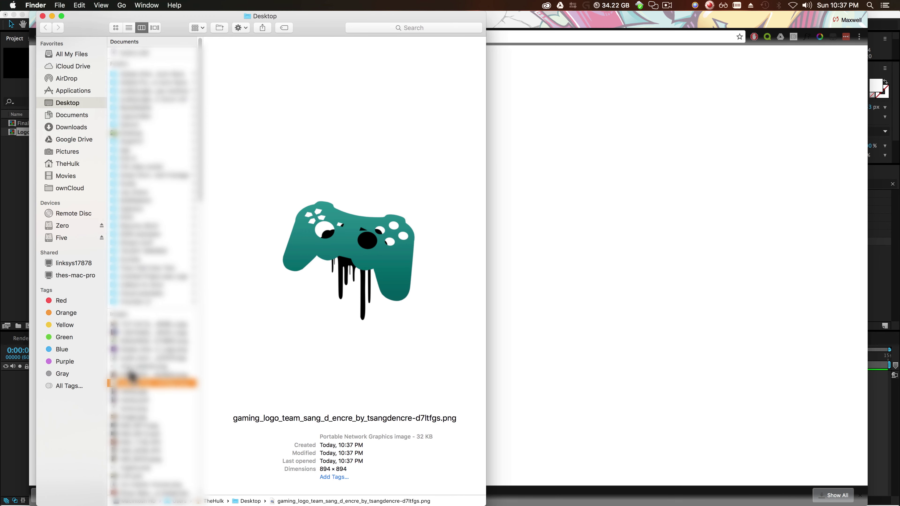
- Import the controller PNG into Logo Comp in After Effects, then enlarge and position it to fill the frame
left_click_drag(141, 383, 13, 395)
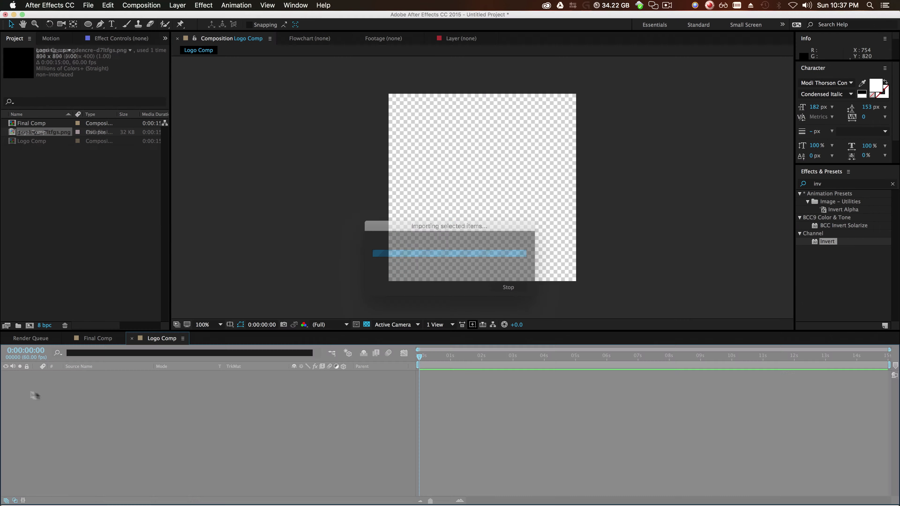
left_click_drag(588, 296, 639, 344)
left_click_drag(496, 169, 503, 171)
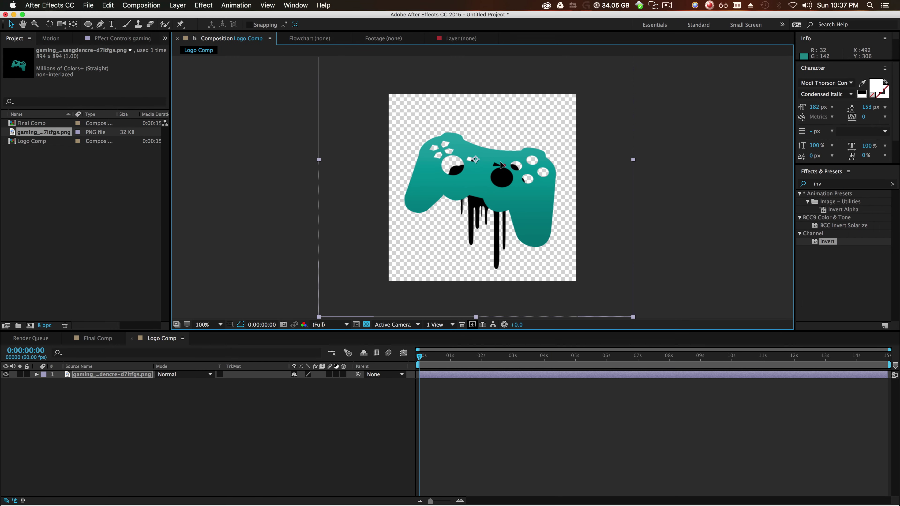
left_click(706, 191)
left_click(93, 209)
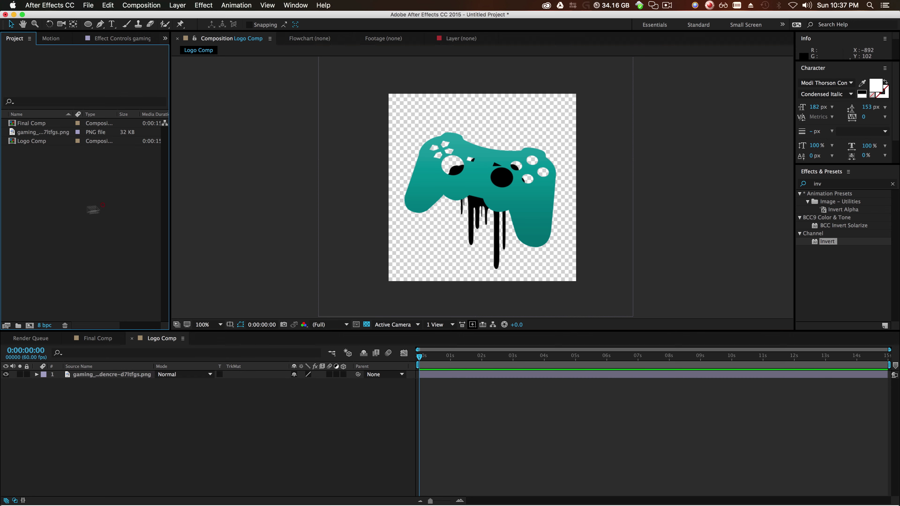
- Open Final Comp and add Logo Comp to it as a layer
double_click(36, 124)
key("comma")
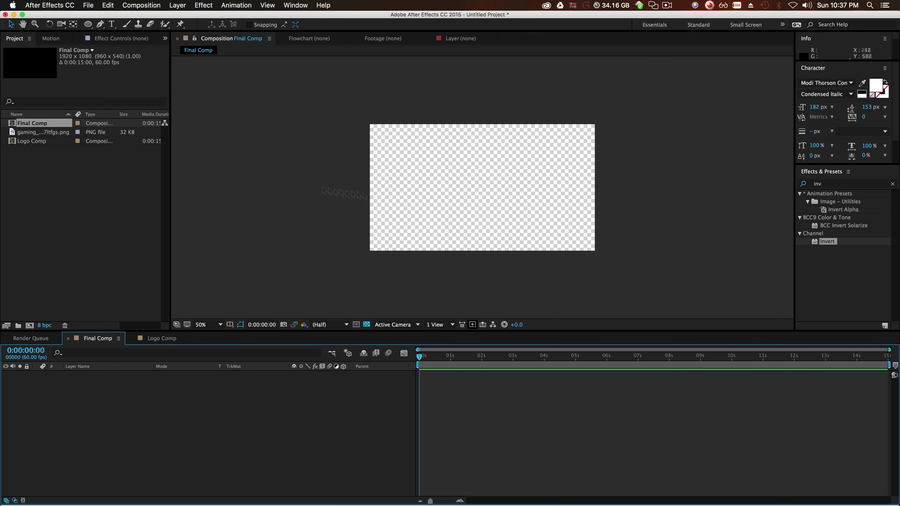
left_click_drag(31, 141, 230, 415)
key("period")
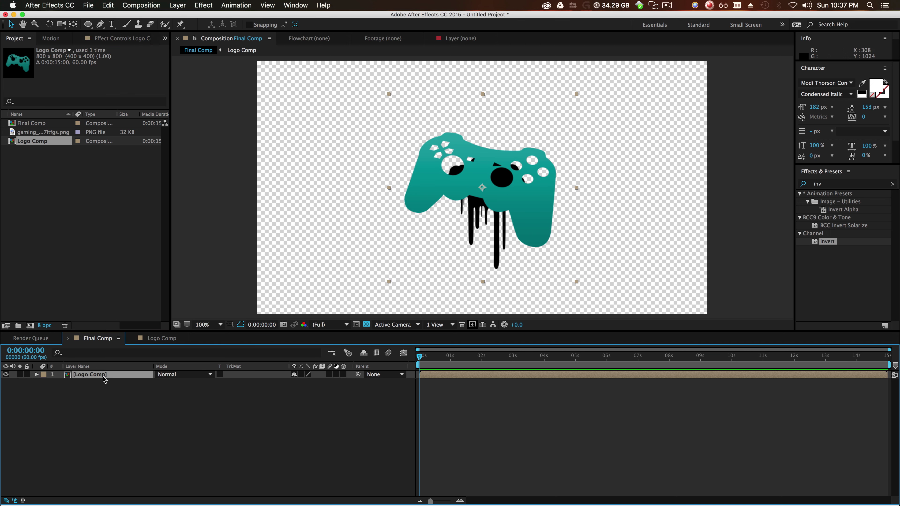
- Scale the Logo Comp layer down to about 65.5% and shift it slightly left to about 900, 540
left_click_drag(577, 281, 551, 246)
scroll(605, 217, "down", 2)
left_click(499, 191)
scroll(515, 195, "up", 1)
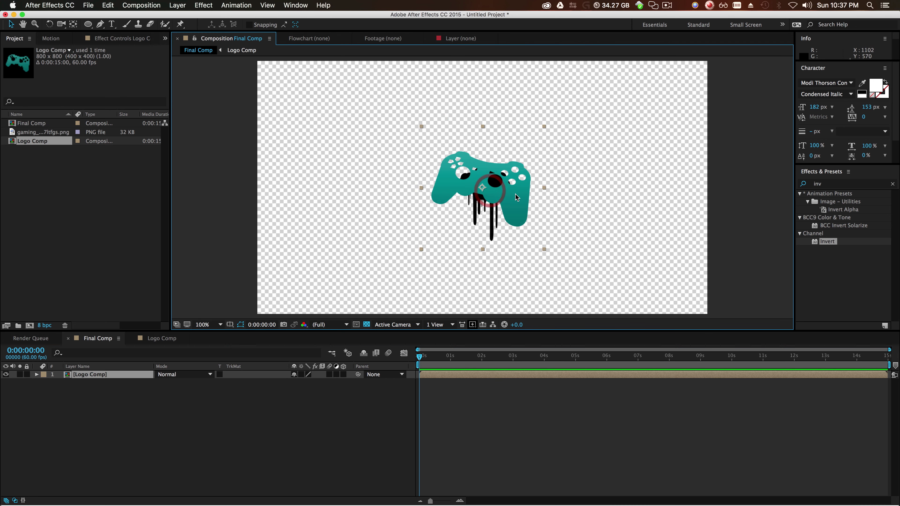
scroll(516, 195, "down", 1)
left_click_drag(501, 191, 496, 192)
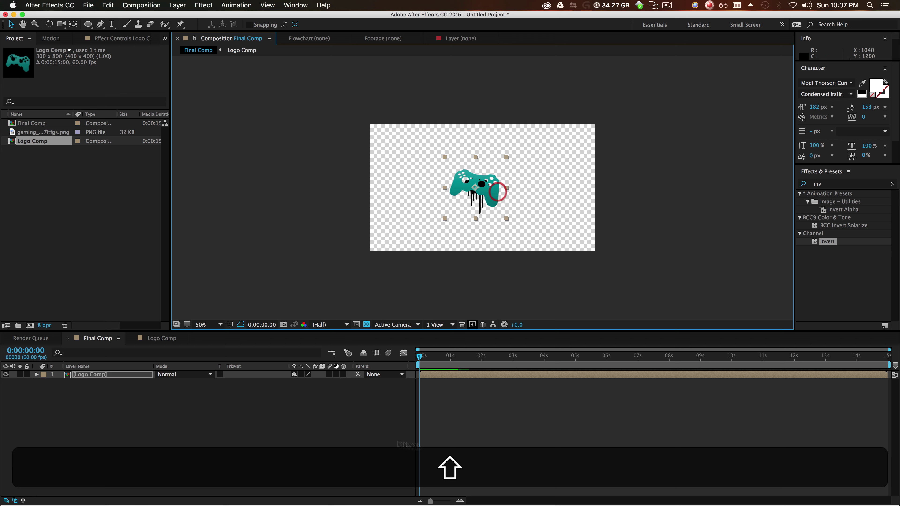
- Add Scale and Rotation keyframes to the Logo Comp layer and move both to frame 47
left_click(305, 383)
left_click(109, 375)
left_click(36, 374)
left_click(44, 383)
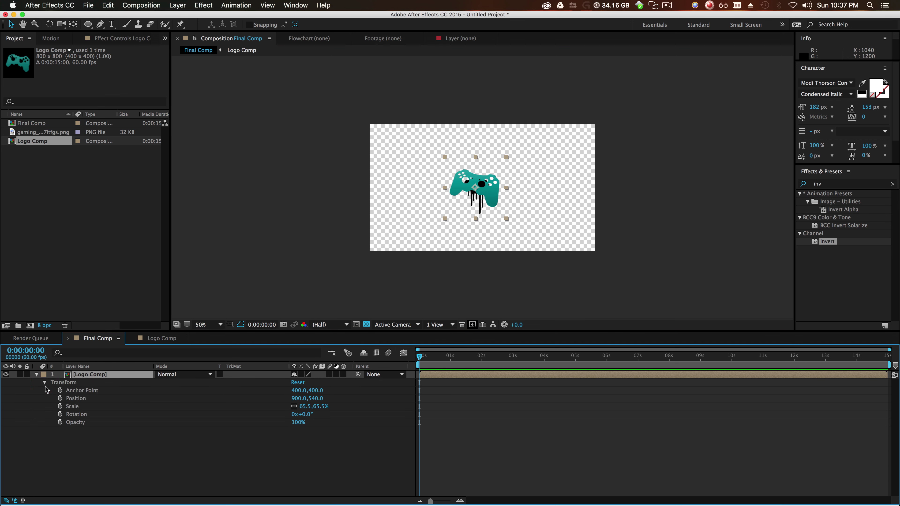
left_click(61, 406)
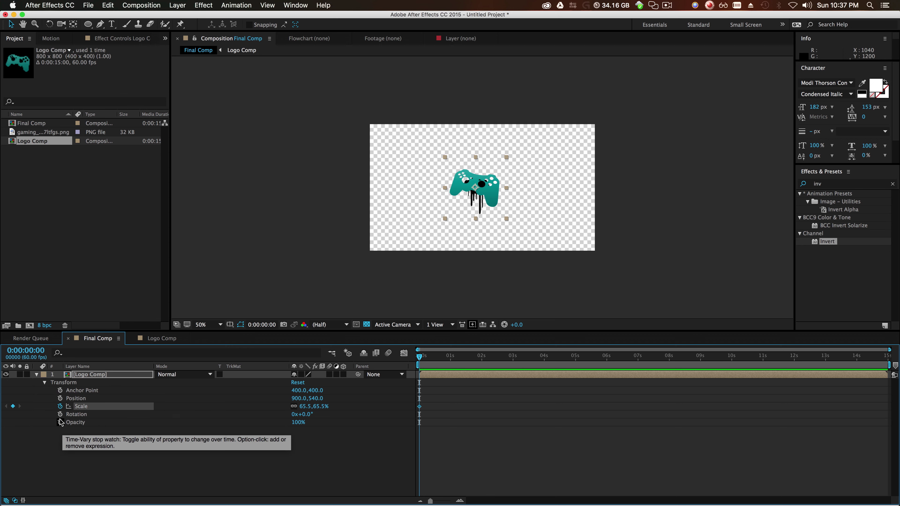
left_click(61, 414)
left_click_drag(438, 401, 443, 423)
left_click_drag(430, 501, 445, 501)
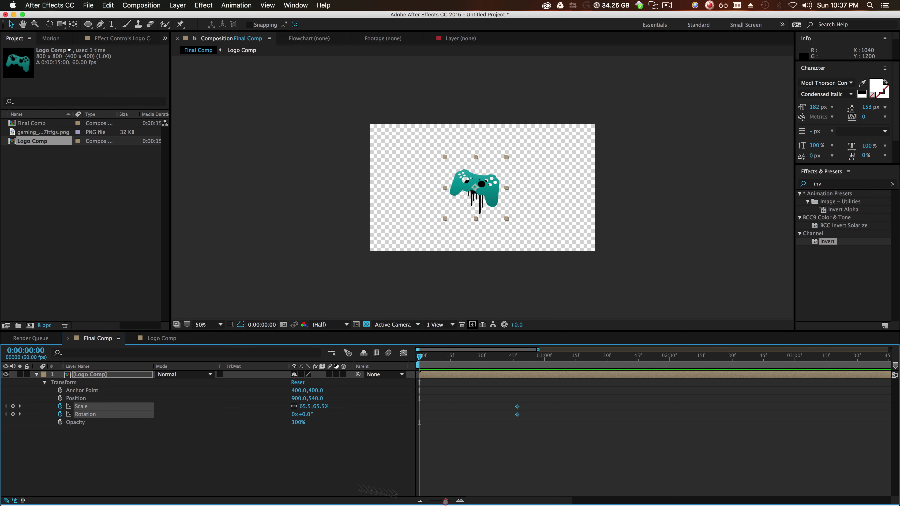
- Keyframe the logo's Scale at 0% and Rotation at -180° on frame 0, and scrub to frame 47 to check the animation
left_click(279, 477)
left_click(81, 406)
left_click(320, 406)
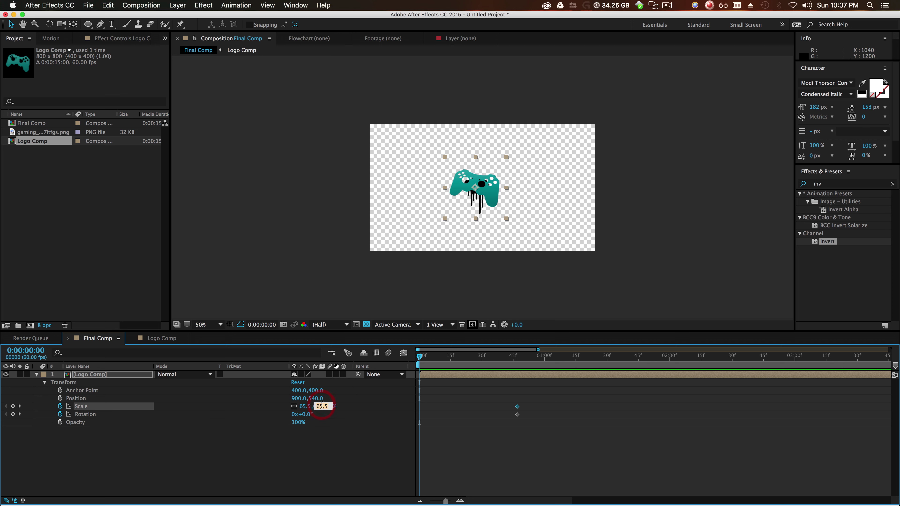
key("Return")
left_click(304, 414)
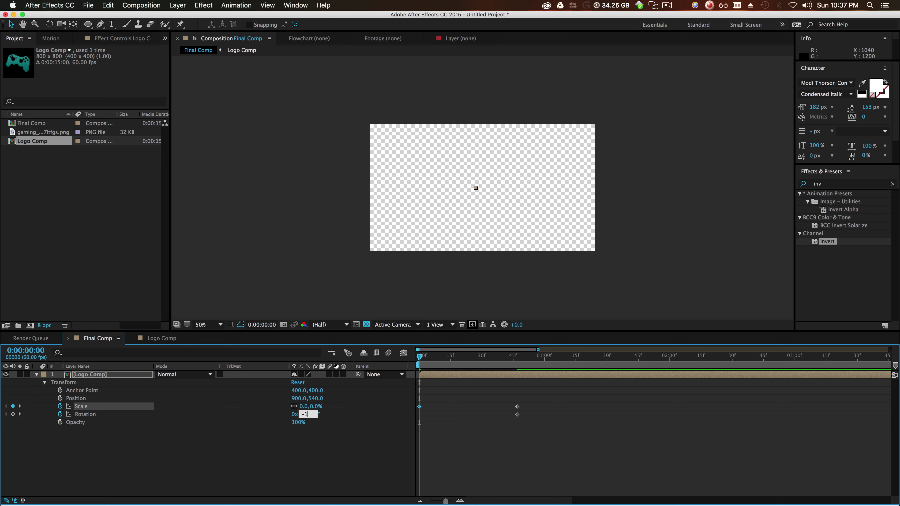
key("Return")
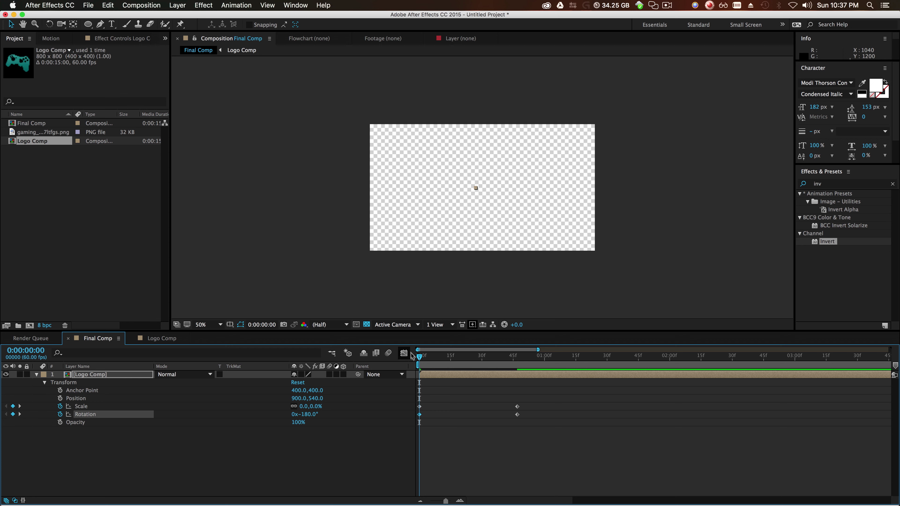
left_click_drag(419, 356, 517, 406)
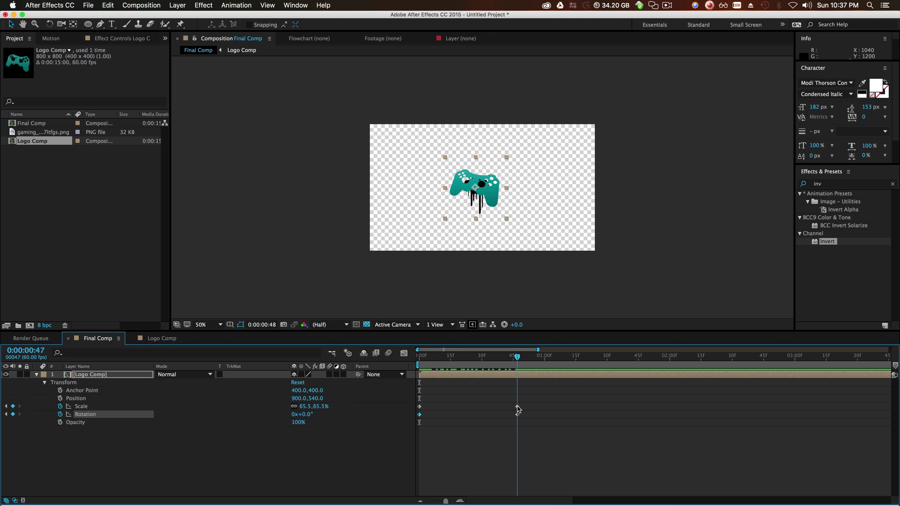
- Open Logo Comp, add the green character image 635429355524373862.png as a layer and scale it down proportionally to fit the frame
double_click(32, 141)
key("super+Tab")
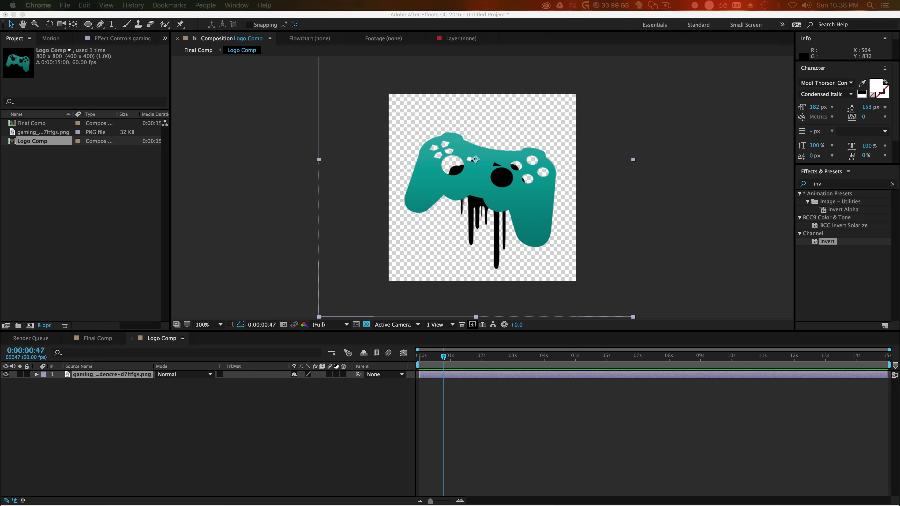
left_click_drag(5, 497, 241, 411)
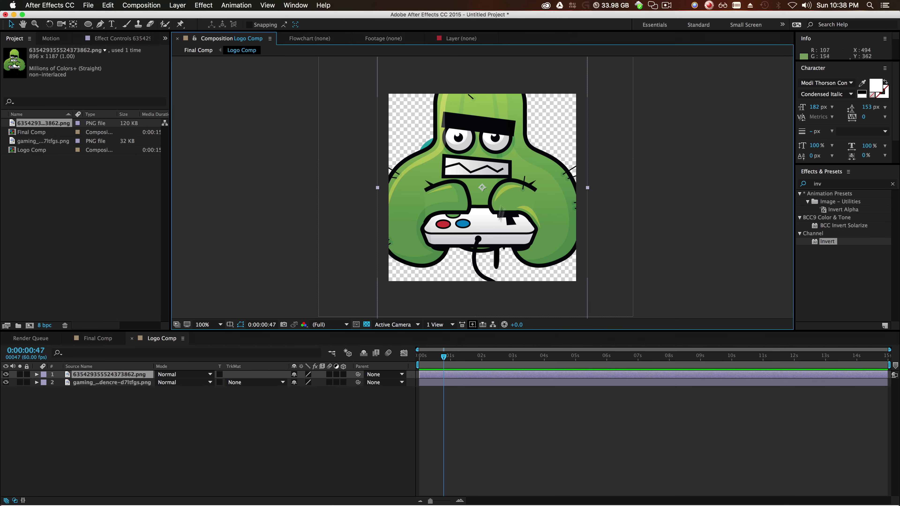
key("comma")
key("comma")
left_click_drag(535, 258, 492, 193)
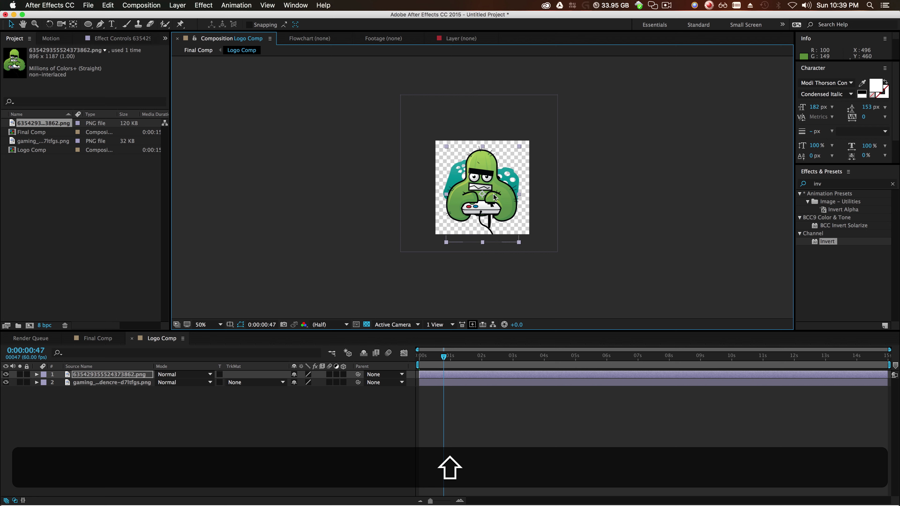
- Delete the old teal controller layer from Logo Comp and return to Final Comp to check the replaced logo
left_click(45, 428)
left_click(102, 384)
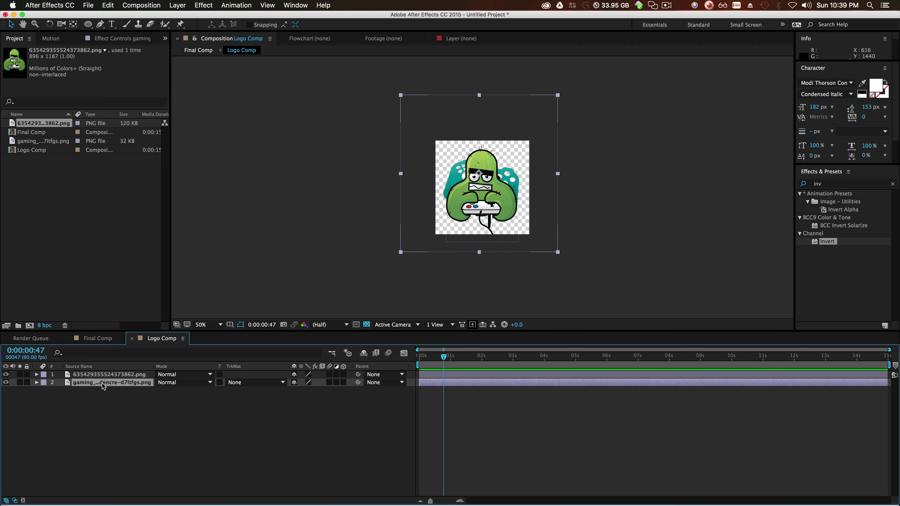
left_click(120, 400)
left_click(200, 52)
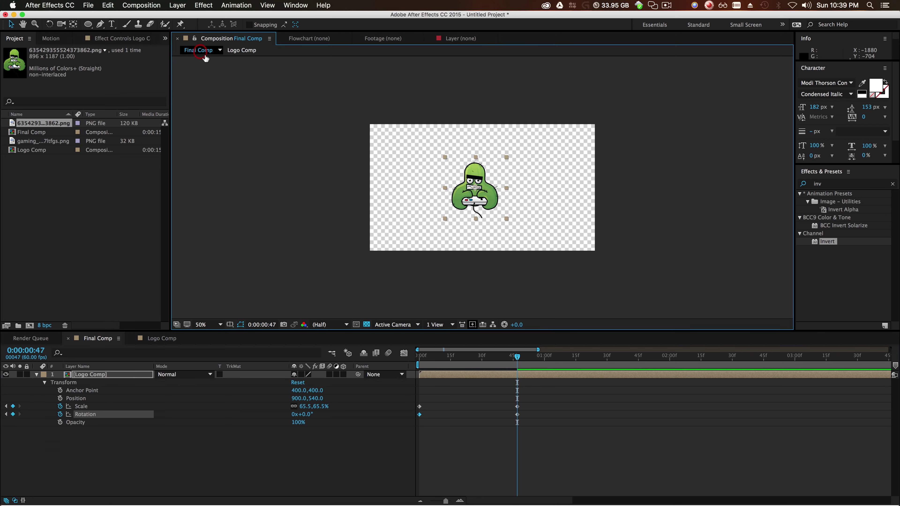
key("slash")
key("space")
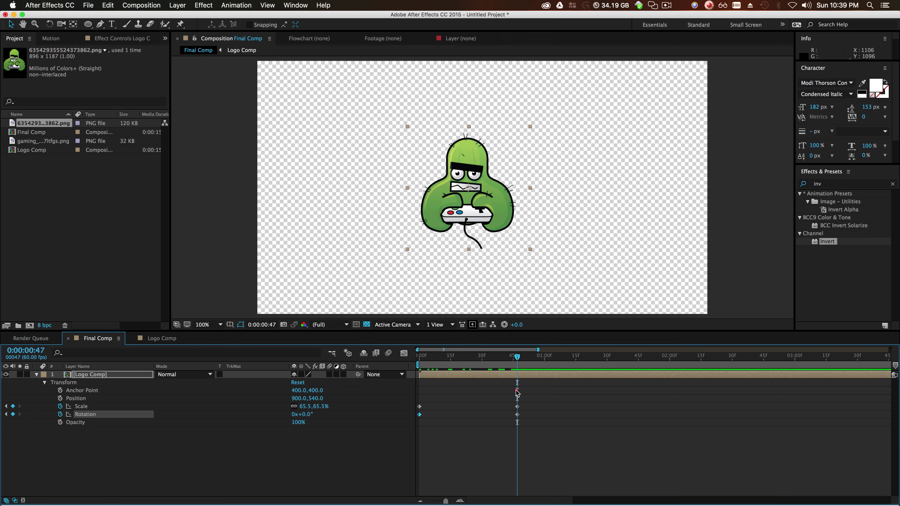
- Ease the Logo Comp layer's Scale and Rotation keyframes in and out with a Motion speed of 80, and inspect their curves
left_click_drag(567, 398, 390, 445)
left_click(51, 39)
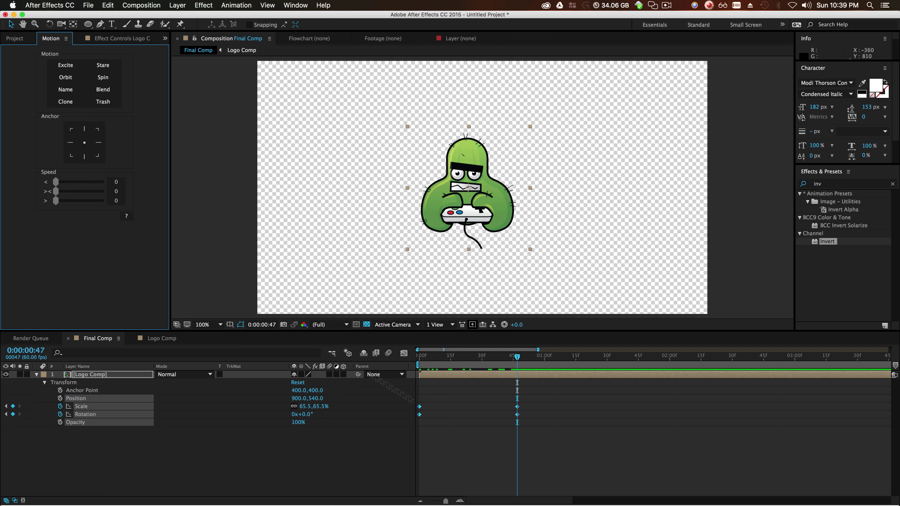
left_click_drag(57, 191, 94, 193)
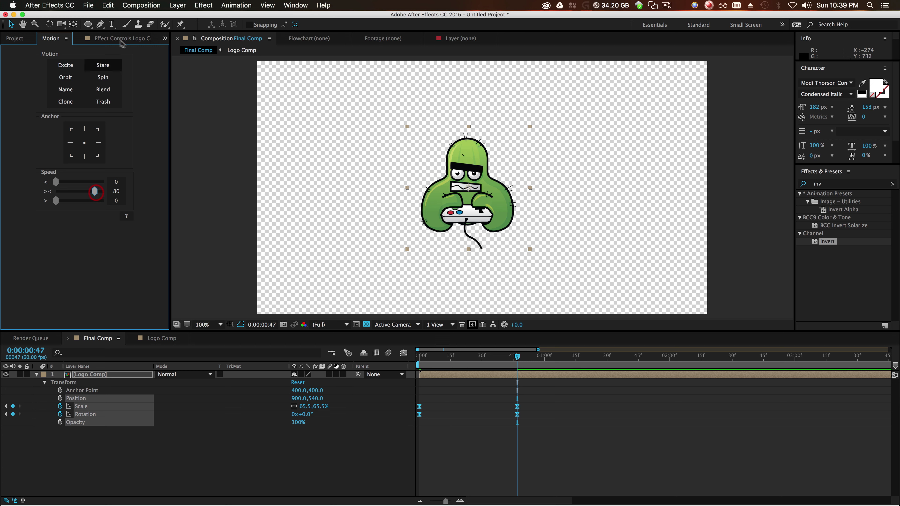
left_click(404, 353)
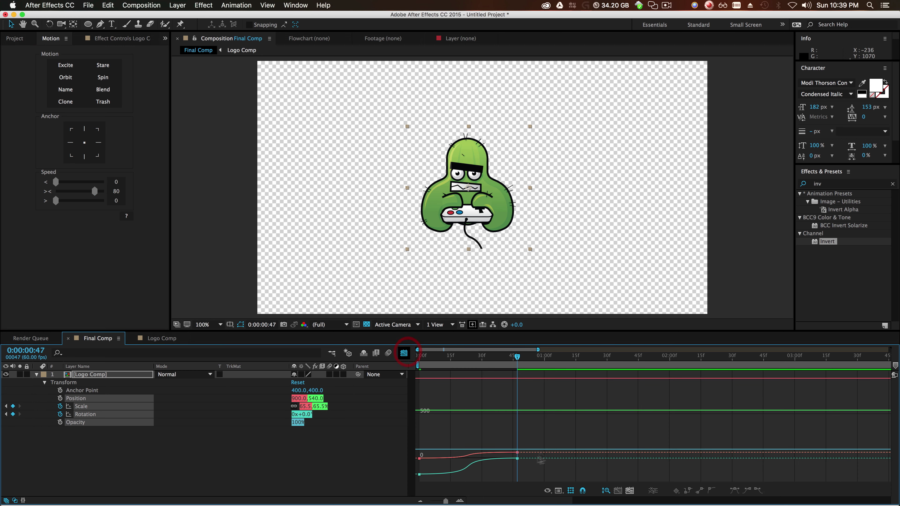
left_click(404, 353)
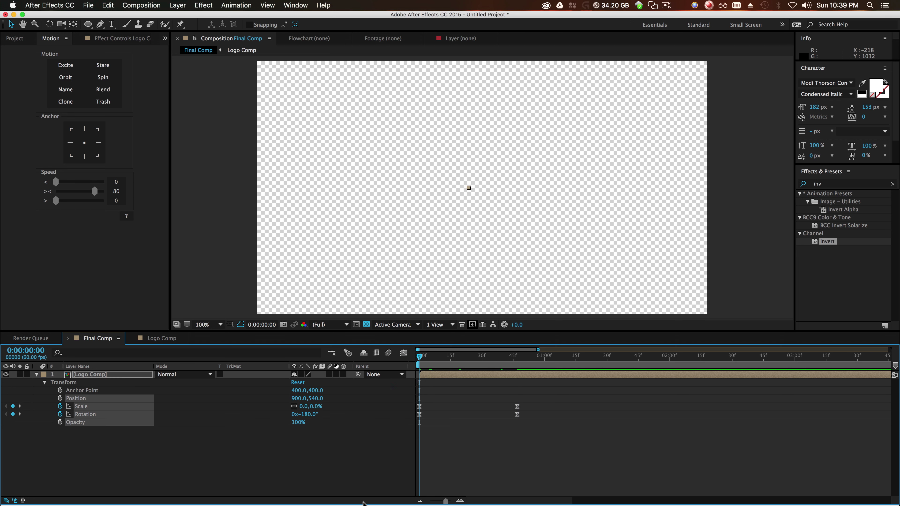
- Shorten Final Comp's work area to end just past 1 second and preview the eased logo animation
left_click(420, 501)
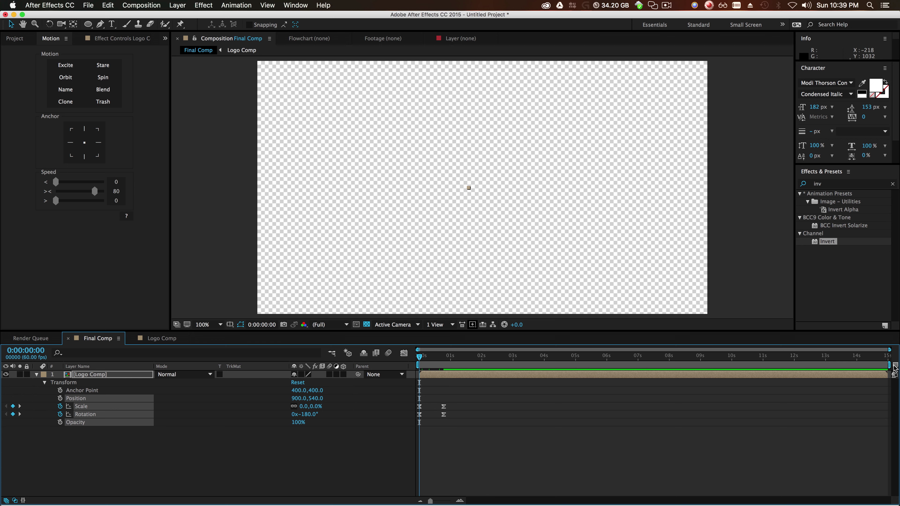
mouse_move(889, 365)
left_mouse_down()
mouse_move(490, 393)
mouse_move(453, 407)
left_mouse_up()
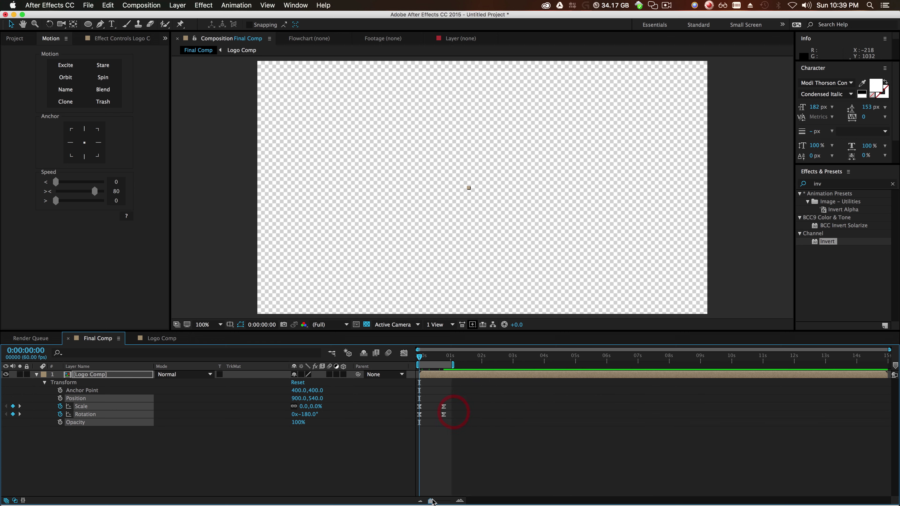
left_click_drag(432, 501, 446, 500)
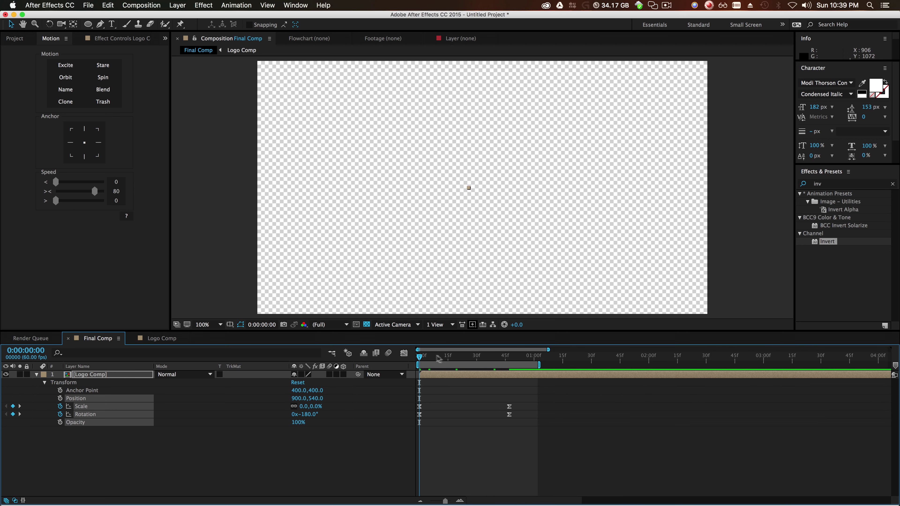
key("space")
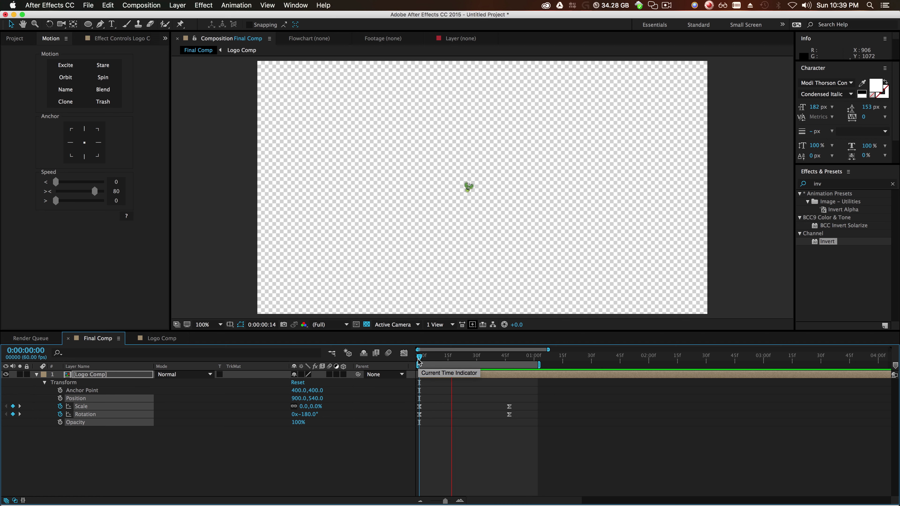
key("space")
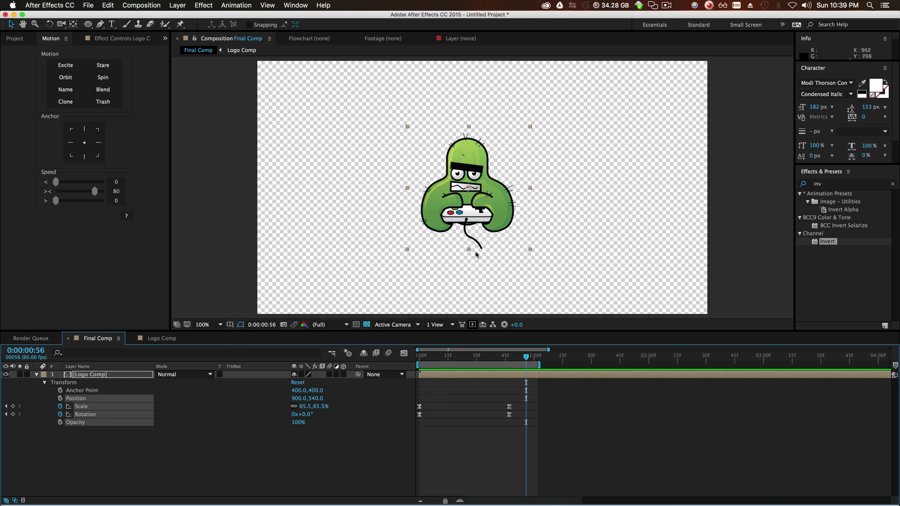
- Open Logo Comp and draw a closed Pen tool mask around the cut-off end of the character's controller cable
key("period")
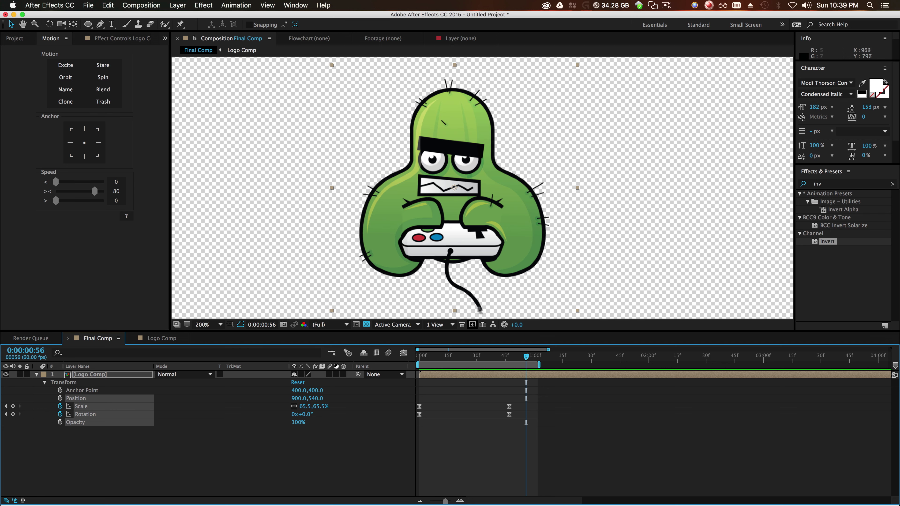
left_click(474, 416)
double_click(466, 375)
key("period")
key("period")
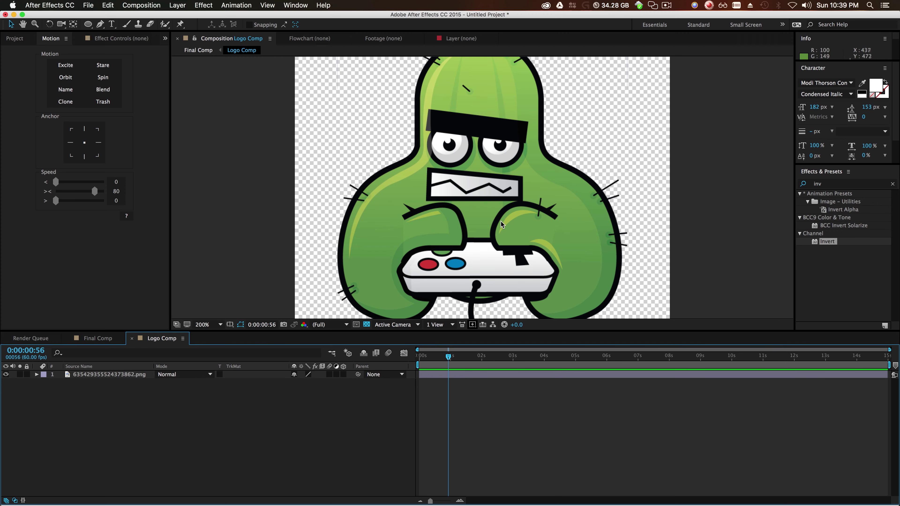
scroll(501, 149, "down", 3)
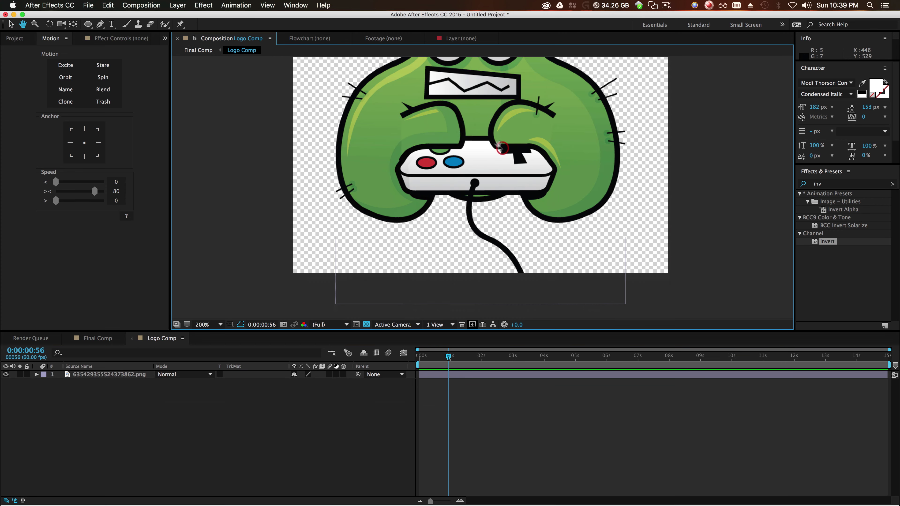
left_click(100, 24)
left_click(101, 375)
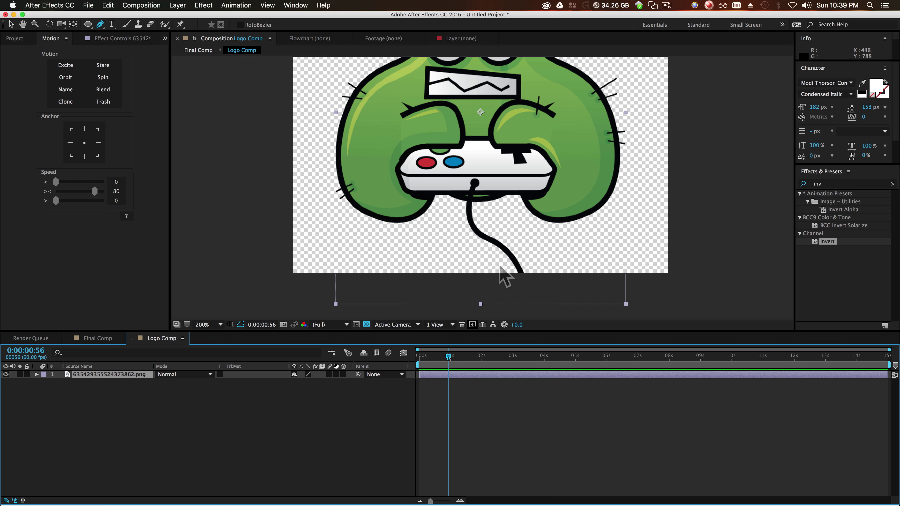
left_click(498, 258)
left_click_drag(519, 270, 530, 234)
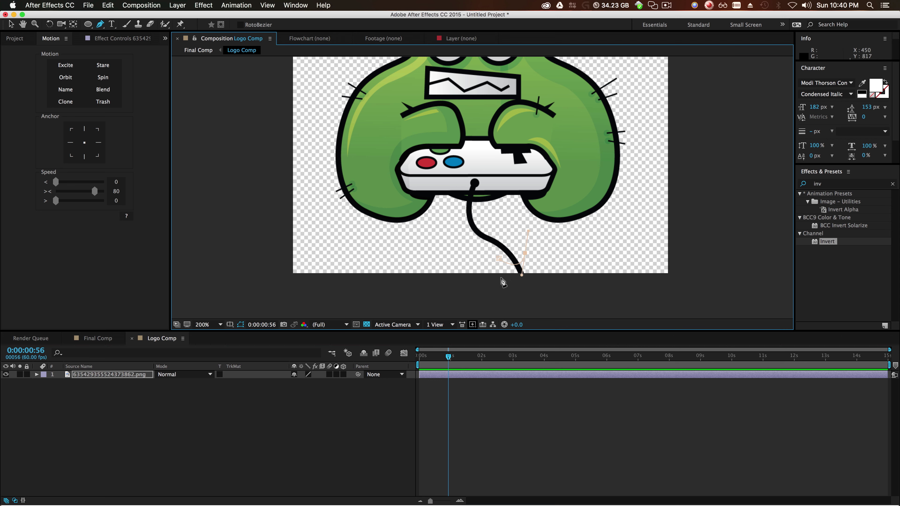
left_click(508, 285)
left_click(499, 258)
- Invert the character layer's mask so that only the end of the cable is hidden
left_click(126, 374)
left_click(36, 374)
left_click(45, 383)
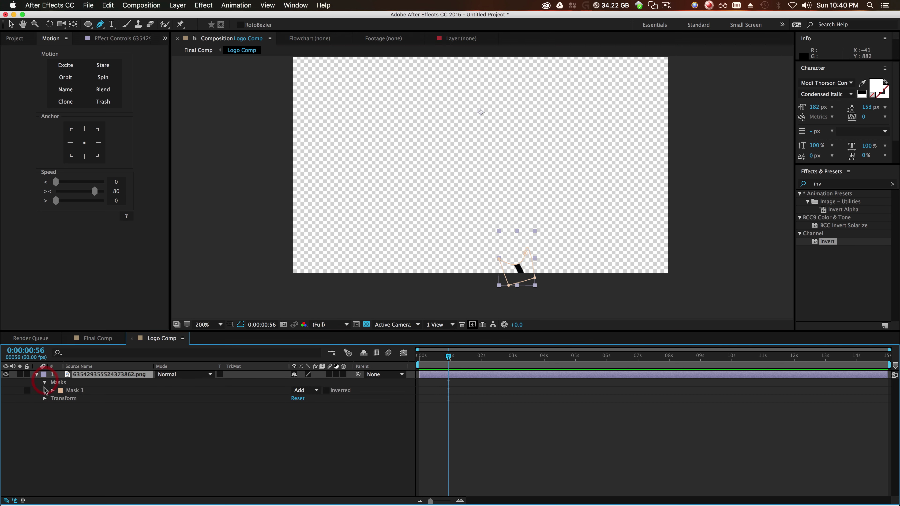
left_click(326, 390)
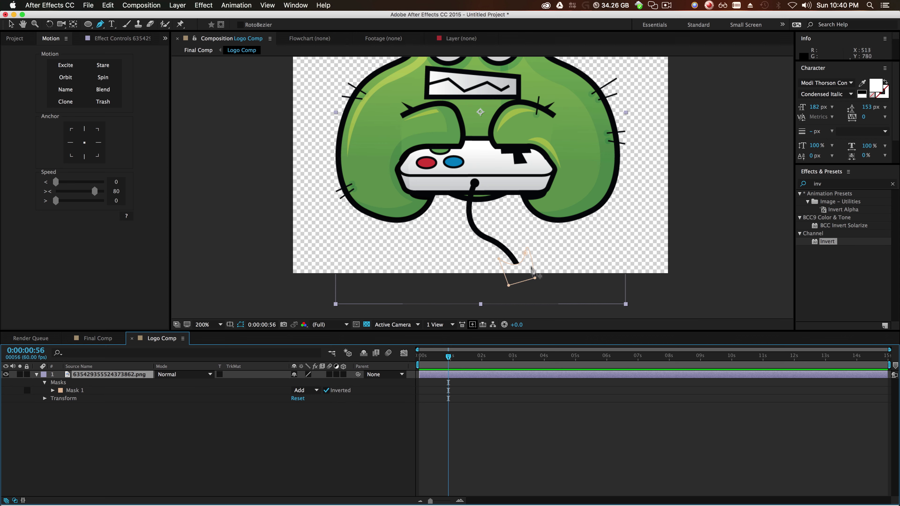
- Set the cable mask's feather to 18 pixels and deselect the layer
key("v")
left_click(52, 391)
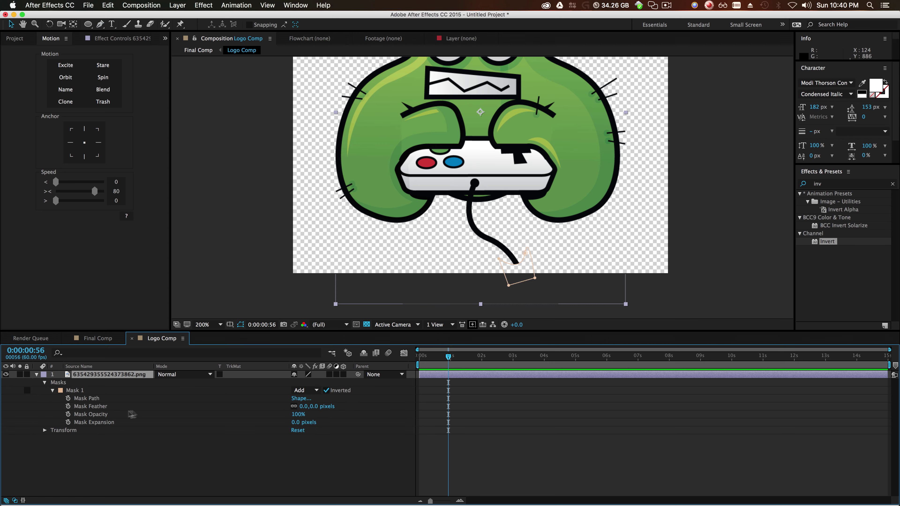
left_click_drag(313, 406, 323, 405)
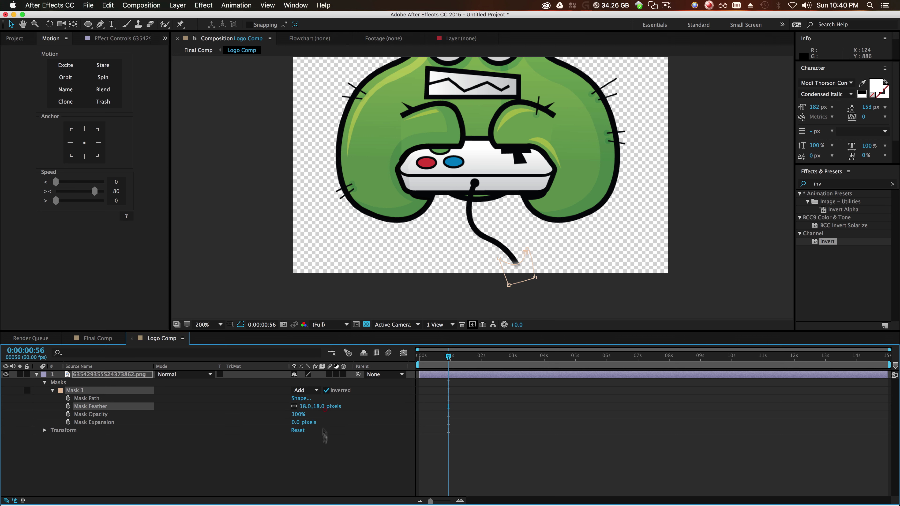
left_click(327, 459)
key("comma")
left_click(677, 254)
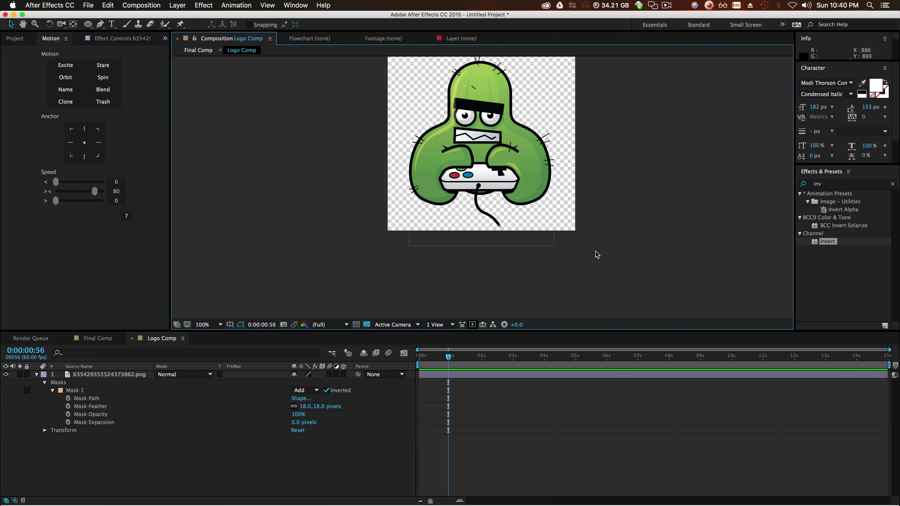
- Return to Final Comp and preview the logo's scale and rotation animation at half resolution
left_click(198, 50)
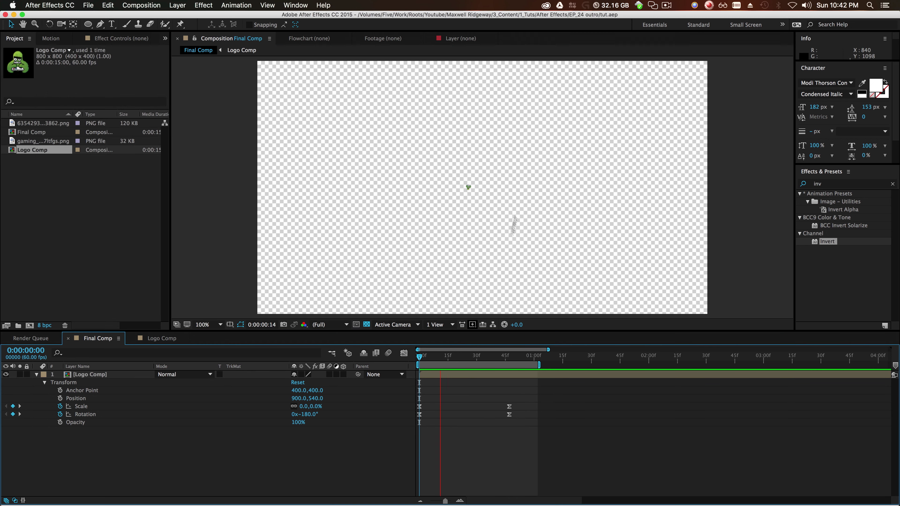
key("space")
key("comma")
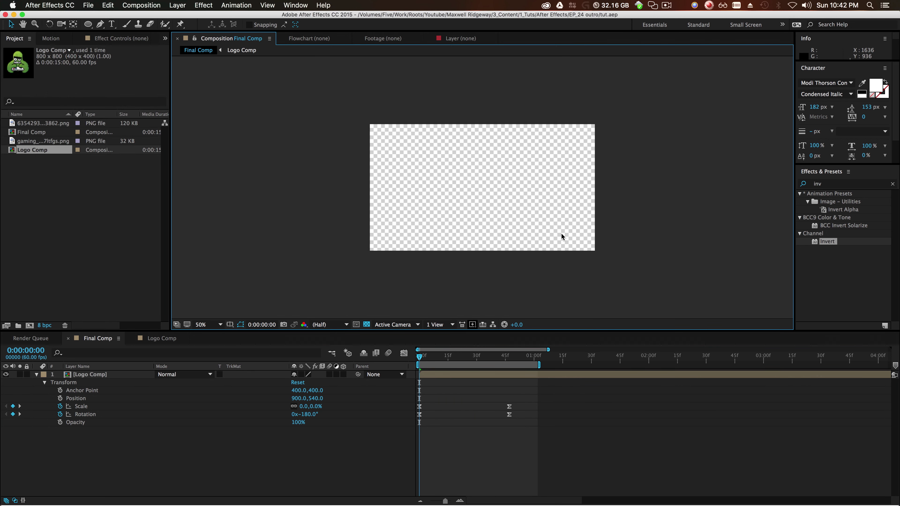
left_click(382, 363)
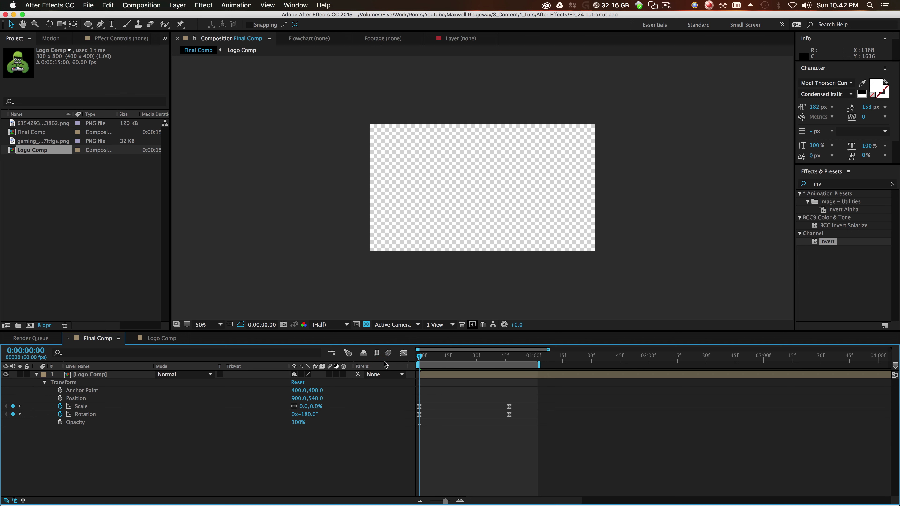
key("space")
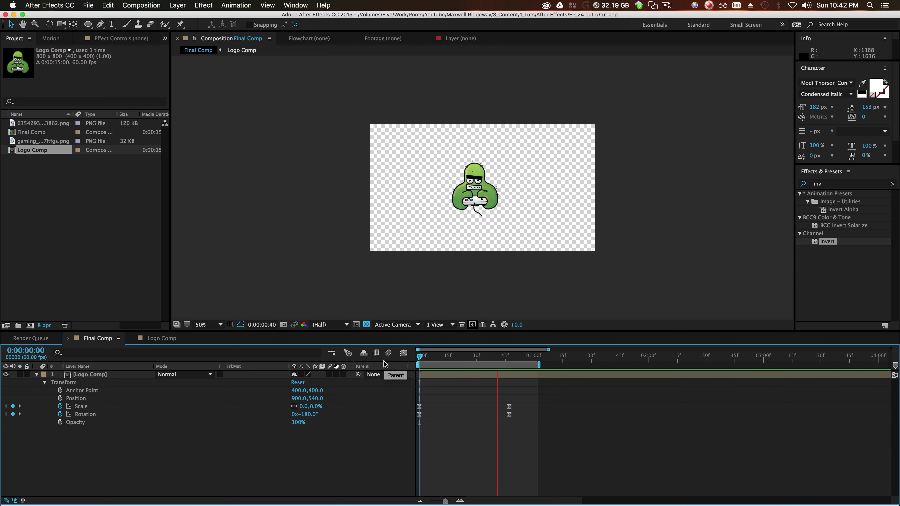
key("space")
left_click(490, 374)
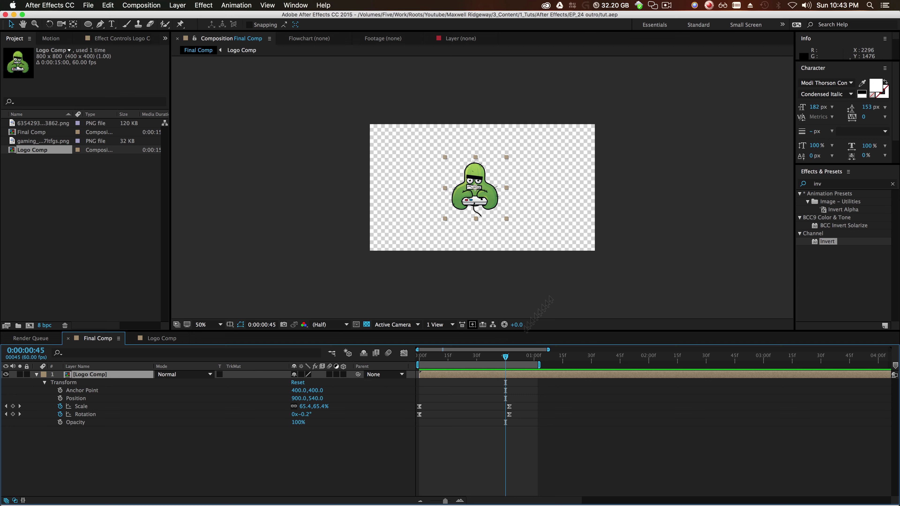
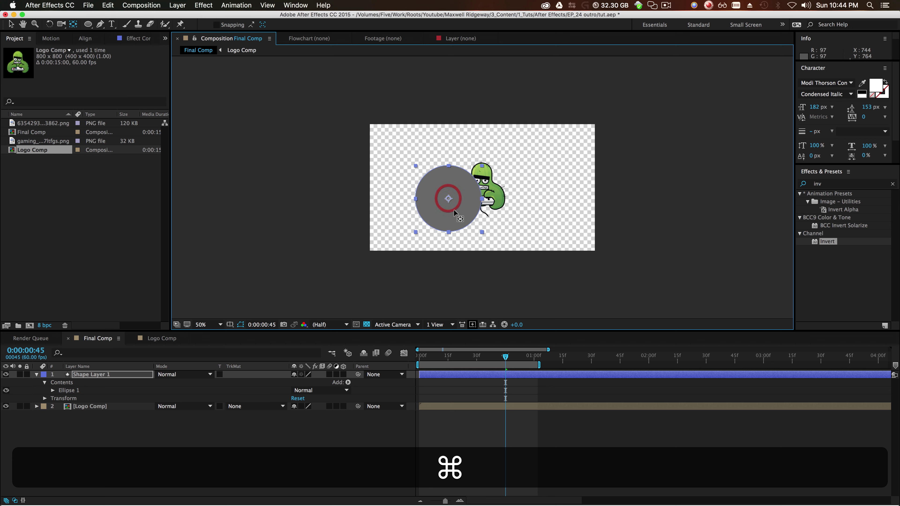
- Center the grey circle shape layer horizontally and vertically in Final Comp, and go to frame 52
key("super+v")
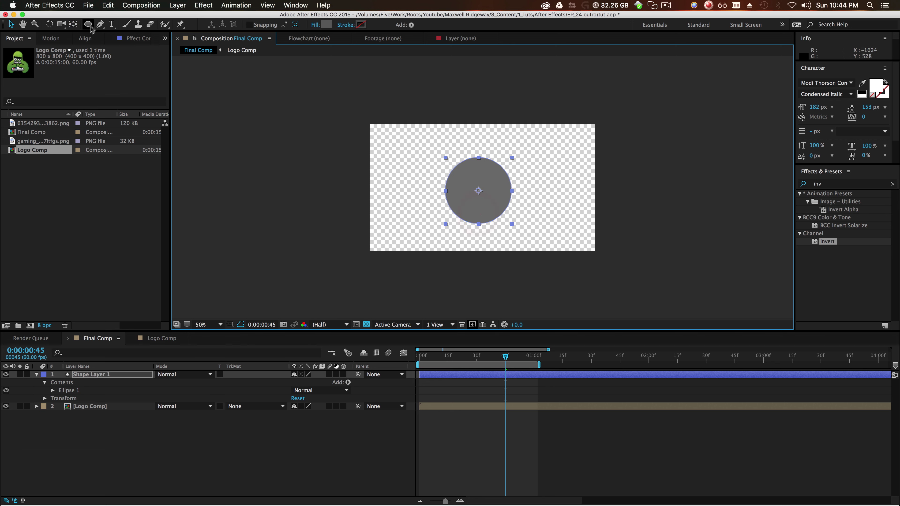
left_click(89, 39)
left_click(26, 62)
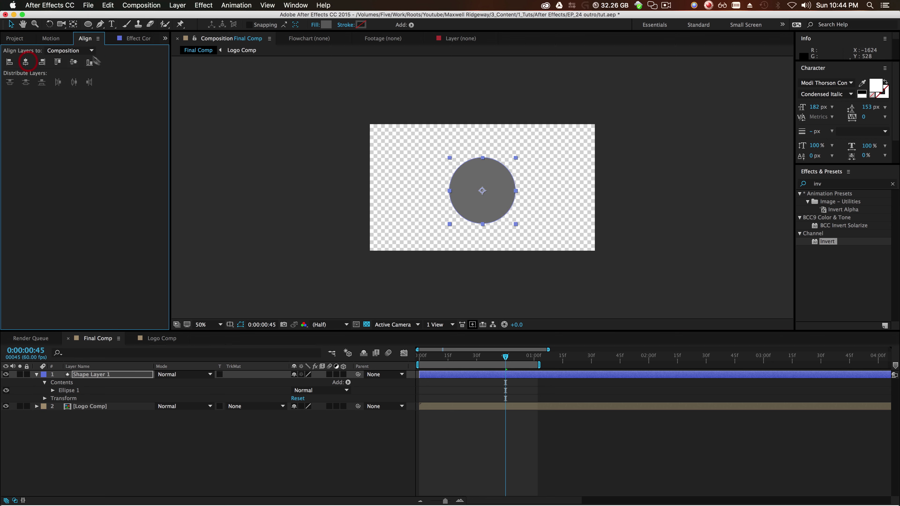
left_click(73, 63)
left_click(15, 39)
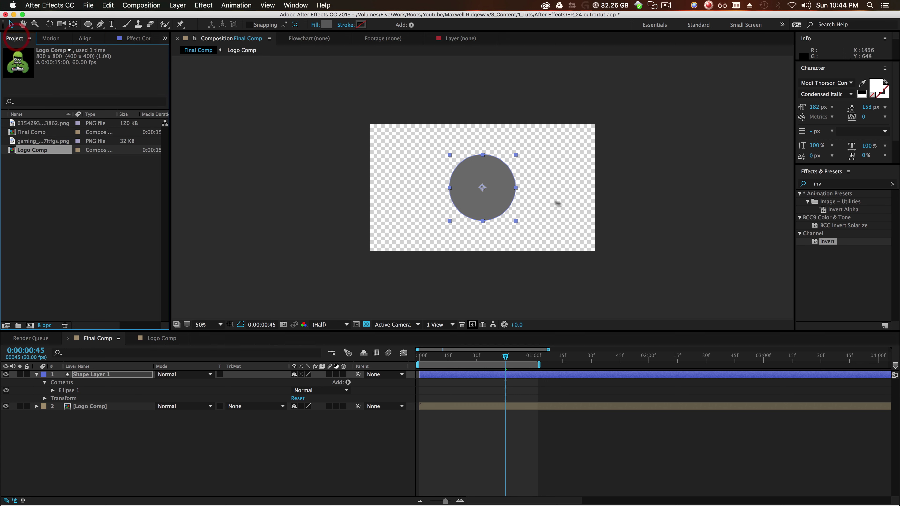
left_click_drag(506, 354, 518, 355)
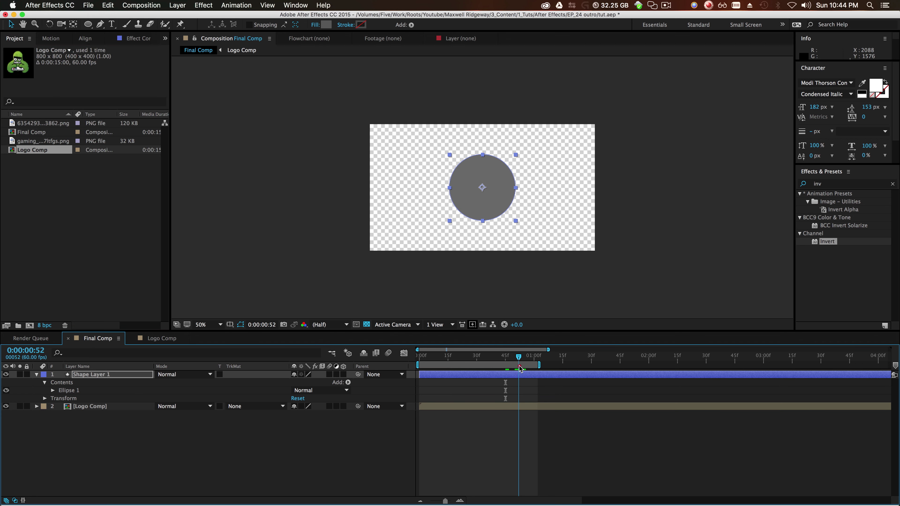
- Animate the circle layer's scale from 0% at frame 52 to 397% at 0:00:01:47
key("s")
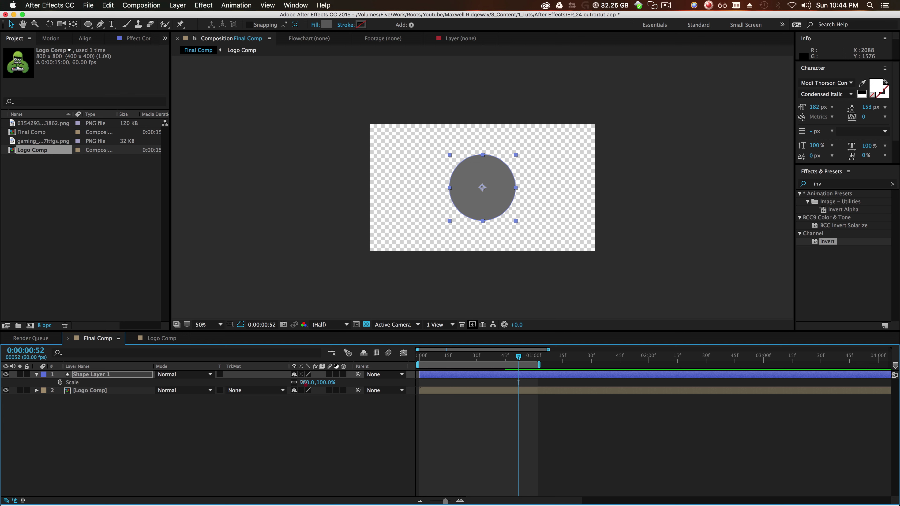
left_click(313, 428)
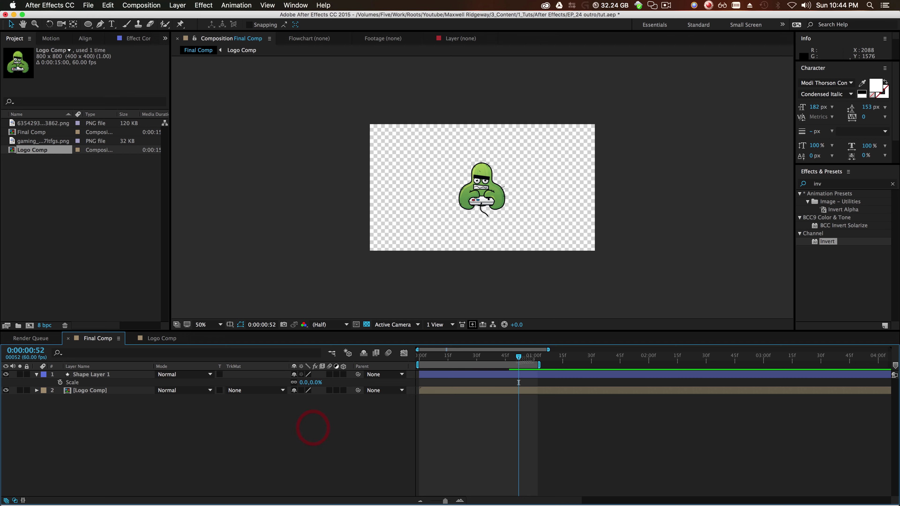
left_click(60, 382)
left_click_drag(518, 358, 624, 383)
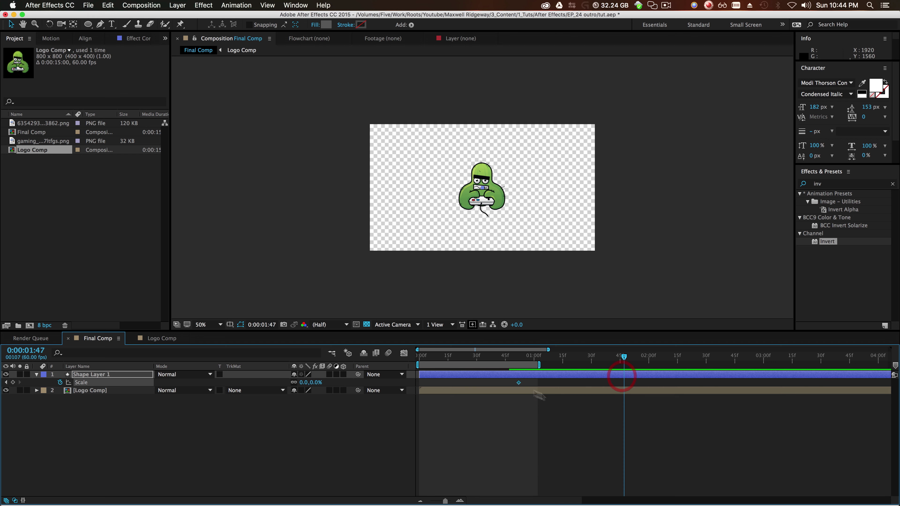
left_click_drag(303, 382, 475, 369)
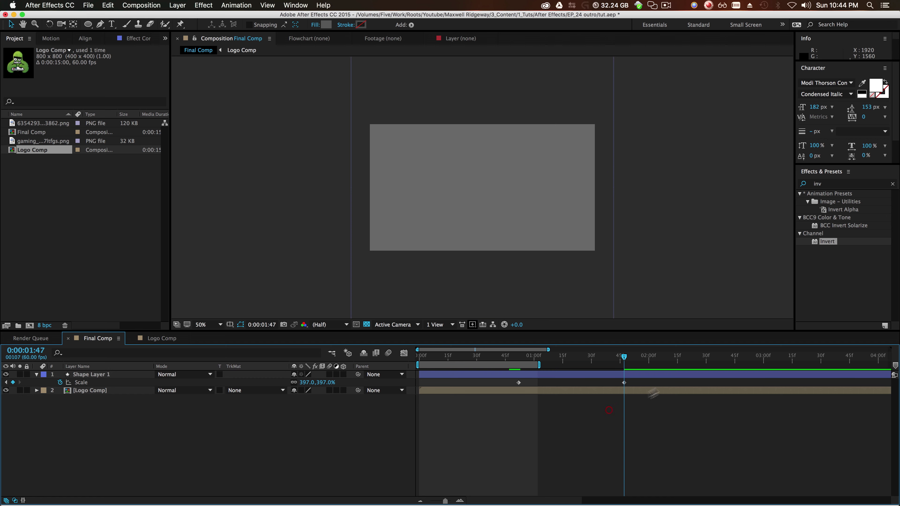
- Ease both of the circle's scale keyframes at 80 with Motion and extend the work area just past the last keyframe
left_click_drag(655, 383, 496, 386)
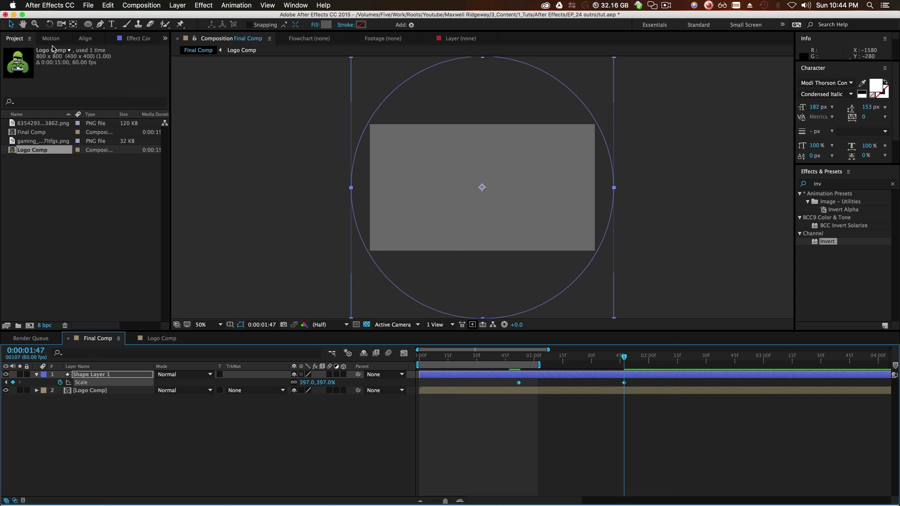
left_click(51, 38)
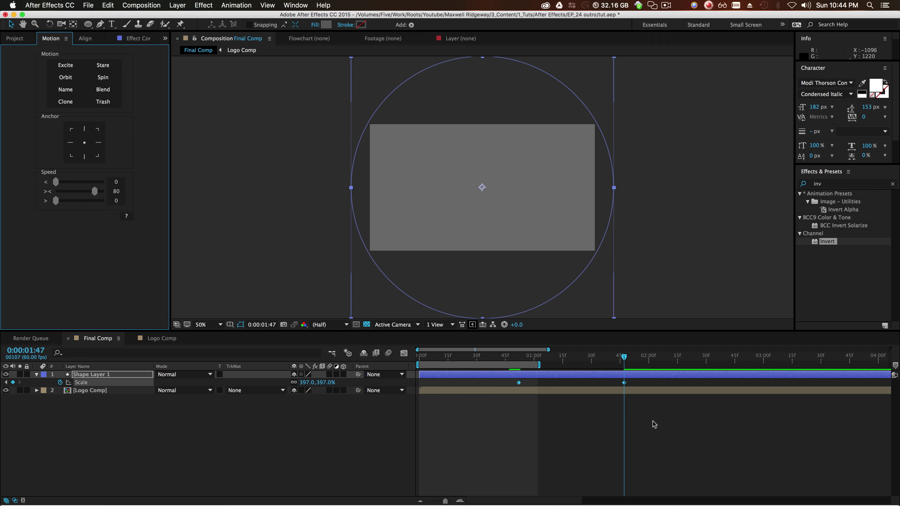
left_click(481, 383)
left_click_drag(95, 191, 88, 191)
left_click(534, 425)
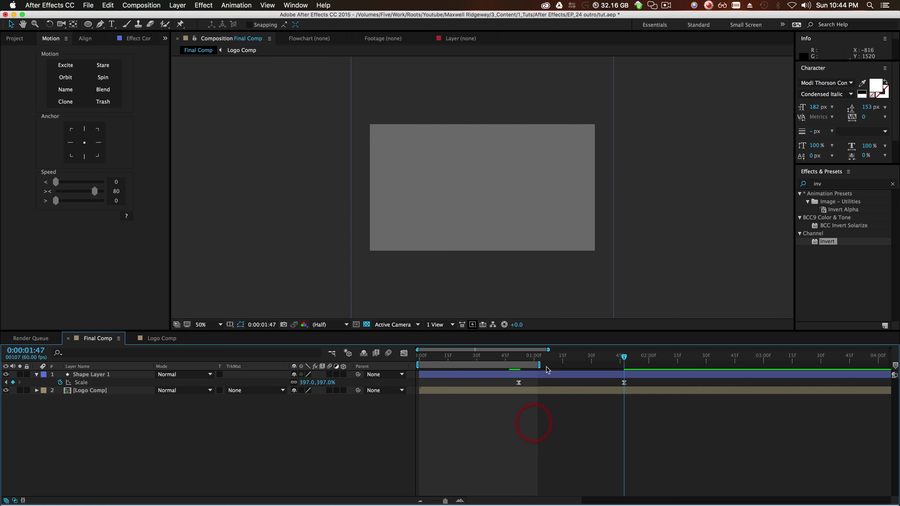
left_click_drag(540, 364, 633, 364)
key("Home")
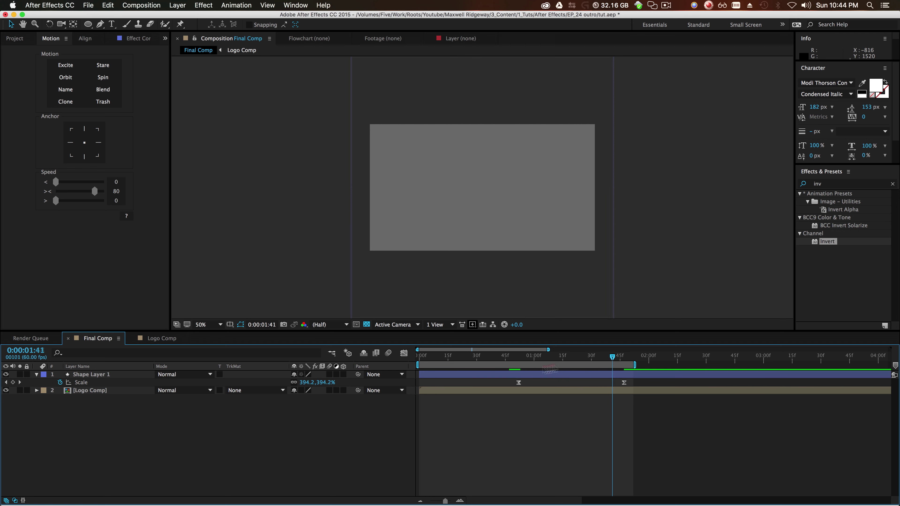
- Place the circle layer below Logo Comp and shift it earlier so its scaling runs from about frame 10 to 0:00:01:05
left_click_drag(92, 374, 94, 418)
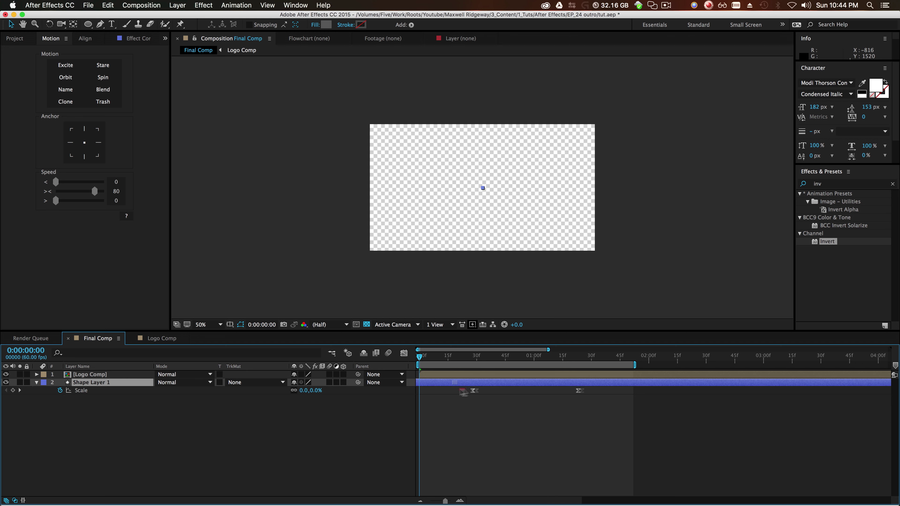
left_click_drag(433, 382, 449, 396)
key("space")
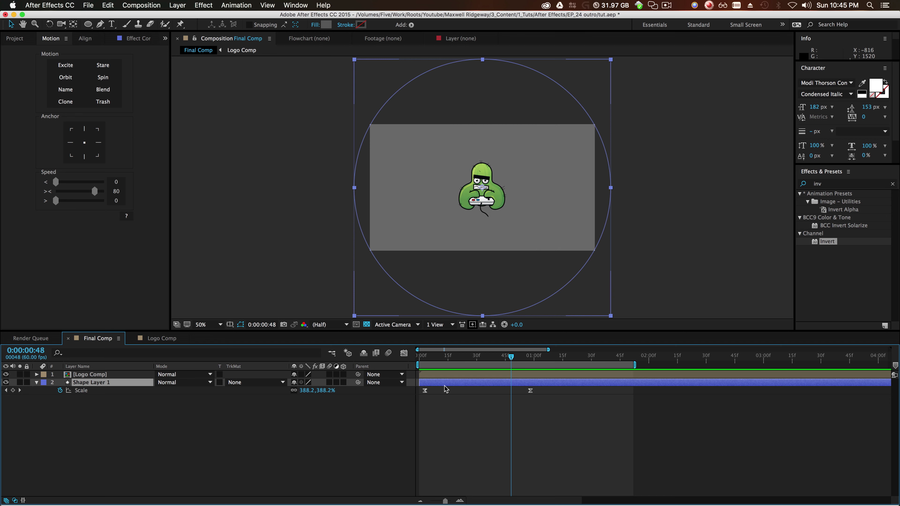
left_click_drag(444, 386, 457, 386)
key("Home")
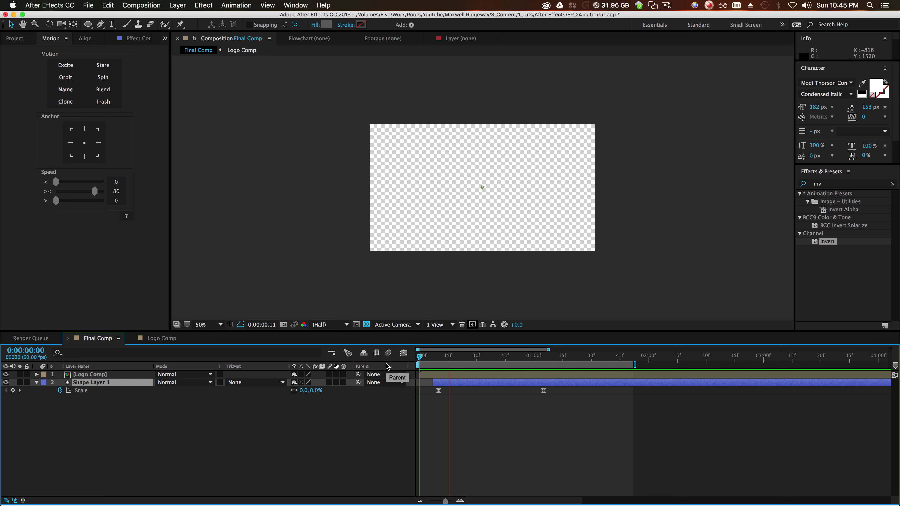
left_click(389, 442)
left_click(464, 383)
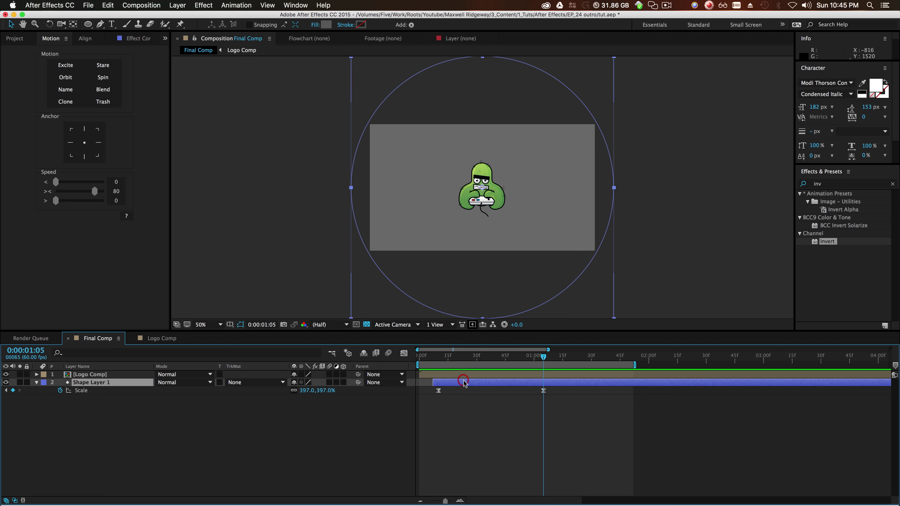
left_click(326, 24)
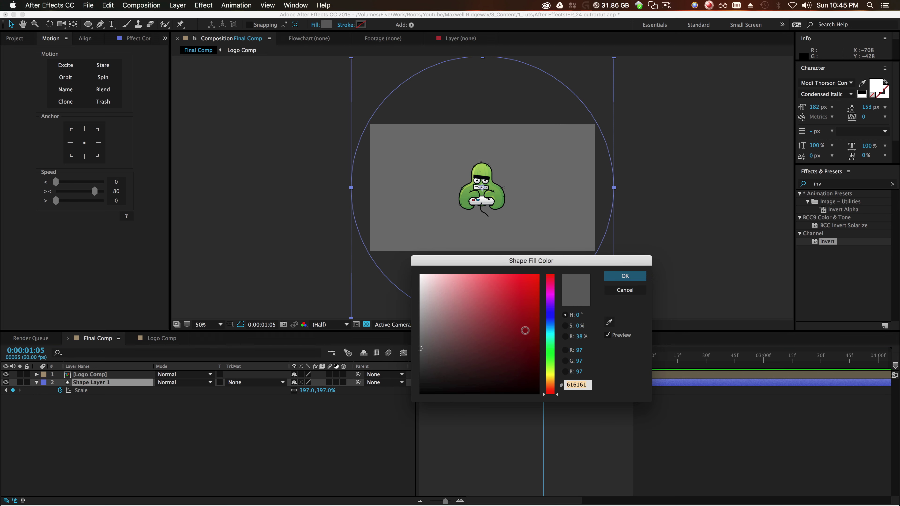
left_click(625, 290)
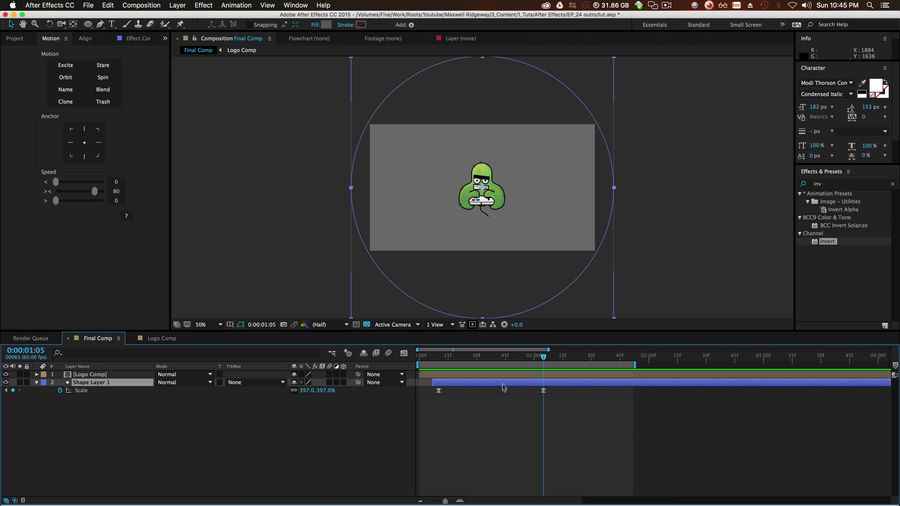
- Apply the Hue/Saturation effect to Logo Comp and rotate its master hue until the green character is blue-purple
left_click(825, 183)
type("hue")
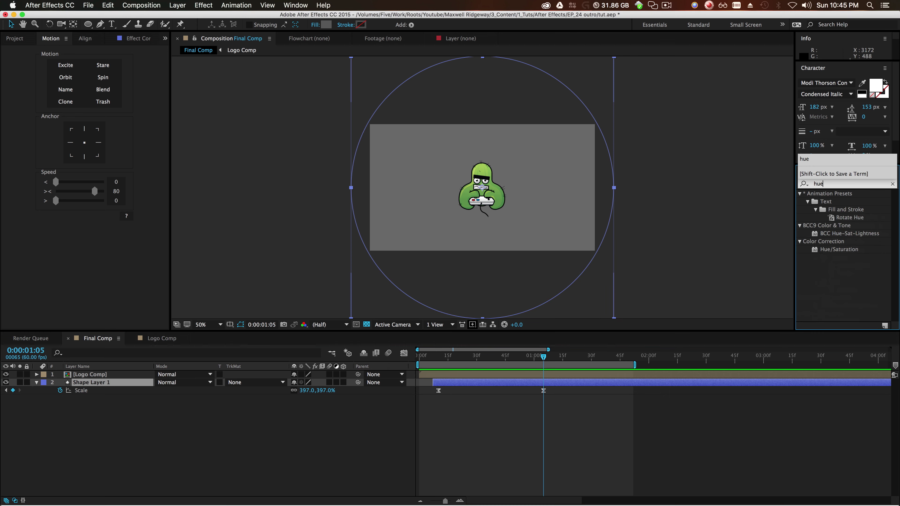
left_click_drag(825, 246, 492, 200)
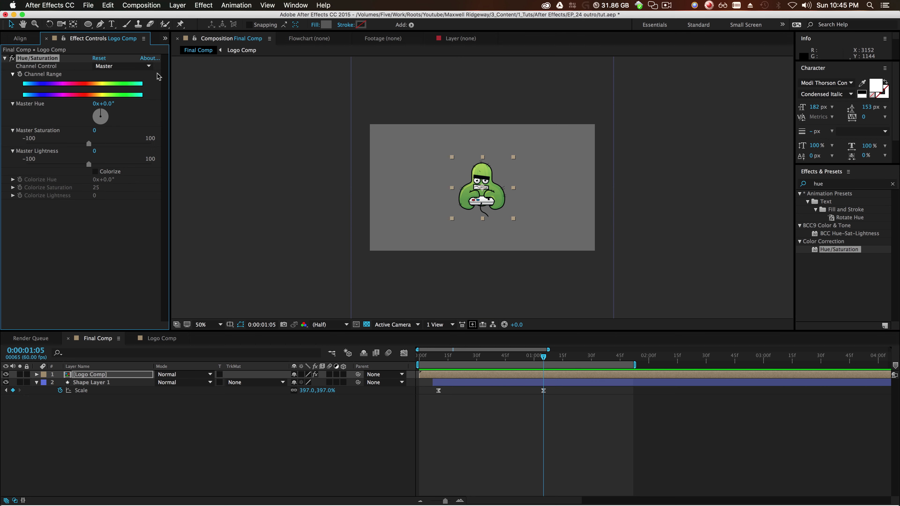
left_click_drag(123, 101, 179, 105)
- Change the circle layer's fill to a darker grey and deselect the layer
left_click(457, 382)
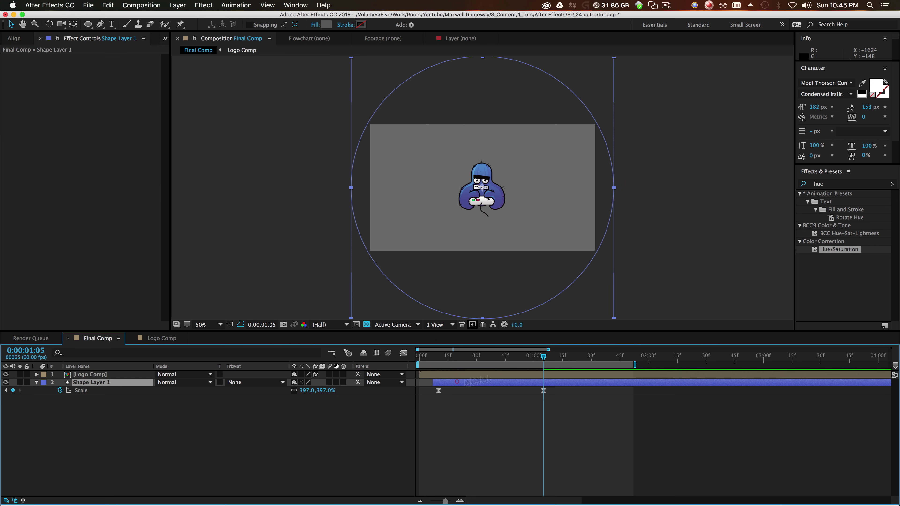
left_click(326, 25)
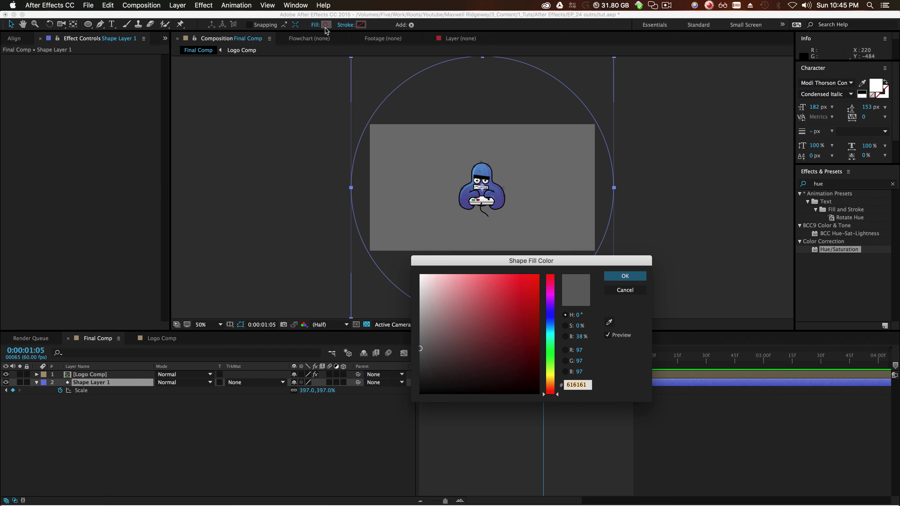
left_click_drag(516, 343, 420, 366)
left_click(625, 276)
left_click(147, 428)
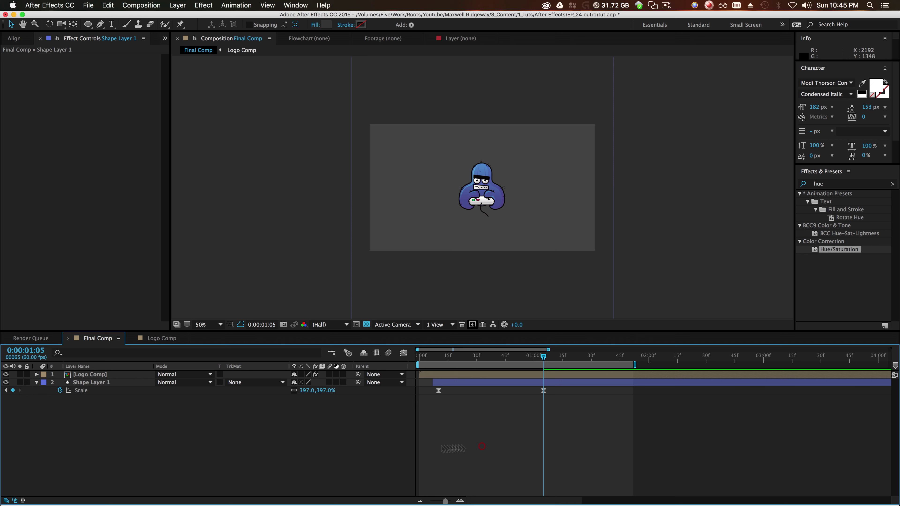
- Duplicate the dark grey circle layer, show the copy's scale keyframes and shift the copy about 5 frames later
left_click(91, 377)
left_click(91, 383)
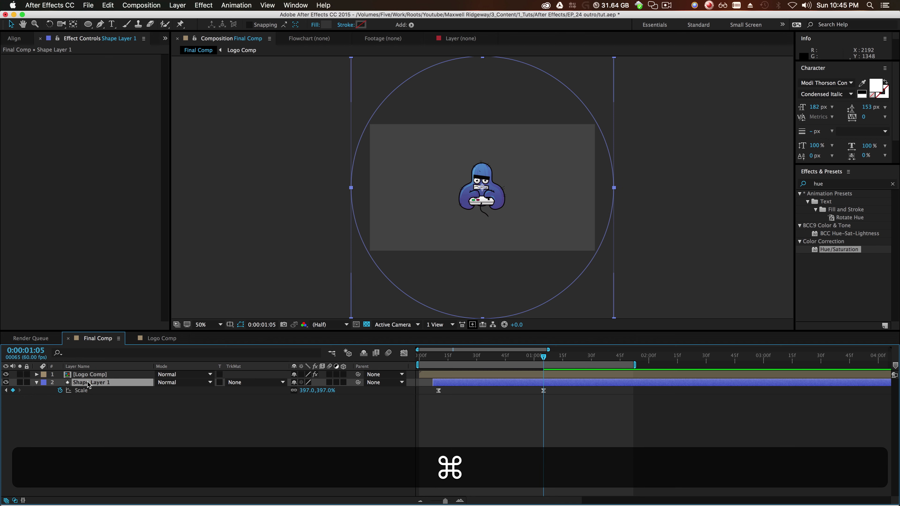
key("super+d")
key("u")
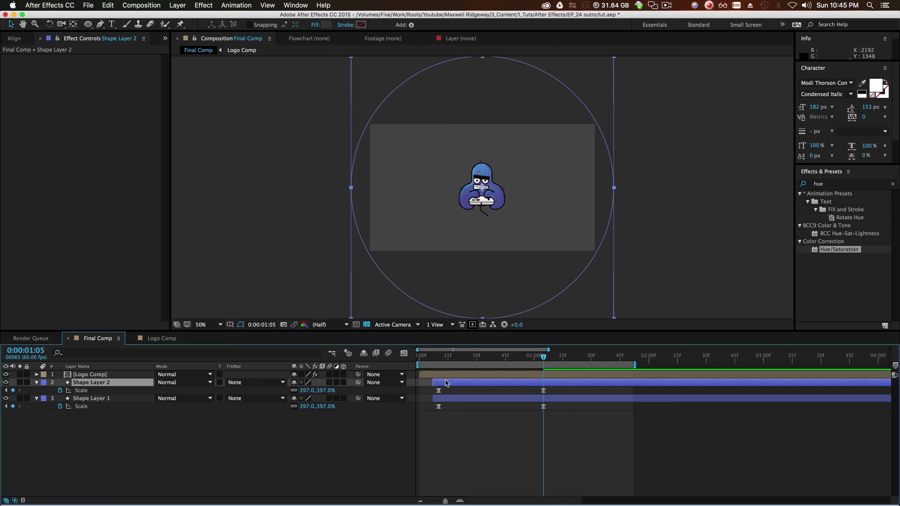
left_click_drag(453, 384, 460, 384)
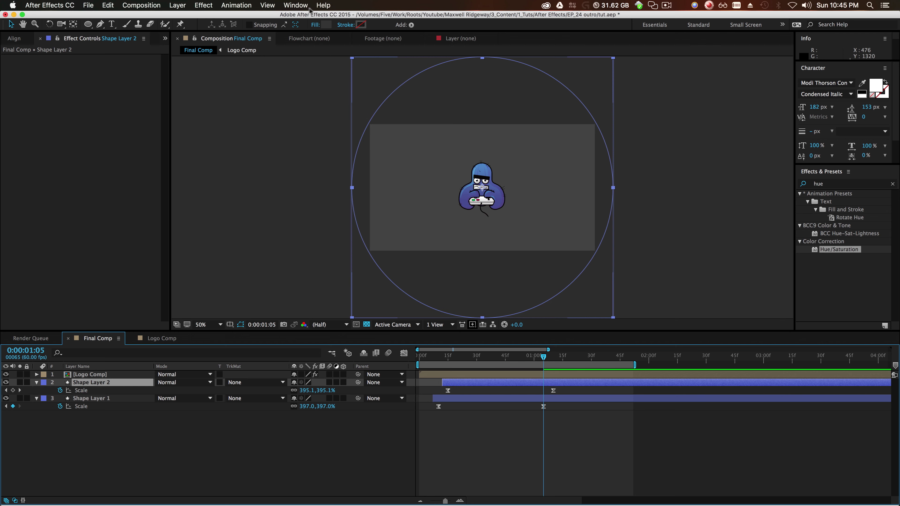
- Set the duplicated circle's fill colour to dark red 912323
left_click(325, 25)
left_click_drag(531, 304, 512, 326)
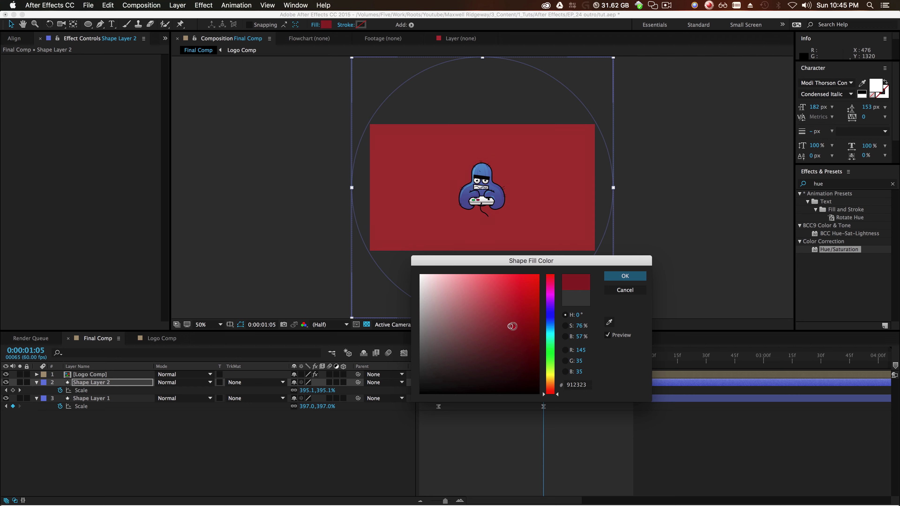
left_click(625, 276)
- Duplicate the red circle layer, shift the copy about 6 frames later and show its scale keyframes
left_click(526, 382)
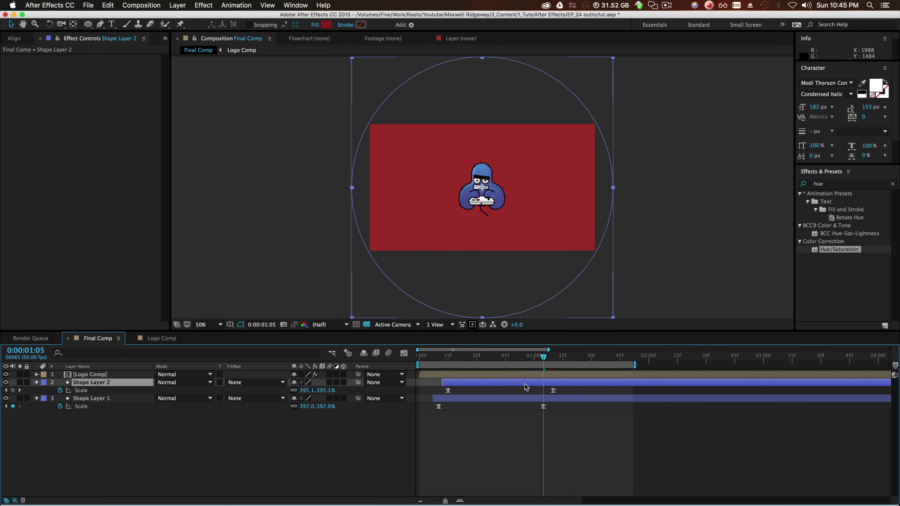
key("super+d")
left_click_drag(509, 385, 512, 386)
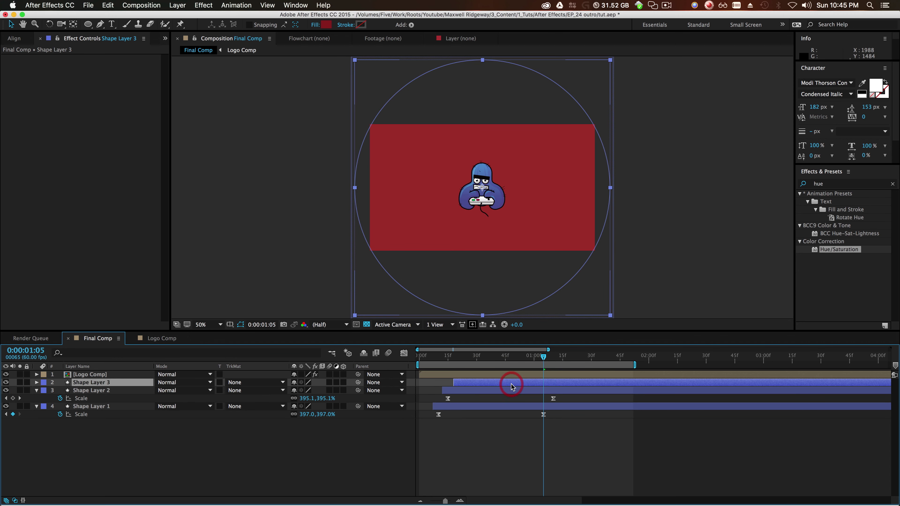
key("s")
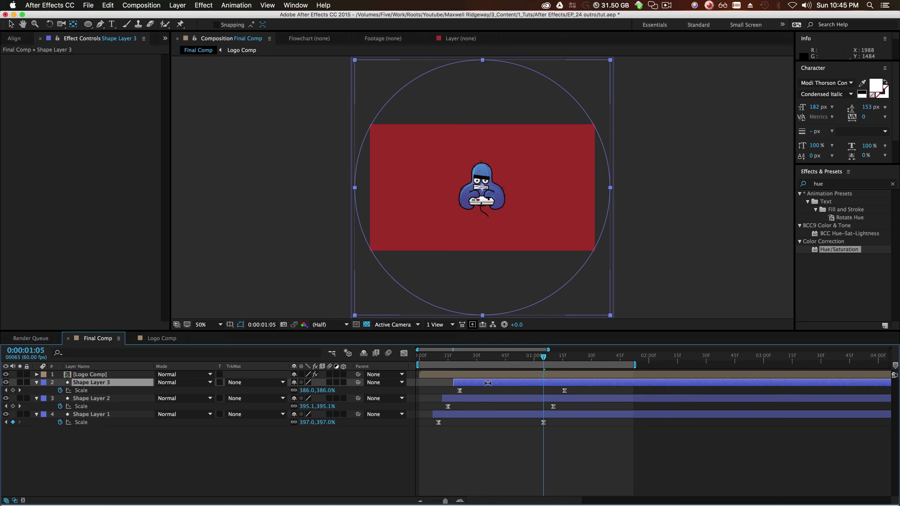
left_click(513, 478)
- Change the newest circle copy's fill to blue and preview the three circles growing behind the logo
left_click(497, 381)
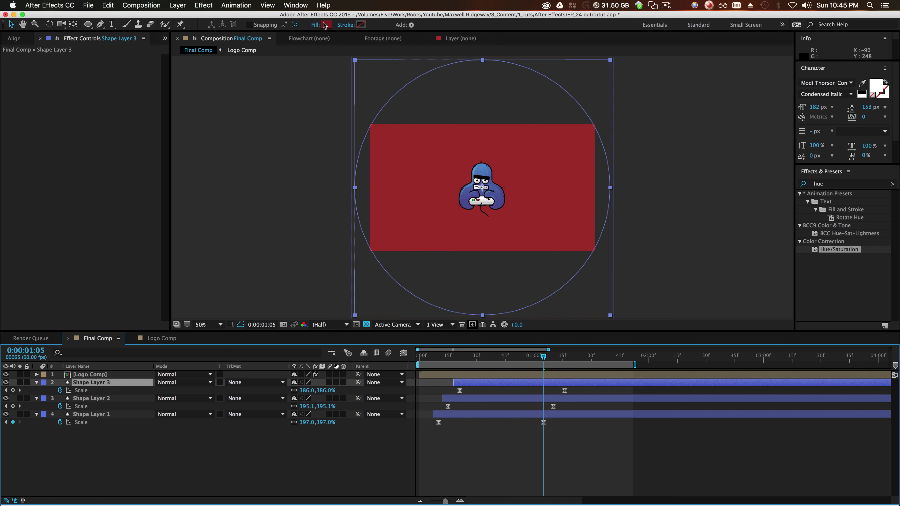
left_click(325, 24)
left_click_drag(550, 390, 401, 394)
left_click(626, 276)
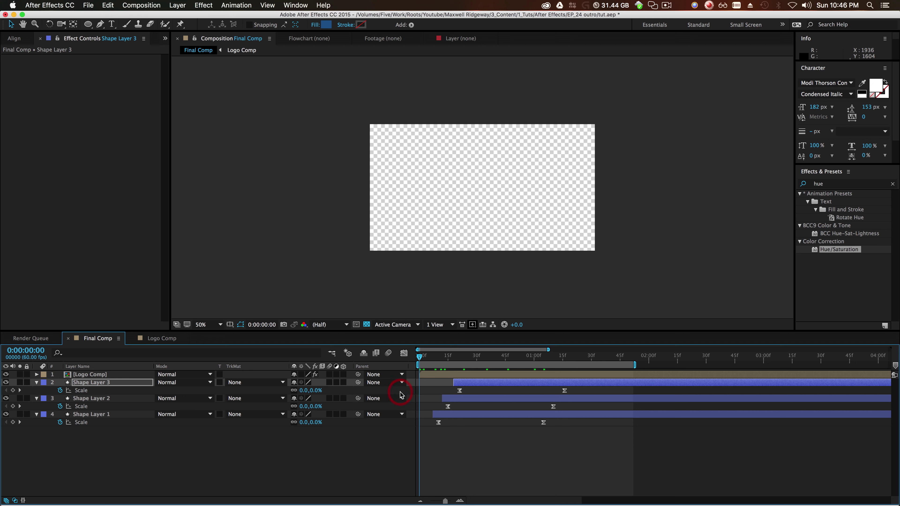
key("space")
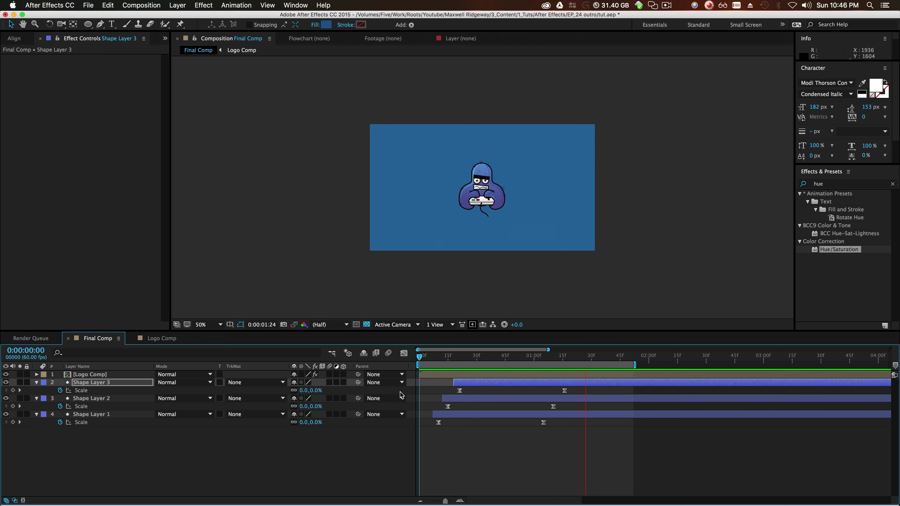
key("space")
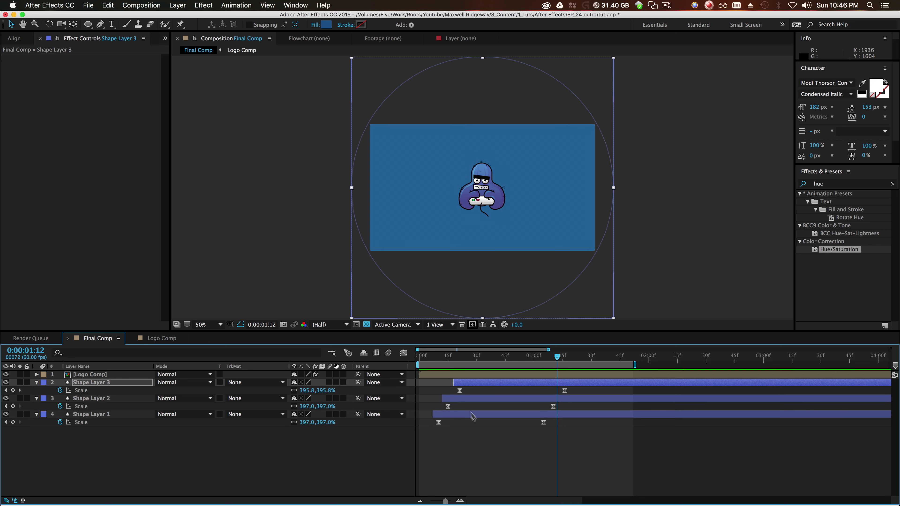
- Stagger the circles more widely, starting the red one's scaling near frame 19 and the blue one's near frame 30, and preview
left_click(474, 399)
left_click_drag(474, 400, 493, 383)
key("space")
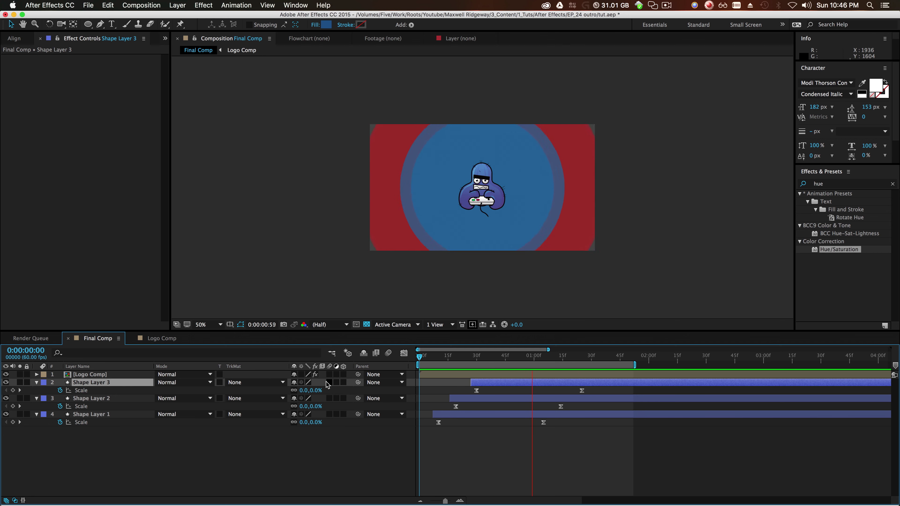
key("space")
- Move the end scale keyframes of all three circle layers about 24 frames later and preview the slower growth
left_click_drag(594, 391, 590, 423)
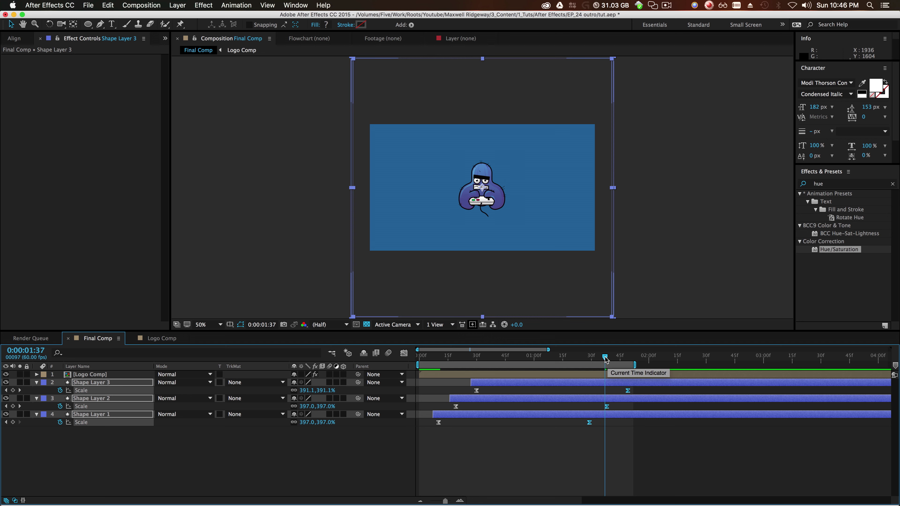
key("Home")
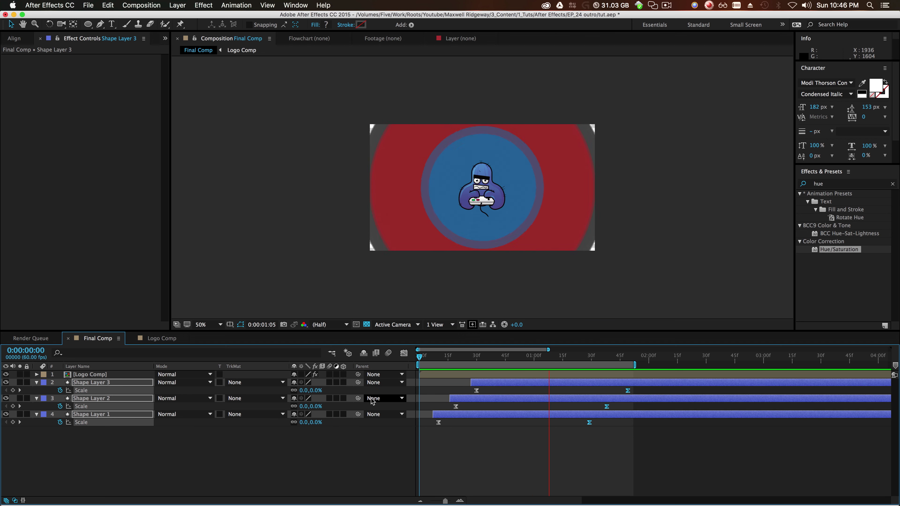
key("space")
- Shift all three circle layers earlier together so the grey circle's first scale keyframe sits at frame 0, and return to the start
left_click(465, 416)
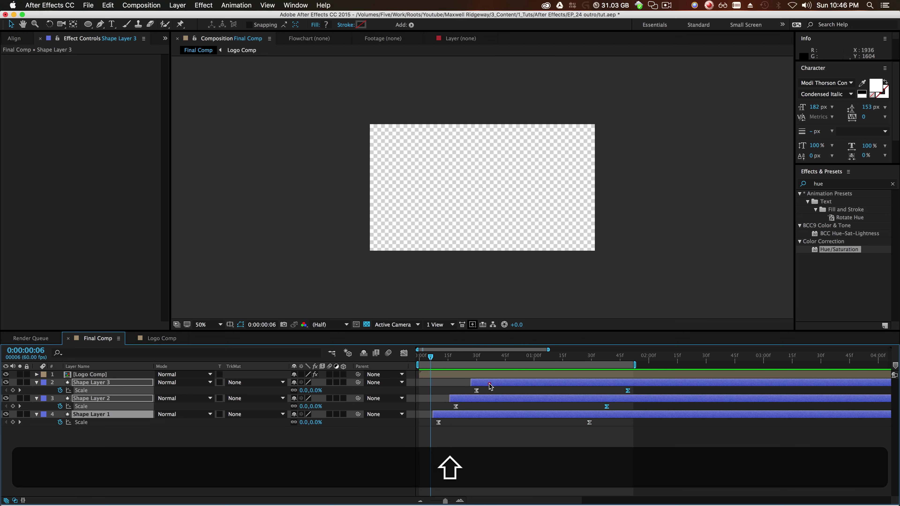
left_click(496, 384, "shift")
left_click_drag(509, 384, 488, 385)
left_click_drag(439, 360, 379, 369)
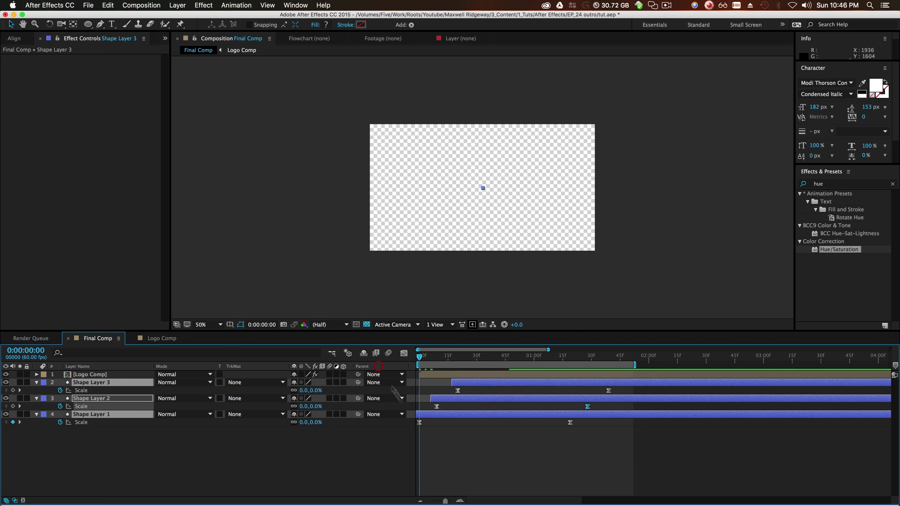
- Preview the intro up to 0:00:01:34 and paste copies of the logo's end scale and rotation keyframes there
key("space")
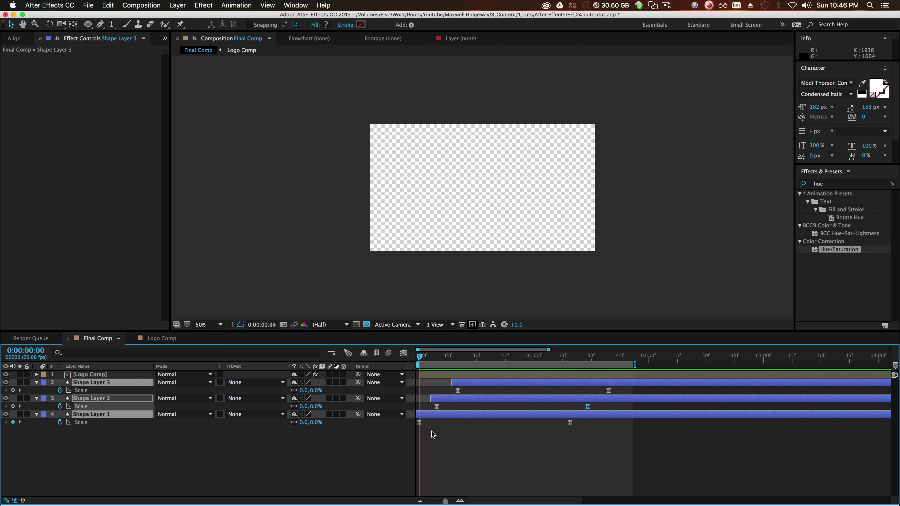
key("space")
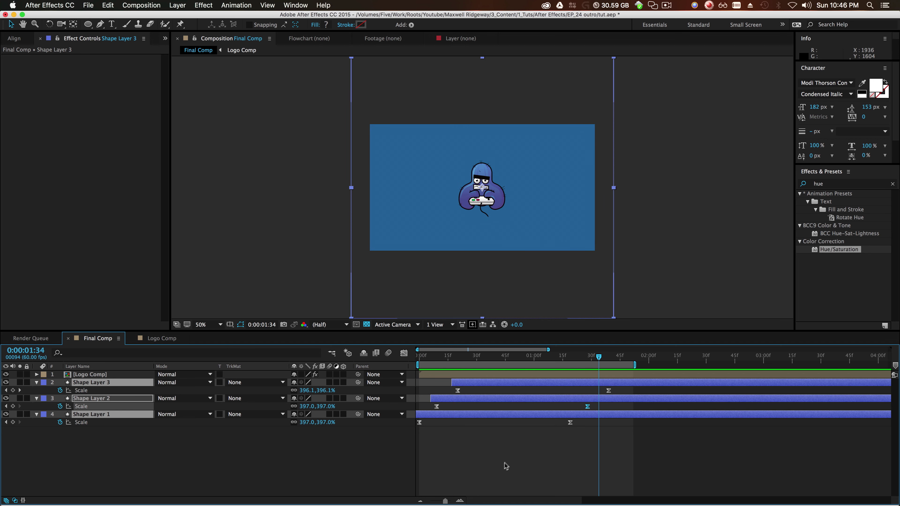
left_click(502, 462)
left_click(498, 375)
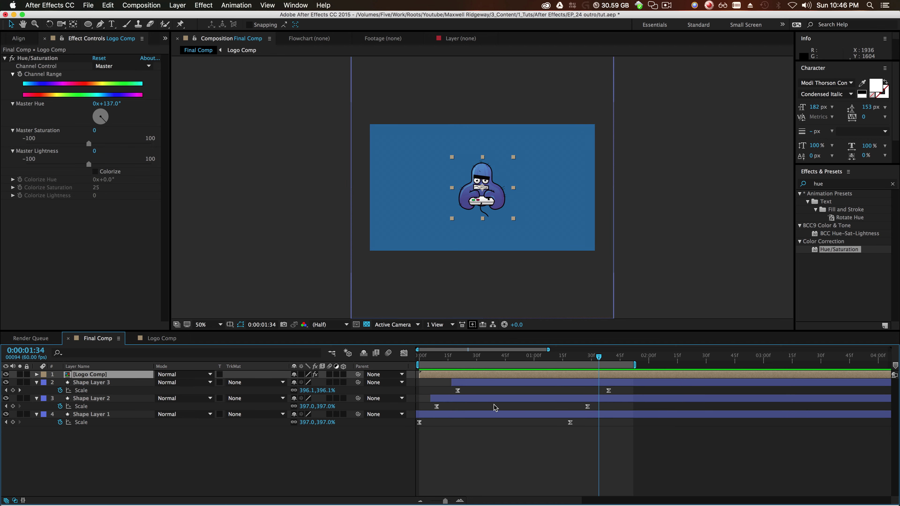
key("u")
left_click_drag(522, 382, 504, 393)
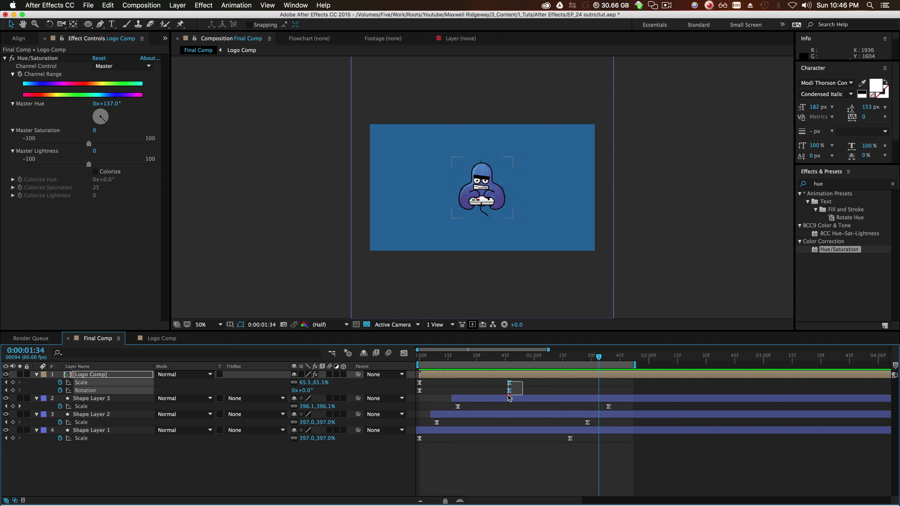
key("super+c")
key("super+v")
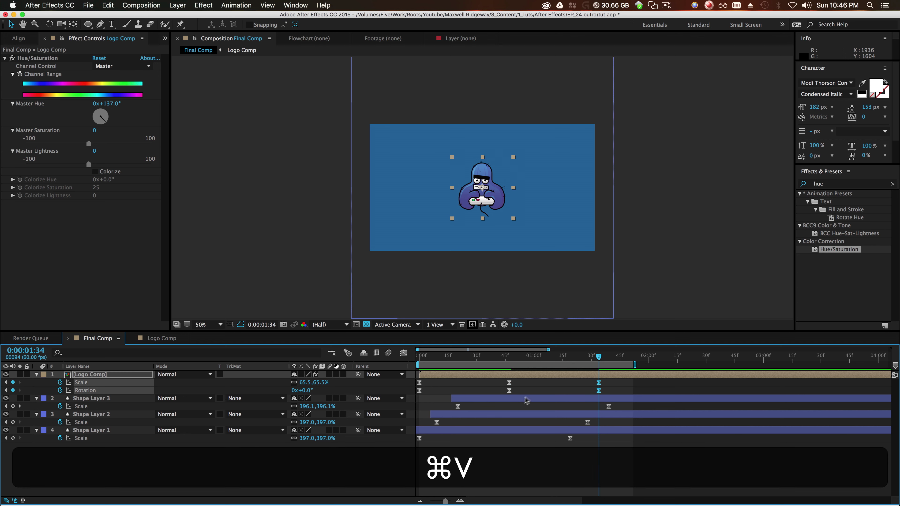
- Copy the logo's starting scale and rotation keyframes and paste them at 0:00:02:18 so the logo shrinks out
left_click_drag(427, 379, 419, 393)
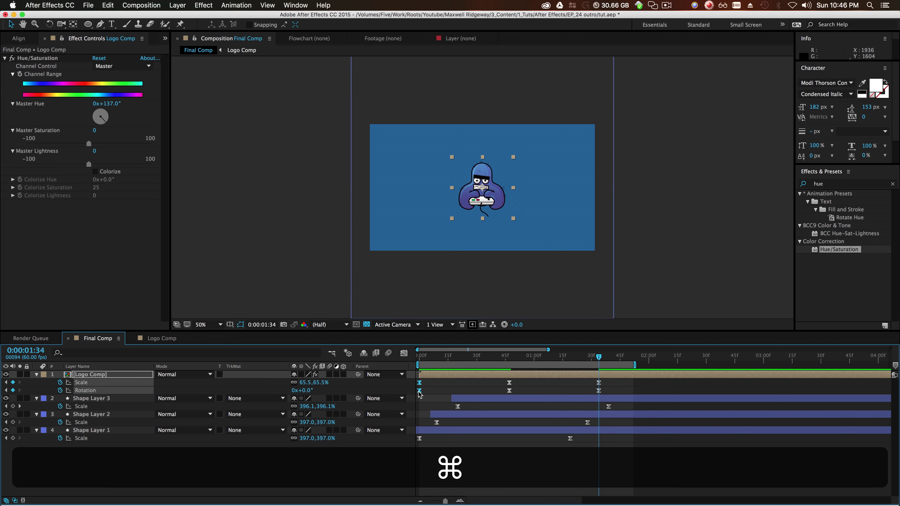
key("super+c")
left_click_drag(599, 358, 684, 376)
key("super+v")
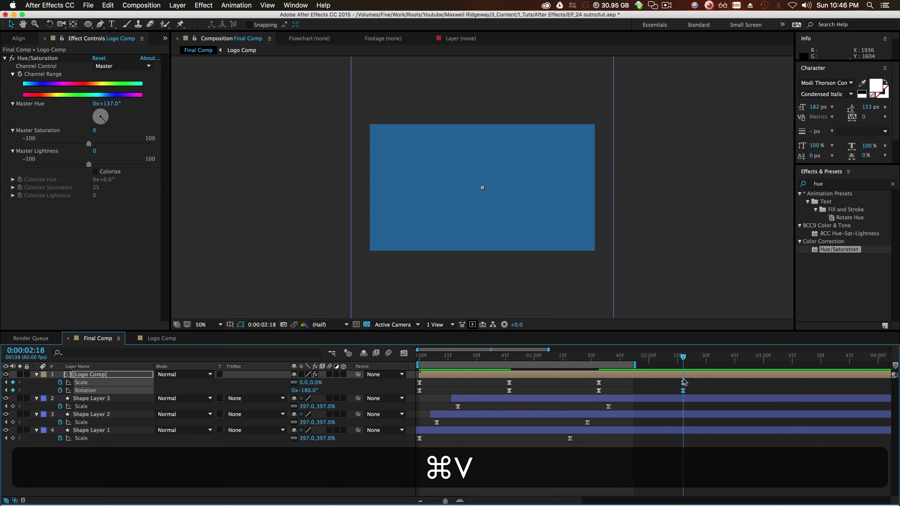
- Extend the work area just past the logo's last keyframes and preview the logo entering and exiting
left_click_drag(634, 363, 413, 418)
key("space")
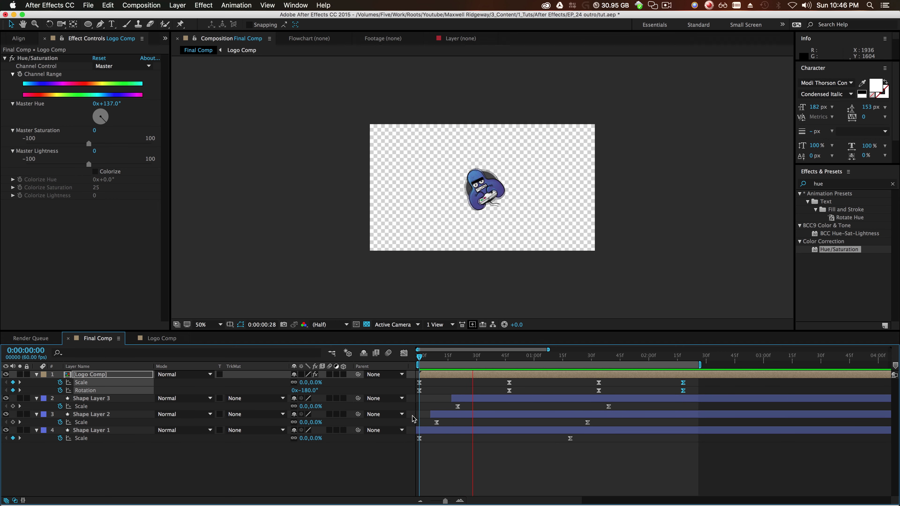
key("space")
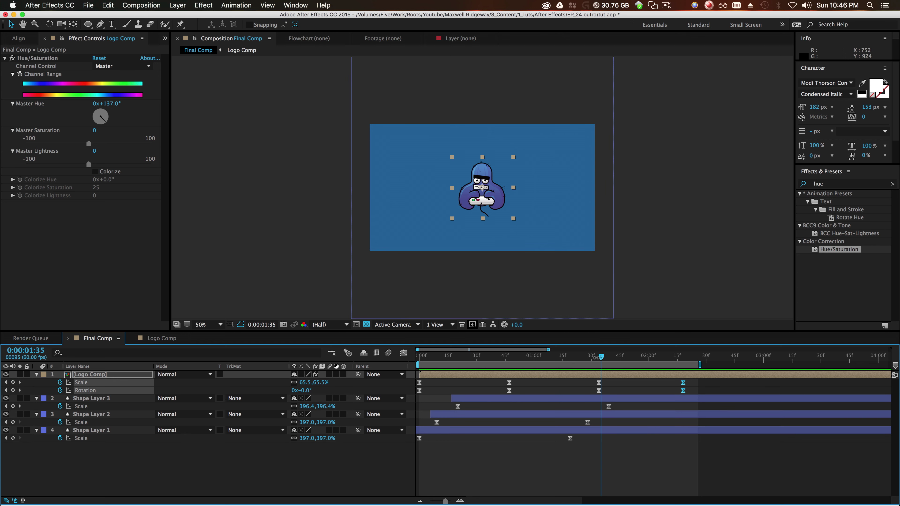
- Set the logo's last rotation keyframe at 0:00:02:18 to 1x+0.0° and preview the spin from the start
left_click_drag(596, 356, 683, 357)
left_click(676, 452)
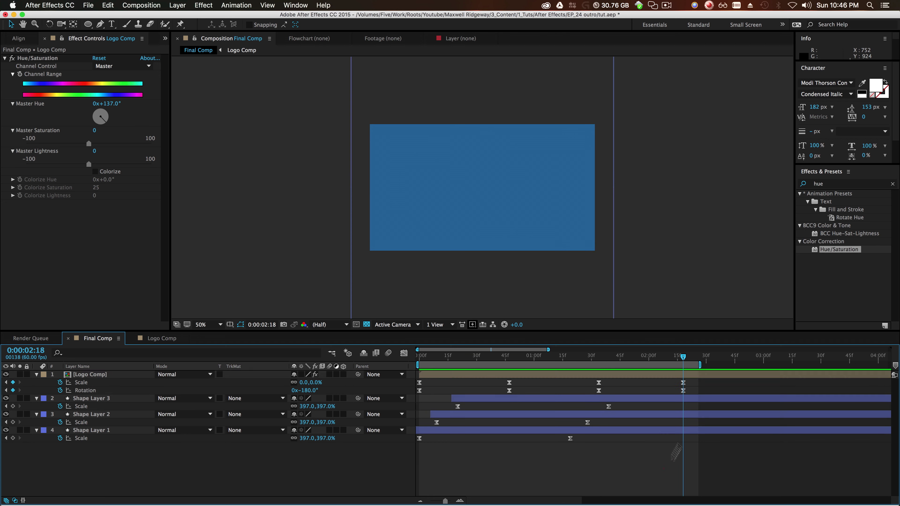
left_click(683, 390)
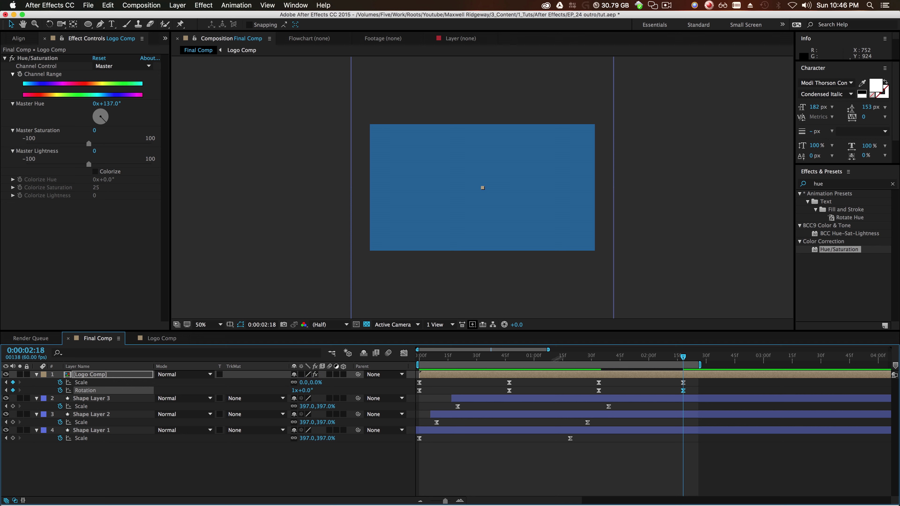
left_click_drag(681, 361, 410, 431)
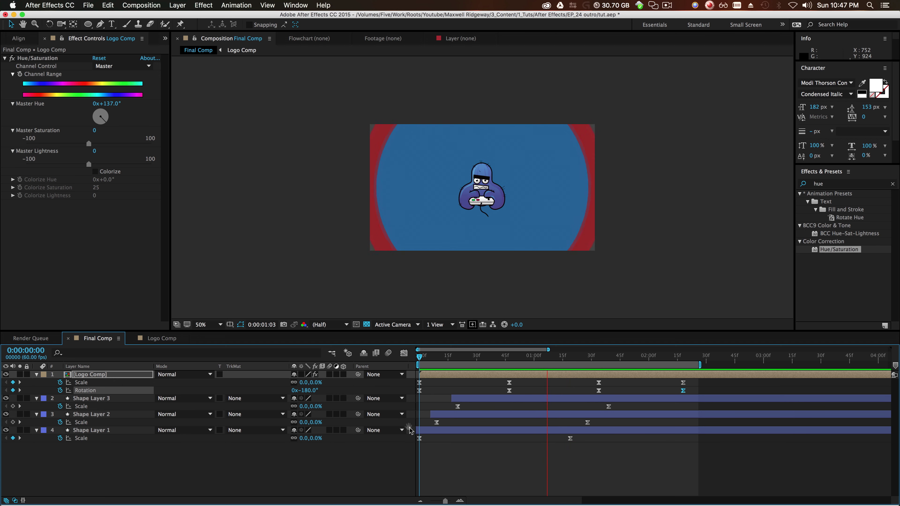
left_click(522, 476)
- Collapse the three circle layers' properties and duplicate all three layers
left_click(452, 432)
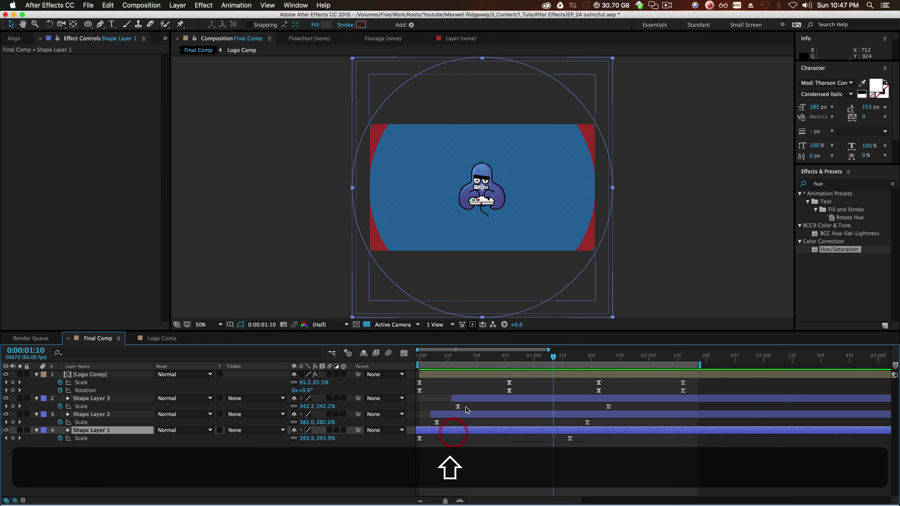
left_click(469, 399, "shift")
left_click(37, 398)
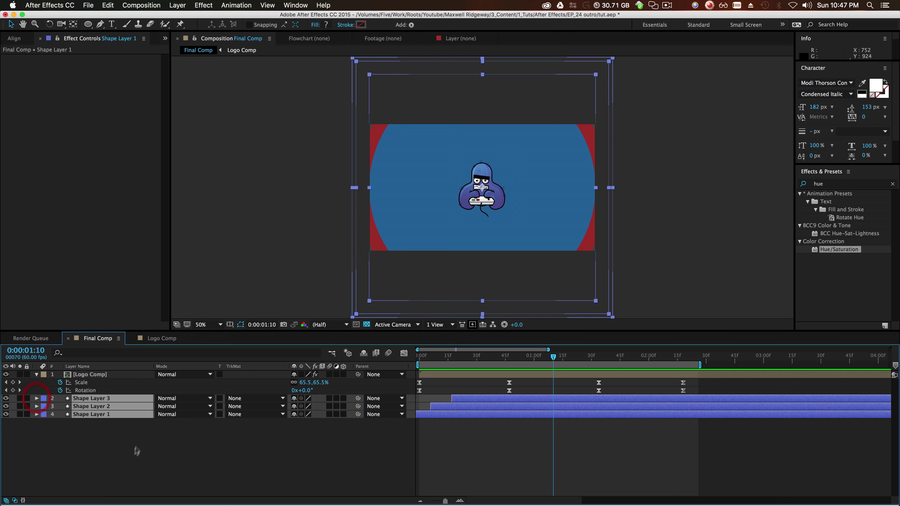
left_click(134, 439)
left_click(94, 415)
left_click(100, 398, "shift")
key("super+c")
key("super+v")
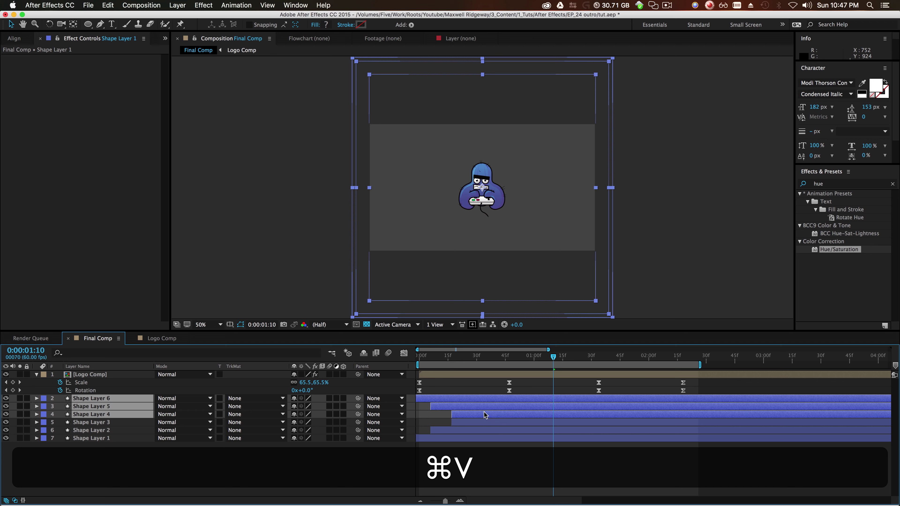
- Shift the three circle copies to start from about 0:00:01:56 and reverse their stacking order so the latest-starting one is uppermost
left_click_drag(482, 415, 705, 422)
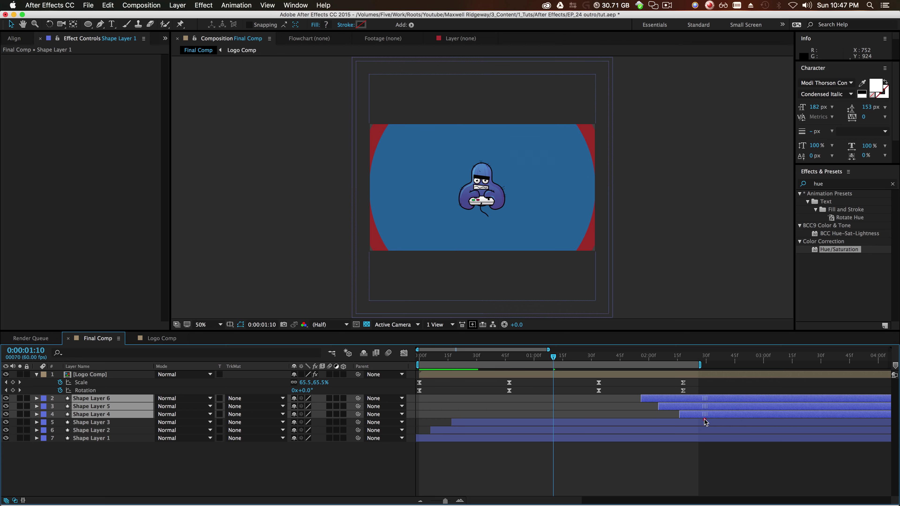
left_click(680, 447)
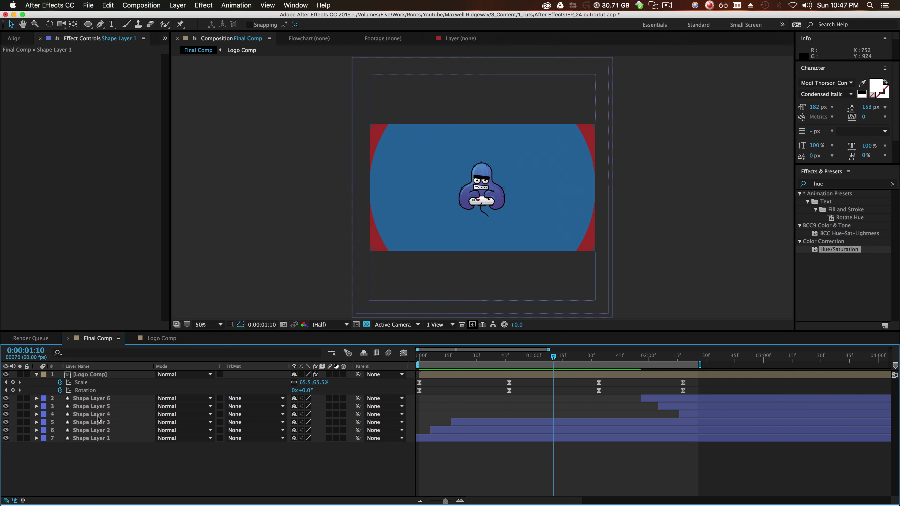
mouse_move(93, 414)
left_mouse_down()
mouse_move(106, 396)
mouse_move(92, 403)
left_mouse_up()
left_click(669, 458)
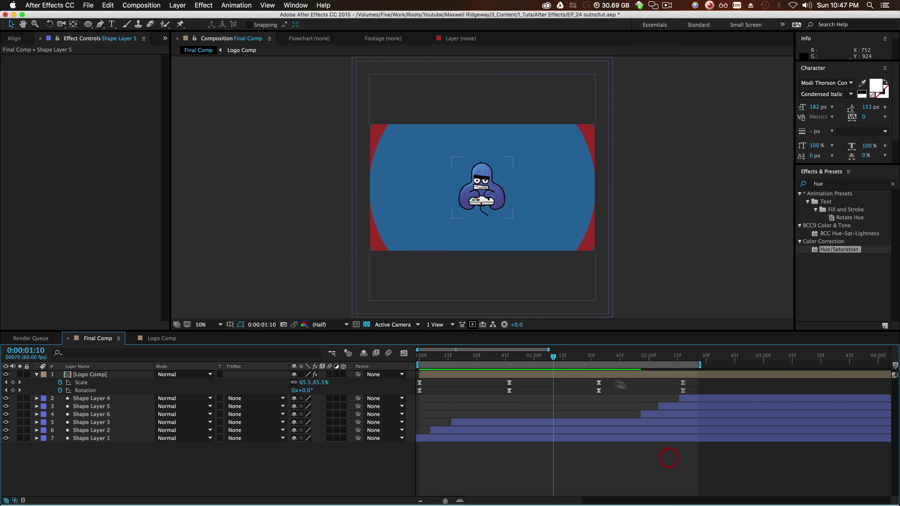
- Change the label colour of the three new circle layers to Yellow
left_click_drag(554, 356, 641, 356)
left_click(674, 414)
left_click(688, 396, "shift")
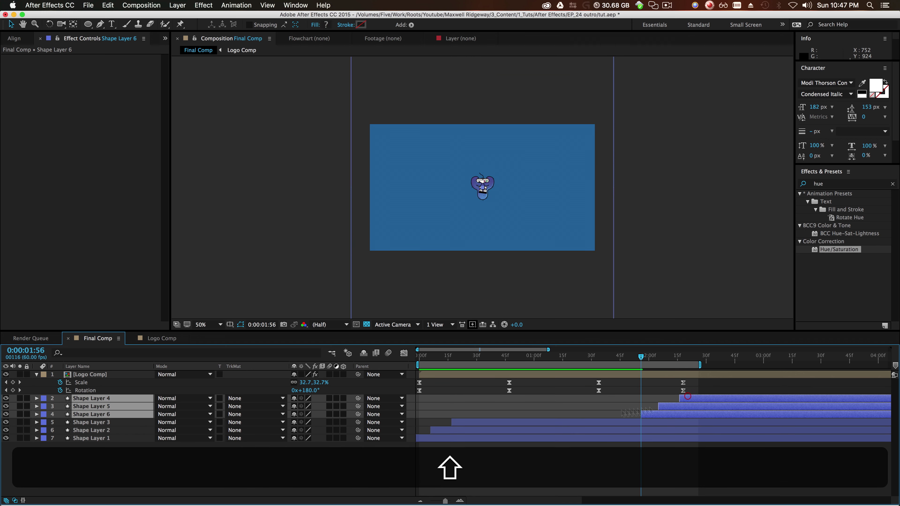
left_click(50, 416)
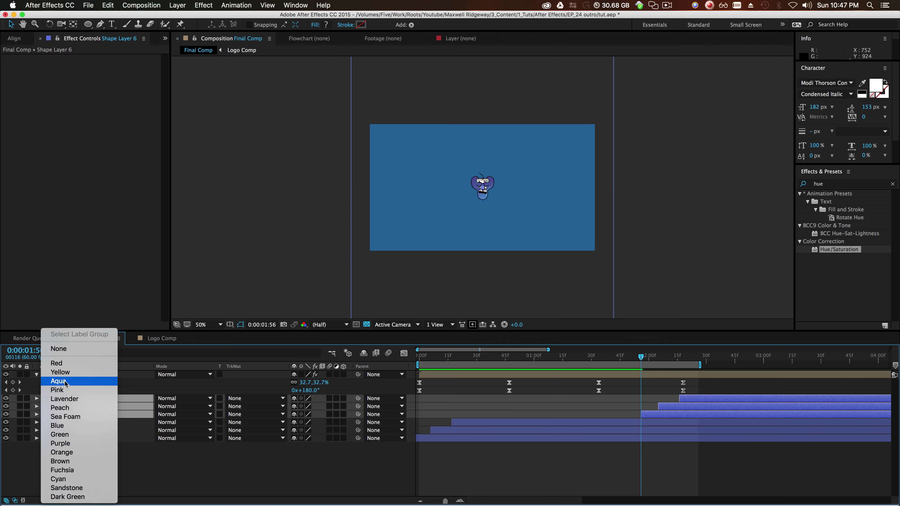
left_click(66, 373)
- Move the three yellow-labelled circle layers earlier together so the first one starts at about 1.5 seconds
left_click(369, 498)
left_click_drag(445, 500, 436, 501)
left_click_drag(472, 370, 502, 418)
left_click(514, 415)
left_click(522, 398, "shift")
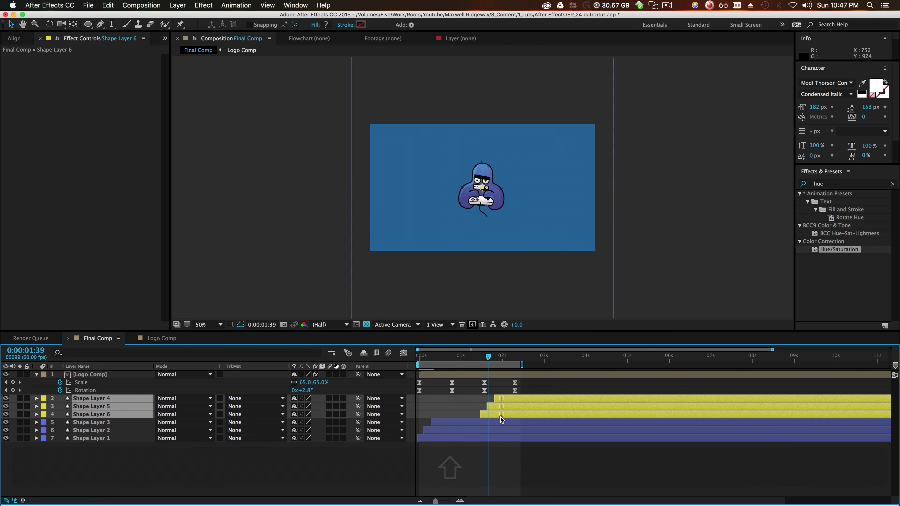
- Show the new circles at 0:00:02:12 and recolour the large grey copy's fill to a muted yellow
left_click_drag(475, 359, 512, 367)
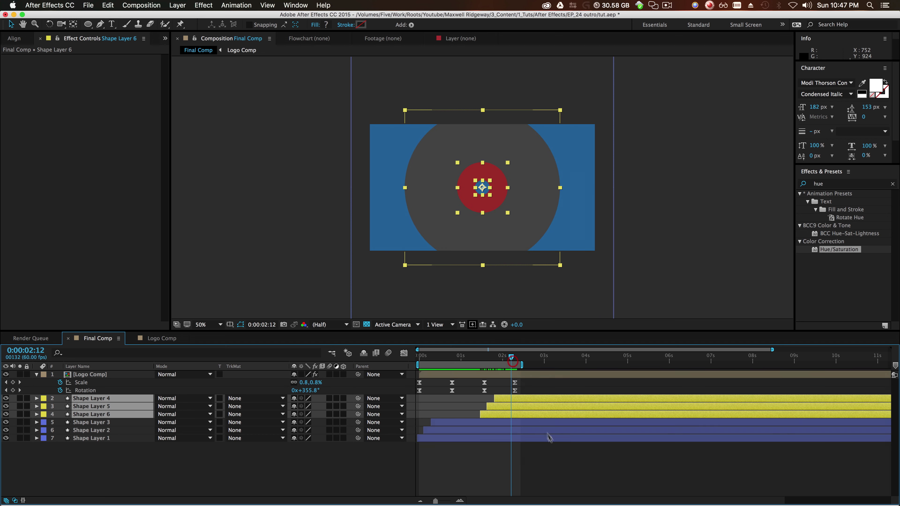
key("super+shift+a")
left_click(534, 413)
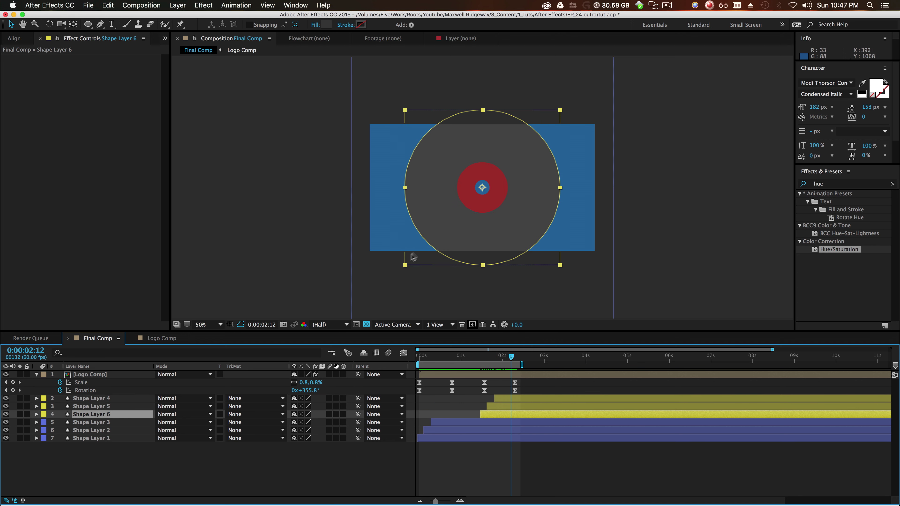
left_click(325, 24)
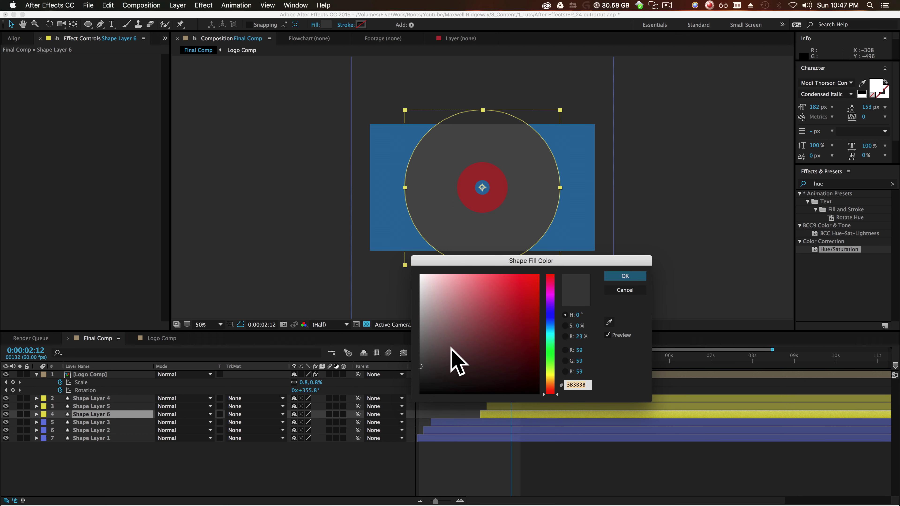
left_click(489, 313)
mouse_move(554, 393)
left_mouse_down()
mouse_move(555, 368)
mouse_move(555, 379)
left_mouse_up()
mouse_move(507, 328)
left_mouse_down()
mouse_move(517, 338)
mouse_move(505, 305)
left_mouse_up()
left_click(644, 274)
- Change the red circle copy's fill to green 29C04D
left_click(515, 406)
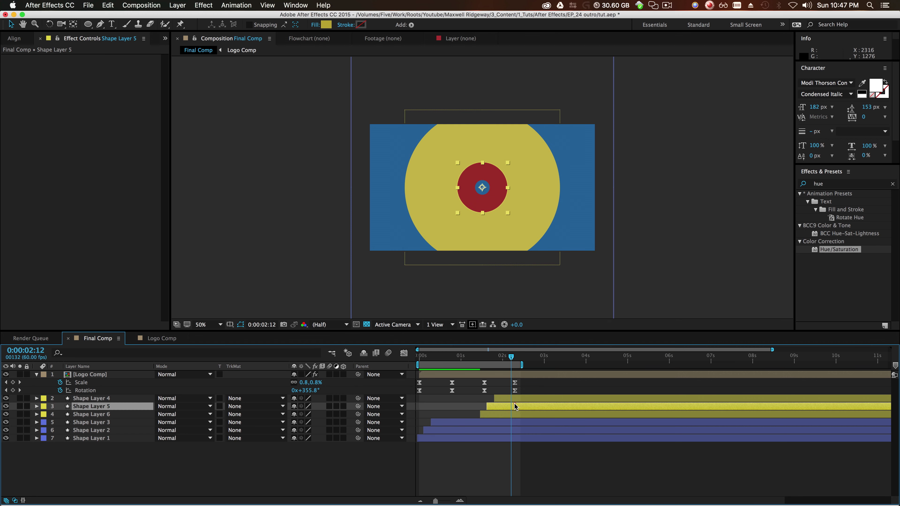
left_click(325, 24)
left_click_drag(555, 390, 513, 302)
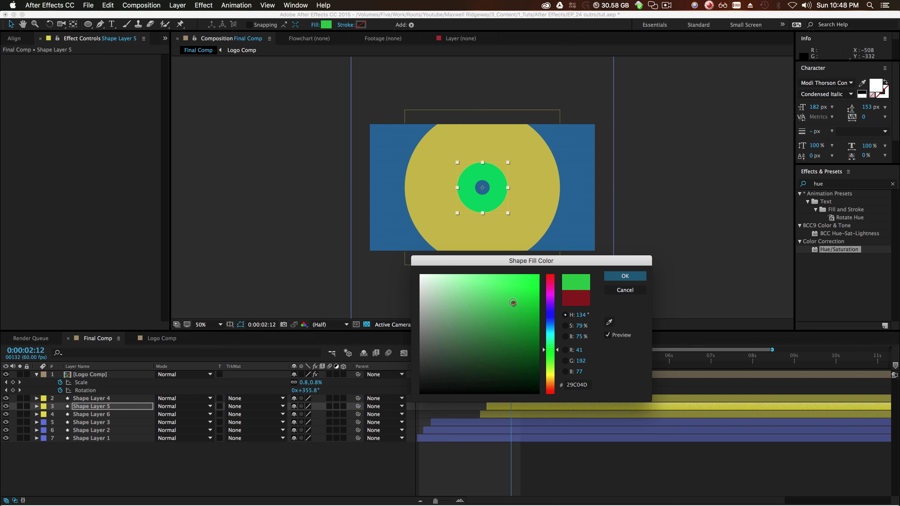
left_click(605, 277)
- Change the small blue circle copy's fill to purple C02ECD
left_click(516, 398)
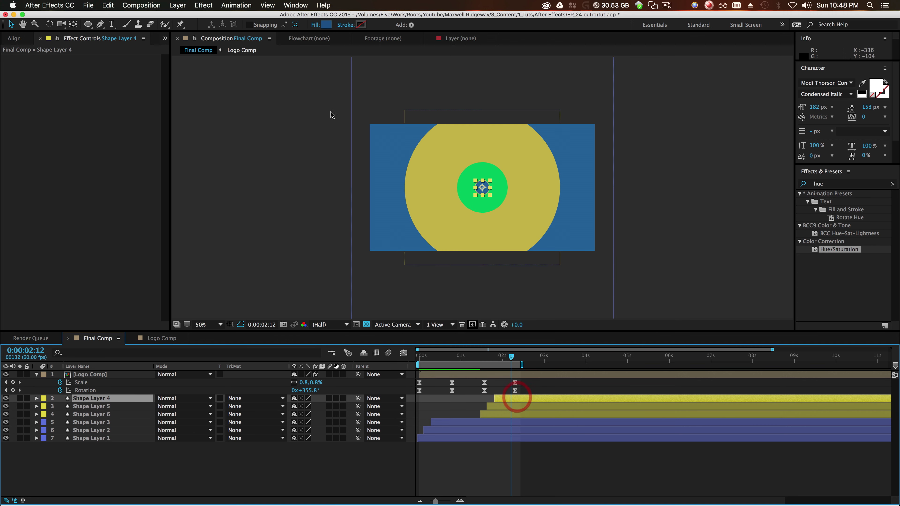
left_click(325, 25)
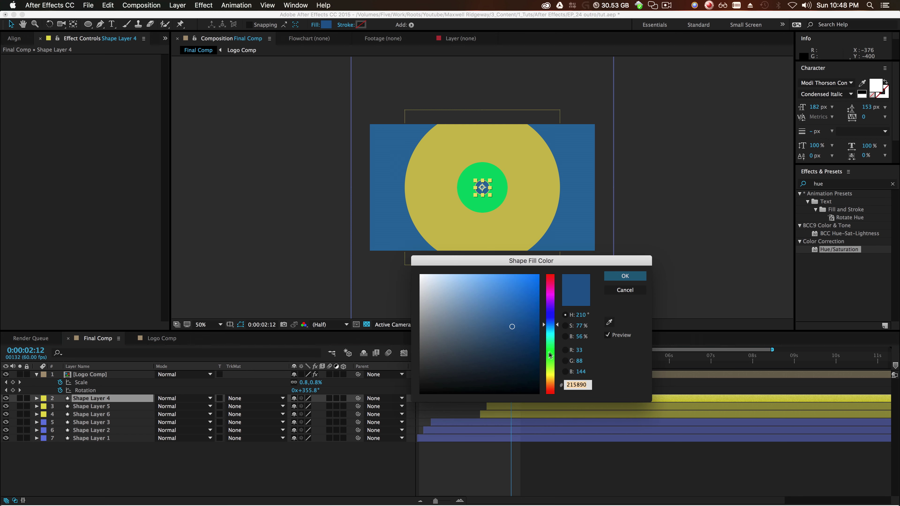
left_click_drag(550, 356, 552, 296)
left_click(513, 297)
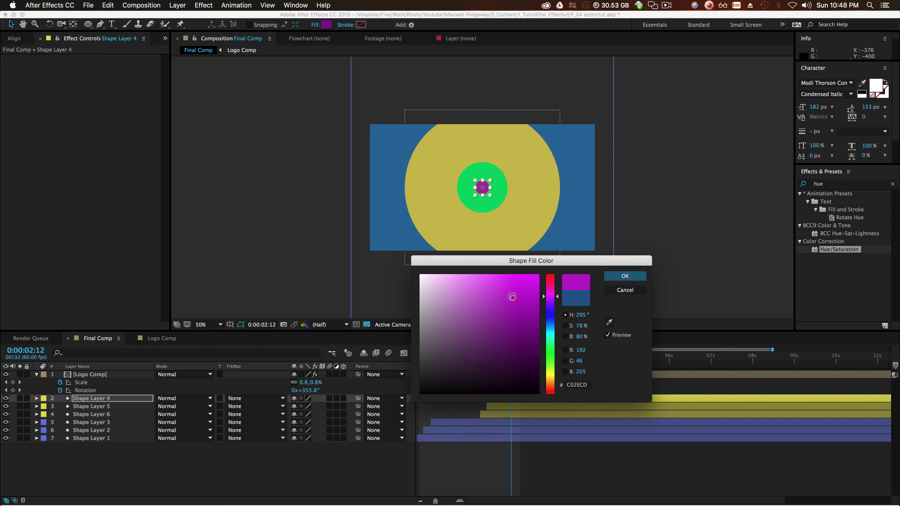
left_click(629, 276)
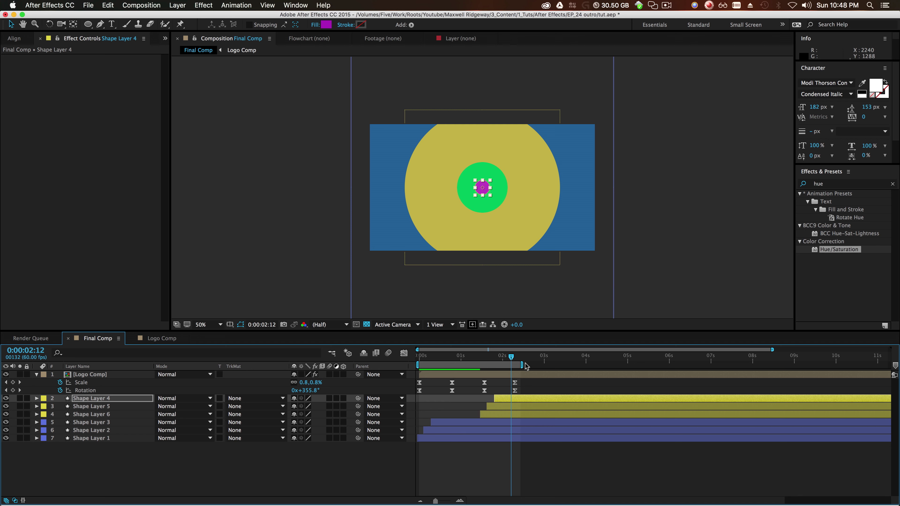
- Extend the work area to just past 3 seconds and preview the whole intro with the second set of circles
left_click_drag(534, 366, 550, 382)
key("Home")
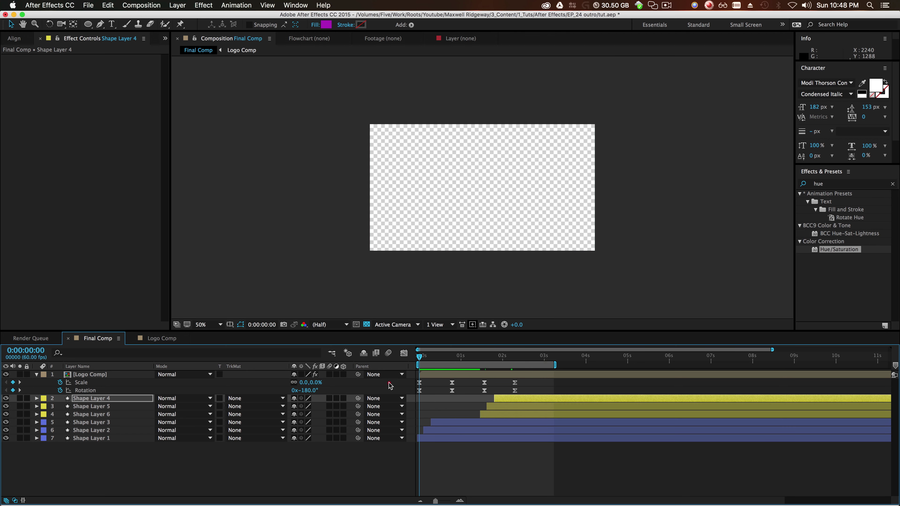
key("space")
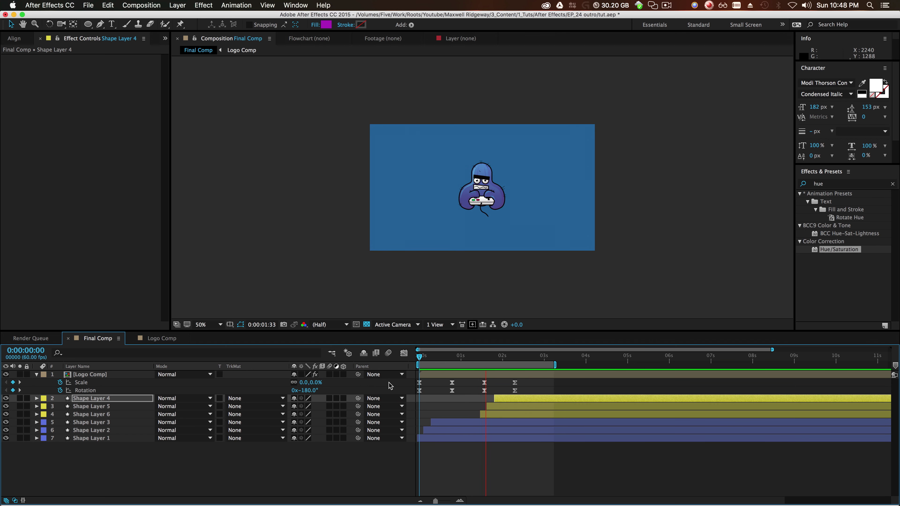
key("space")
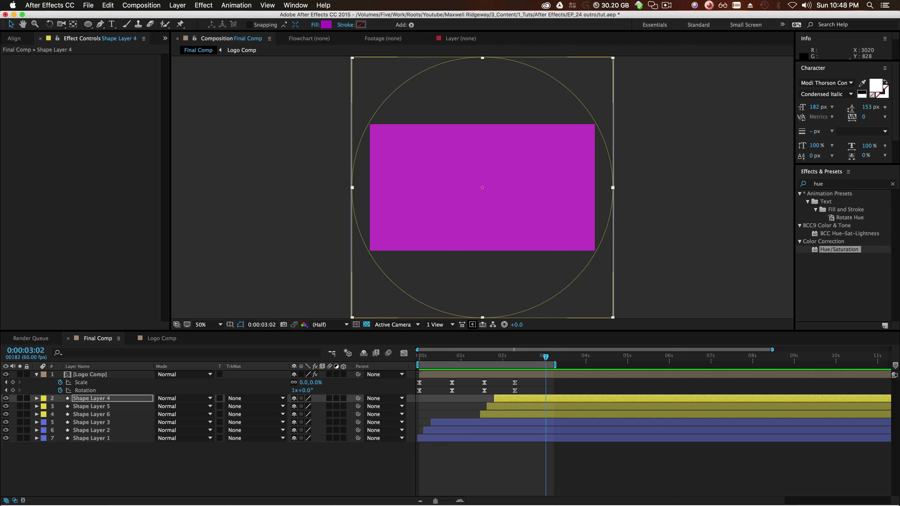
- Switch to VLC and play previous episode.mov
key("super+Tab")
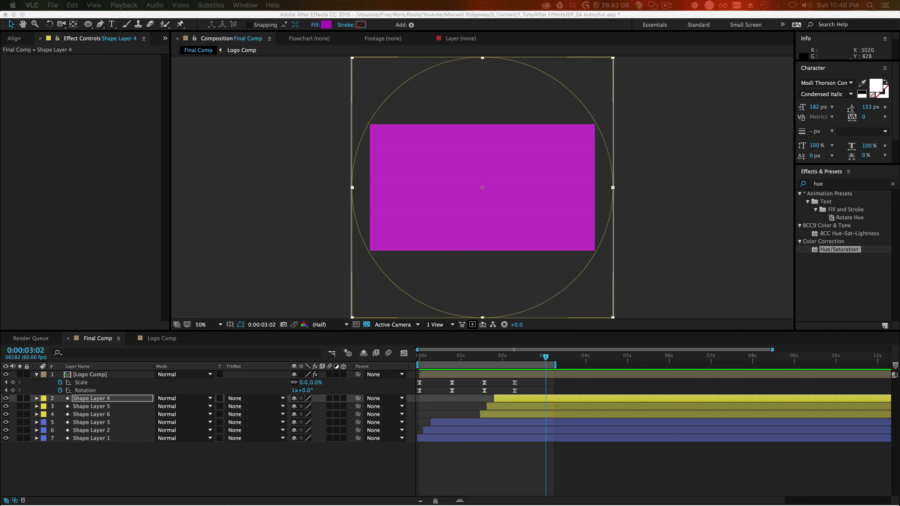
key("space")
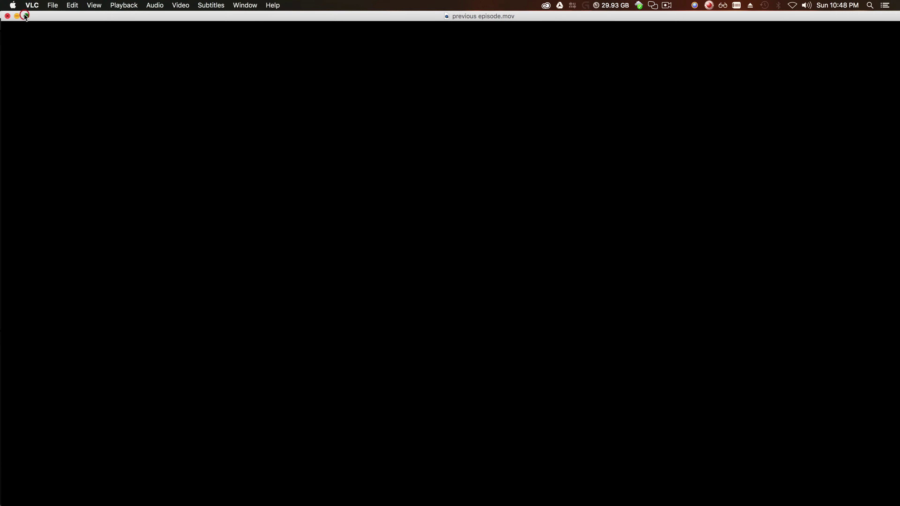
- Close the VLC video, switch back to After Effects and preview the Final Comp intro
left_click(25, 16)
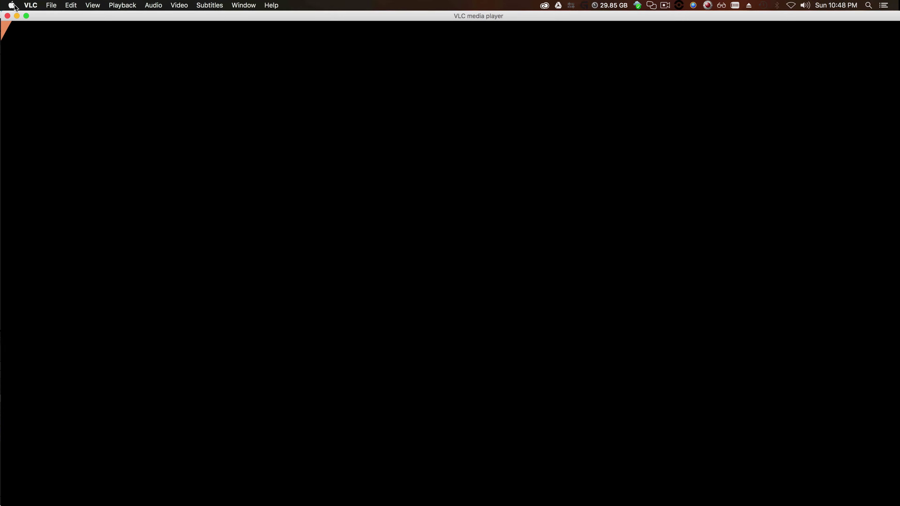
left_click(6, 15)
left_click(513, 427)
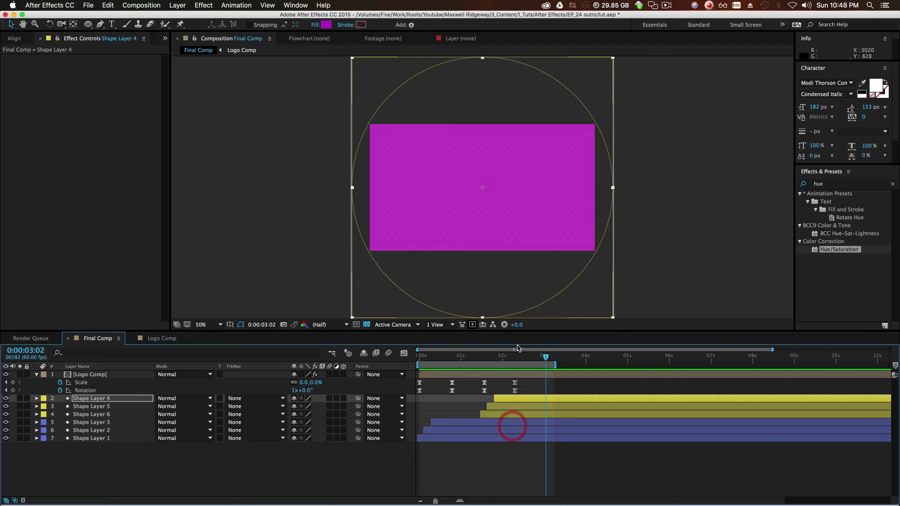
key("space")
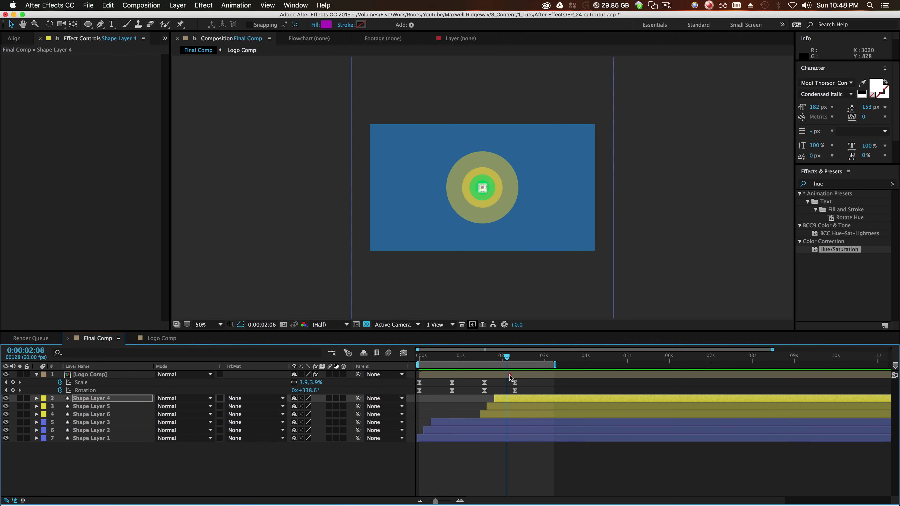
- Change the purple circle's fill on Shape Layer 4 to orange
left_click(548, 440)
left_click(545, 397)
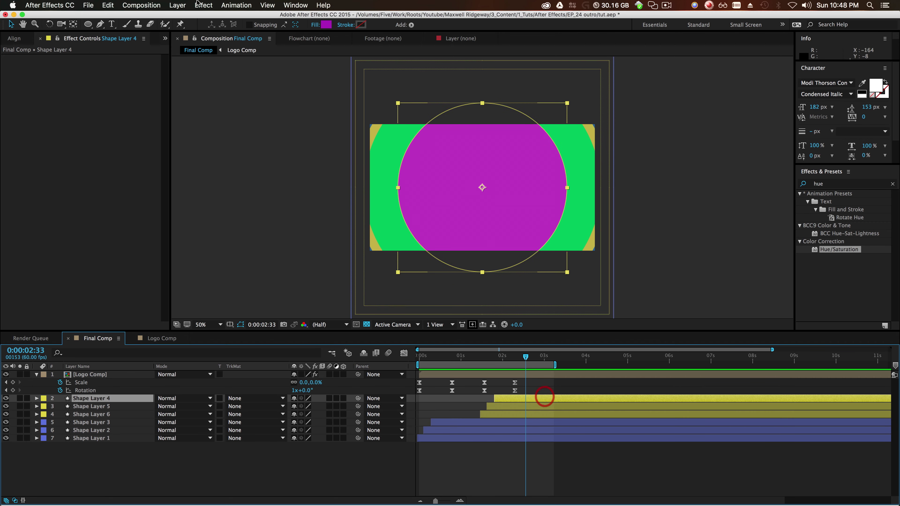
left_click(328, 24)
left_click_drag(549, 323, 565, 386)
left_click(625, 276)
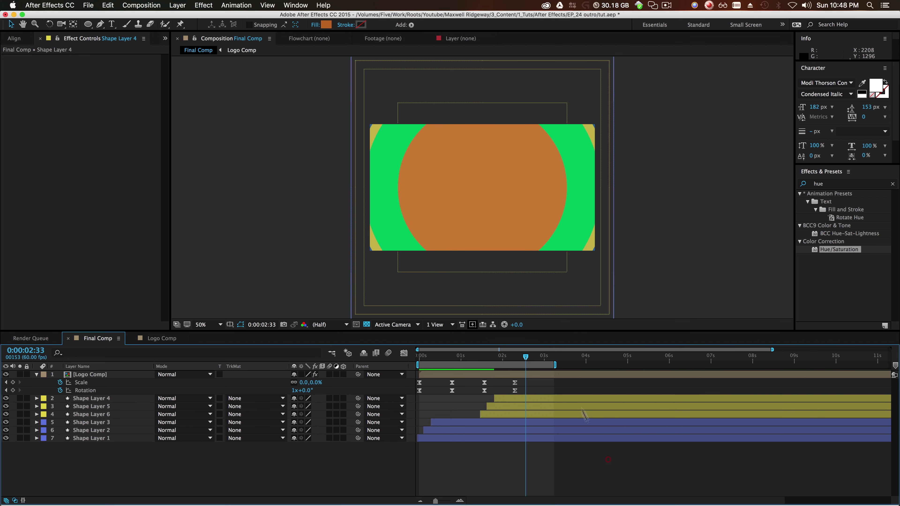
- At 0:00:03:11, add the title text ON THE over the orange background in Modi Thorson Condensed Italic
left_click_drag(527, 359, 552, 358)
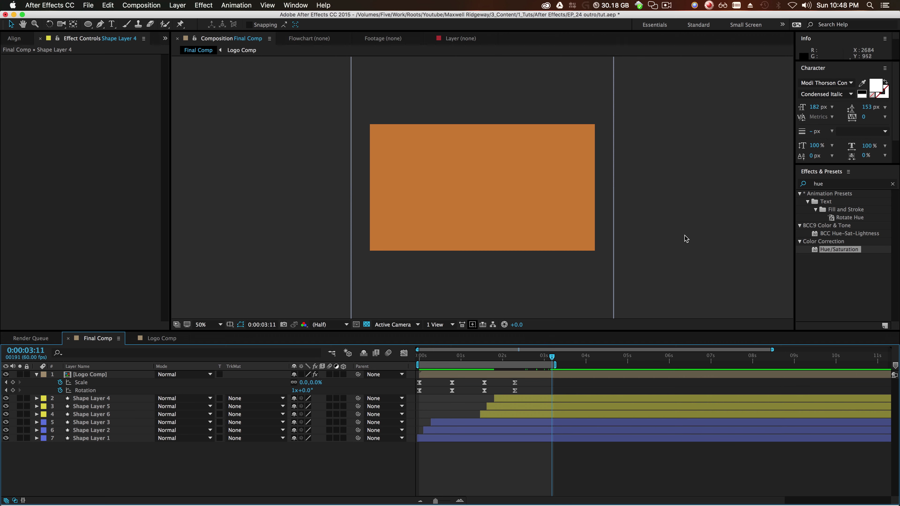
key("super+alt+0")
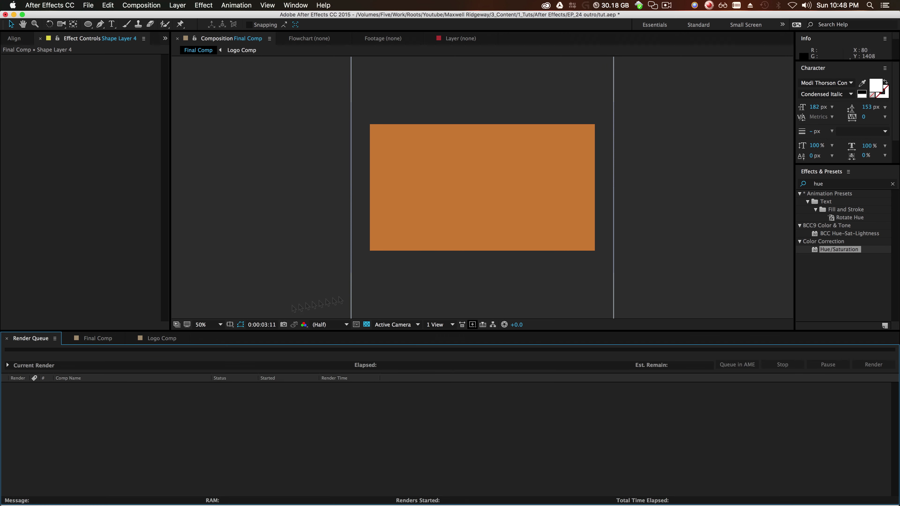
left_click(98, 339)
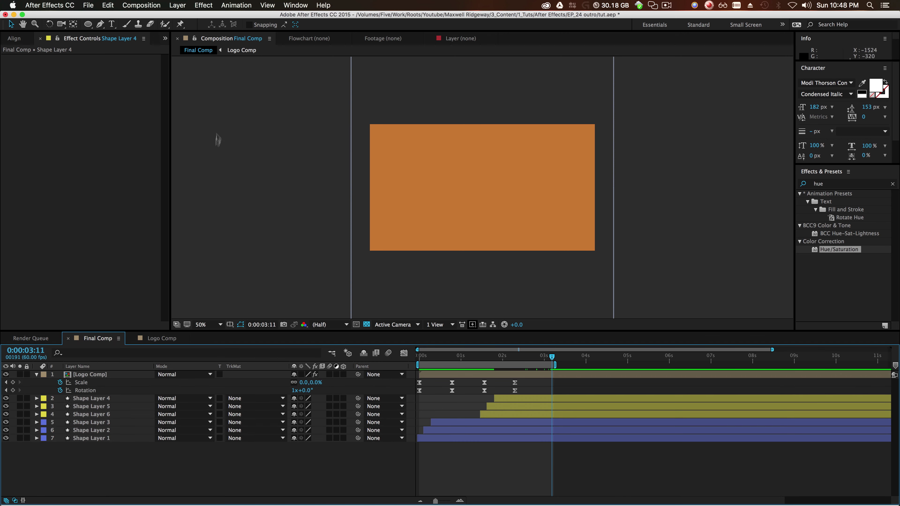
left_click(113, 25)
left_click(441, 152)
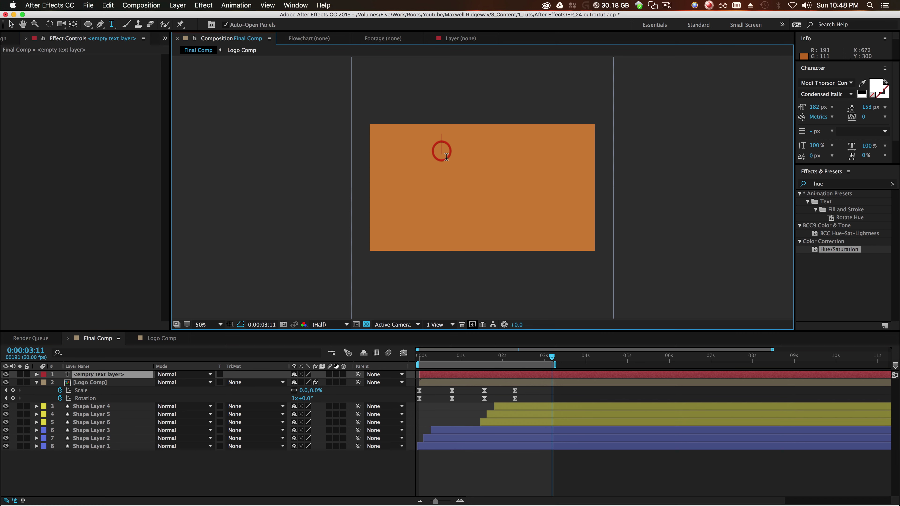
type("ON THE")
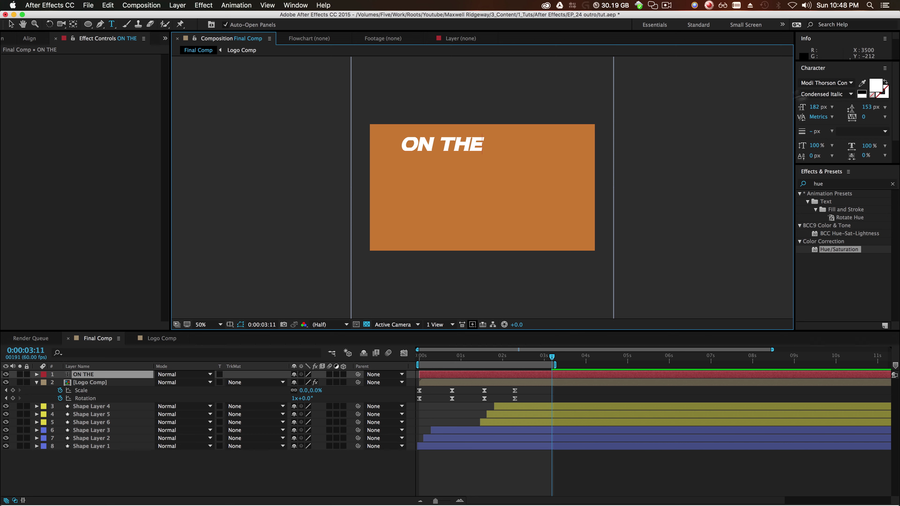
left_click(849, 85)
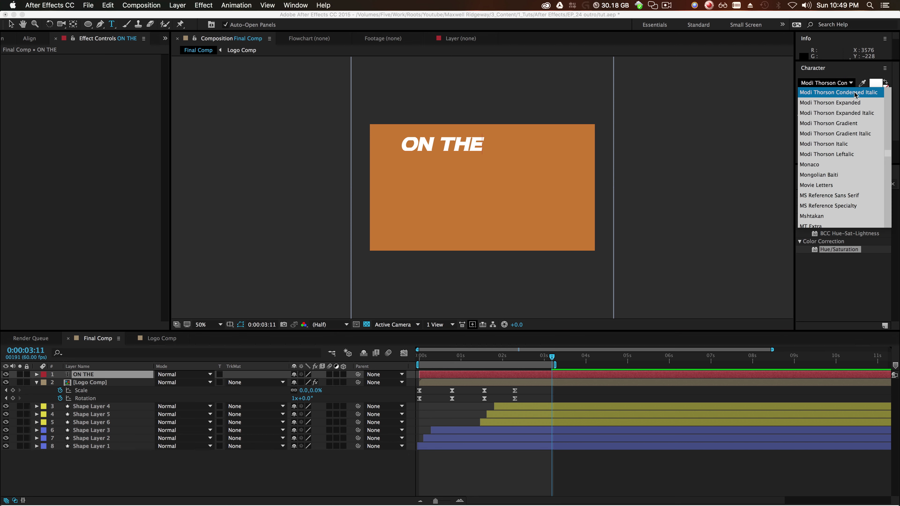
left_click(856, 92)
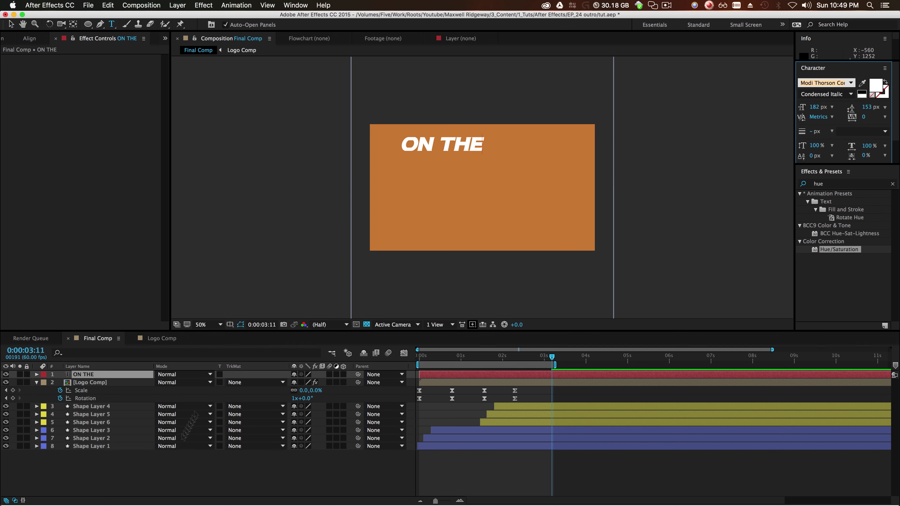
- Duplicate the ON THE text layer, place the copy directly below the original and open its text for editing
left_click(155, 464)
left_click(82, 375)
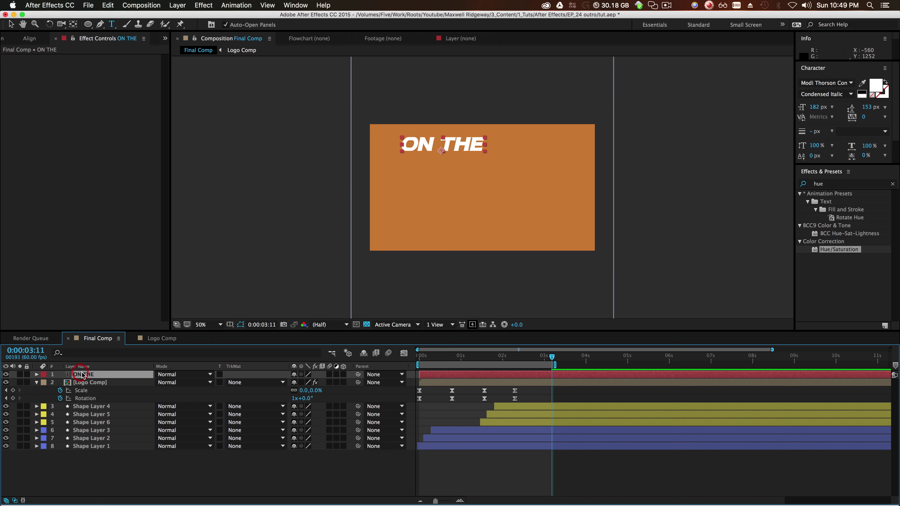
key("super+d")
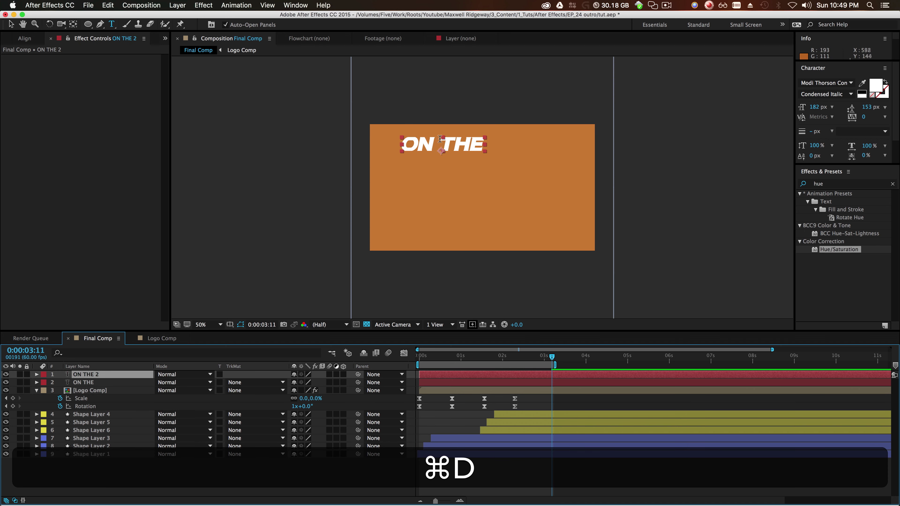
key("v")
left_click_drag(441, 139, 449, 160)
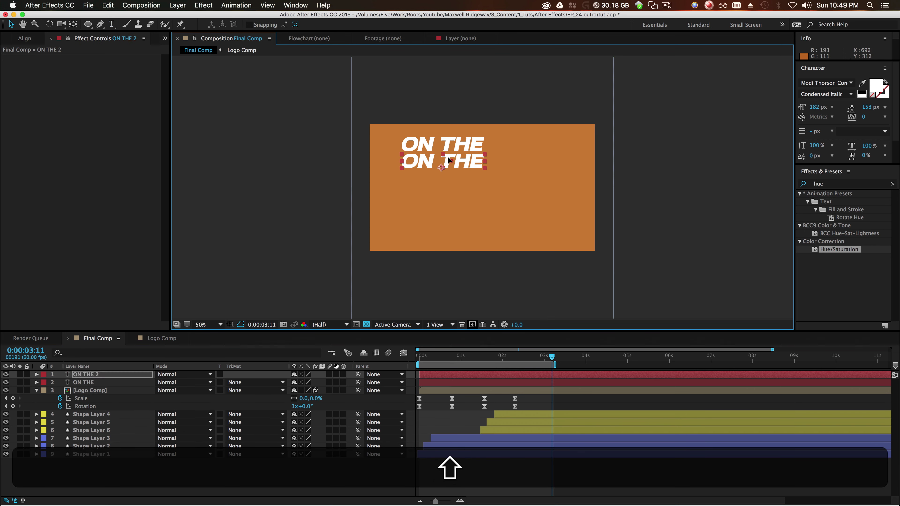
double_click(448, 160)
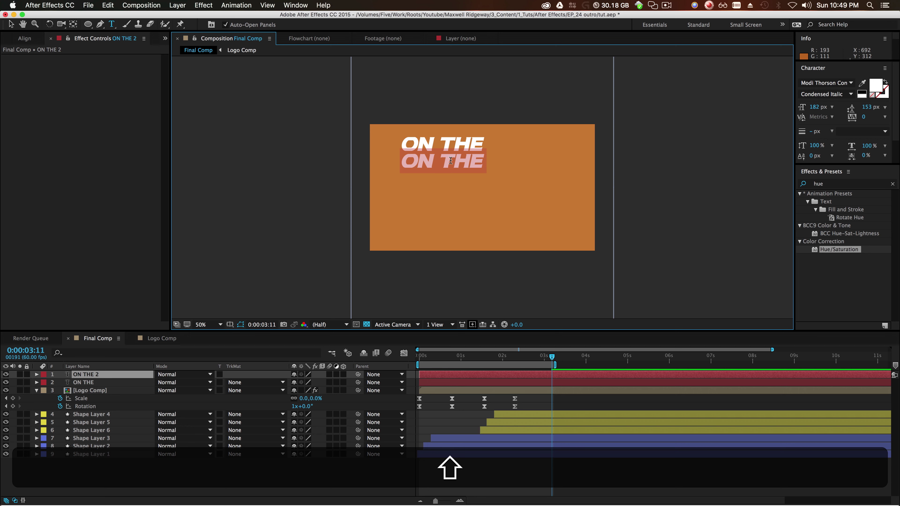
type("NEXT")
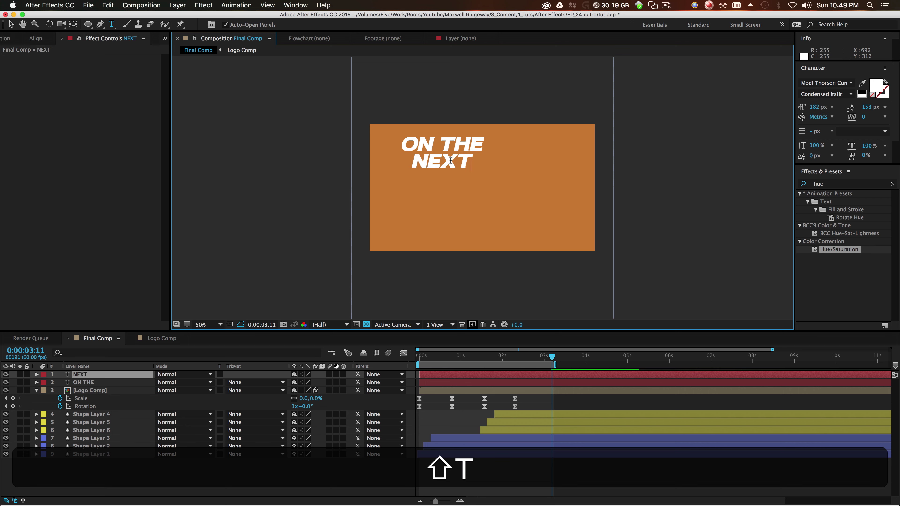
key("BackSpace")
key("BackSpace")
key("BackSpace")
key("BackSpace")
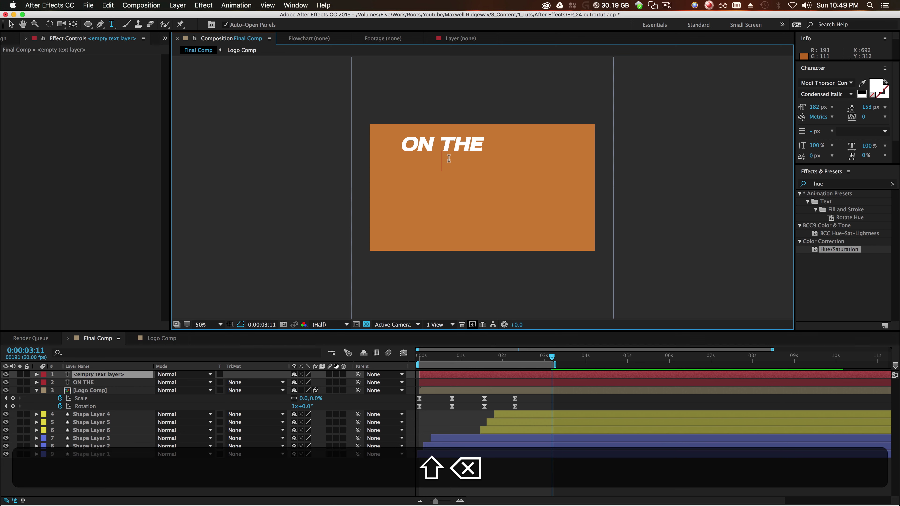
- Enter PREVIOUS as the text of the second title line
type("PREVIOUS")
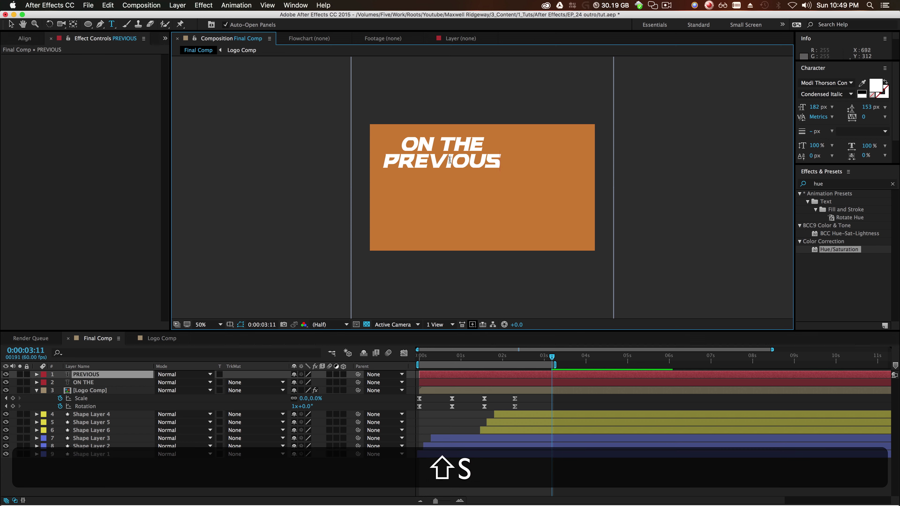
key("Escape")
- Duplicate the PREVIOUS line, place the copy directly beneath it and change its text to EPISODE
key("super+d")
key("super+v")
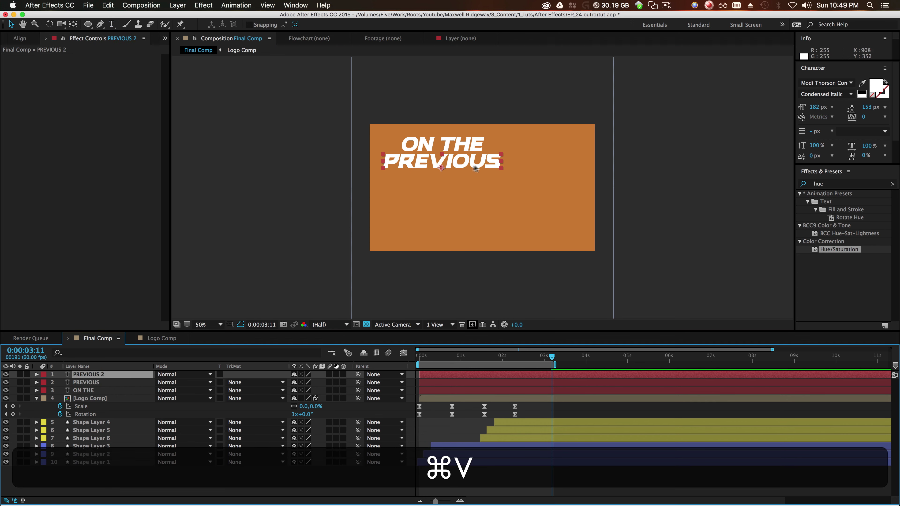
left_click_drag(472, 166, 458, 180)
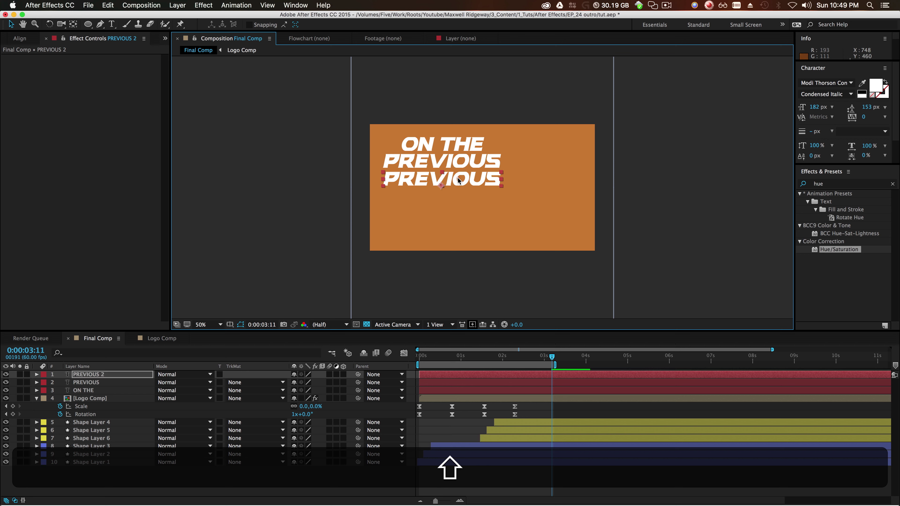
double_click(459, 180)
type("EPISODE")
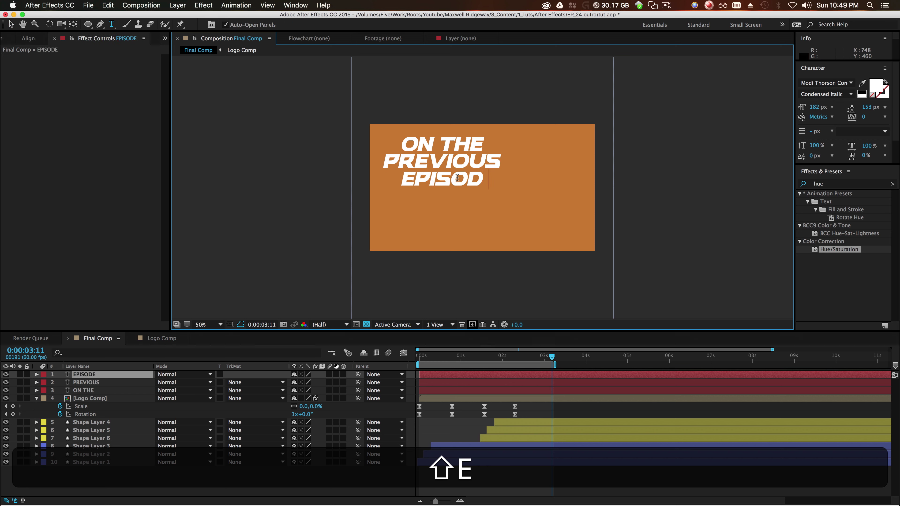
left_click(186, 481)
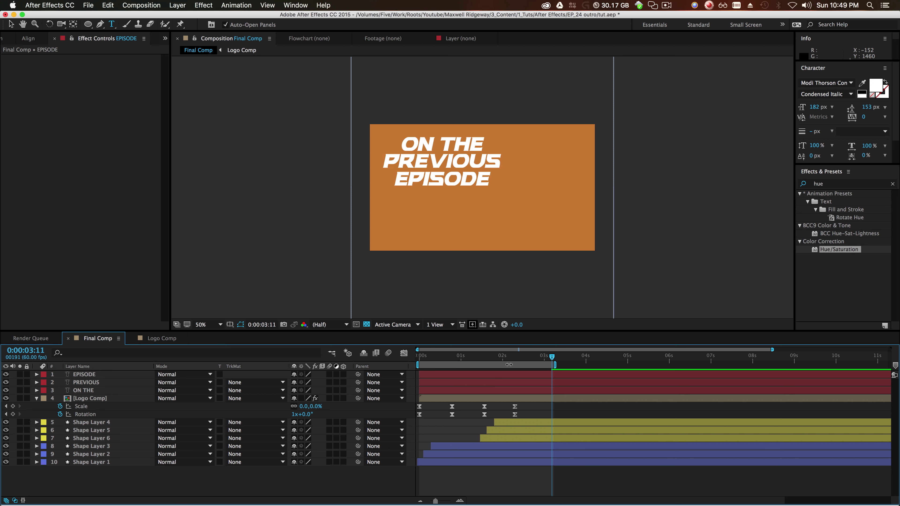
key("v")
left_click(475, 185)
left_click_drag(471, 180, 471, 179)
key("super+z")
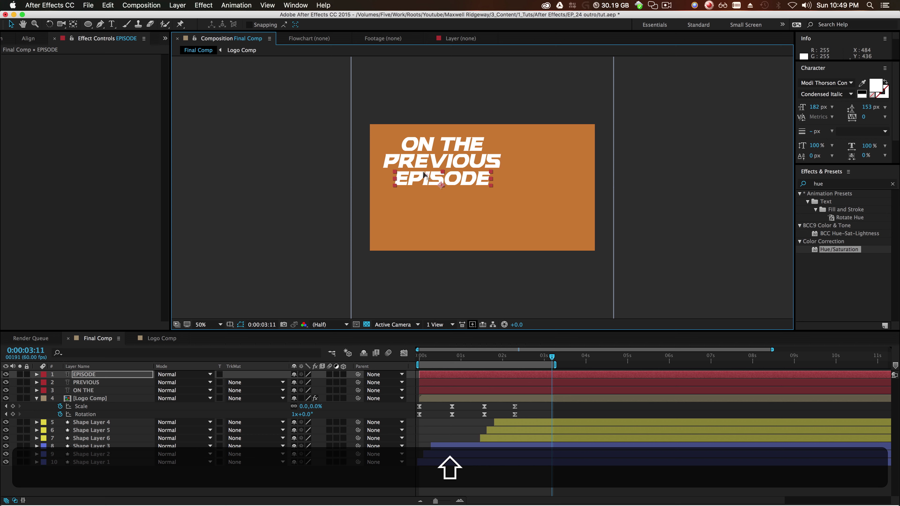
- Rotate all three text lines to -19°, and offset ON THE to the left and EPISODE to the right along the slant
left_click(95, 391, "shift")
key("shift+r")
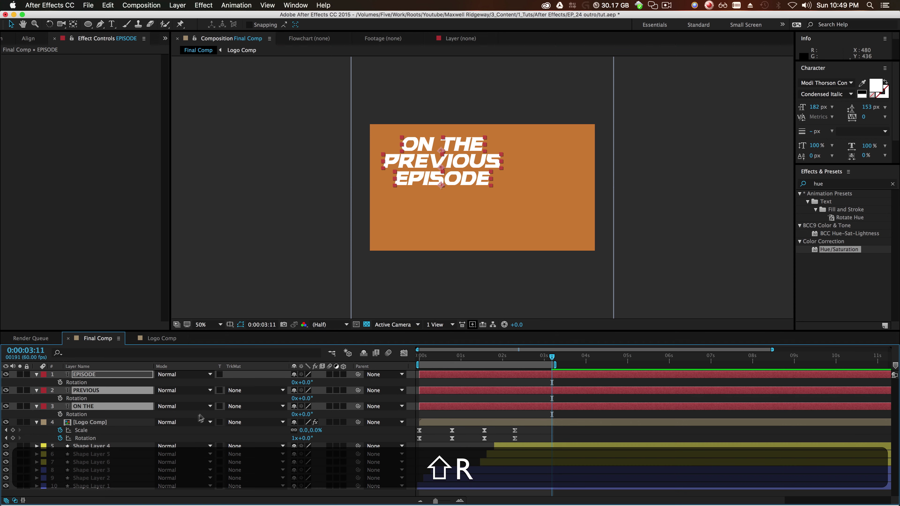
left_click_drag(307, 381, 299, 381)
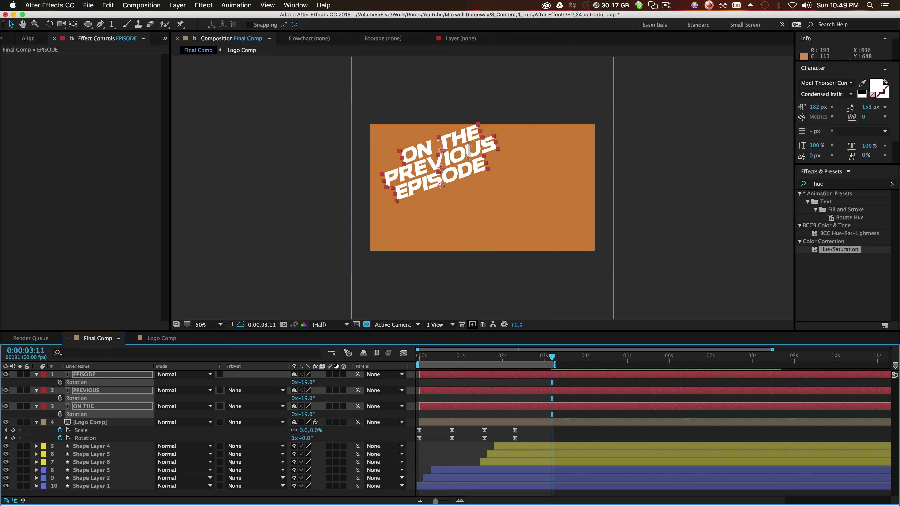
left_click(691, 197)
left_click(441, 141)
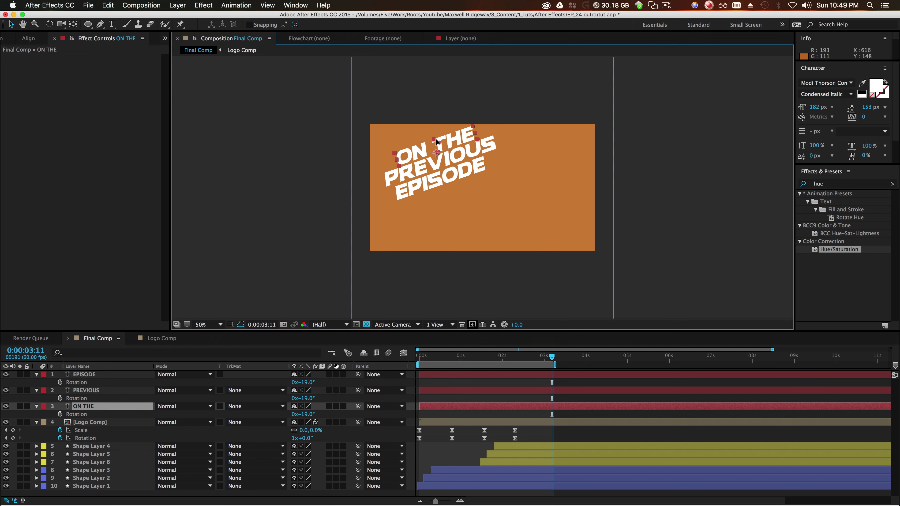
left_click(464, 167)
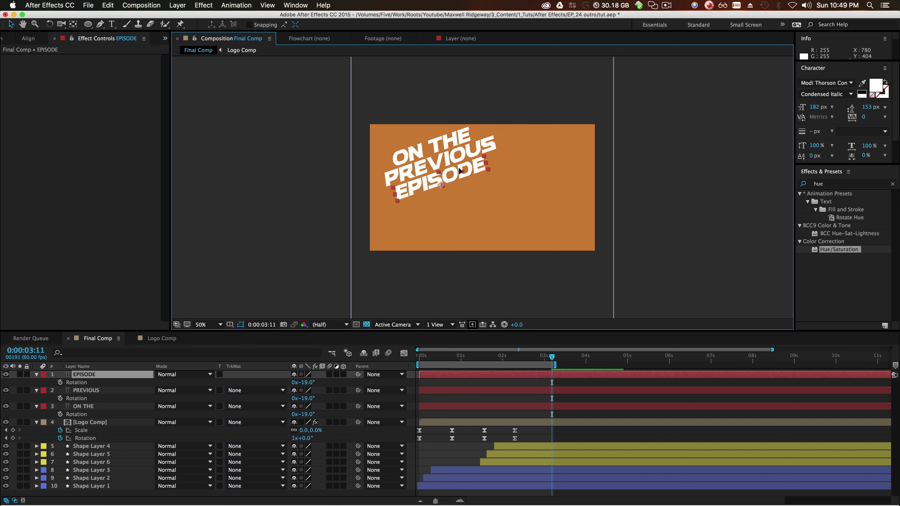
- Move the three slanted text lines together to the centre of the frame
left_click(457, 158)
left_click(443, 143, "shift")
left_click(496, 173, "shift")
key("shift+Right")
key("shift+Right")
key("shift+Right")
key("shift+Right")
key("shift+Right")
key("shift+Right")
key("shift+Right")
key("shift+Right")
key("shift+Right")
key("shift+Right")
key("shift+Right")
key("shift+Right")
key("shift+Right")
key("shift+Right")
key("shift+Right")
key("shift+Right")
key("shift+Right")
key("shift+Right")
key("shift+Right")
key("shift+Right")
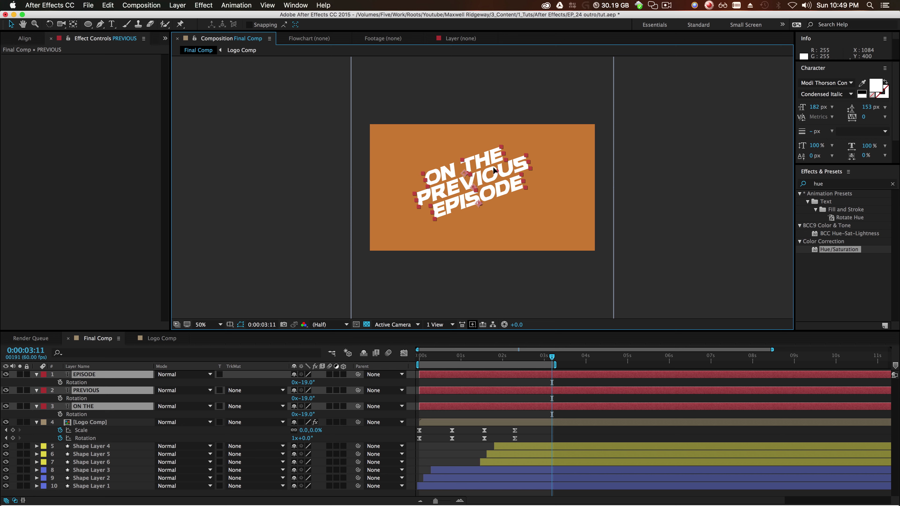
key("shift+Down")
key("shift+Down")
key("shift+Down")
key("shift+Down")
key("shift+Down")
key("shift+Down")
key("shift+Down")
key("shift+Down")
key("shift+Down")
key("shift+Down")
key("shift+Down")
key("shift+Down")
key("shift+Down")
left_click_drag(499, 173, 500, 176)
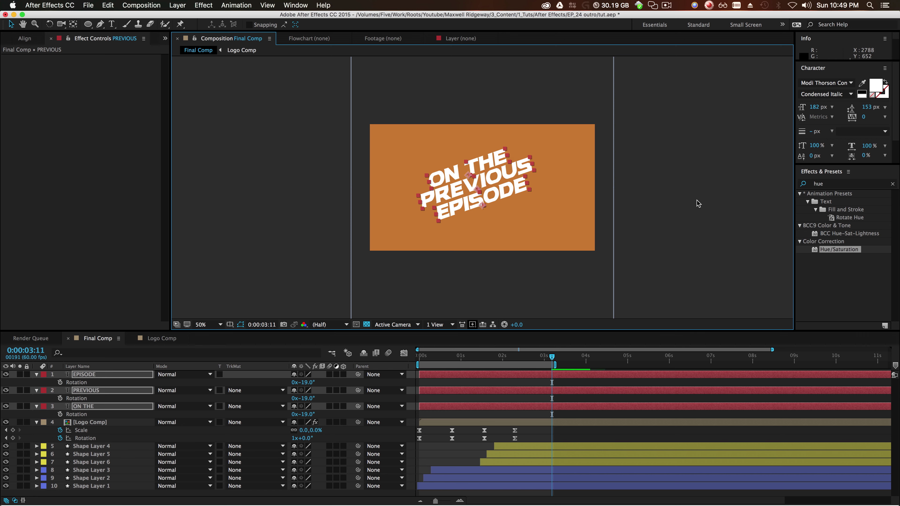
- Scale the three text lines up so the title fills more of the frame
key("slash")
key("comma")
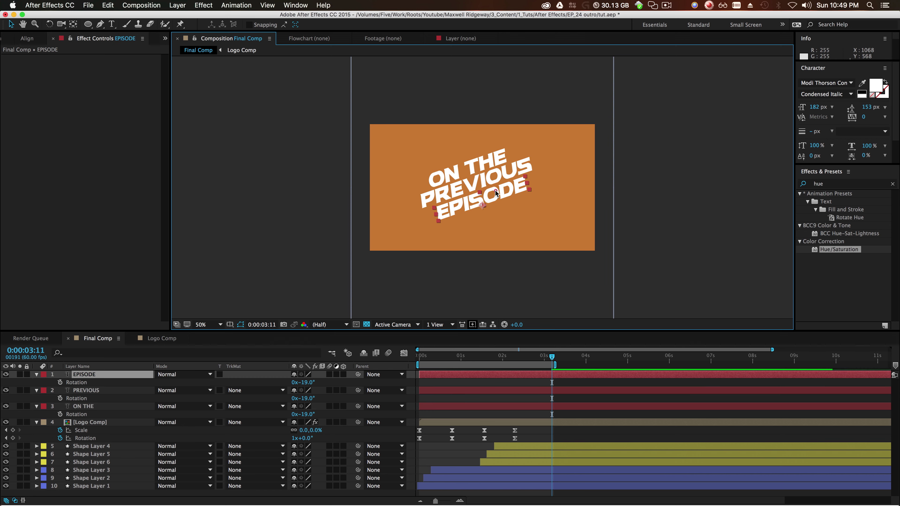
left_click(486, 159)
mouse_move(507, 148)
left_mouse_down()
mouse_move(520, 138)
mouse_move(510, 142)
left_mouse_up()
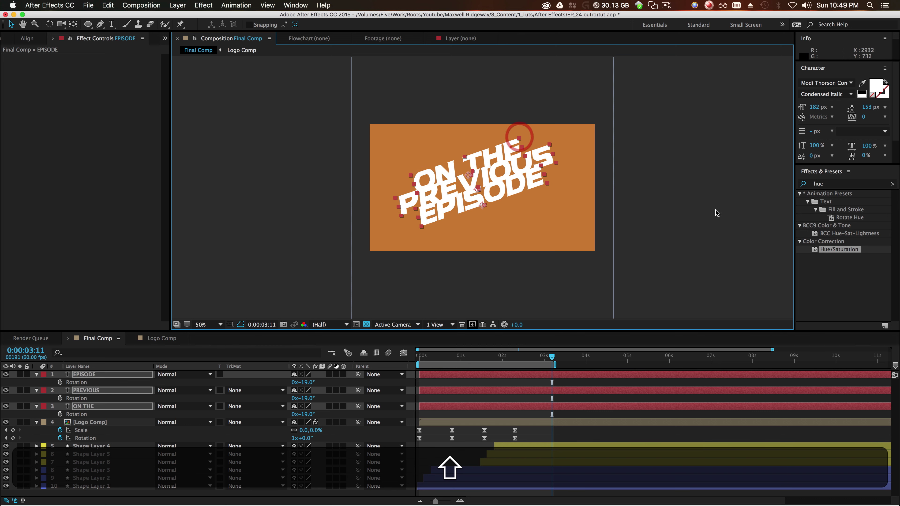
left_click(713, 207)
- Respace the enlarged lines by shifting EPISODE slightly right and ON THE slightly up and left, clear of PREVIOUS
left_click_drag(484, 190, 491, 192)
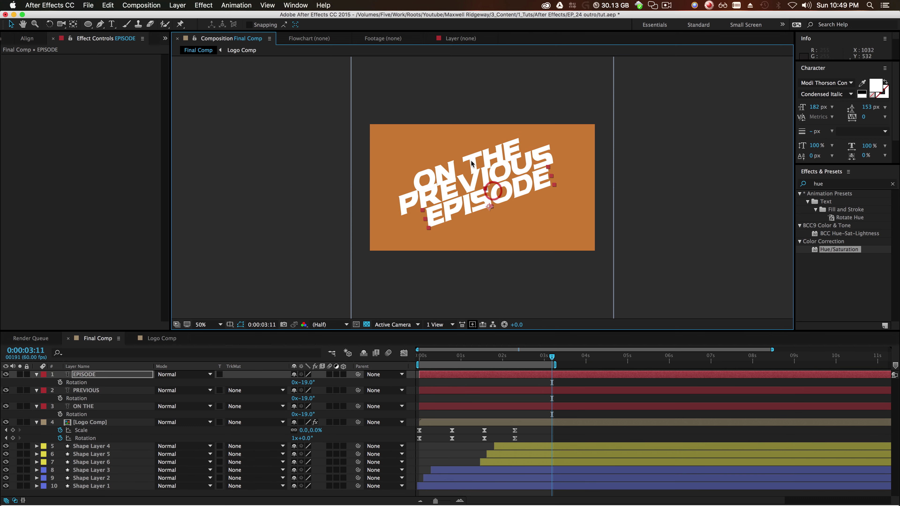
left_click(464, 158)
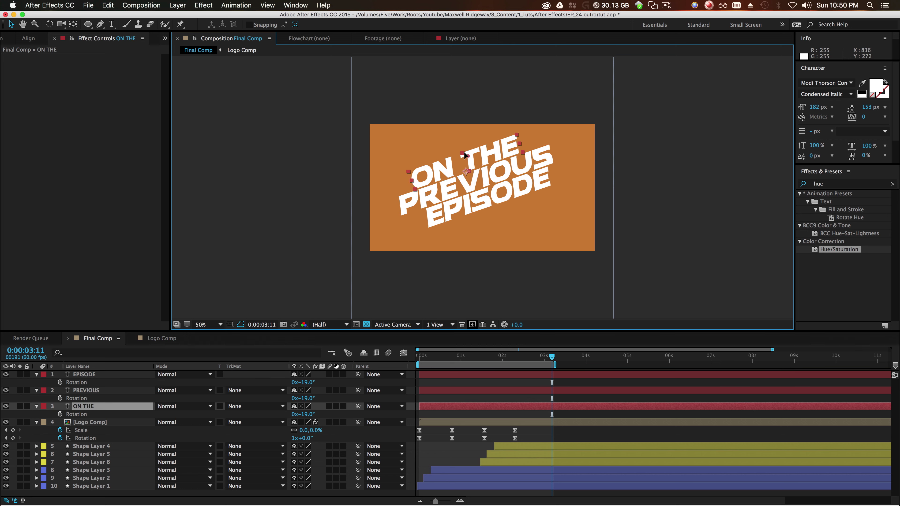
left_click_drag(463, 156, 461, 157)
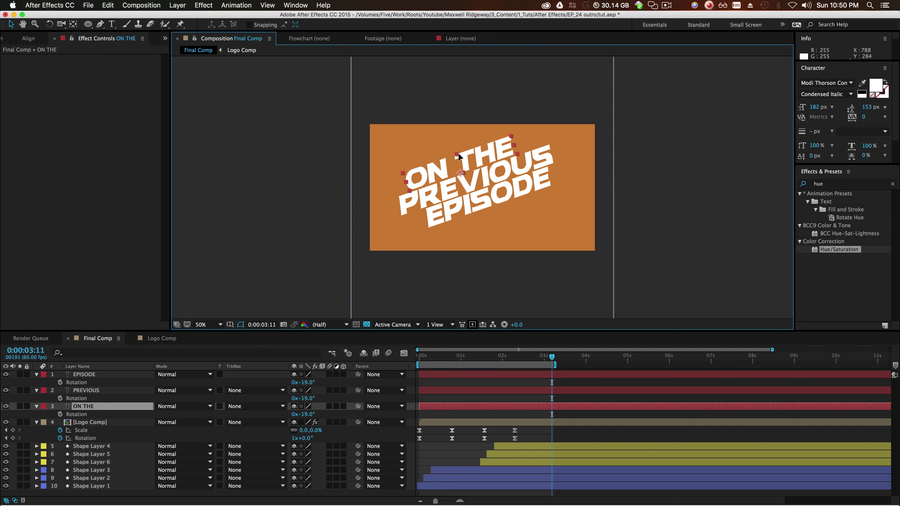
- Collapse the rotation properties of the EPISODE, PREVIOUS and ON THE layers in the timeline
left_click(84, 375)
left_click(85, 406, "shift")
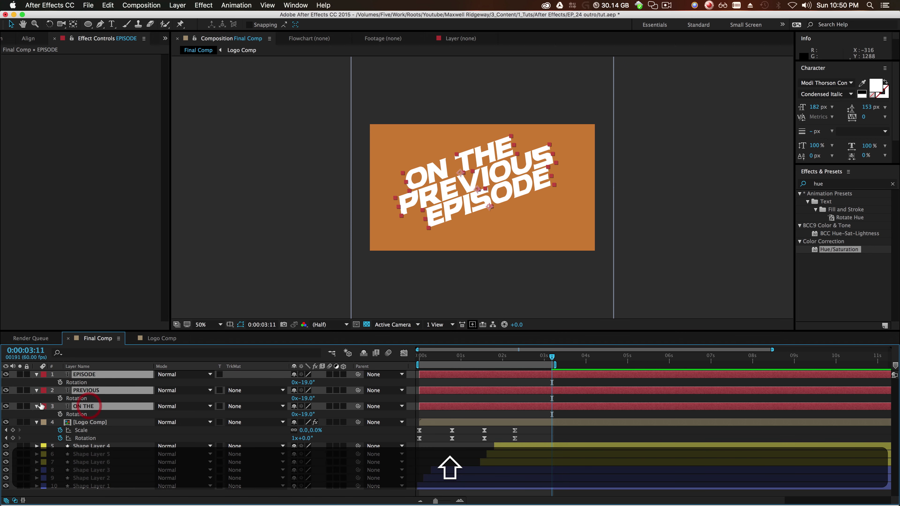
left_click(36, 406)
left_click(322, 478)
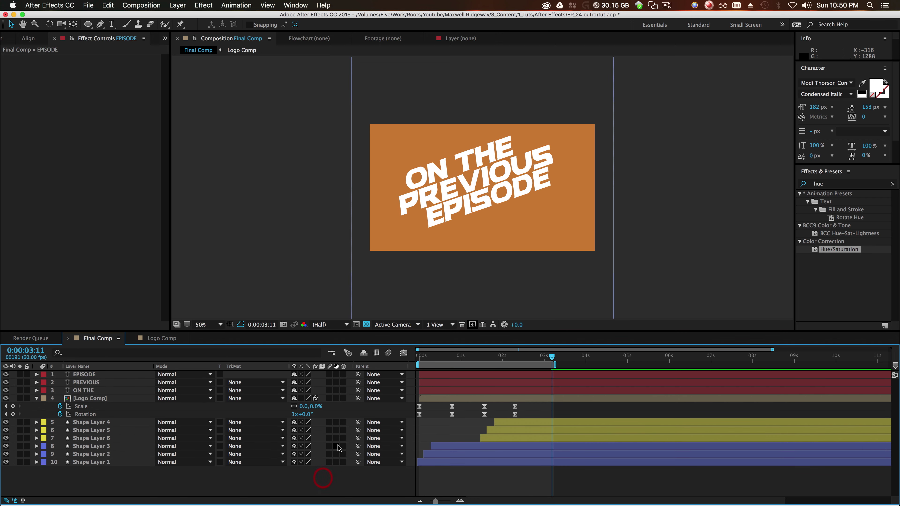
- Scale the three slanted text lines up together until the title nearly spans the frame's width
left_click(486, 200)
left_click_drag(482, 196, 485, 199)
left_click(475, 150)
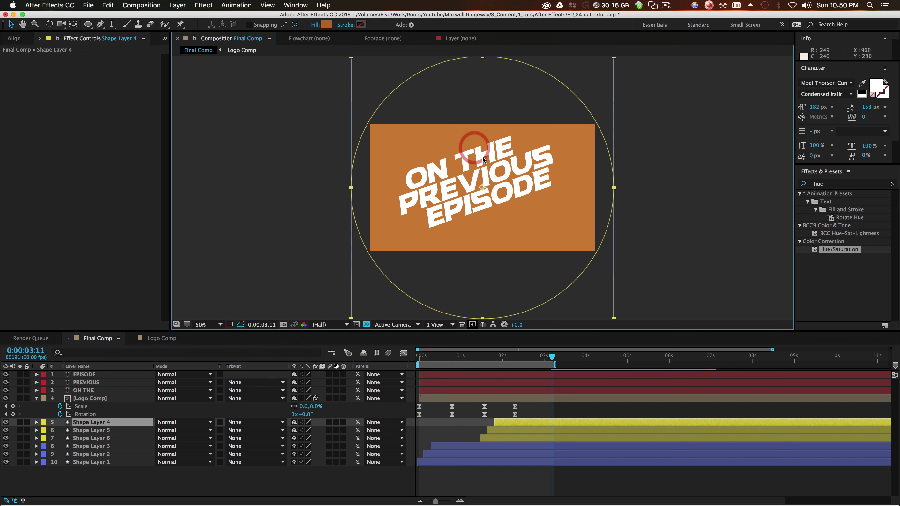
left_click(749, 255)
left_click(484, 199)
left_click(482, 176, "shift")
left_click(476, 161, "shift")
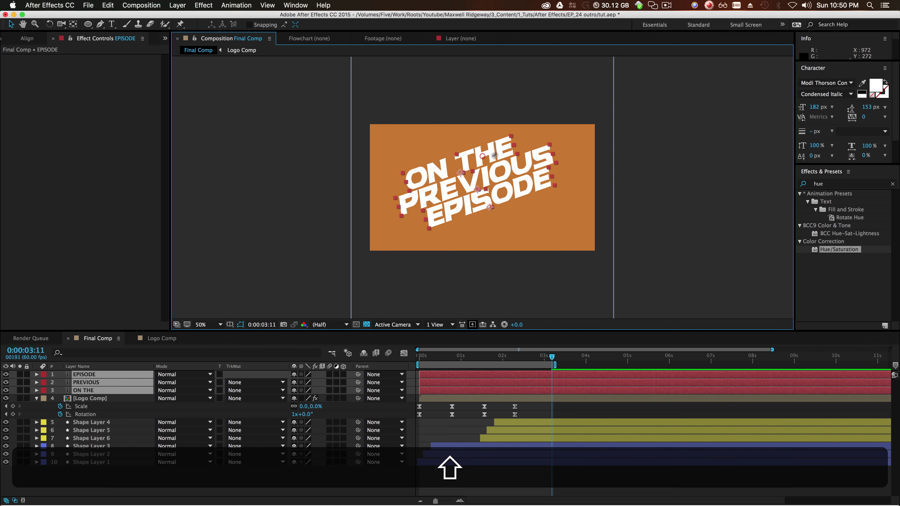
left_click_drag(514, 137, 527, 124)
- Shift ON THE slightly up and left, clear of PREVIOUS
left_click(669, 201)
left_click(526, 181)
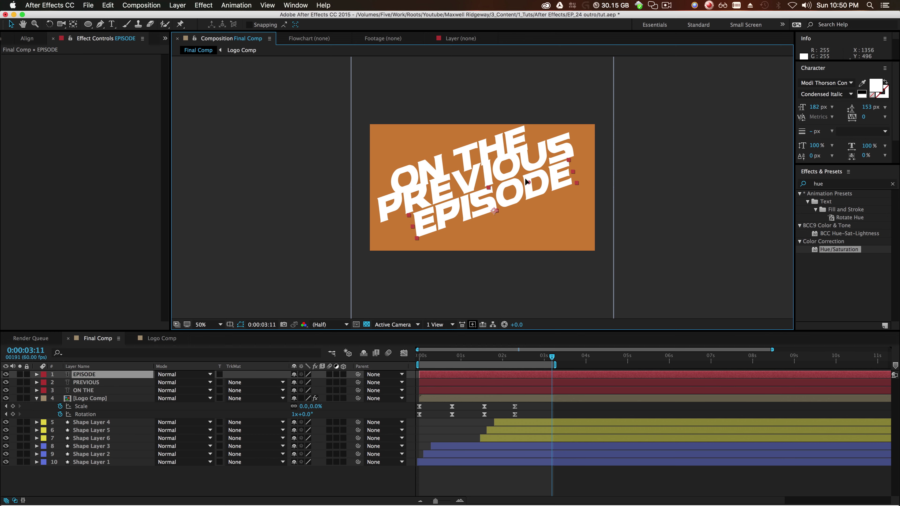
left_click(482, 145)
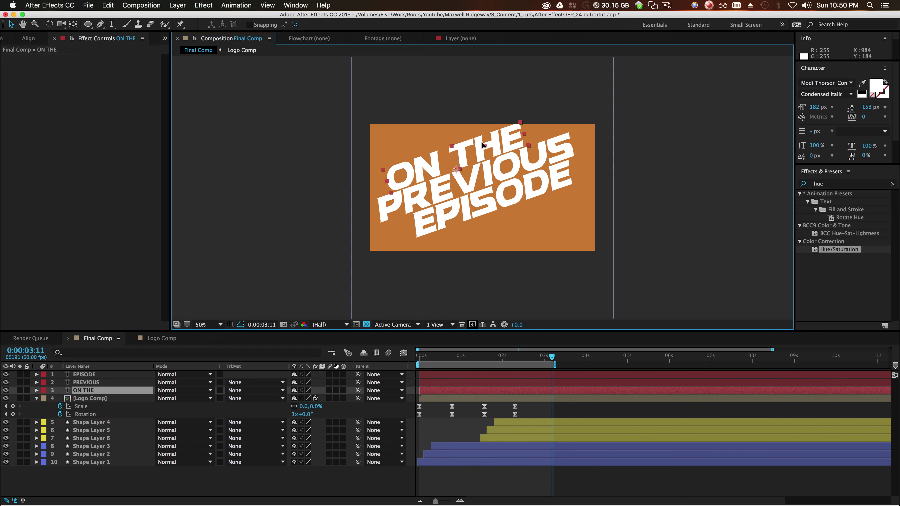
- Move the three text lines together slightly down and right to recentre the title, and nudge EPISODE slightly down
left_click(514, 196, "shift")
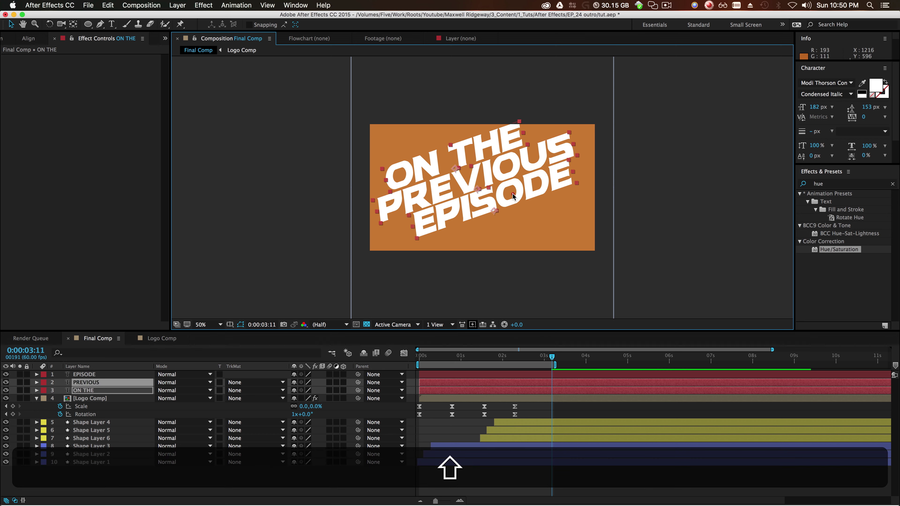
left_click(514, 196, "shift")
left_click_drag(514, 196, 520, 201)
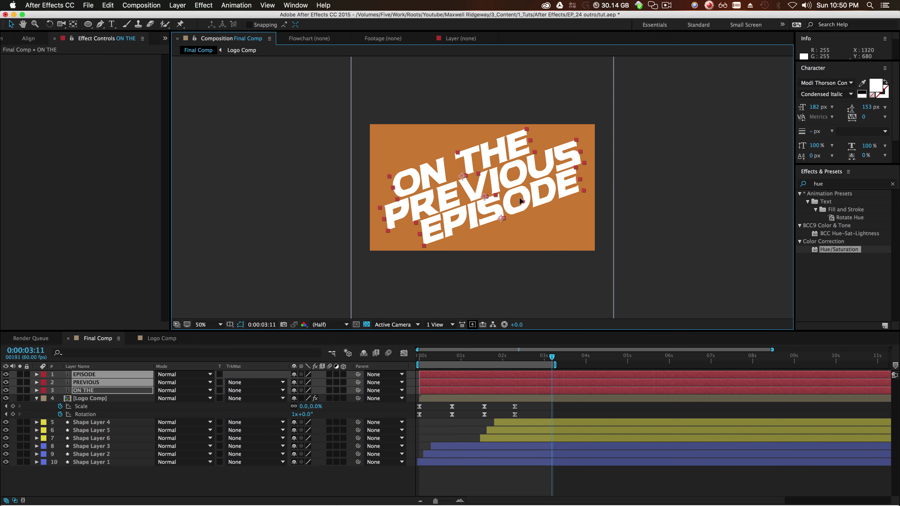
left_click(688, 195)
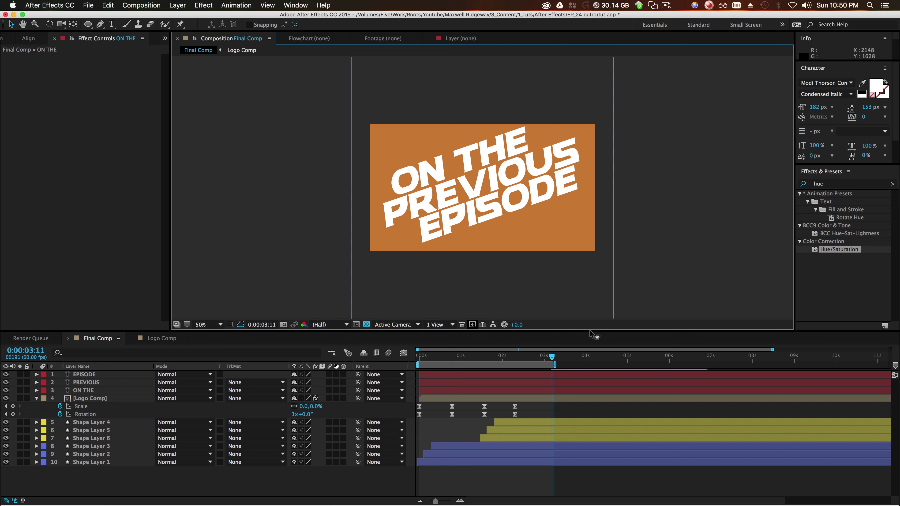
left_click(498, 216)
left_click_drag(485, 209, 486, 212)
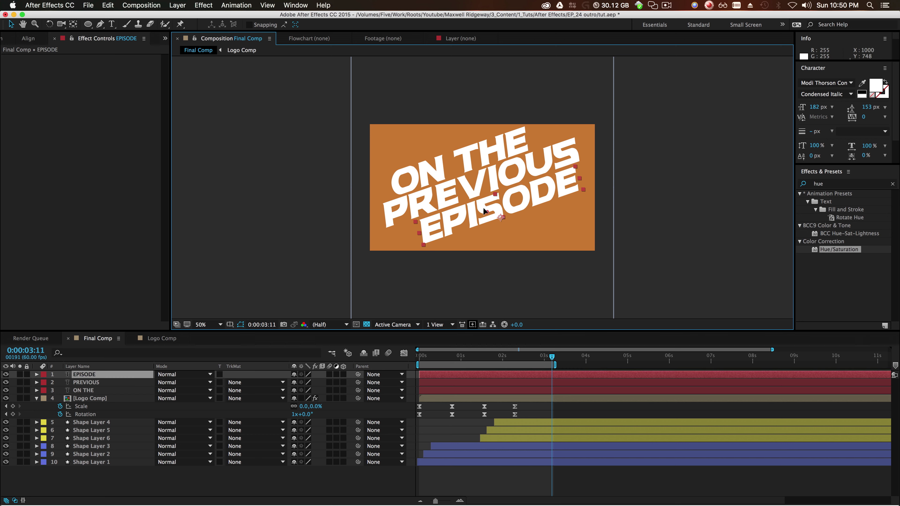
- Add starting Position keyframes to the EPISODE, PREVIOUS and ON THE layers at 0:00:02:44
left_click(543, 365)
left_click_drag(544, 365, 533, 383)
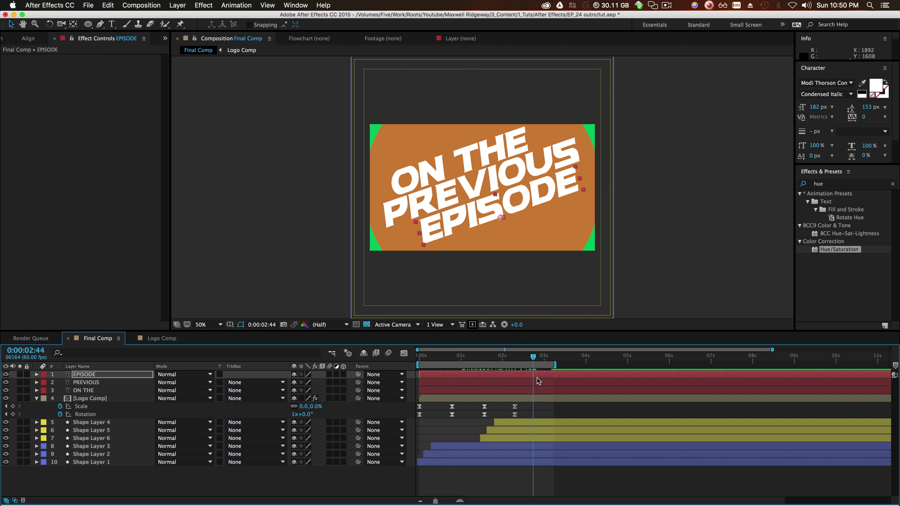
left_click(542, 388, "shift")
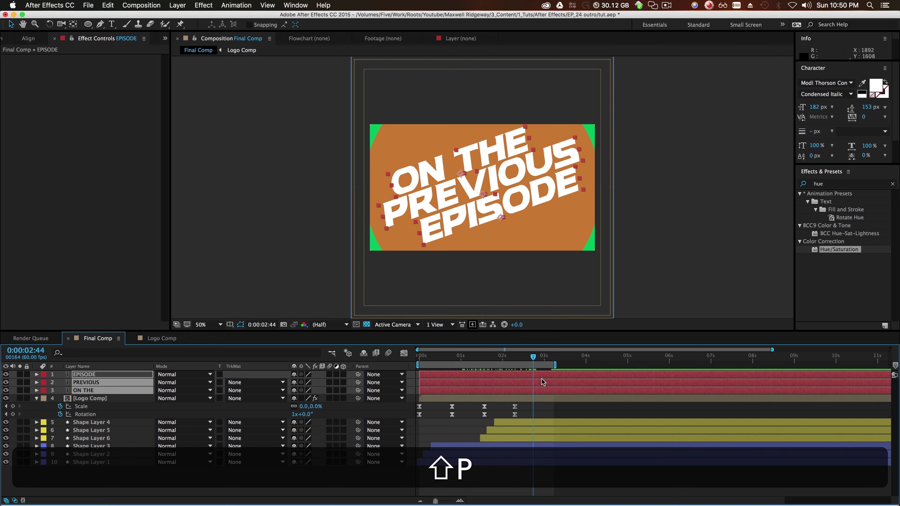
key("shift+p")
left_click(61, 383)
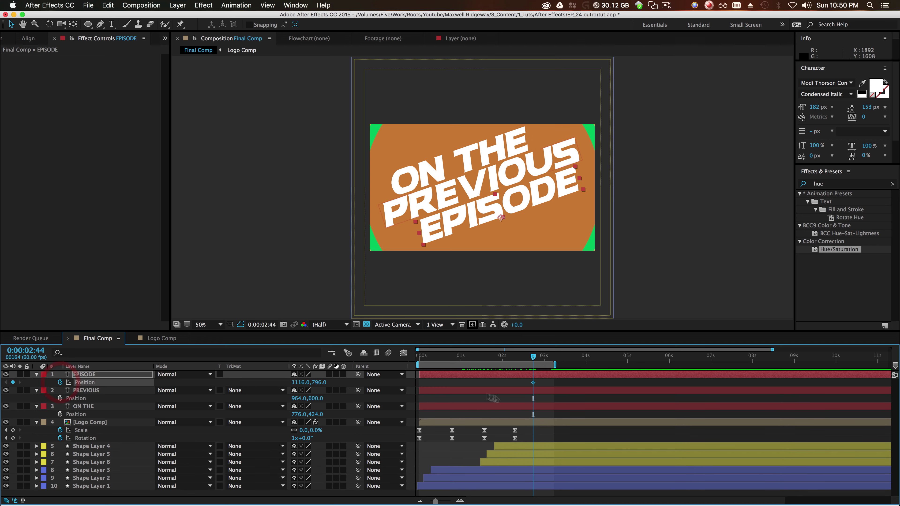
left_click(60, 399)
left_click(60, 415)
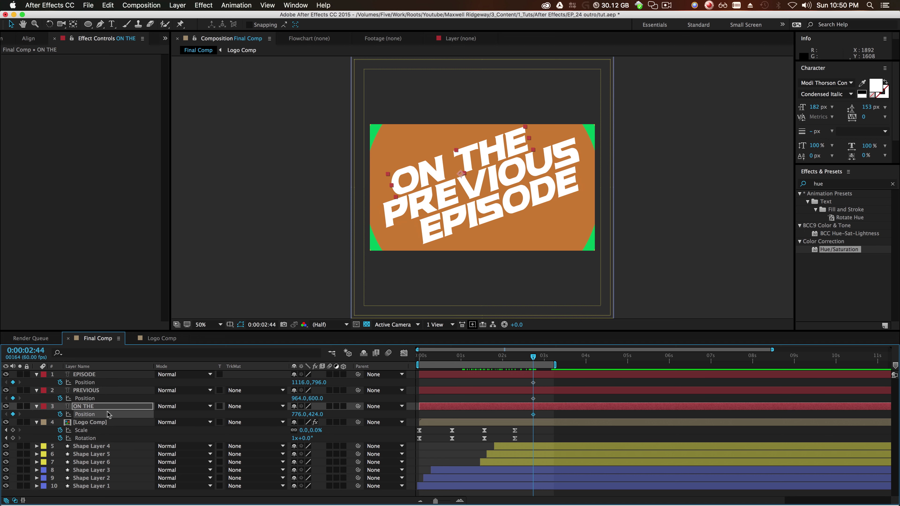
- Add holding Position keyframes to the three text layers at about 4 seconds
key("space")
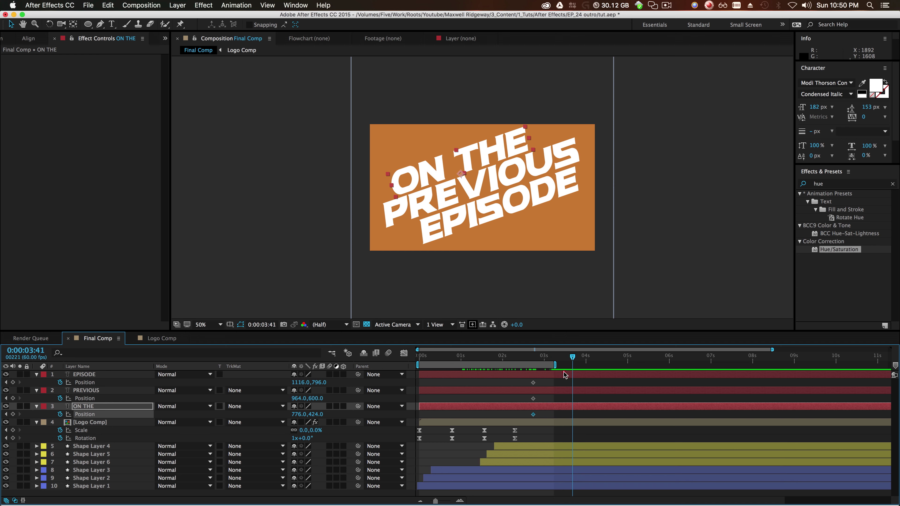
left_click_drag(581, 375, 585, 382)
left_click(13, 382)
left_click(13, 398)
left_click(13, 414)
- At 0:00:01:55, move ON THE and EPISODE out of frame to the upper right and PREVIOUS to the lower left
left_click_drag(585, 380, 499, 381)
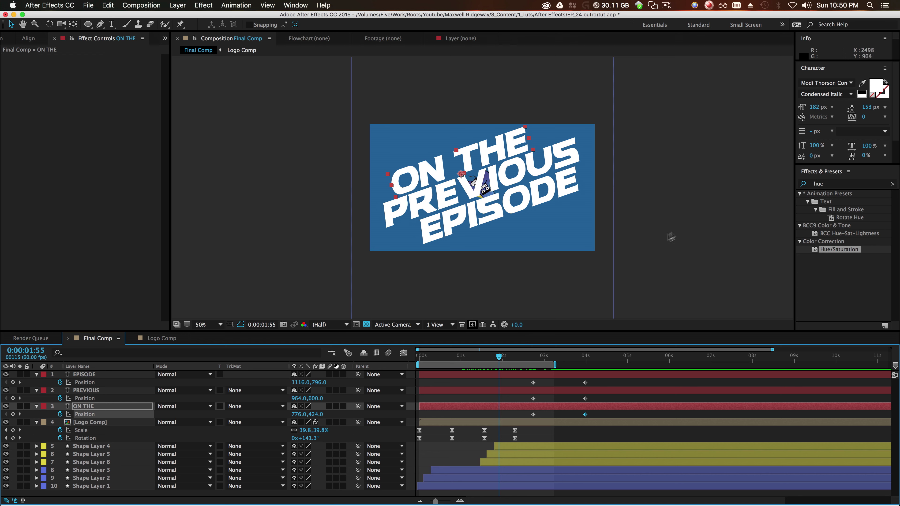
left_click_drag(485, 151, 729, 72)
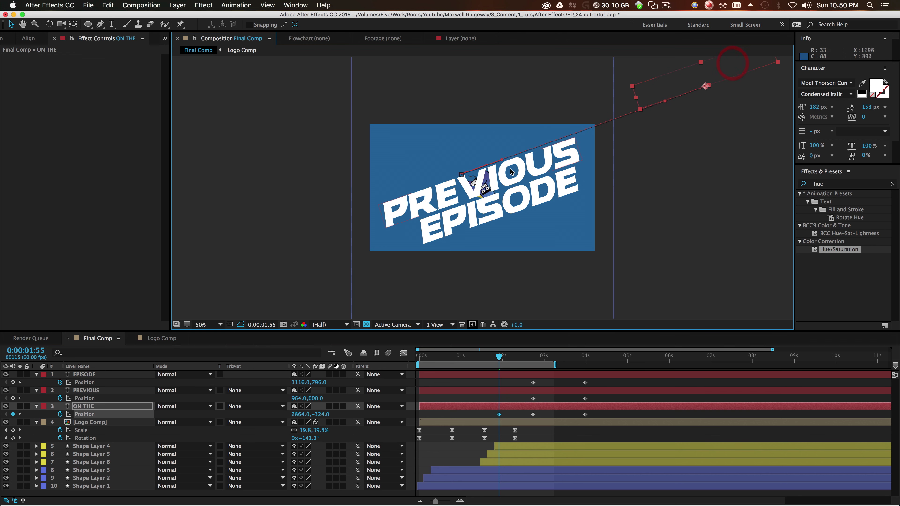
left_click_drag(521, 170, 263, 252)
left_click(449, 217)
left_click_drag(449, 218, 721, 116)
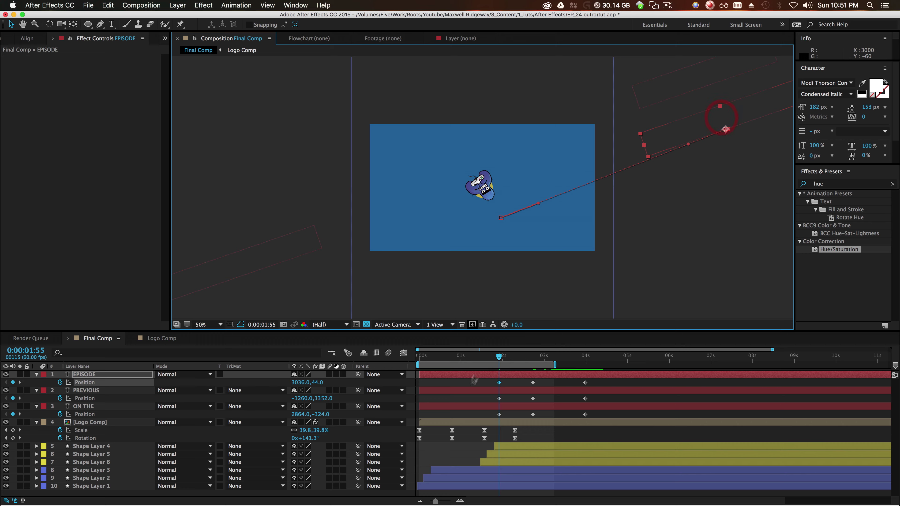
- At 0:00:04:49, move ON THE and EPISODE out of frame to the lower left and PREVIOUS to the upper right
left_click_drag(495, 361, 569, 372)
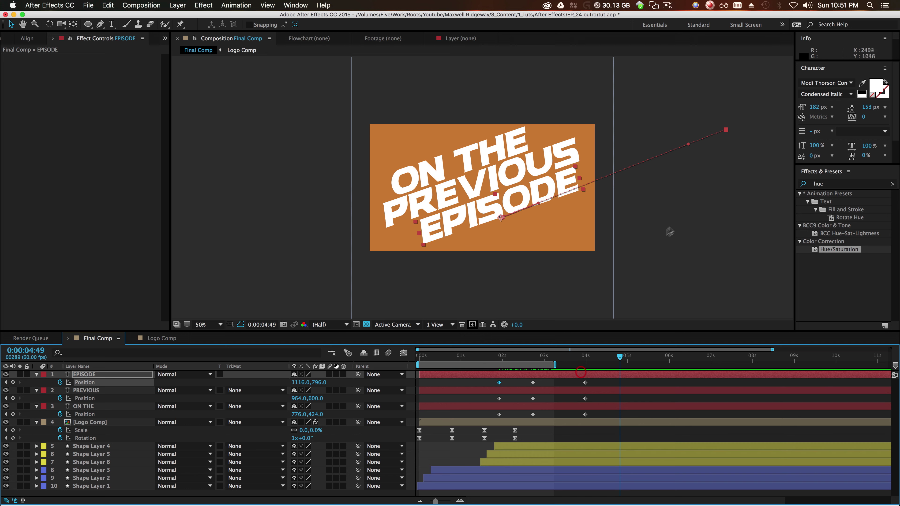
left_click(691, 217)
left_click(495, 152)
left_click_drag(495, 152, 234, 229)
left_click_drag(492, 176, 718, 91)
left_click(531, 198)
left_click_drag(532, 199, 290, 291)
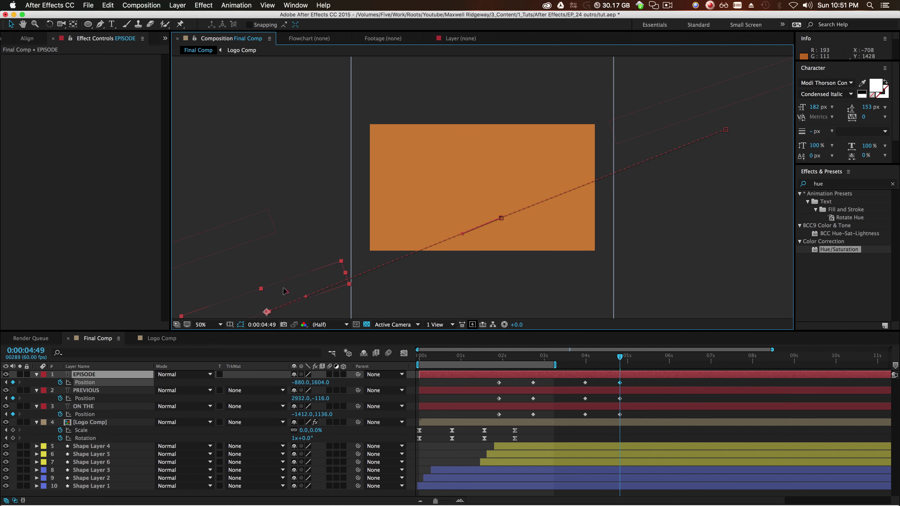
- Ease all Position keyframes of the three text layers with a Motion in-and-out speed of 80
left_click_drag(619, 357, 520, 387)
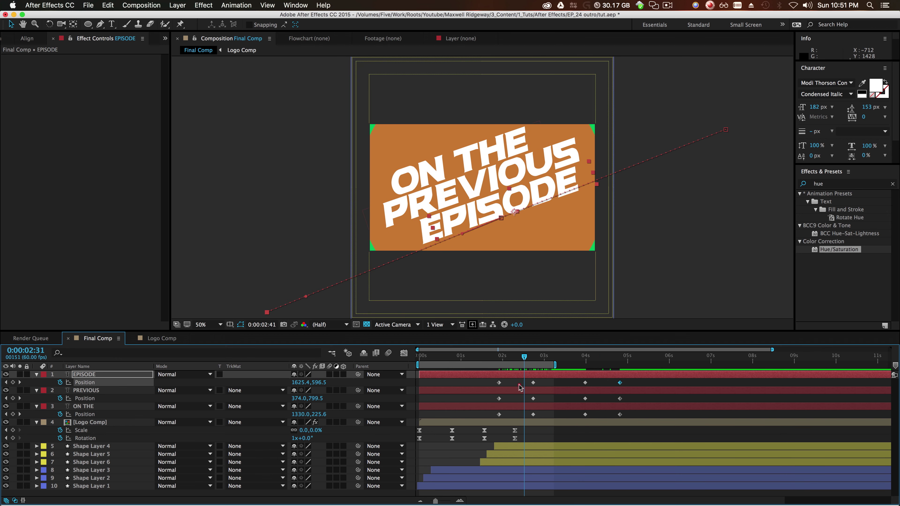
key("space")
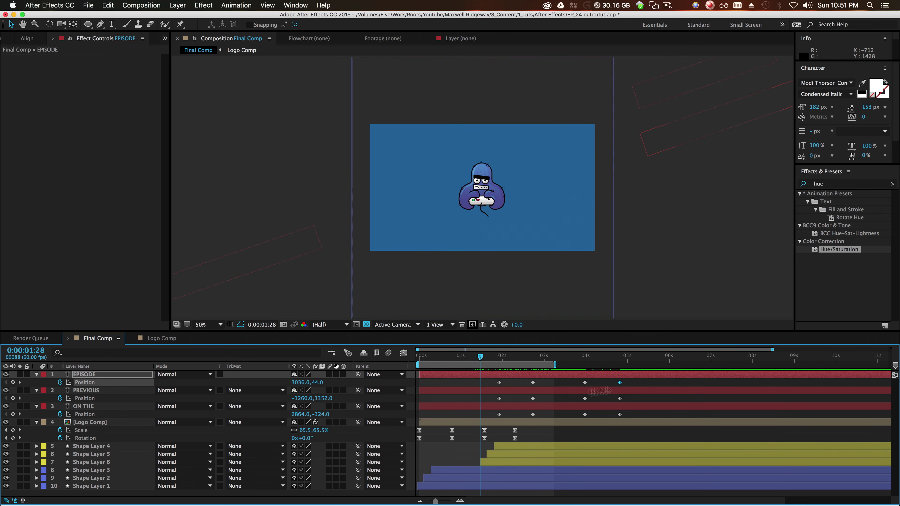
left_click_drag(634, 379, 485, 417)
left_click(22, 38)
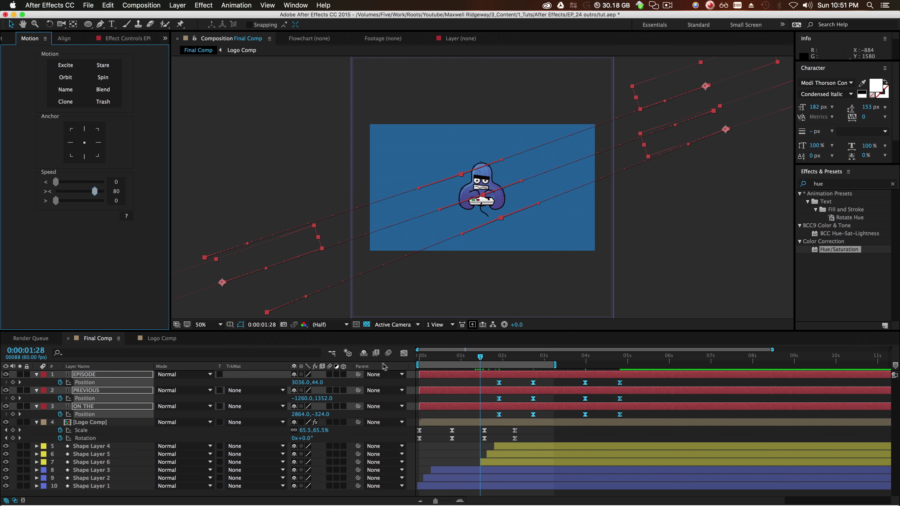
- Show the text layers' position animation as a speed graph in the Graph Editor
left_click(404, 353)
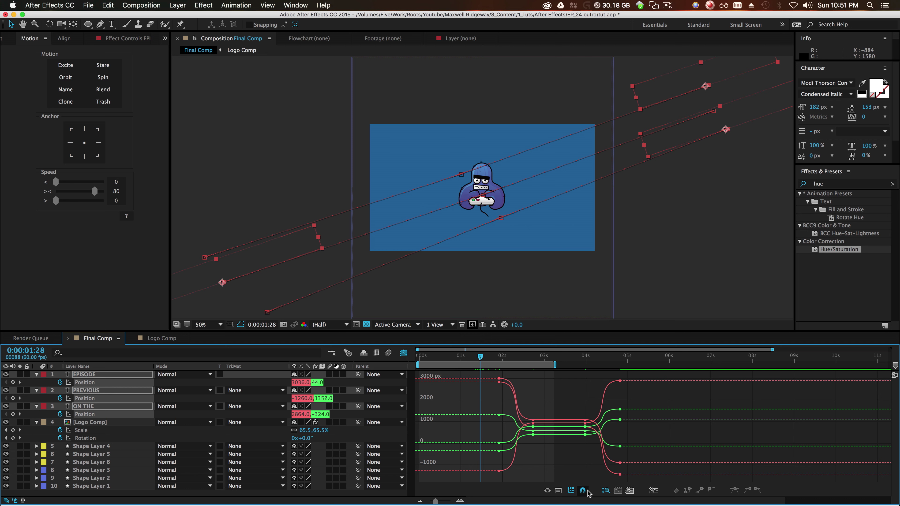
left_click(558, 490)
left_click(594, 425)
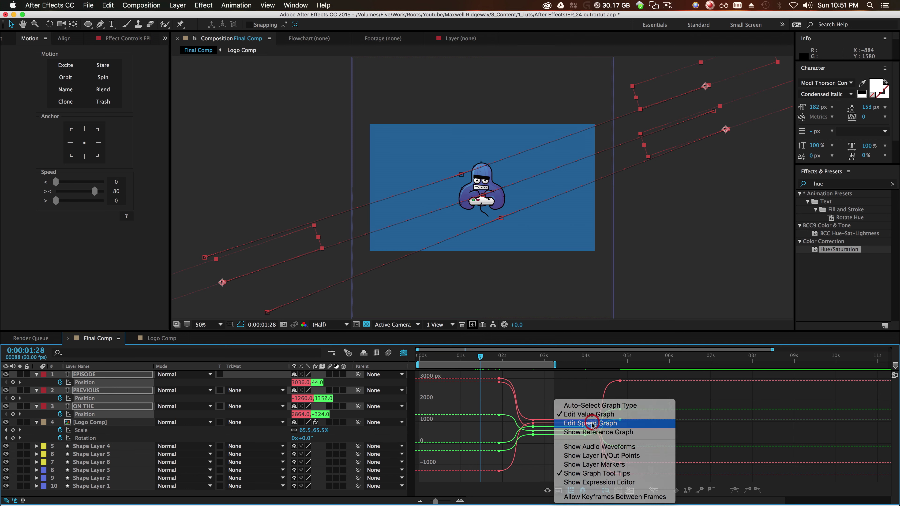
- Try a Motion in-and-out speed of 87 on EPISODE's Position keyframes
left_click_drag(97, 196, 76, 199)
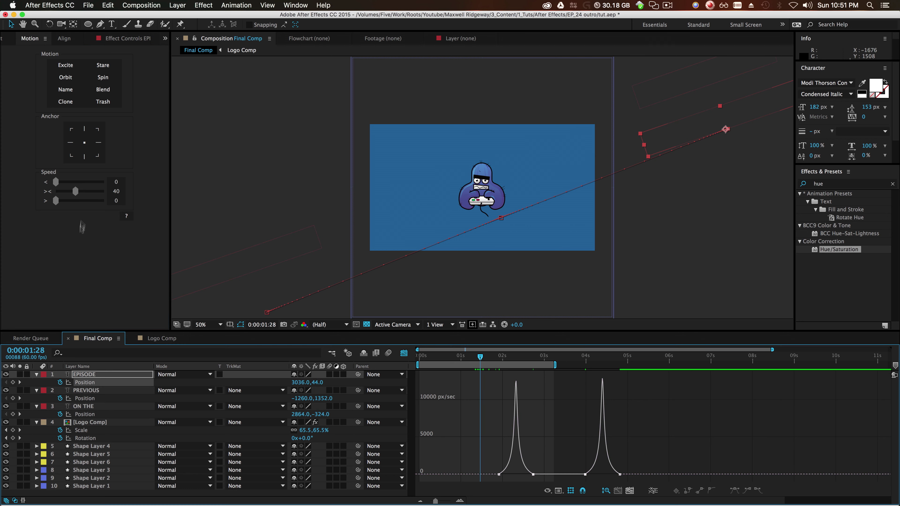
left_click_drag(644, 451, 484, 489)
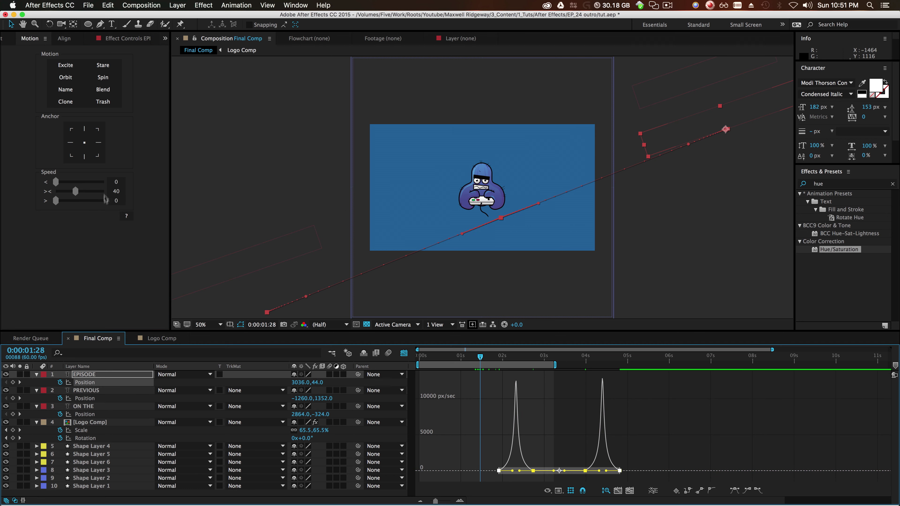
left_click_drag(76, 192, 99, 206)
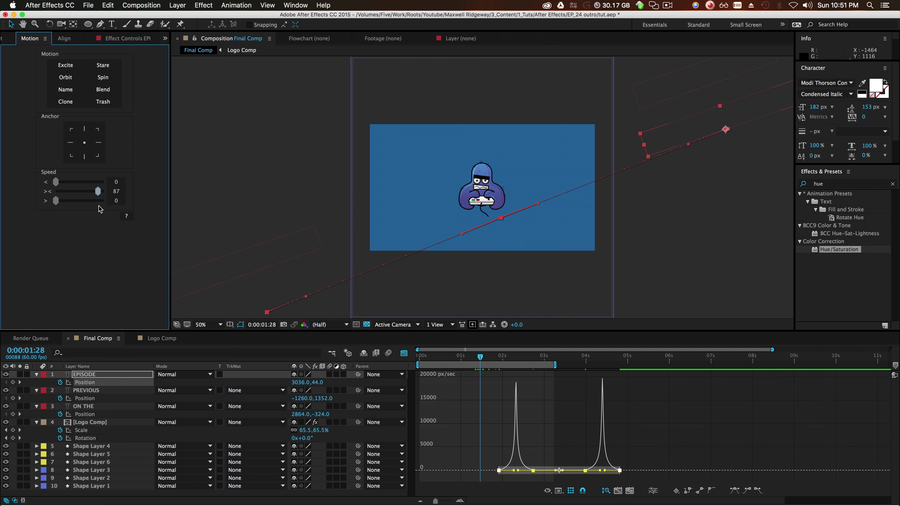
- Set the Motion in-and-out speed to 80 for all three text layers' Position keyframes and leave the Graph Editor
left_click(404, 352)
left_click_drag(641, 382, 486, 422)
left_click(404, 353)
left_click_drag(668, 443, 484, 480)
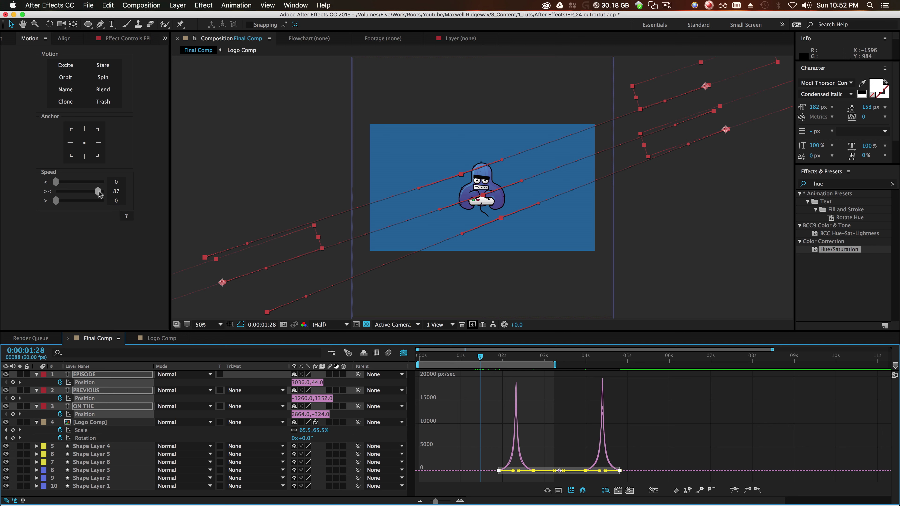
left_click_drag(100, 193, 95, 193)
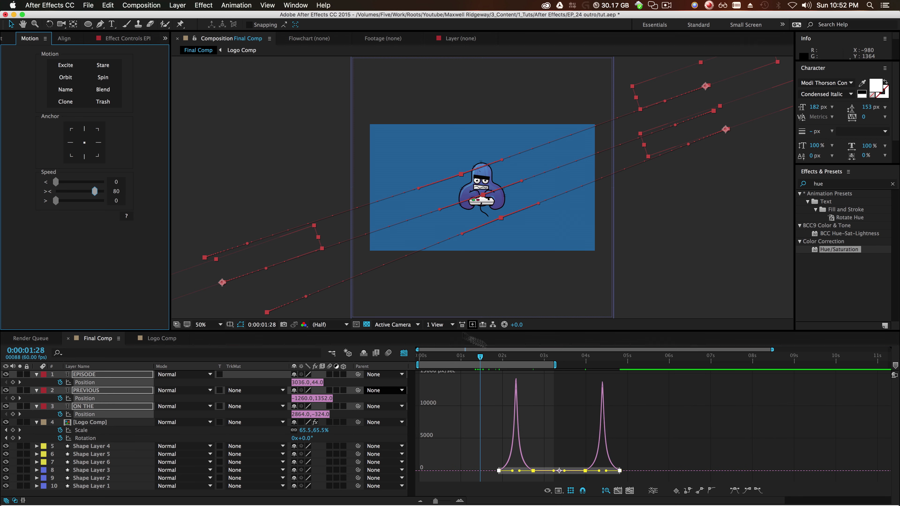
left_click(404, 353)
- Extend the work area's end to just past 5 seconds and preview the whole animation from the start
left_click_drag(554, 364, 640, 365)
key("Home")
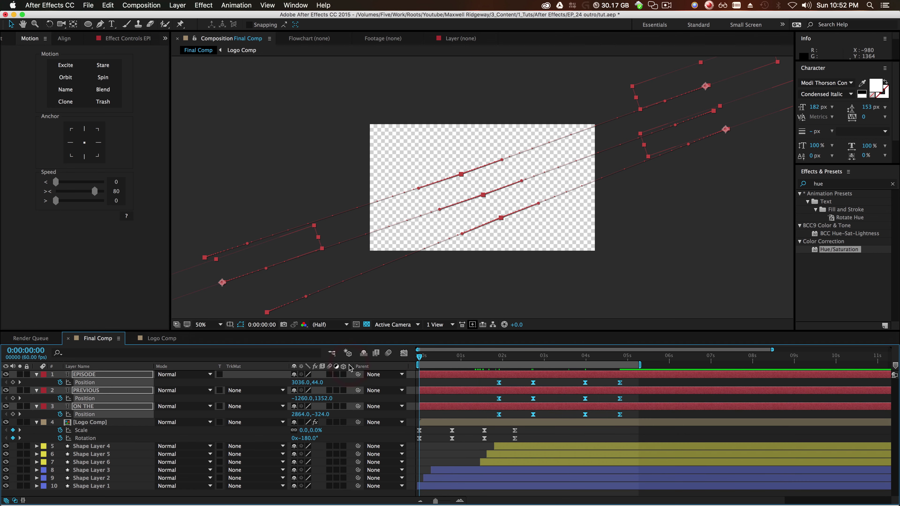
key("space")
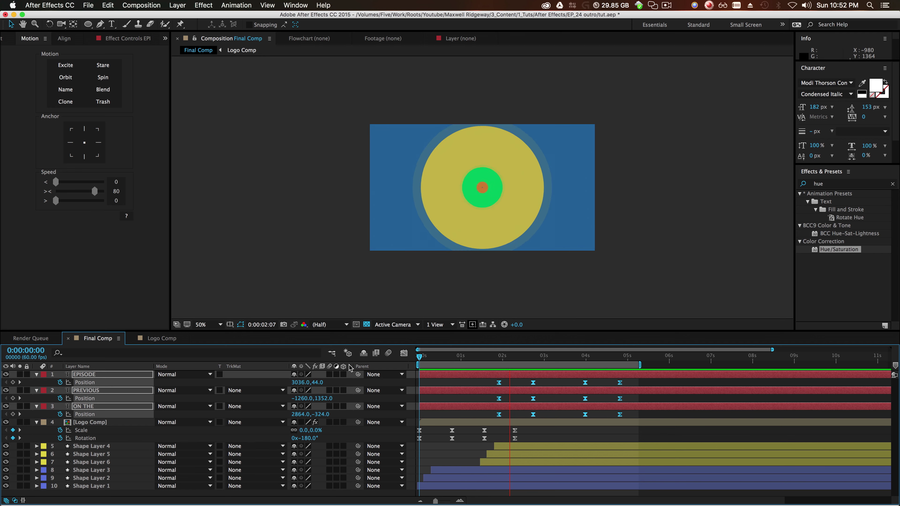
key("space")
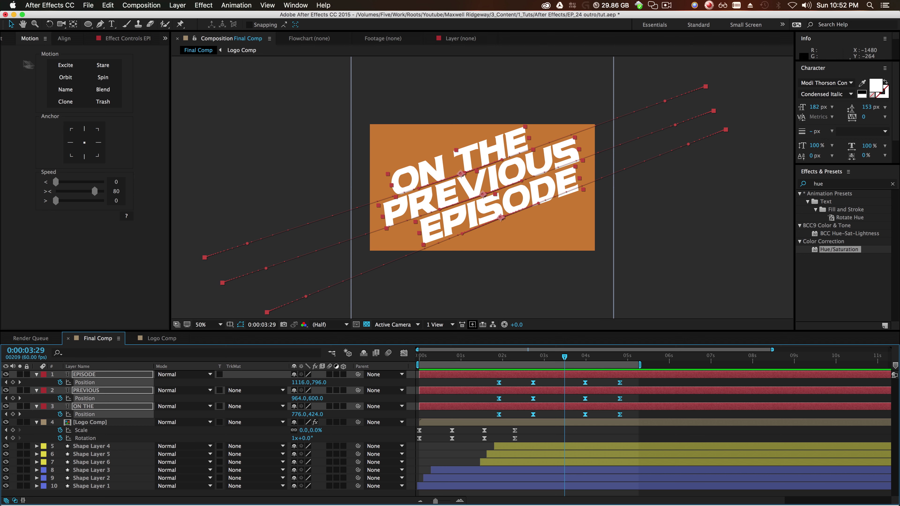
- Create a new composition named STRIPES, 1902 px wide and 1080 px high
left_click(7, 40)
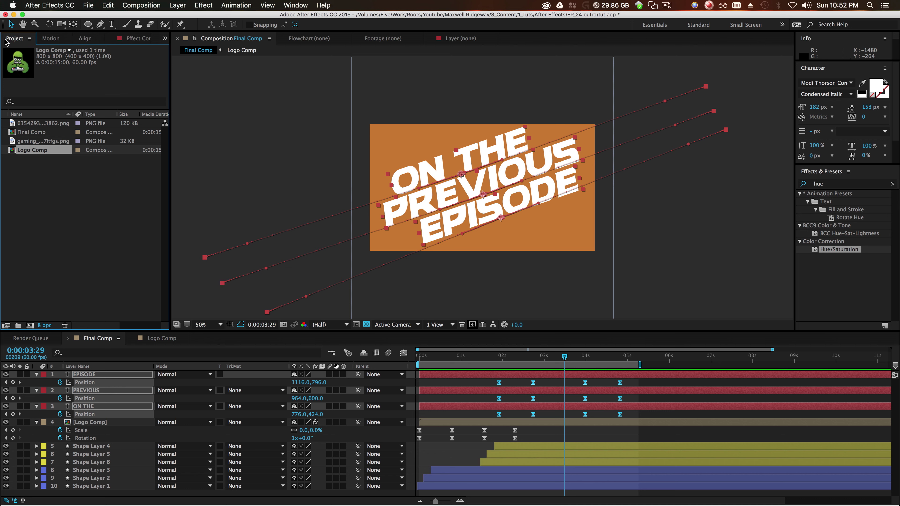
right_click(30, 176)
left_click(53, 182)
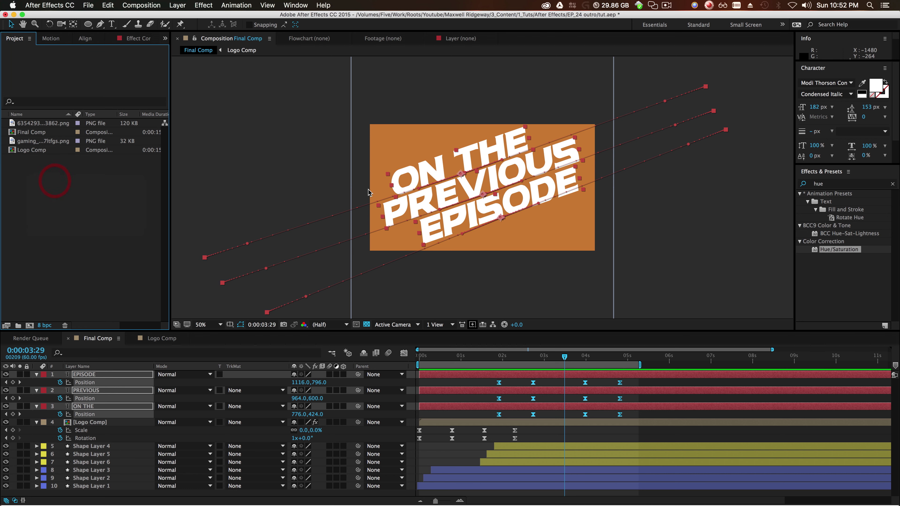
type("STRIPES")
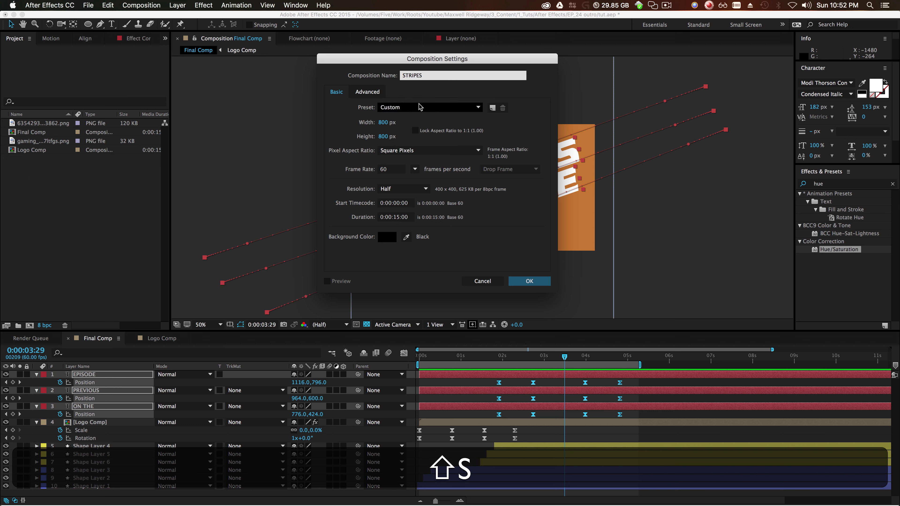
left_click(385, 122)
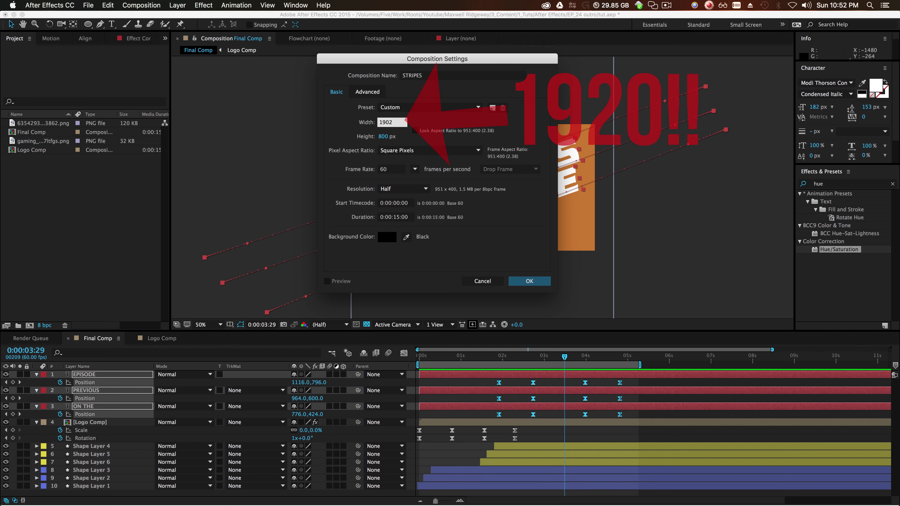
key("Tab")
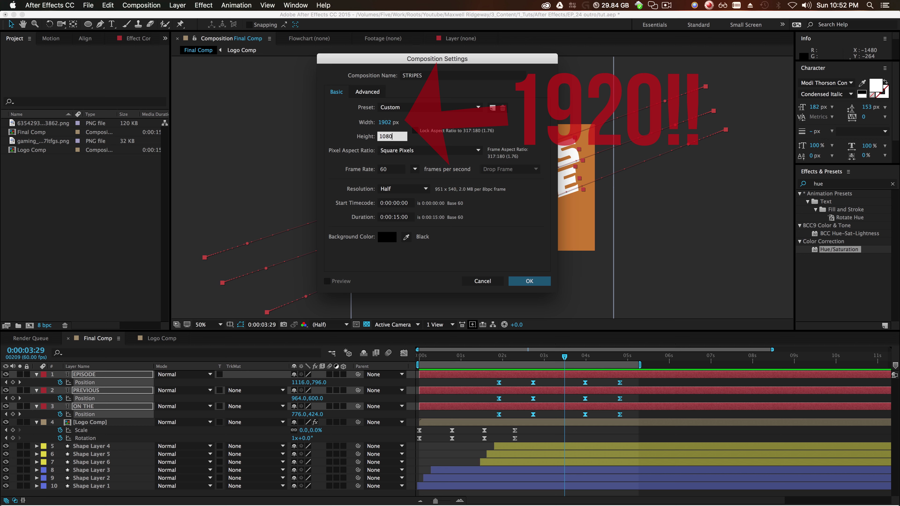
key("Return")
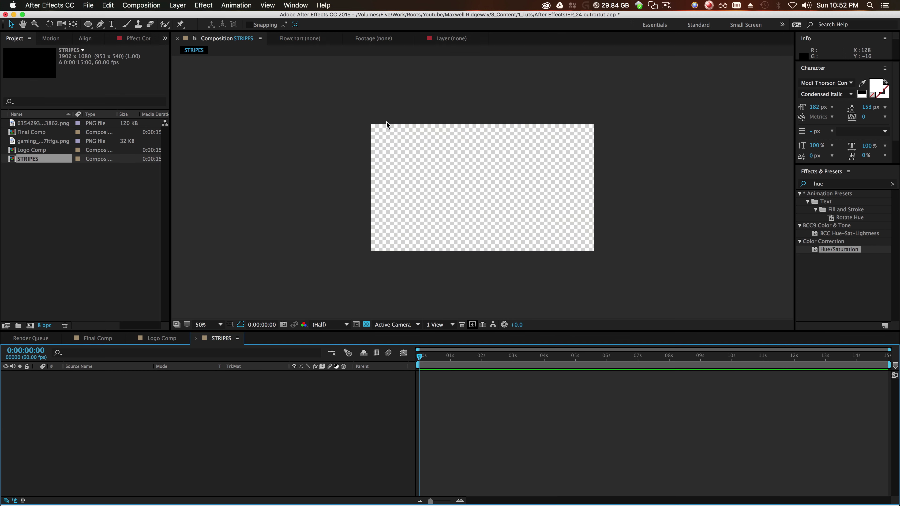
- Draw a narrow vertical rectangle left of the frame's centre, extending past the frame's upper and lower edges
left_click(87, 24)
left_click(113, 26)
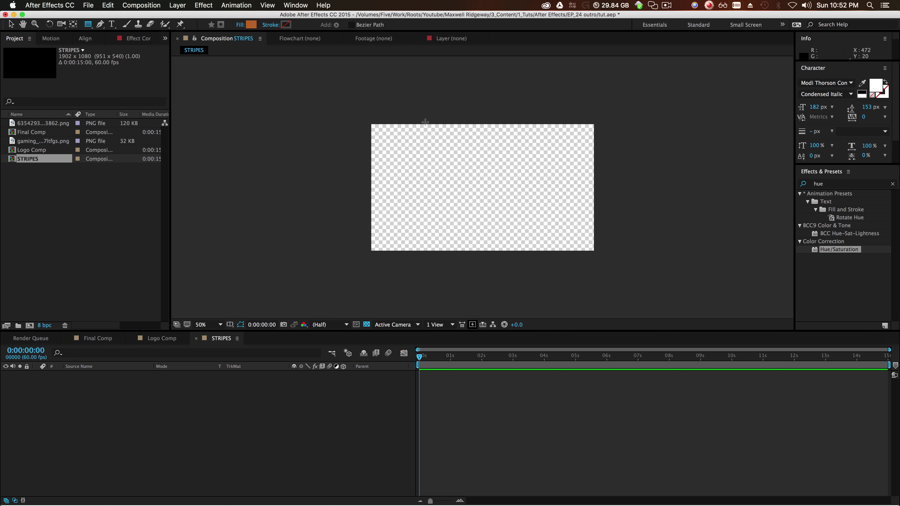
left_click_drag(435, 111, 447, 290)
- Move the stripe layer's anchor point to the middle of the stripe
left_click(94, 375)
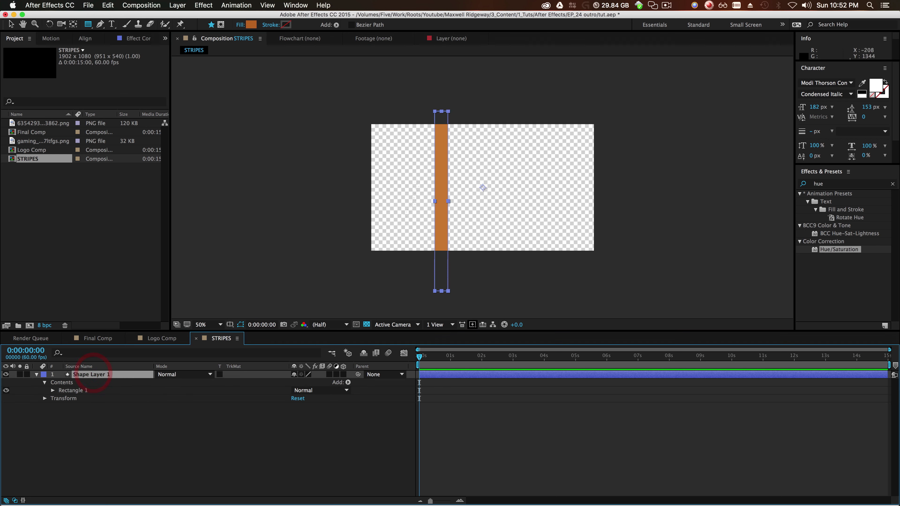
left_click(85, 38)
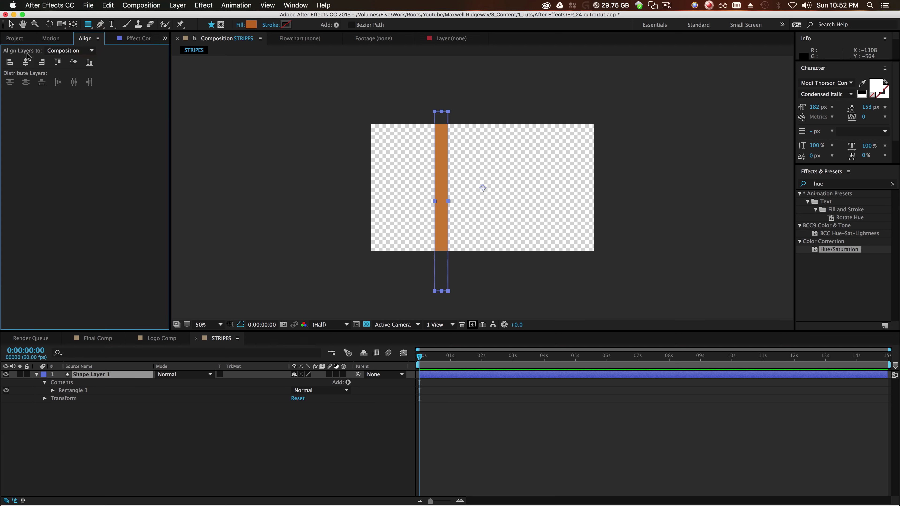
left_click(74, 23)
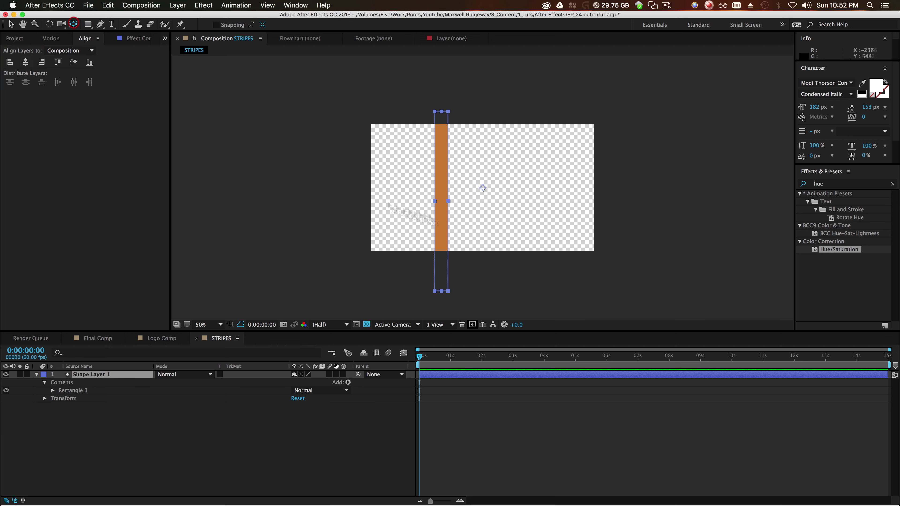
left_click_drag(478, 185, 442, 201)
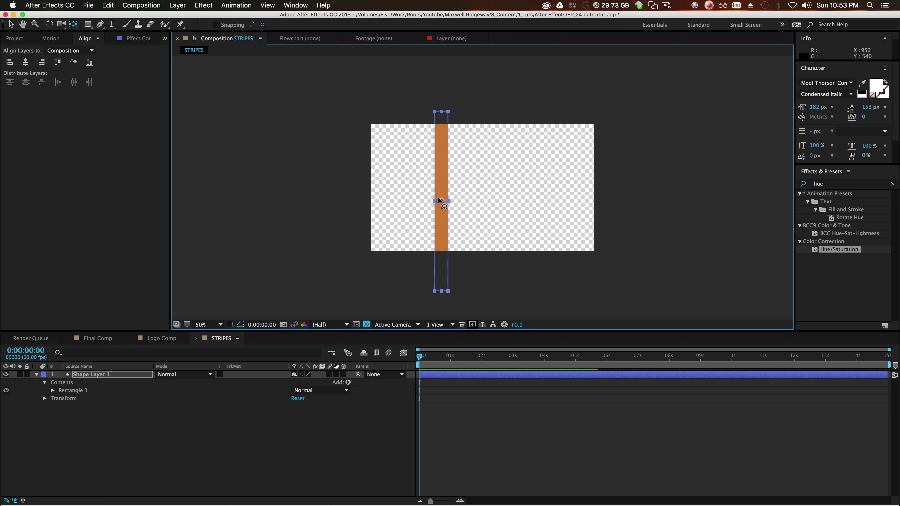
left_click(506, 276)
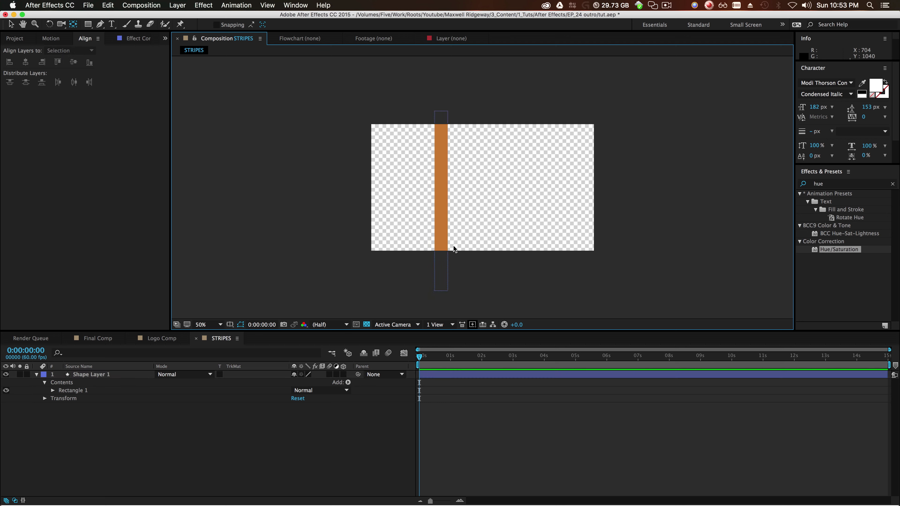
- Change the stripe's fill colour from orange to a bright yellow
left_click(445, 242)
left_click(326, 24)
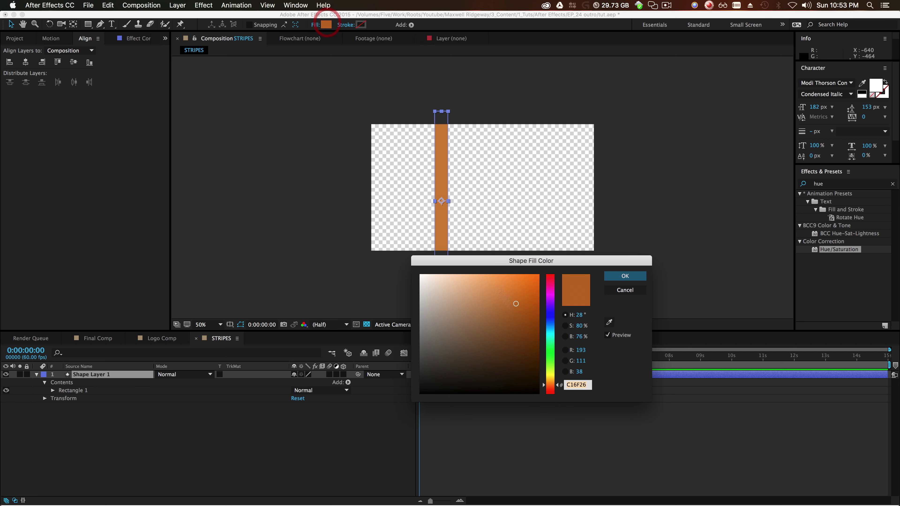
mouse_move(500, 300)
left_mouse_down()
mouse_move(422, 302)
mouse_move(385, 256)
mouse_move(408, 284)
mouse_move(386, 236)
mouse_move(425, 323)
mouse_move(468, 308)
mouse_move(466, 323)
left_mouse_up()
left_click(550, 373)
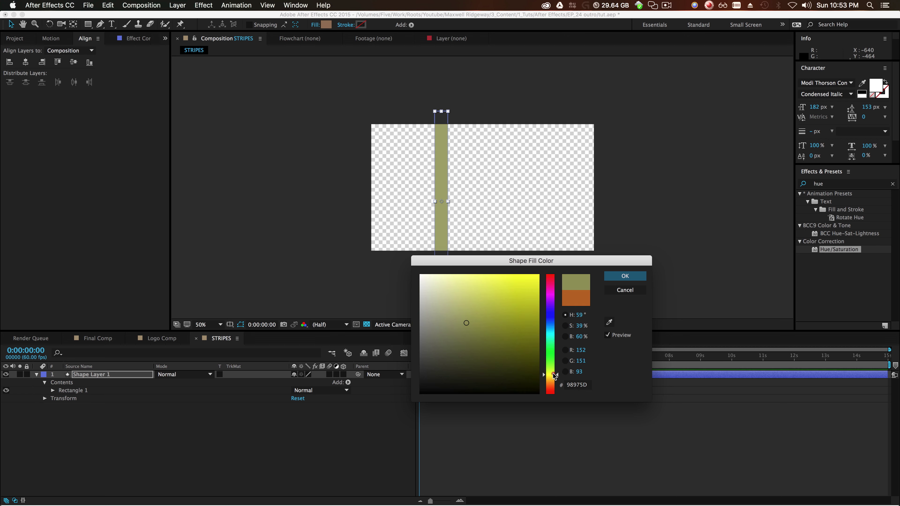
mouse_move(532, 279)
left_mouse_down()
mouse_move(530, 289)
mouse_move(535, 274)
left_mouse_up()
left_click(625, 275)
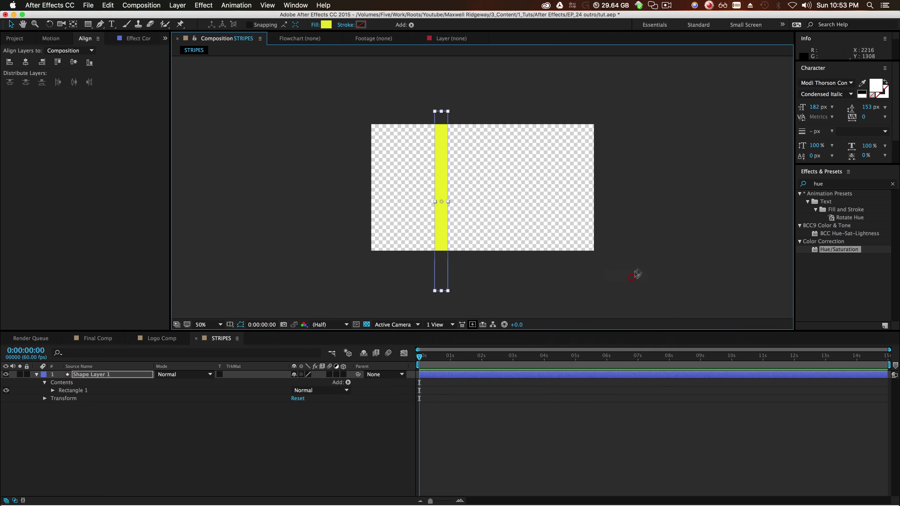
- Duplicate the yellow stripe and place the copy flush against its right side
key("slash")
left_click(455, 214)
left_click(396, 231)
key("super+d")
left_click_drag(407, 259, 430, 260)
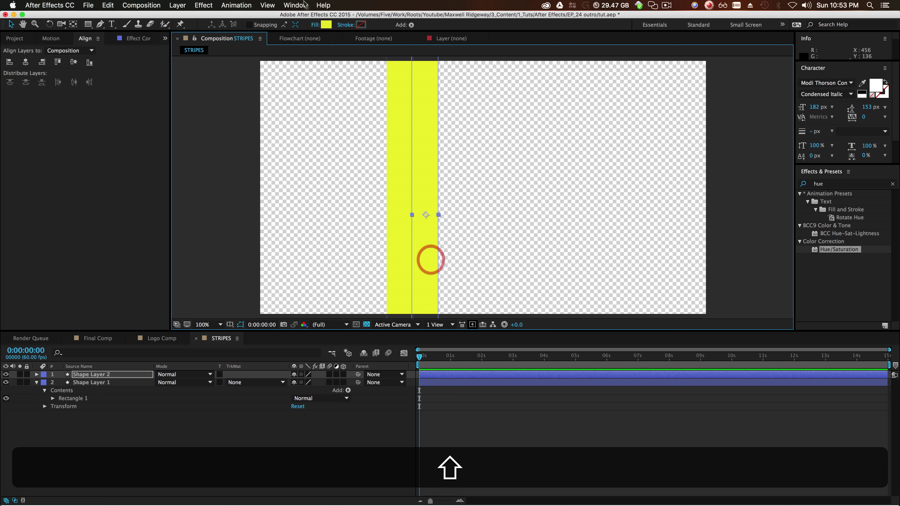
- Try a cyan fill, 08E2EC, on the second stripe
left_click(326, 24)
left_click_drag(551, 373, 556, 336)
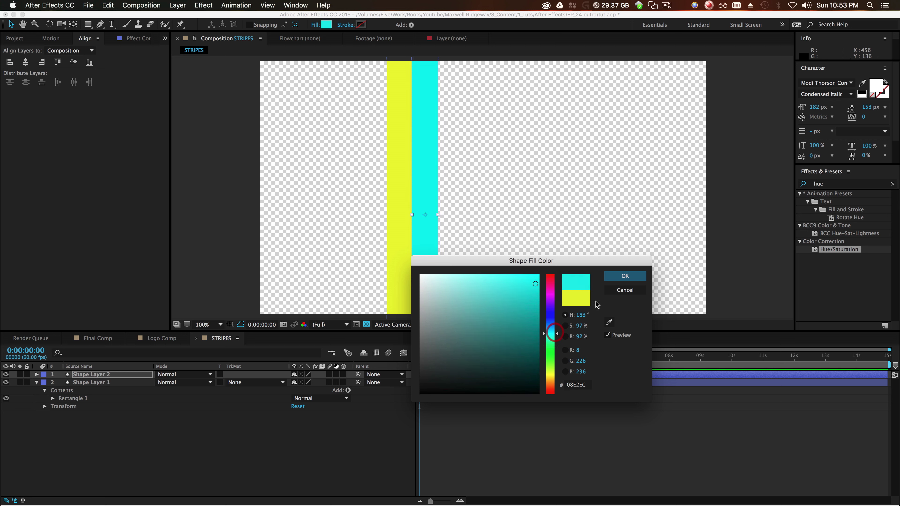
left_click(612, 276)
- Change the second stripe's fill colour to blue-violet
left_click(326, 24)
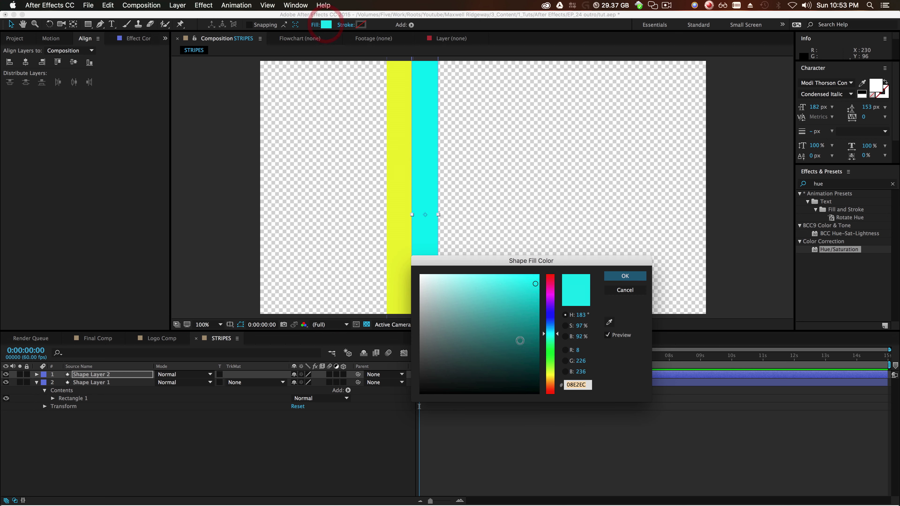
mouse_move(551, 330)
left_mouse_down()
mouse_move(552, 300)
mouse_move(553, 312)
left_mouse_up()
left_click(626, 276)
- Duplicate the blue-violet stripe, place the copy flush on its right and fill the copy with red
key("super+d")
left_click_drag(424, 249, 447, 250)
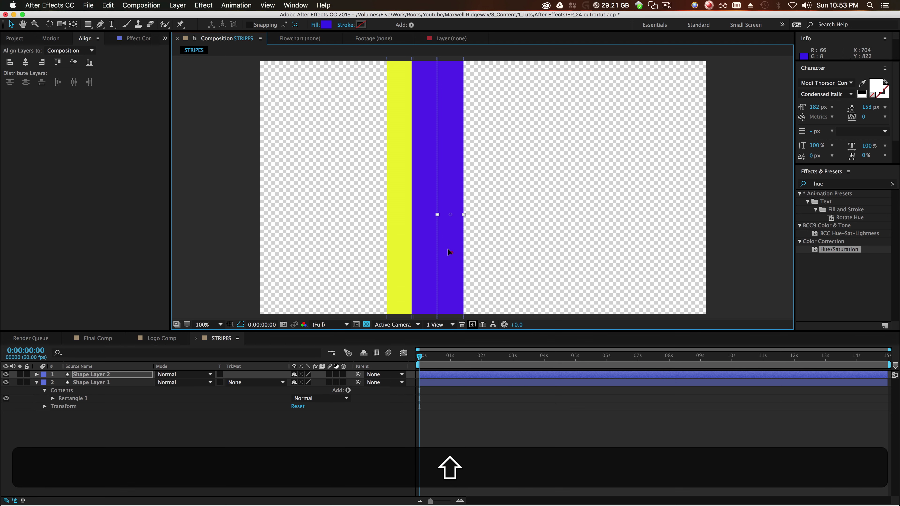
left_click(326, 24)
left_click_drag(551, 309, 554, 262)
left_click(625, 276)
- Duplicate the red stripe, place the copy flush on its right and fill the copy with bright green
key("super+d")
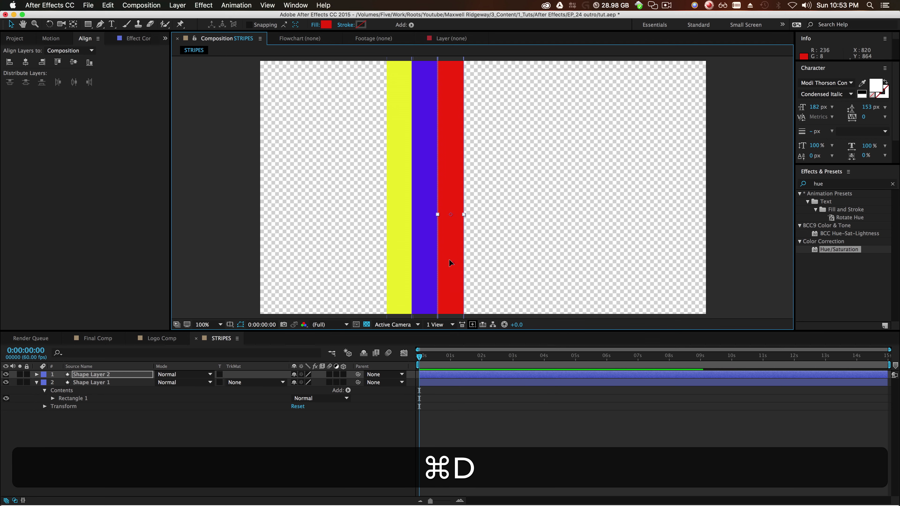
left_click_drag(450, 259, 476, 261)
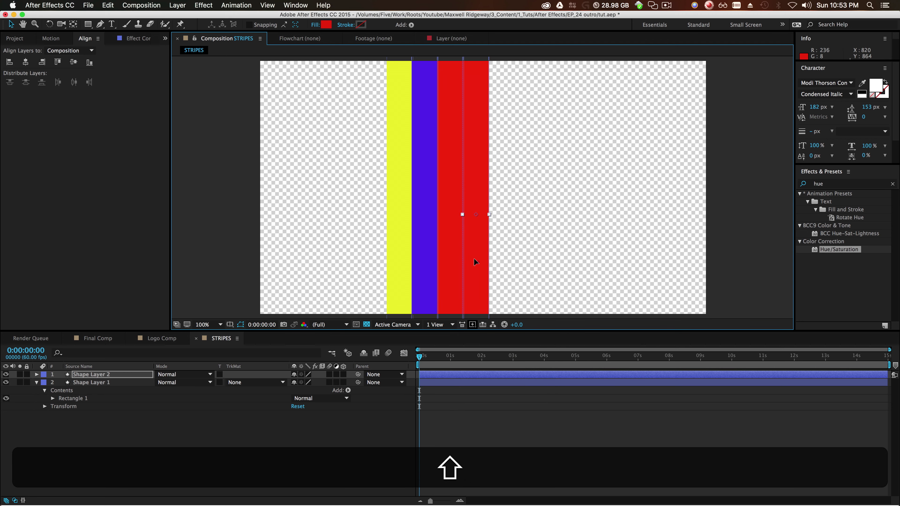
left_click(325, 25)
left_click_drag(550, 275, 551, 356)
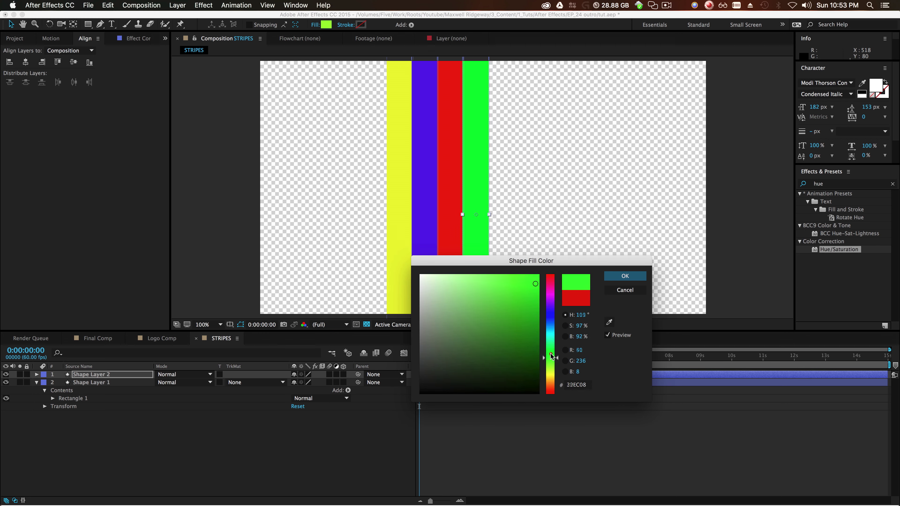
left_click(624, 277)
- Duplicate the green stripe, place the copy flush on its right and fill the copy with white, FFFFFF
key("super+d")
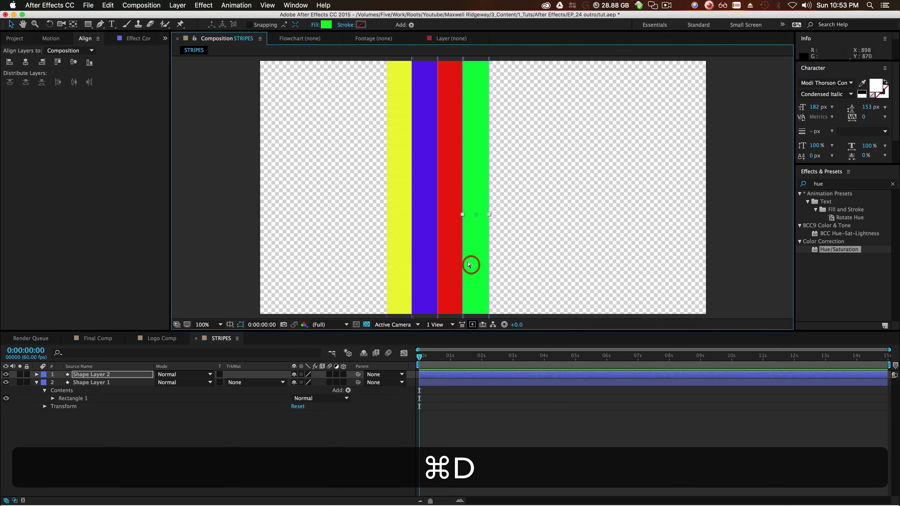
left_click_drag(470, 264, 495, 267)
left_click(327, 25)
type("ffffff")
left_click(368, 252)
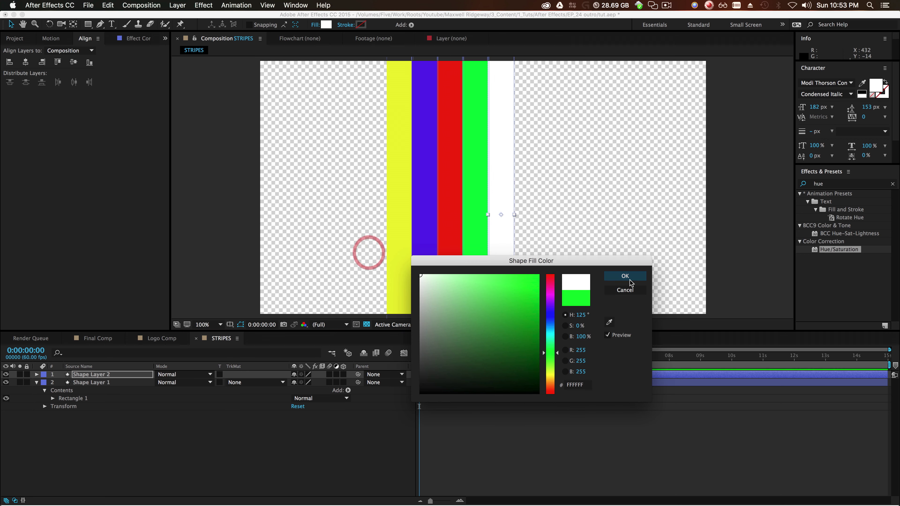
left_click(625, 276)
- Duplicate the white stripe and place the copy flush on its right
key("super+d")
left_click_drag(502, 267, 527, 271)
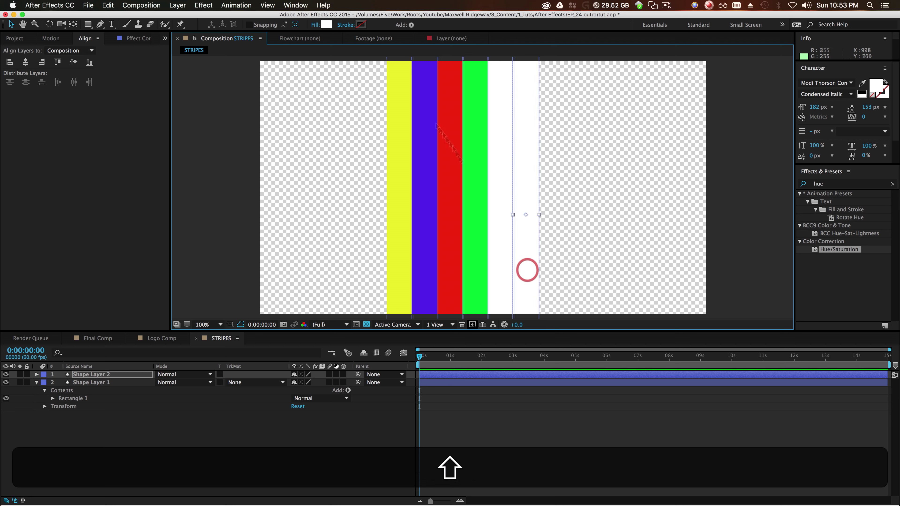
- Change the fill of the white stripe farthest to the right to medium grey
left_click(327, 24)
left_click_drag(443, 372, 408, 344)
left_click(625, 276)
- Duplicate the grey stripe, place the copy directly to its right, and fill it with black #000000
key("super+d")
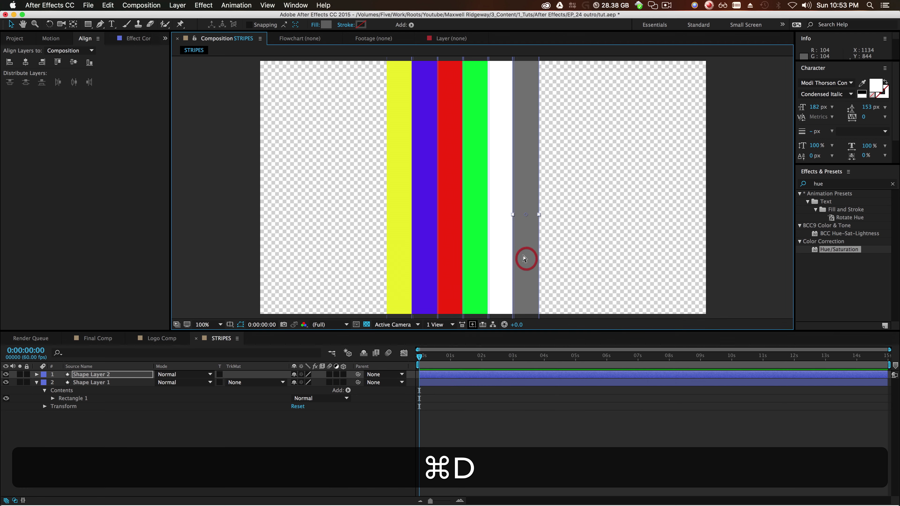
left_click_drag(525, 257, 548, 256)
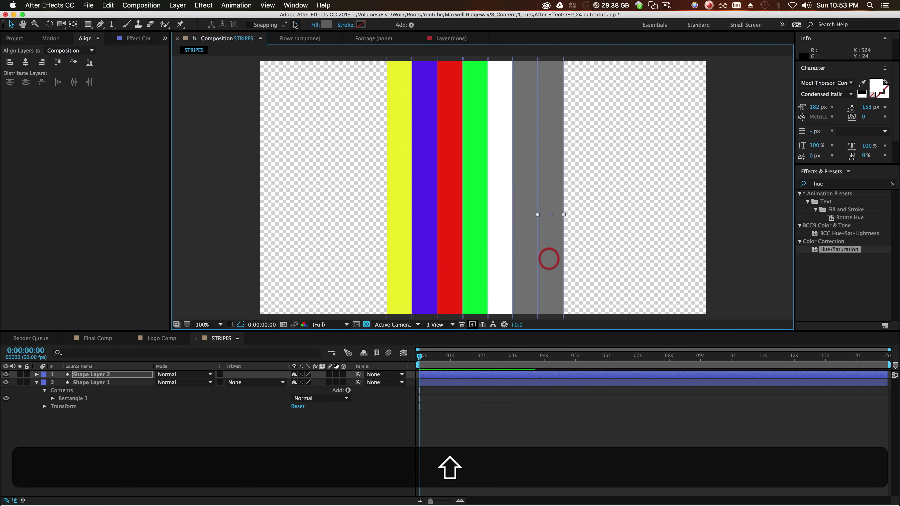
left_click(327, 25)
left_click_drag(494, 341, 341, 438)
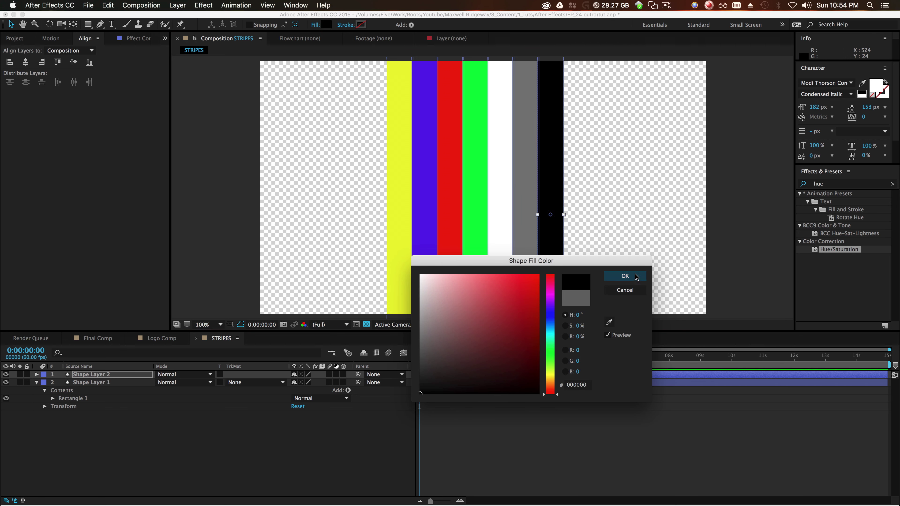
left_click(625, 276)
- Duplicate the yellow stripe, place the copy directly to its left, and fill it with magenta #FF06D2
left_click(396, 273)
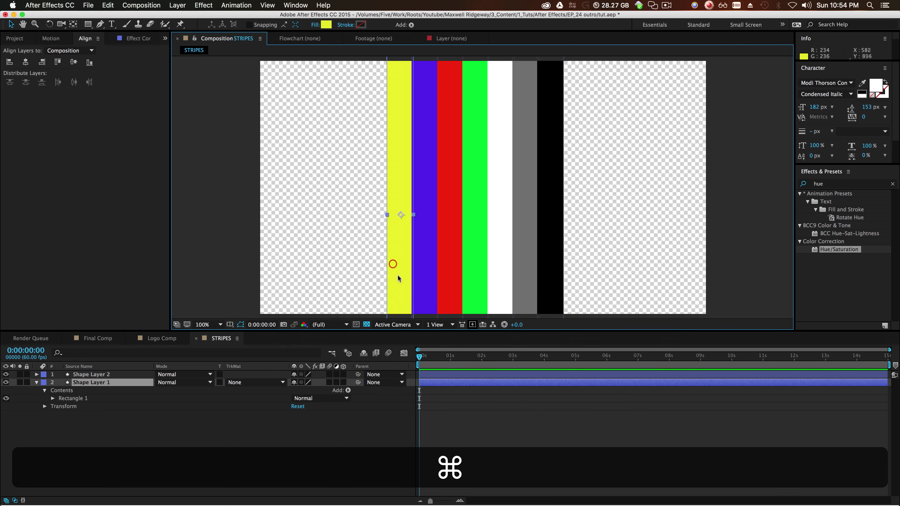
key("super+d")
left_click_drag(397, 274, 372, 276)
left_click(374, 277)
left_click(326, 24)
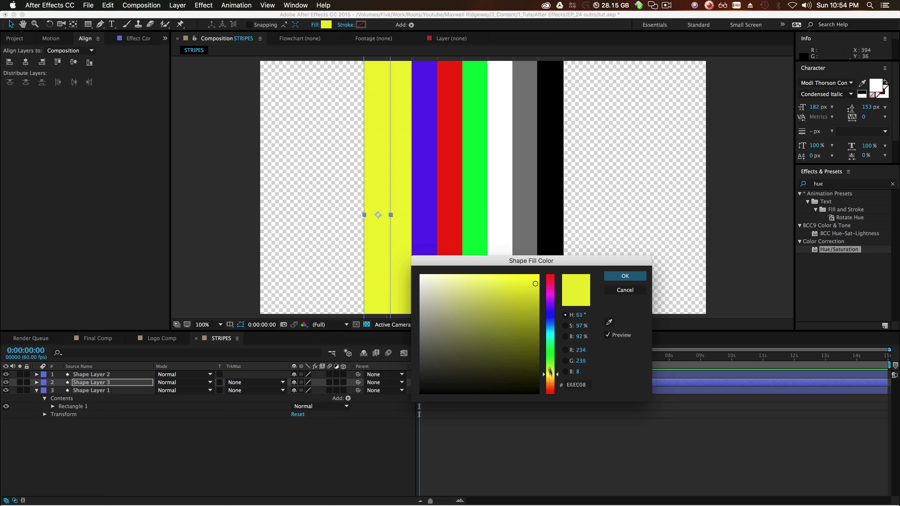
left_click_drag(550, 371, 536, 269)
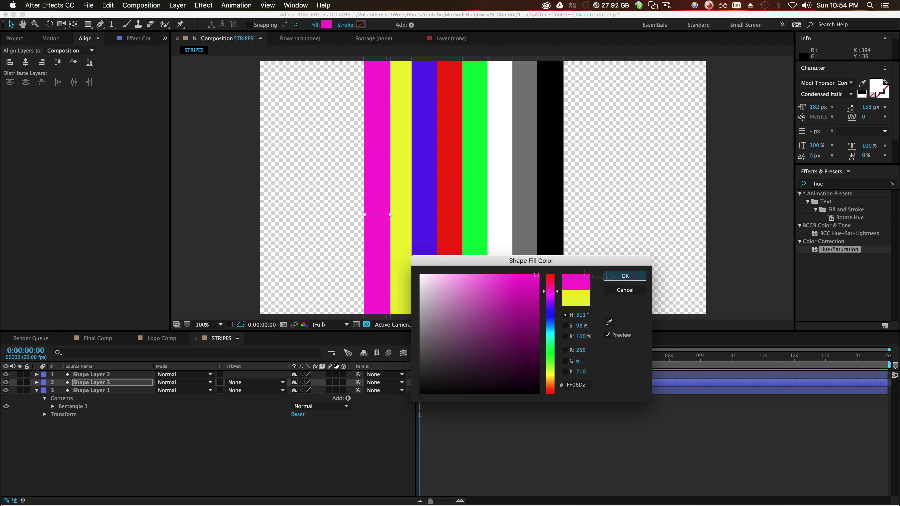
left_click(621, 276)
- Duplicate the magenta stripe, place the copy directly to its left, and fill it with dark purple #3B00A5
key("super+d")
left_click_drag(378, 262, 352, 268)
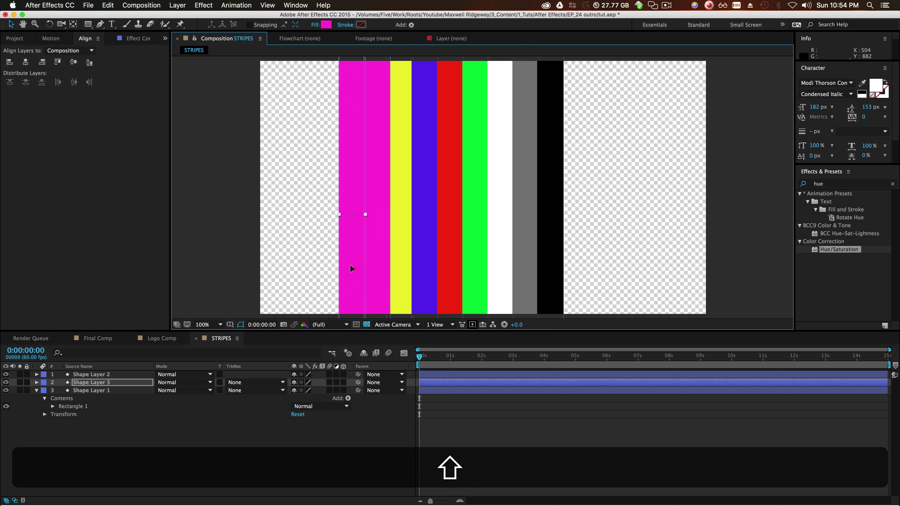
left_click(326, 24)
left_click_drag(550, 287, 555, 311)
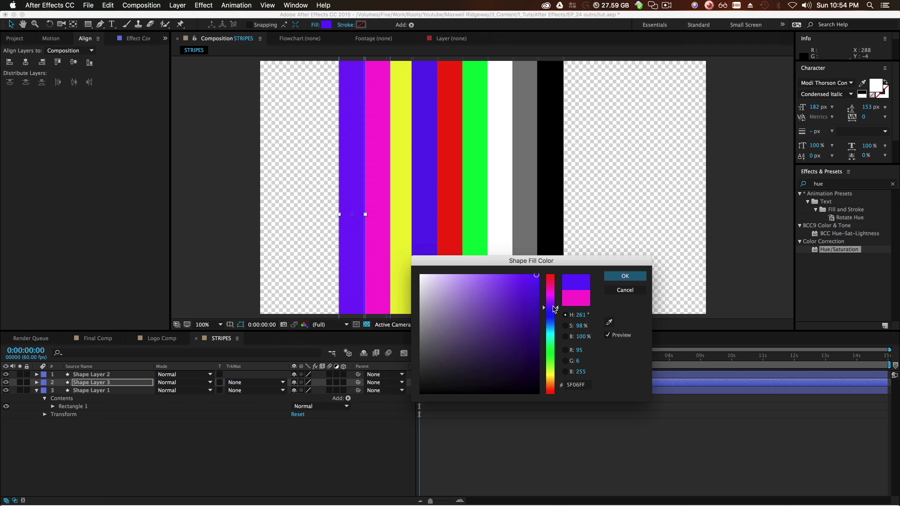
left_click_drag(494, 299, 545, 340)
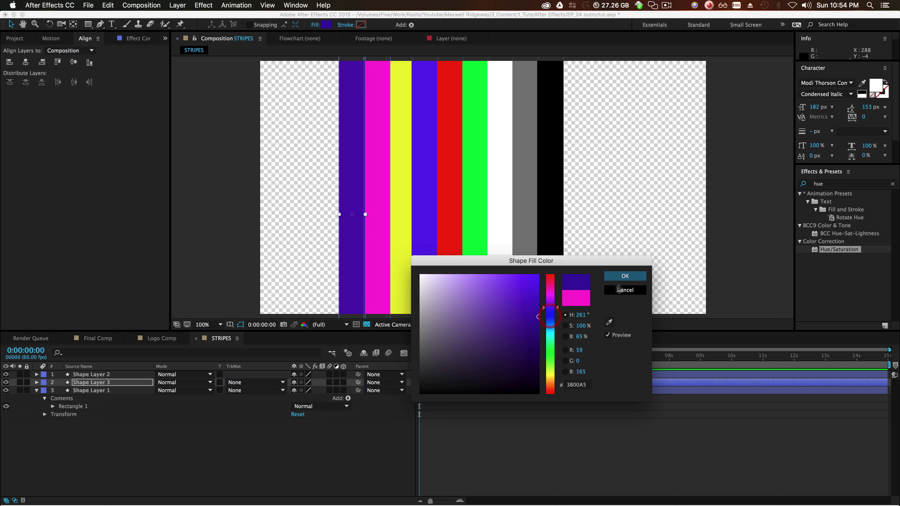
left_click(626, 276)
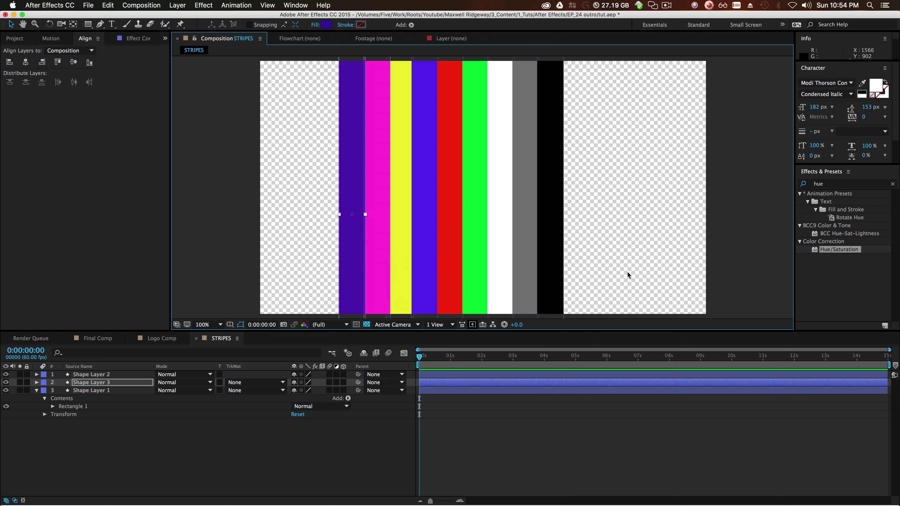
- Check which stripes belong to each of the three shape layers by selecting them in turn
left_click(346, 460)
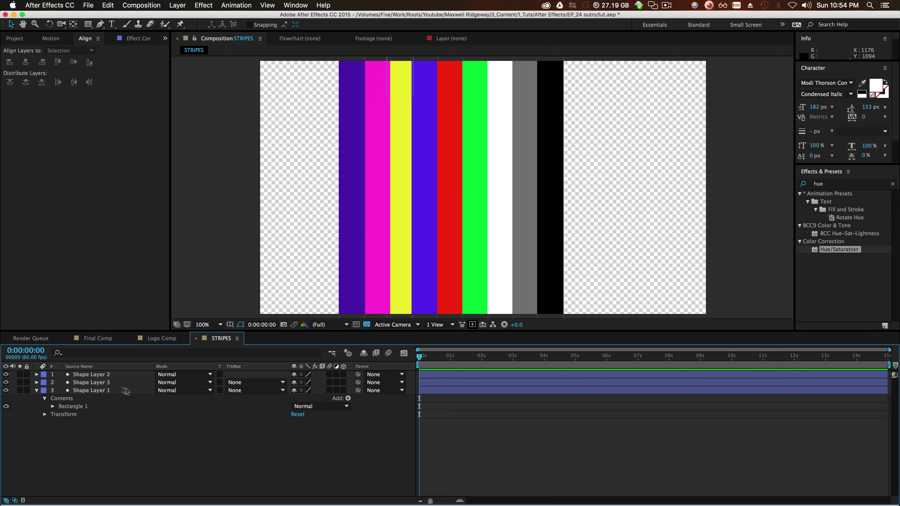
left_click(91, 383)
left_click(93, 374)
left_click(102, 392)
left_click(92, 382)
left_click(91, 375)
left_click(92, 382)
left_click(101, 391)
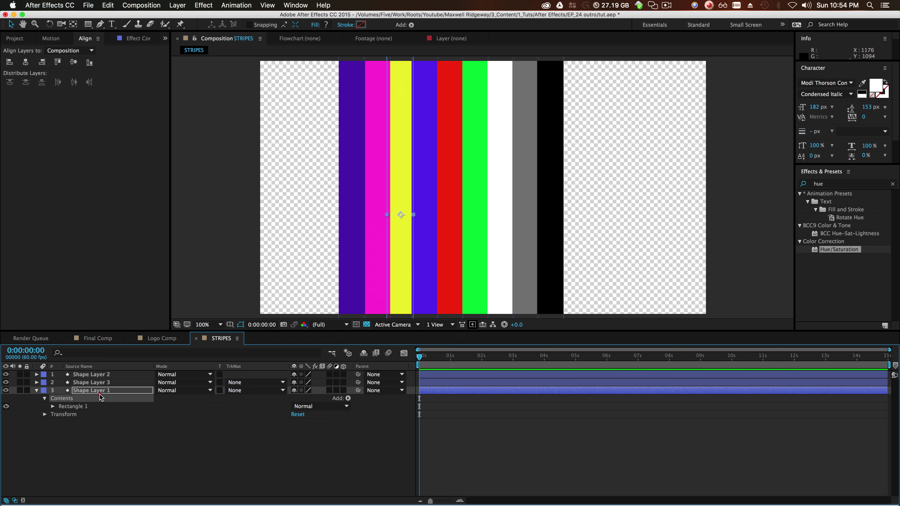
left_click(92, 382)
left_click(100, 373)
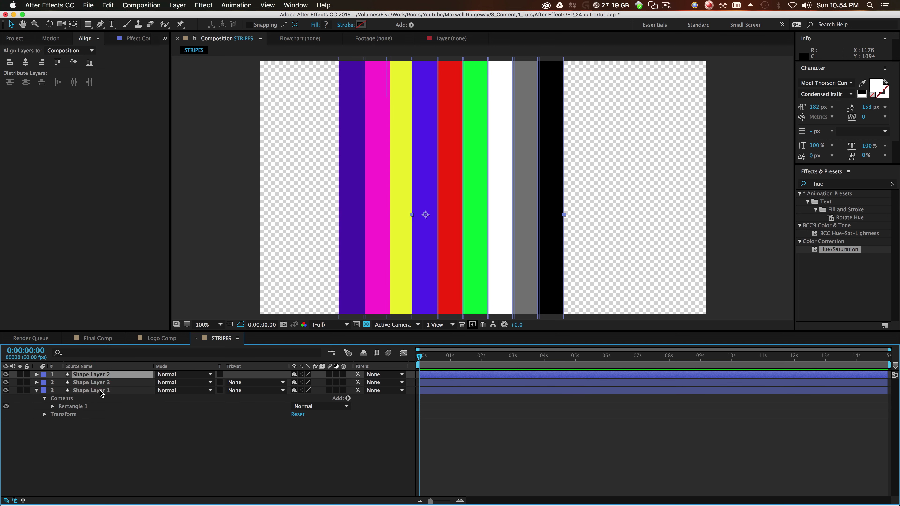
- Copy and paste all three shape layers, and place the pasted set of stripes directly right of the original set
left_click(103, 390)
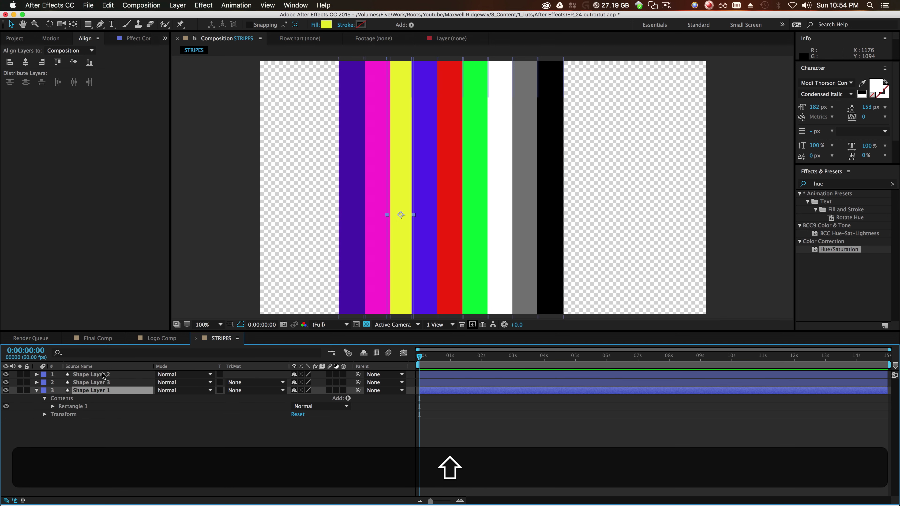
left_click(102, 374, "shift")
key("comma")
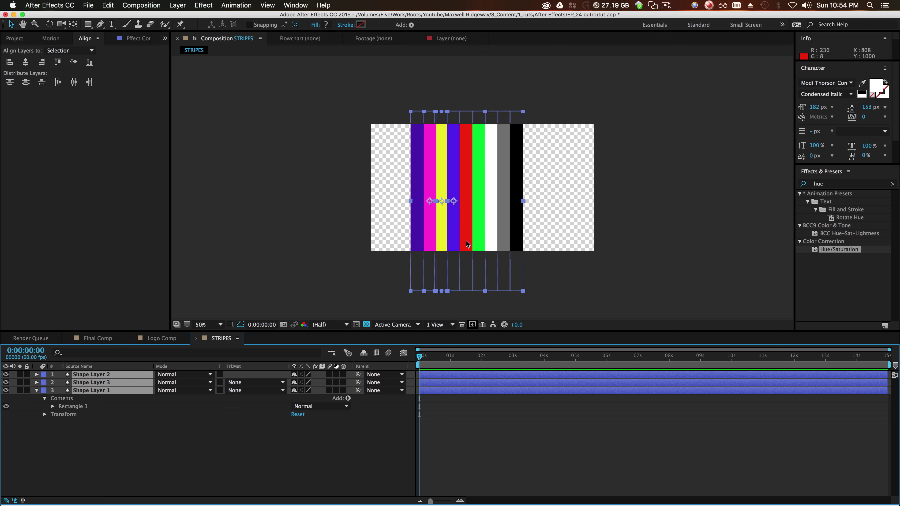
key("super+c")
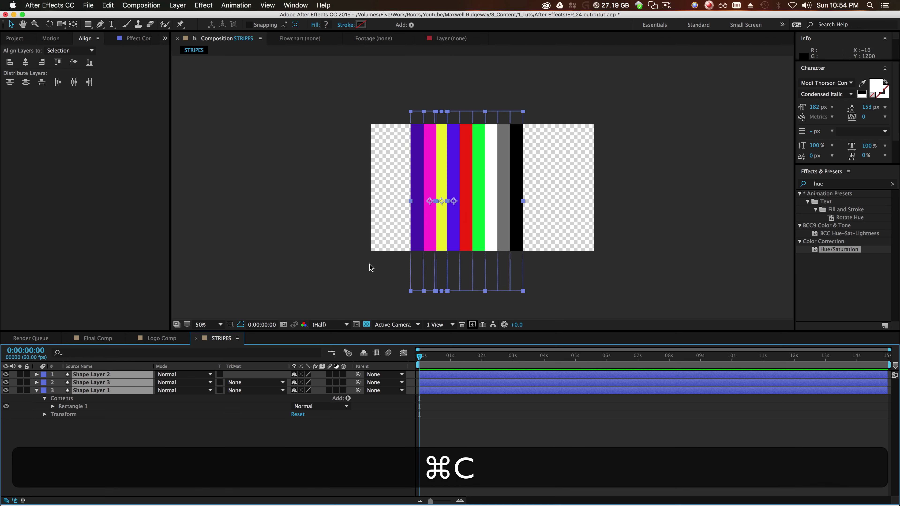
key("super+v")
left_click_drag(415, 231, 527, 229)
left_click(724, 207)
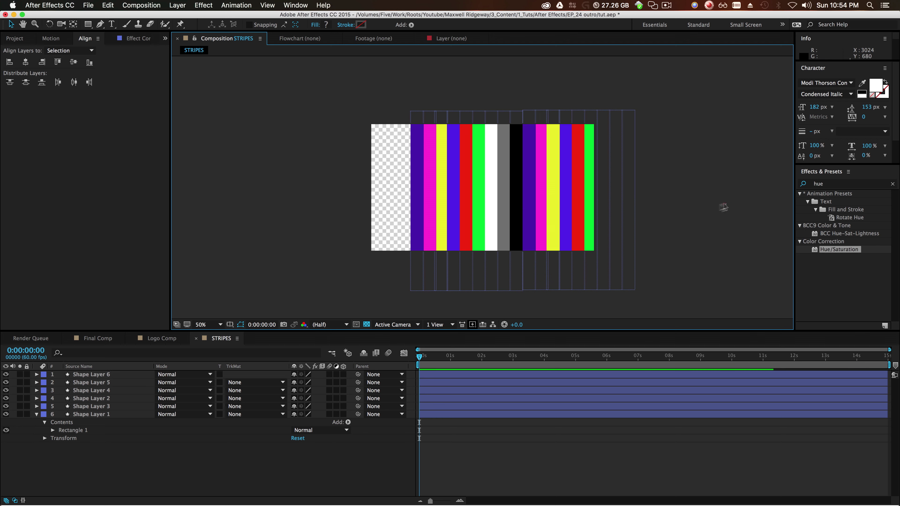
- Duplicate all six shape layers and place the copies directly after the right end of the stripe row
left_click_drag(749, 217, 379, 253)
key("cmd+v")
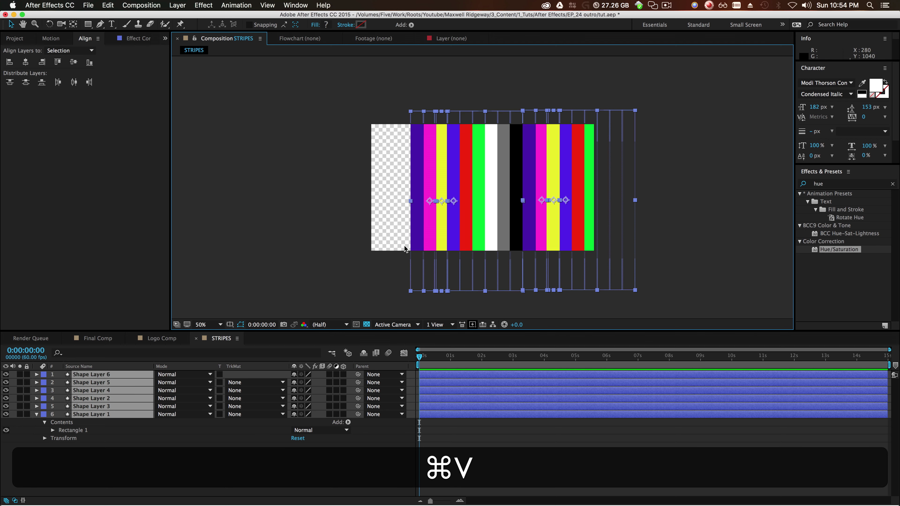
mouse_move(670, 229)
left_mouse_down()
mouse_move(689, 235)
mouse_move(678, 233)
left_mouse_up()
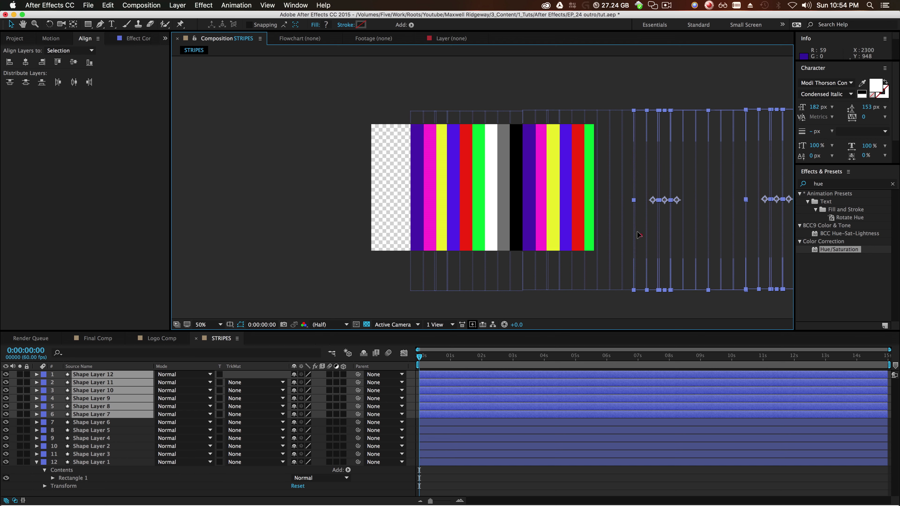
left_click(642, 232)
- Copy and paste all twelve shape layers, and move the pasted stripes to the right end of the existing row
key("comma")
left_click_drag(756, 207, 463, 243)
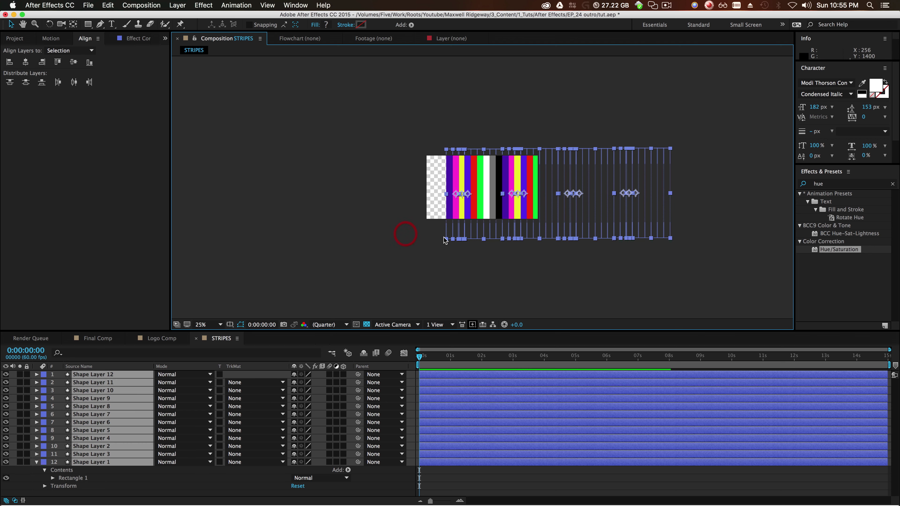
key("cmd+c")
key("cmd+v")
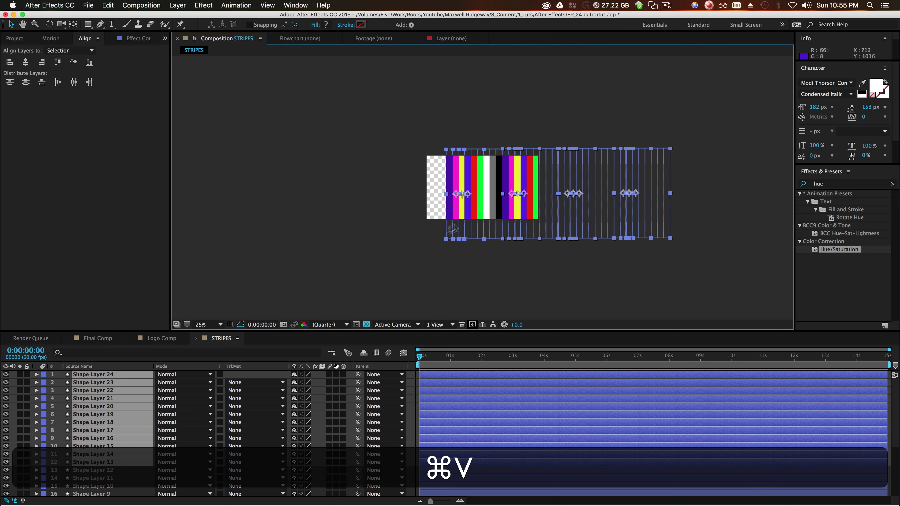
left_click_drag(448, 227, 668, 211)
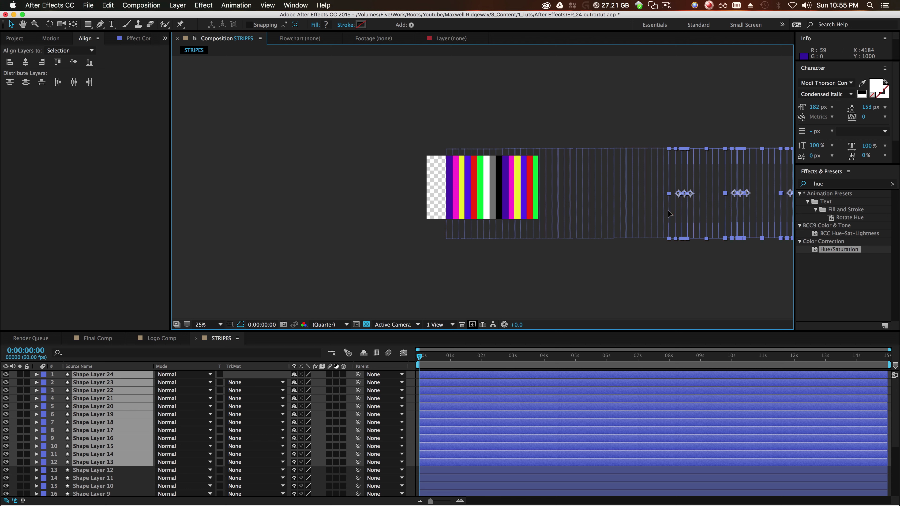
- Copy and paste all 24 shape layers, and line up the pasted stripes with the right end of the row
key("comma")
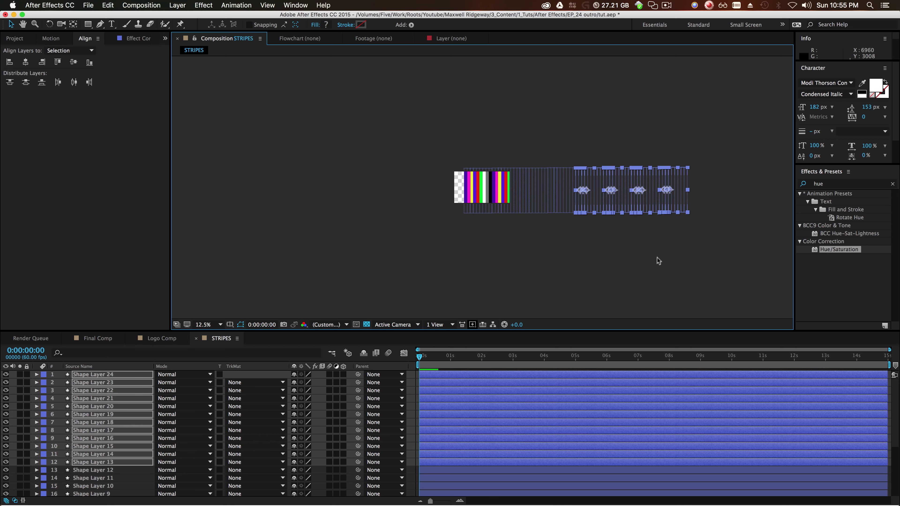
left_click_drag(413, 198, 469, 217)
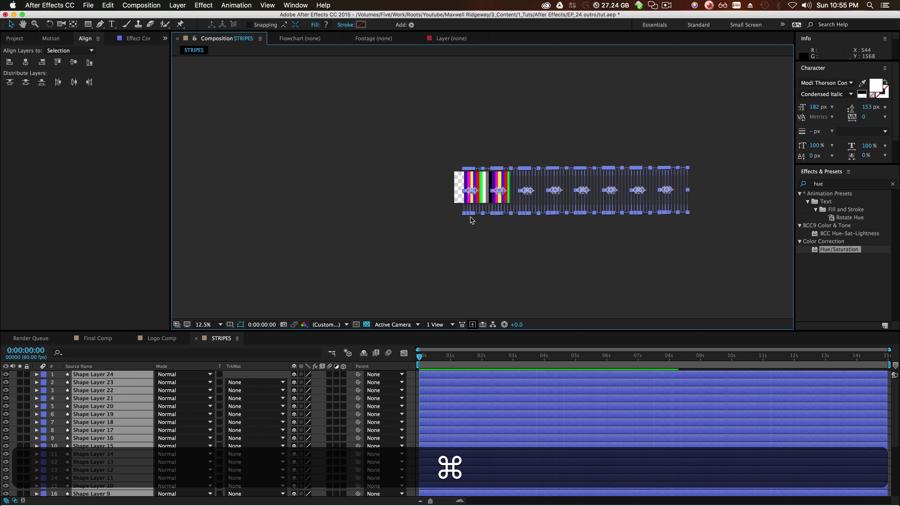
key("super+c")
key("super+v")
key("period")
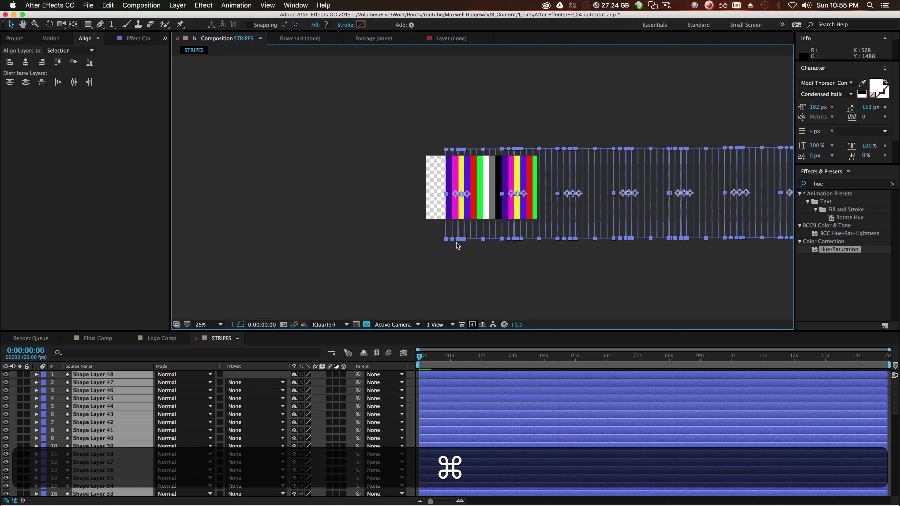
left_click_drag(453, 233, 295, 112)
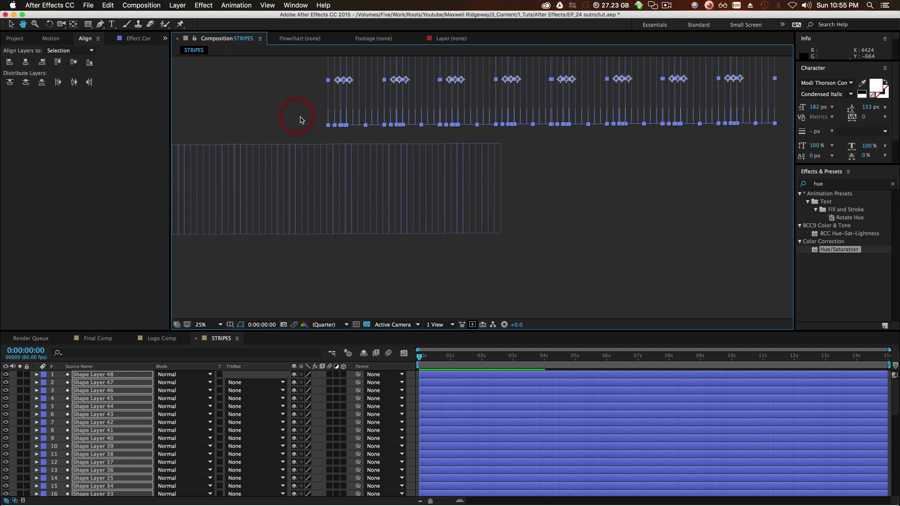
key("v")
left_click_drag(333, 110, 505, 225)
left_click(507, 271)
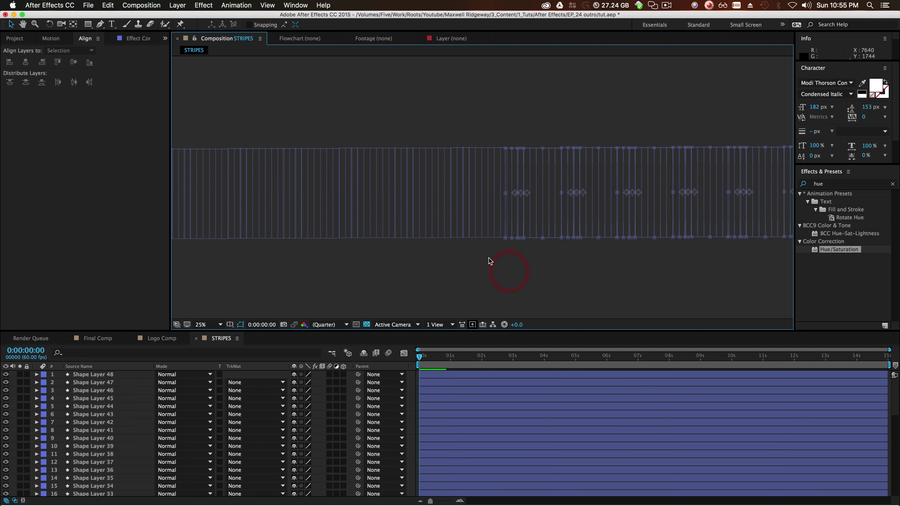
- Add a null object to the STRIPES composition with no layers selected
key("comma")
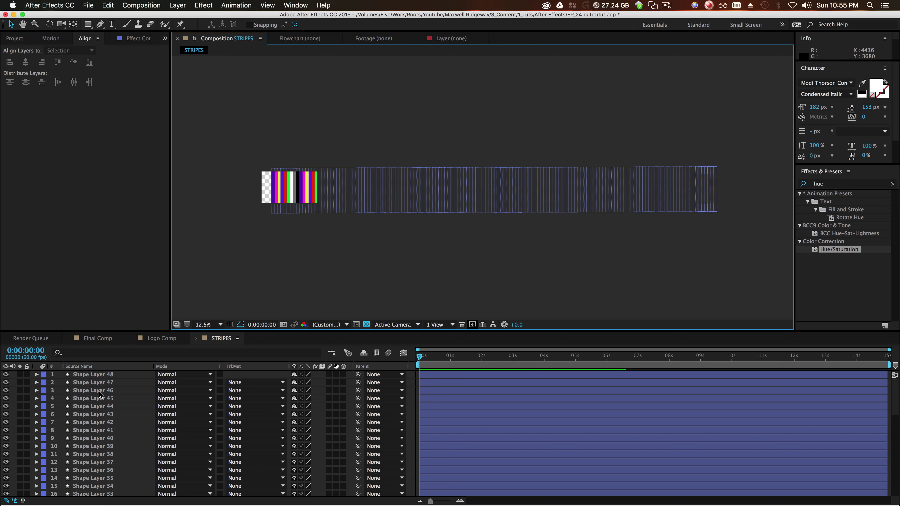
left_click(104, 376)
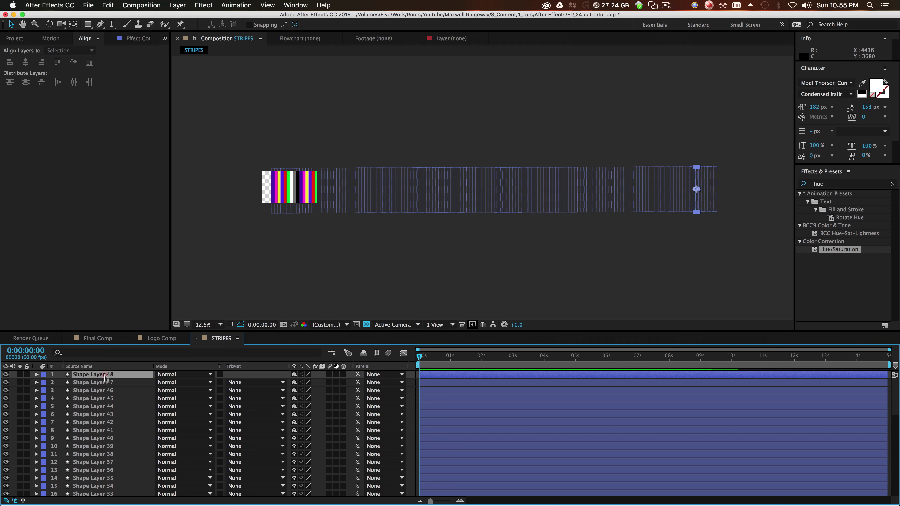
left_click(212, 283)
right_click(285, 245)
mouse_move(304, 249)
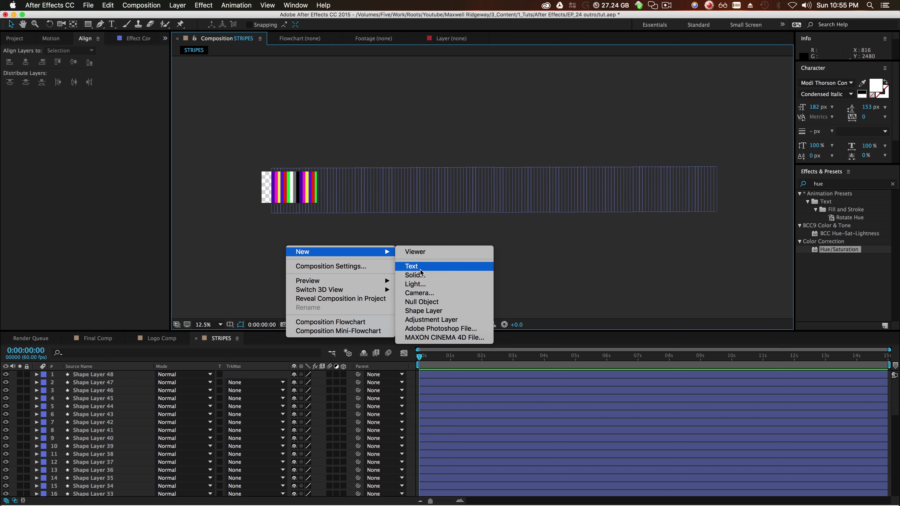
left_click(426, 302)
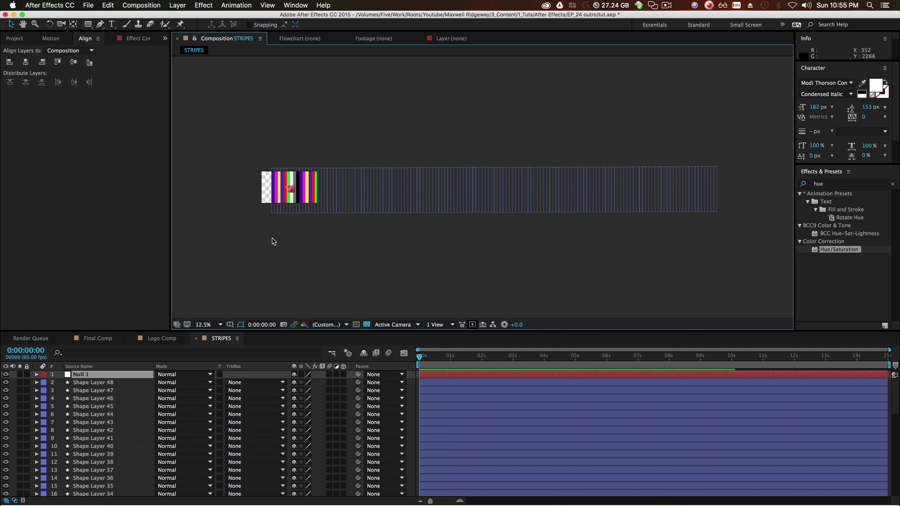
- Parent all the stripe shape layers to Null 1 and deselect them
left_click(108, 383)
key("super+a")
scroll(110, 391, "down", 15)
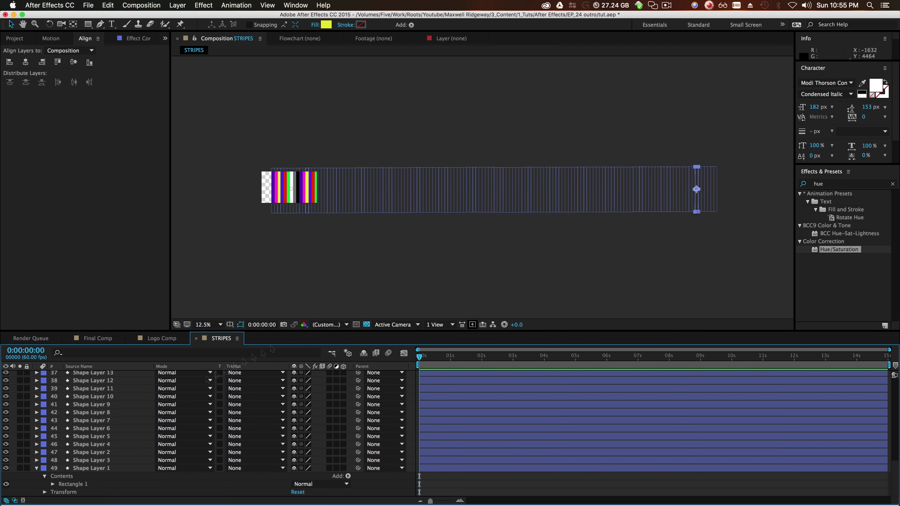
left_click_drag(763, 194, 225, 231)
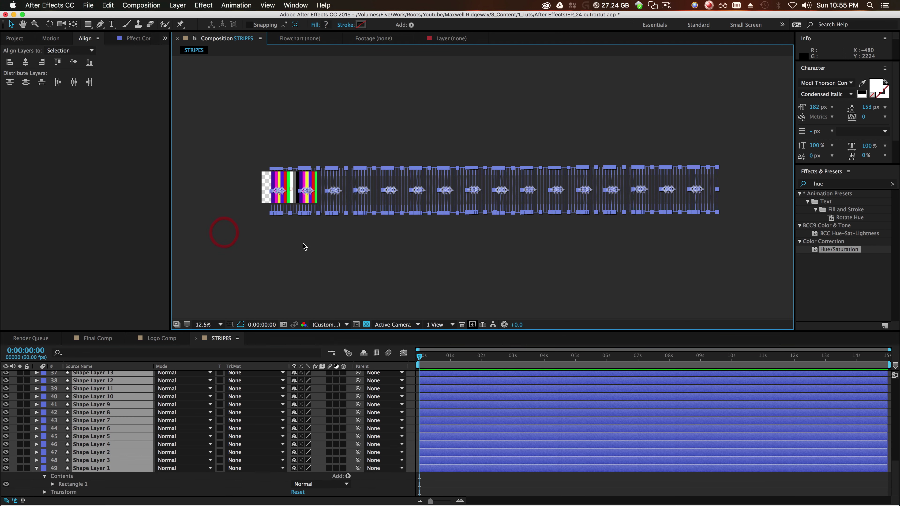
scroll(363, 405, "up", 10)
scroll(362, 404, "up", 6)
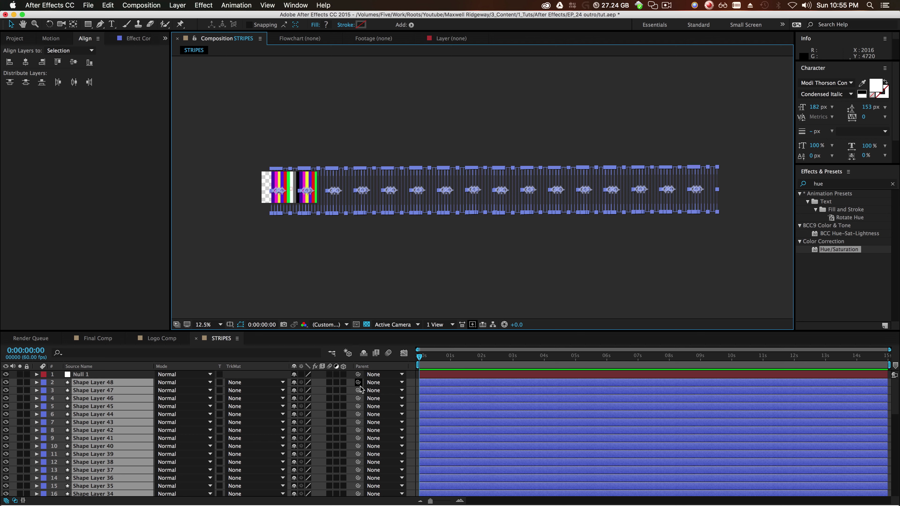
left_click_drag(358, 385, 81, 375)
key("F2")
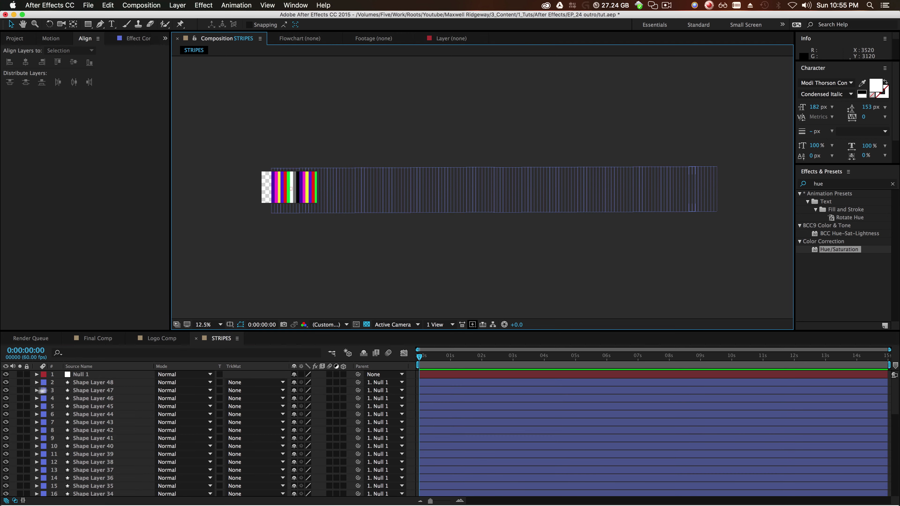
- Lock all the stripe shape layers in the STRIPES composition, leaving Null 1 unlocked
left_click(76, 384)
scroll(89, 443, "down", 12)
left_click(28, 469, "shift")
key("super+l")
scroll(283, 252, "up", 4)
key("h")
left_click_drag(273, 250, 661, 221)
left_click_drag(372, 245, 707, 262)
key("v")
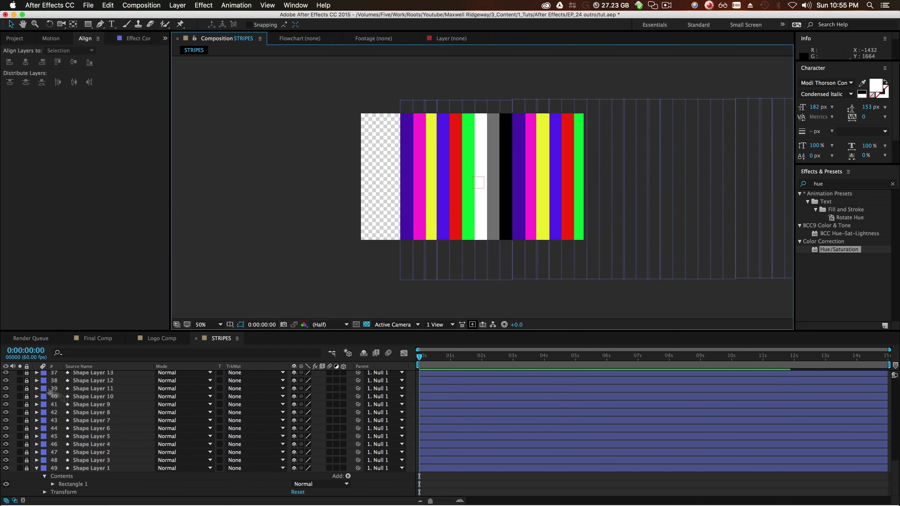
- Mark every stripe shape layer as shy and hide the shy layers so only Null 1 is listed
scroll(109, 400, "up", 12)
left_click(89, 374)
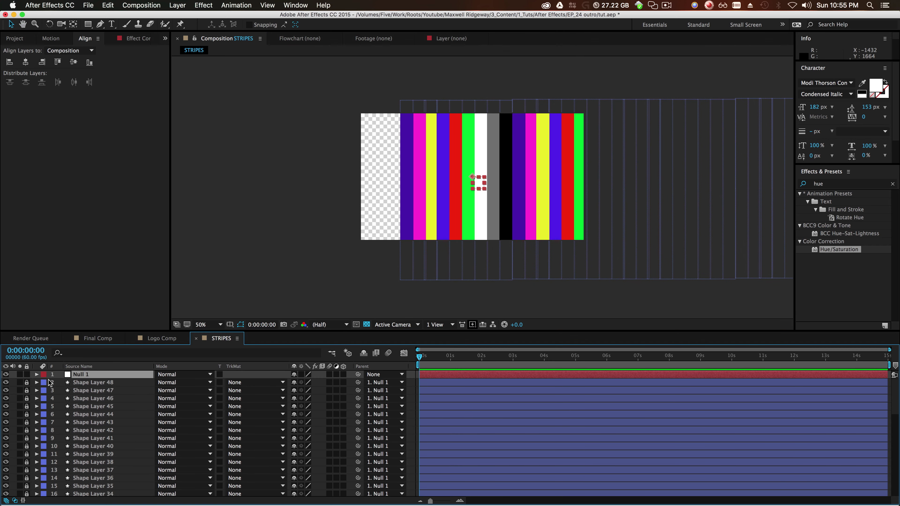
key("super+shift+a")
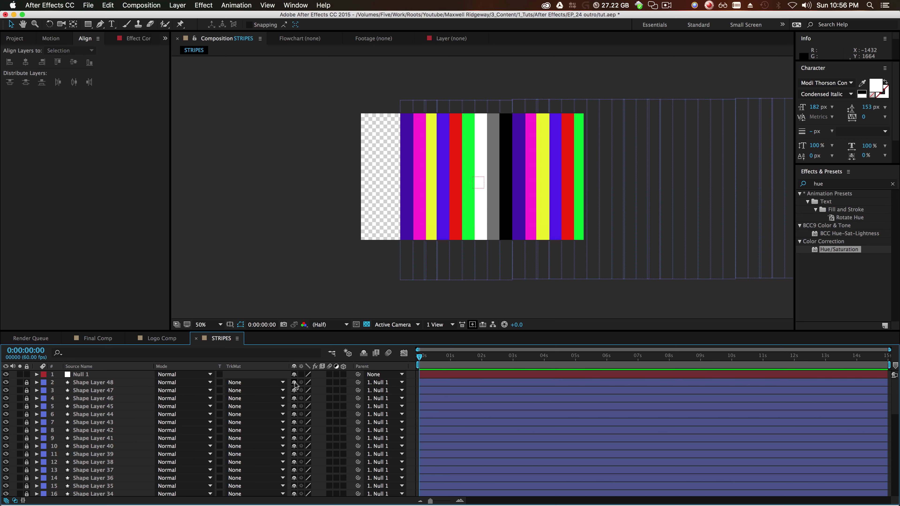
left_click_drag(295, 490, 305, 460)
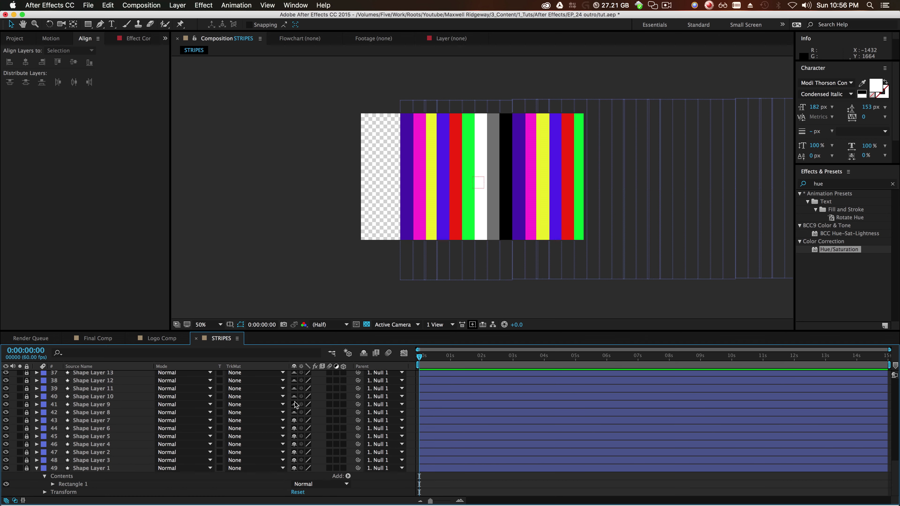
left_click(294, 468)
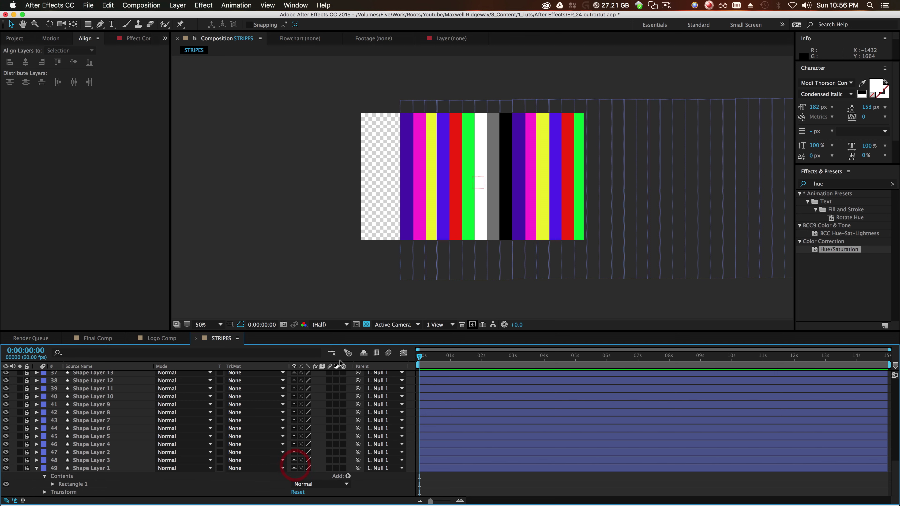
left_click(364, 354)
left_click(294, 383)
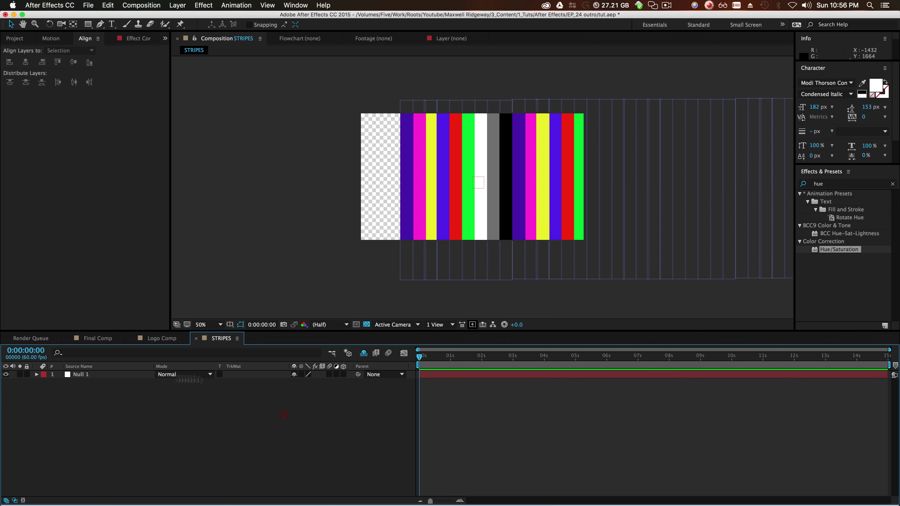
- Move Null 1 to 603, 440 with a Position keyframe at the first frame, and go to the last frame, 0:00:14:59
left_click(94, 376)
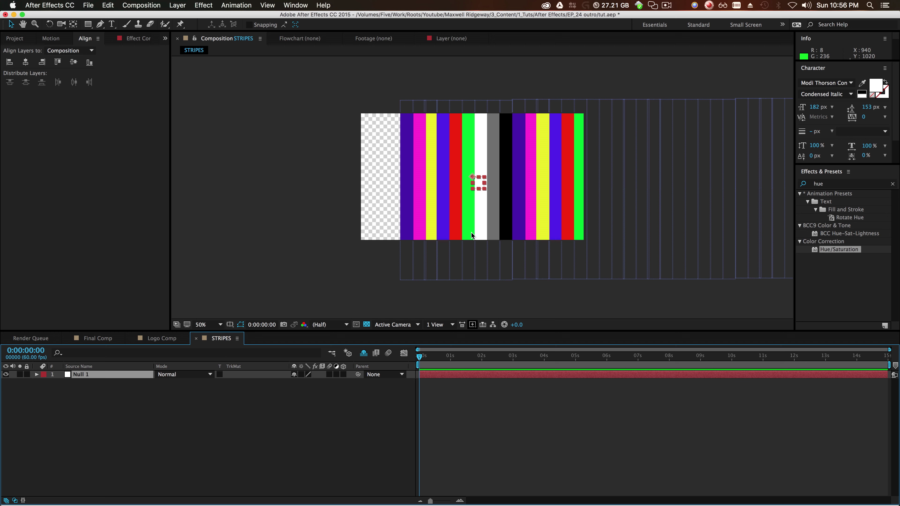
key("p")
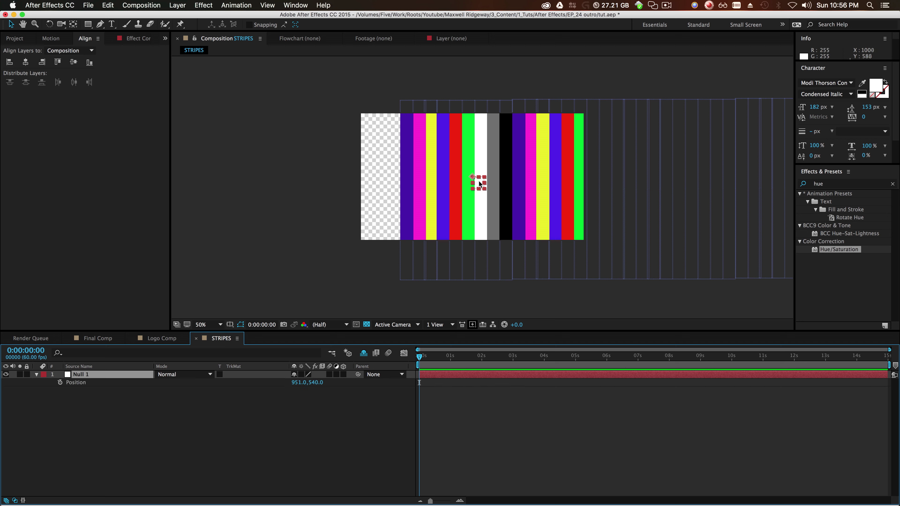
left_click_drag(480, 183, 435, 169)
left_click(60, 382)
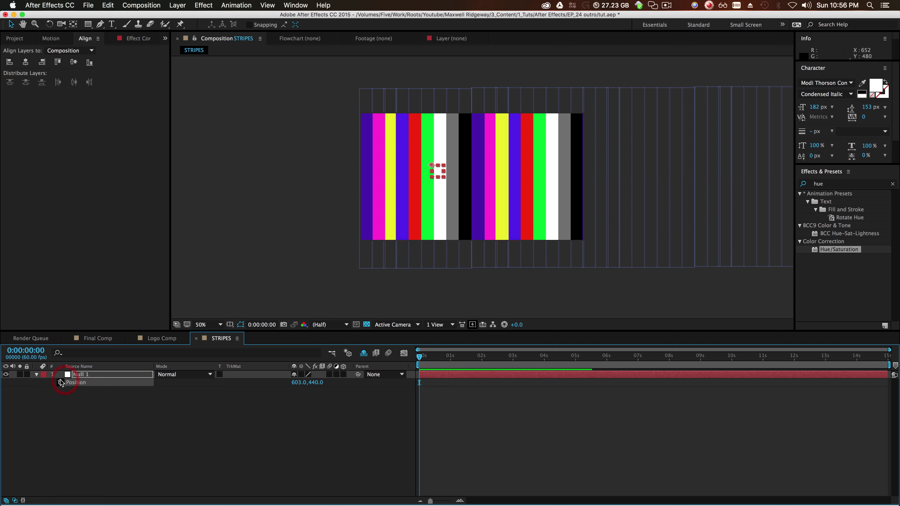
left_click_drag(529, 355, 893, 368)
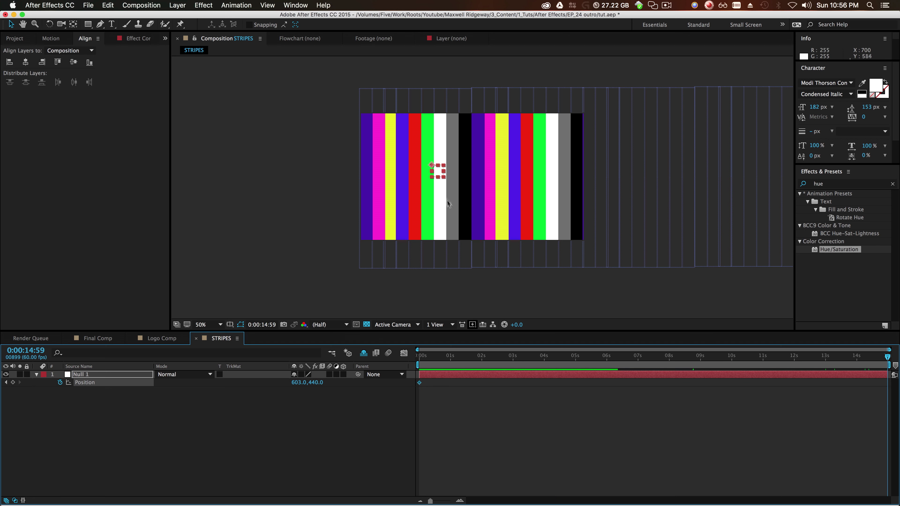
scroll(473, 186, "down", 4)
left_click_drag(474, 185, 361, 188)
key("cmd+z")
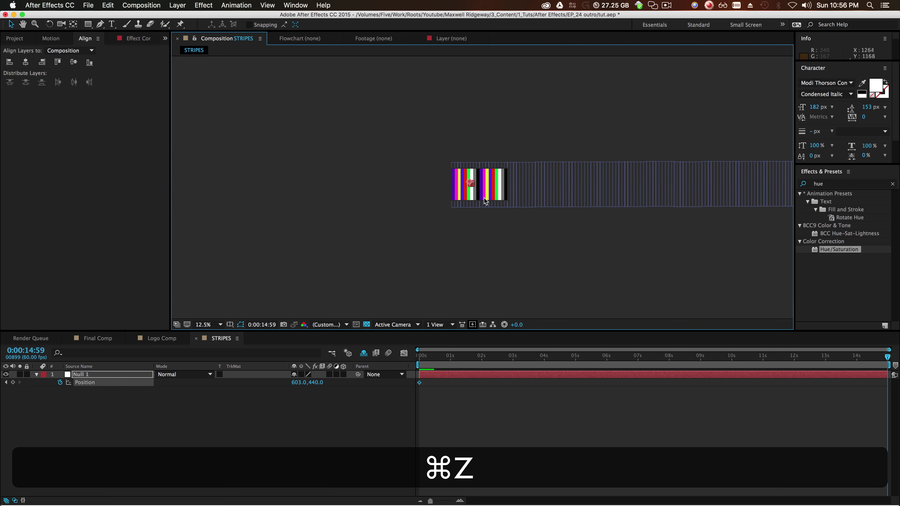
scroll(461, 181, "up", 2)
left_click_drag(460, 181, 405, 181)
key("super+z")
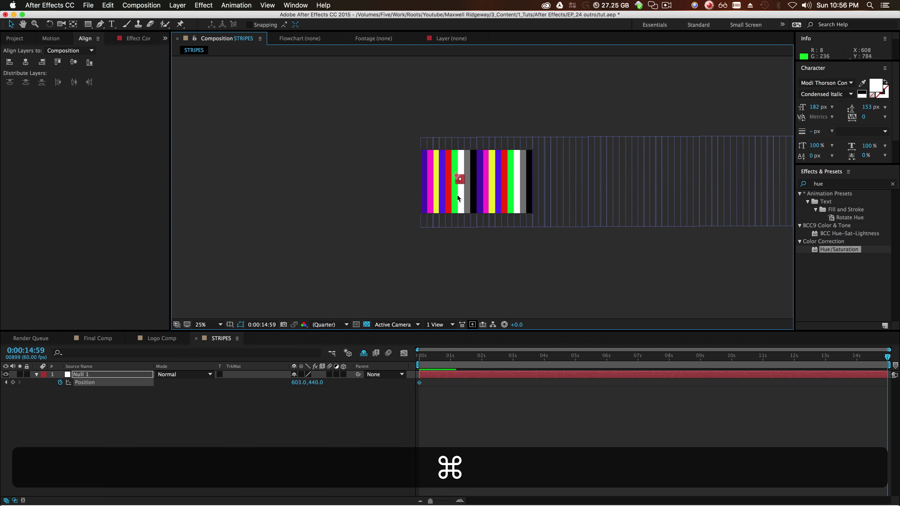
scroll(449, 177, "up", 2)
left_click_drag(407, 170, 200, 173)
key("super+z")
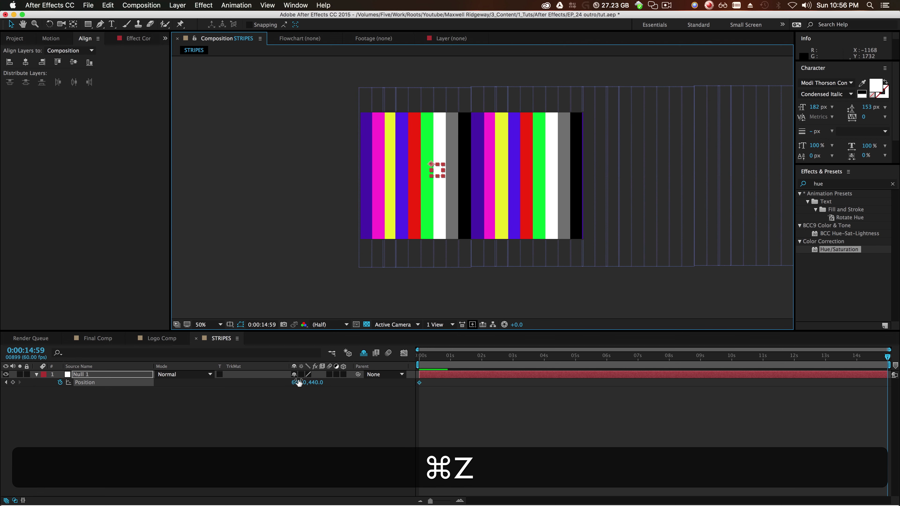
- Try X positions of -5000, -10000 and -15000 for Null 1 at the last frame
left_click_drag(298, 383, 0, 404)
scroll(297, 229, "down", 7)
left_click_drag(295, 383, 118, 397)
type("-500")
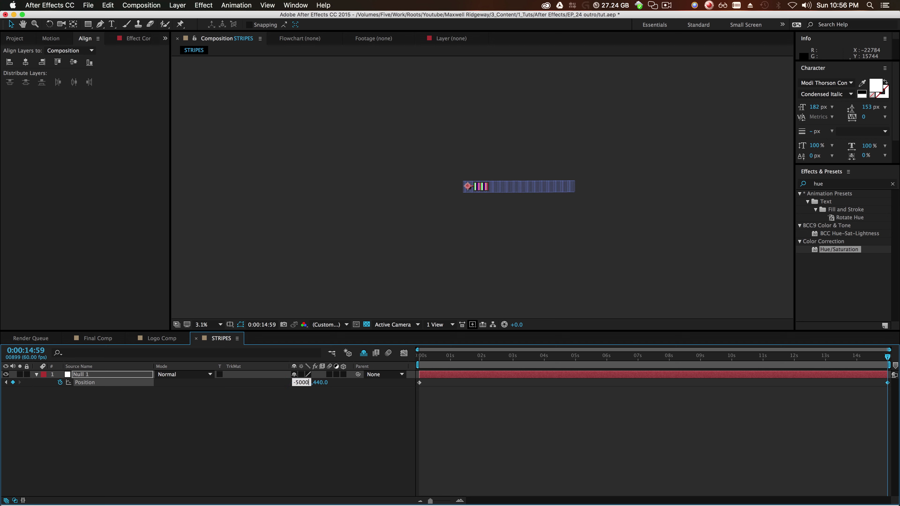
type("0")
key("Return")
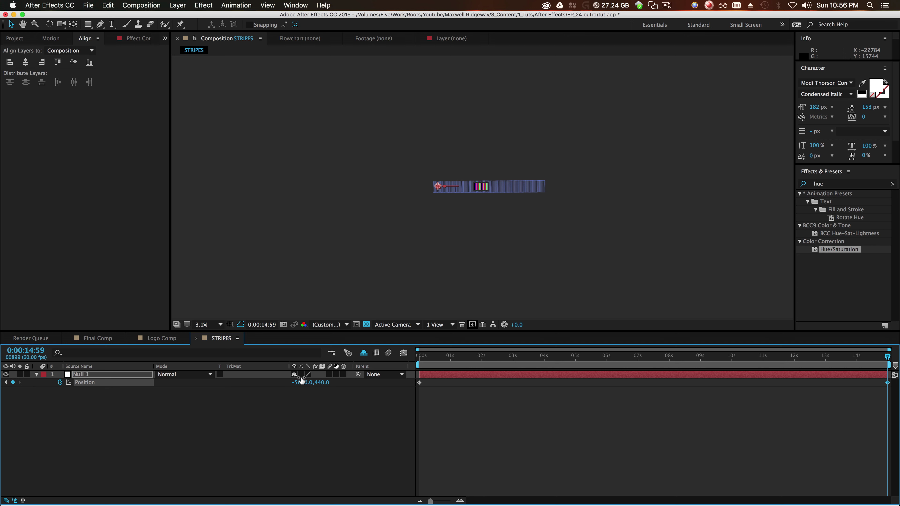
left_click_drag(301, 380, 227, 426)
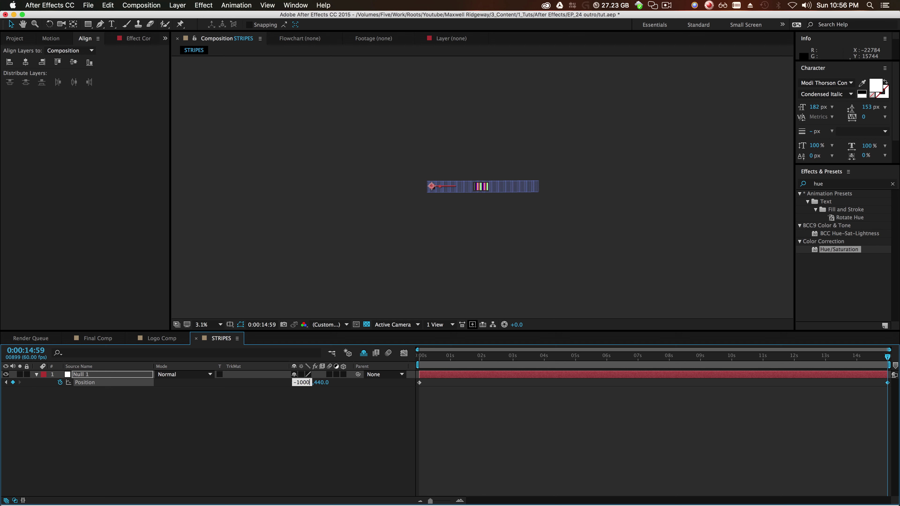
type("0")
key("Return")
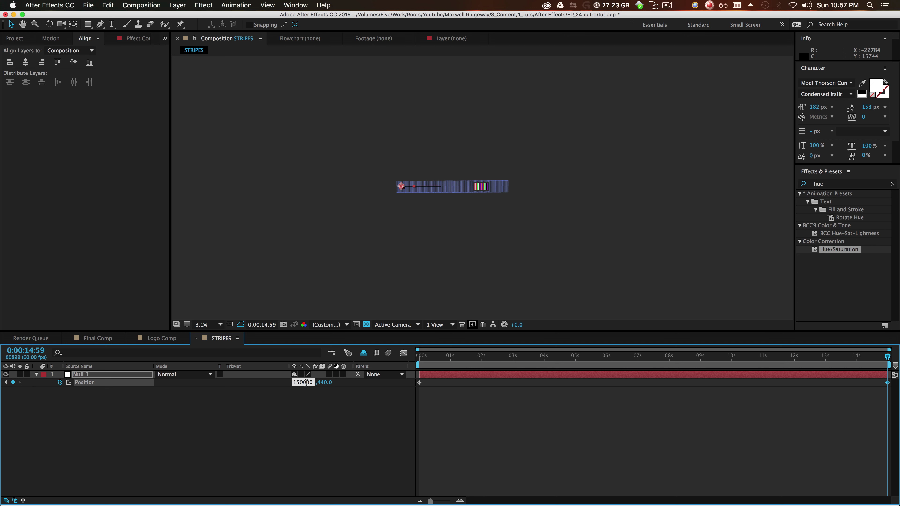
key("Return")
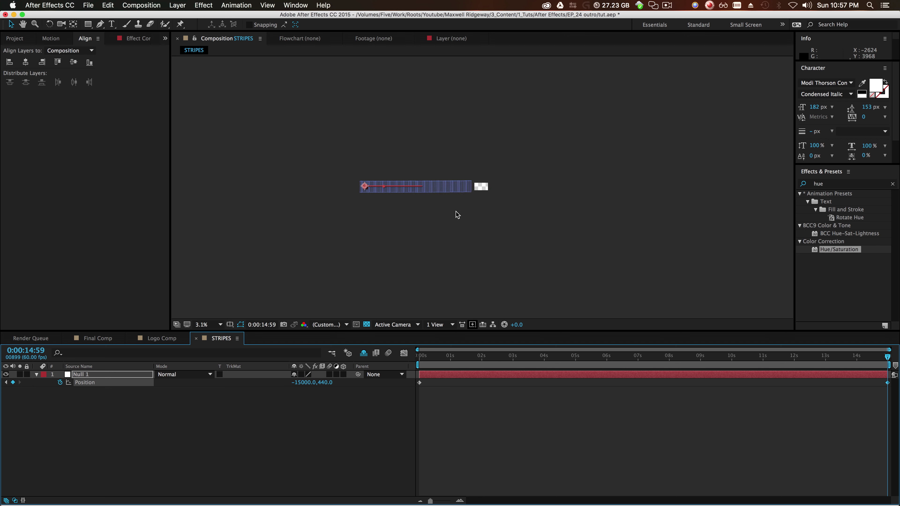
- Set Null 1's last-frame X position to -12663 so the row's right end fills the frame, and scrub back to the start
key("period")
key("period")
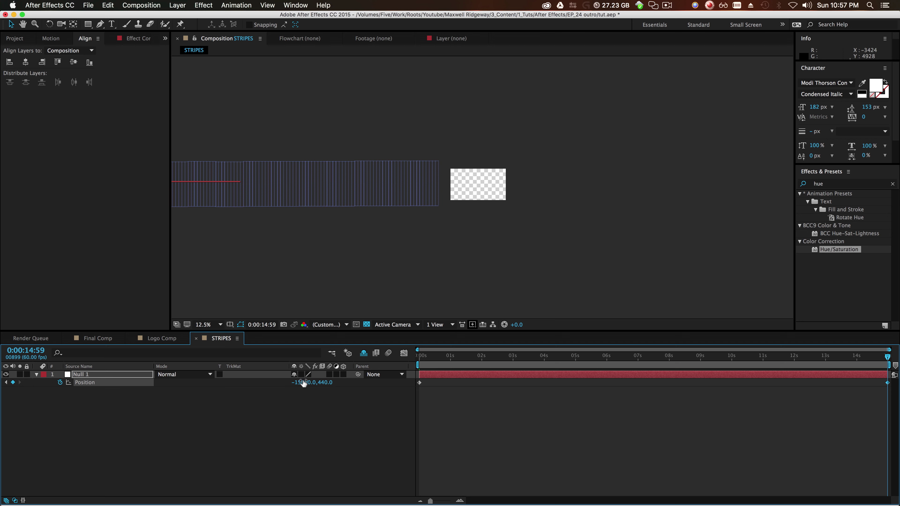
left_click_drag(295, 383, 369, 383)
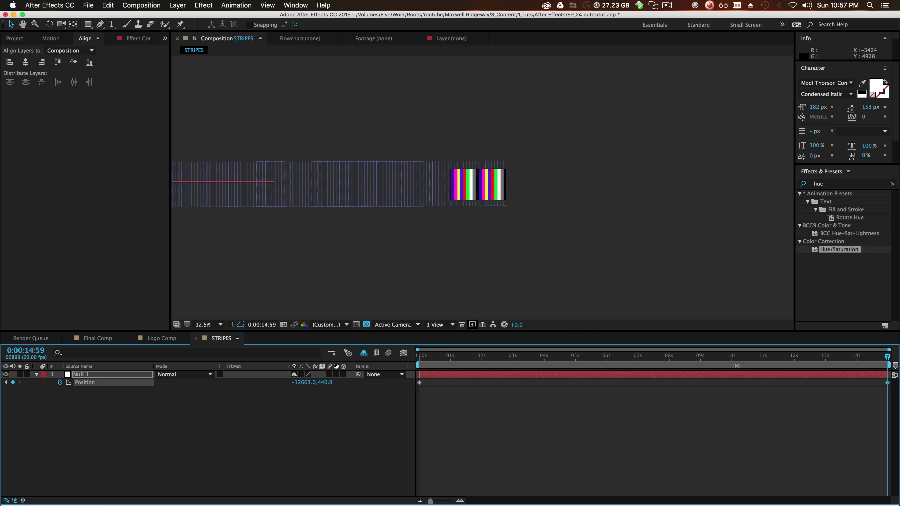
left_click(725, 369)
left_click_drag(875, 361, 407, 427)
left_click(226, 133)
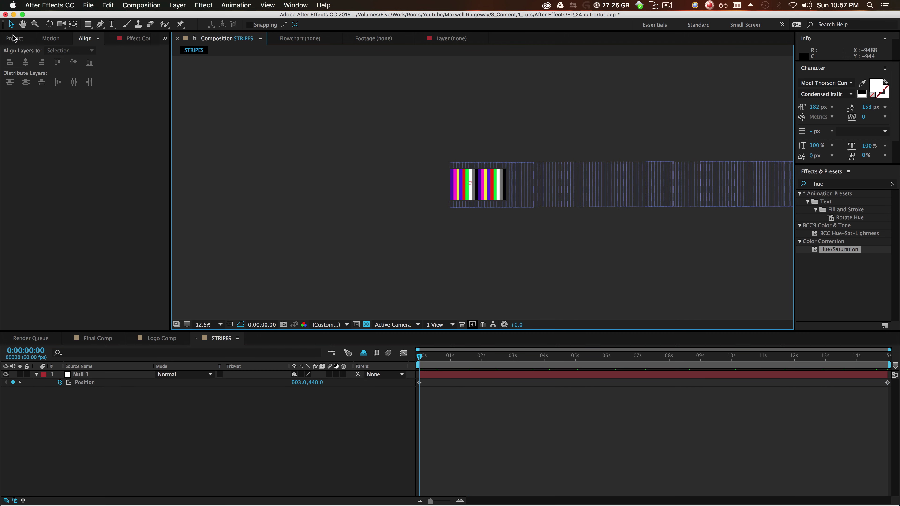
- Open Final Comp, collapse the three text layers' properties and deselect the layers
left_click(14, 38)
double_click(31, 132)
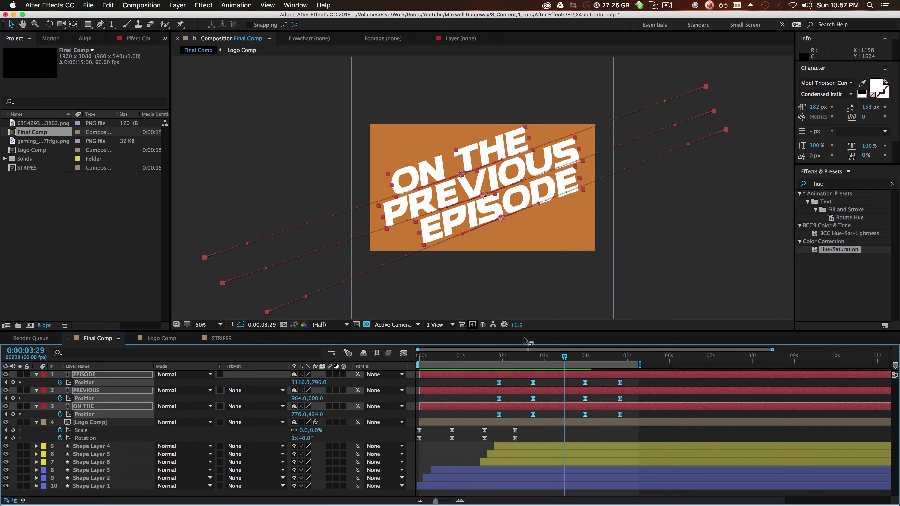
left_click(36, 375)
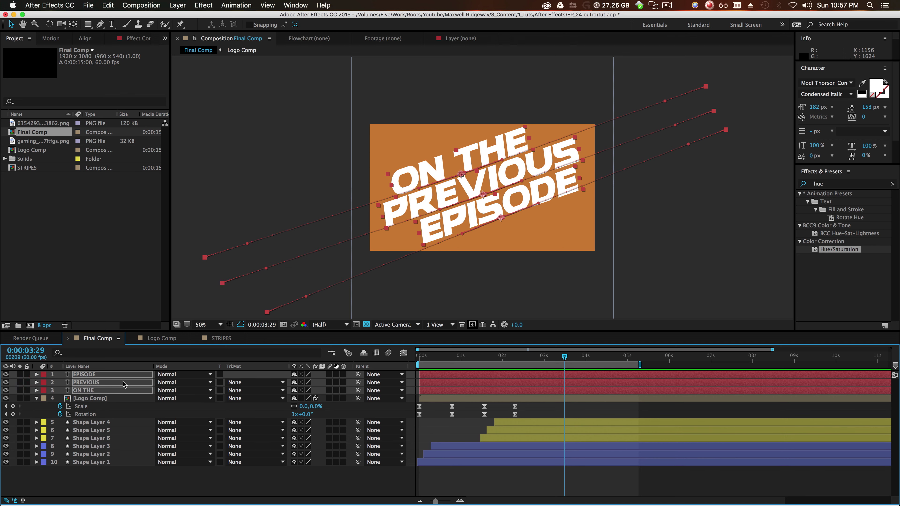
right_click(96, 385)
left_click(85, 391)
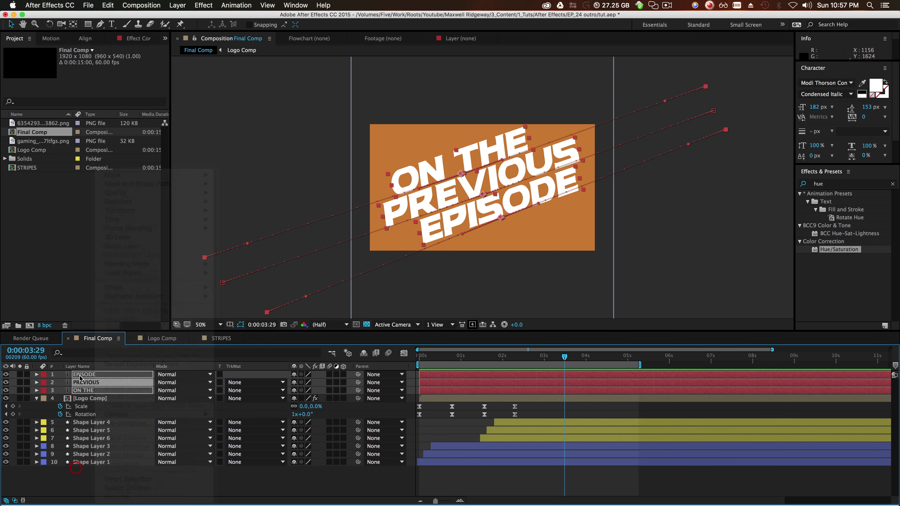
left_click(255, 201)
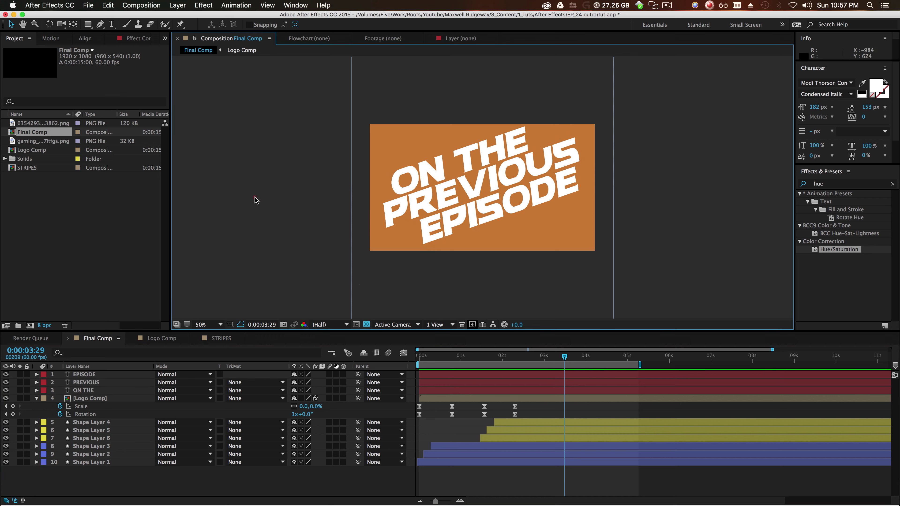
- Pre-compose the EPISODE, PREVIOUS and ON THE text layers into a new composition named PREVIOUS
left_click(85, 375)
left_click(86, 390, "shift")
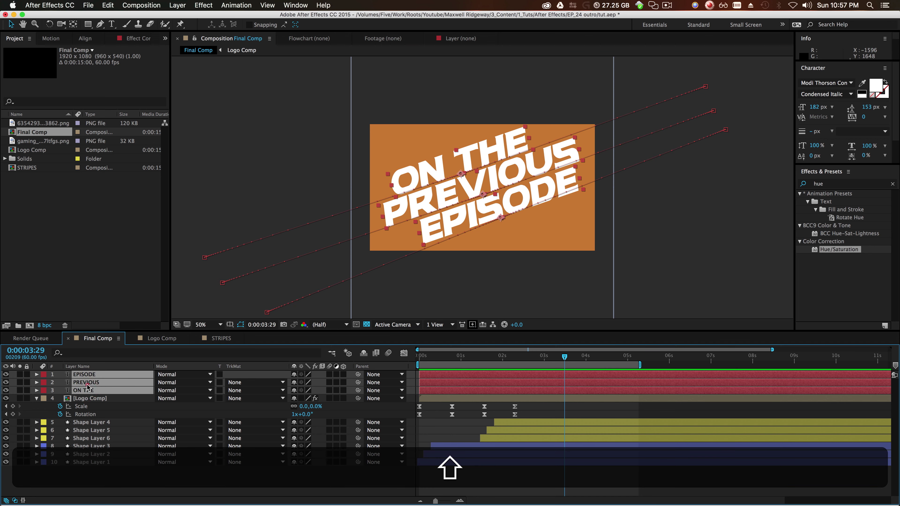
right_click(88, 390)
left_click(120, 423)
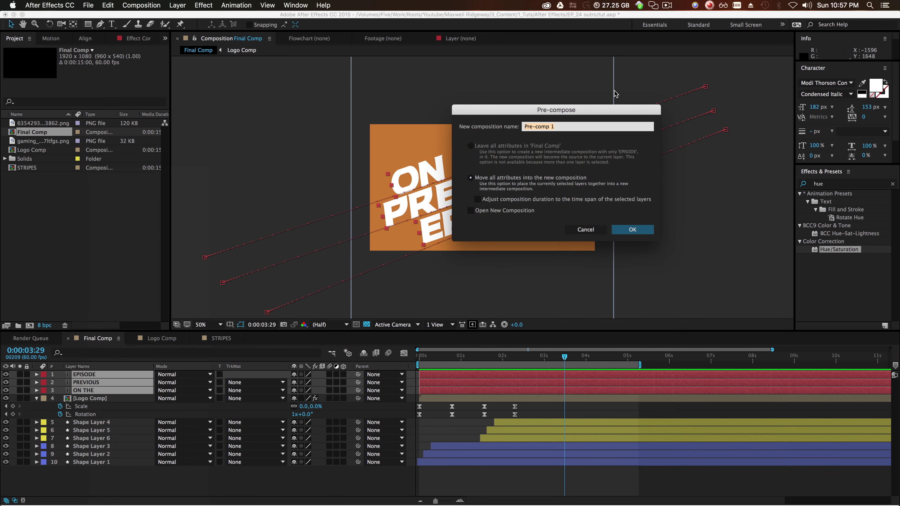
type("PREVIOUS")
key("Return")
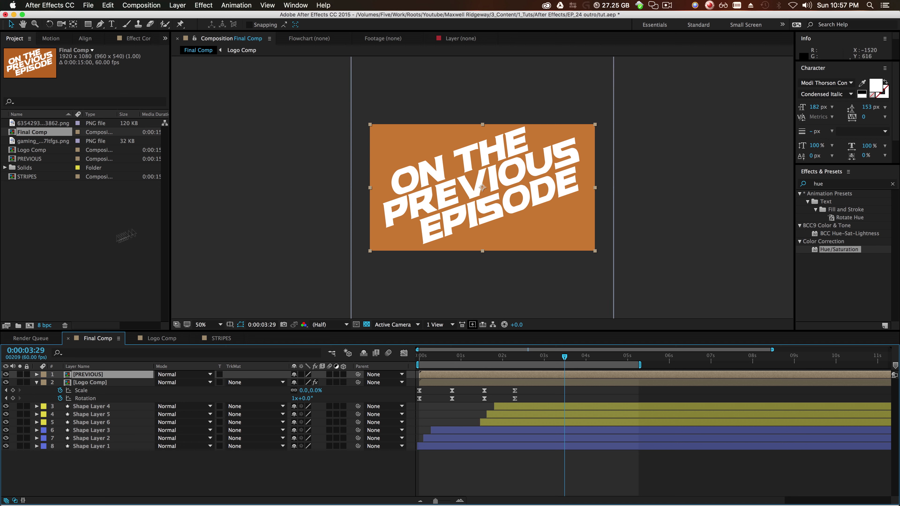
- Add the STRIPES composition to Final Comp as its topmost layer
left_click(54, 230)
left_click(27, 176)
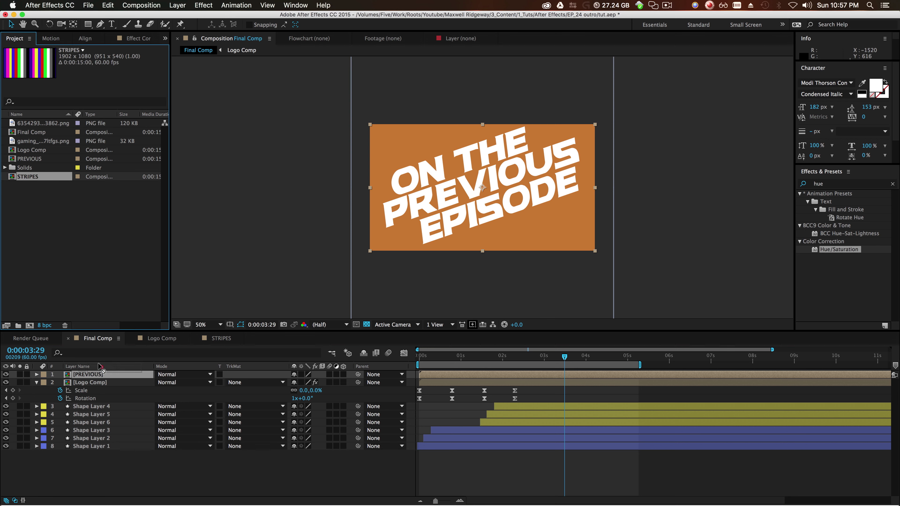
left_click_drag(100, 367, 96, 376)
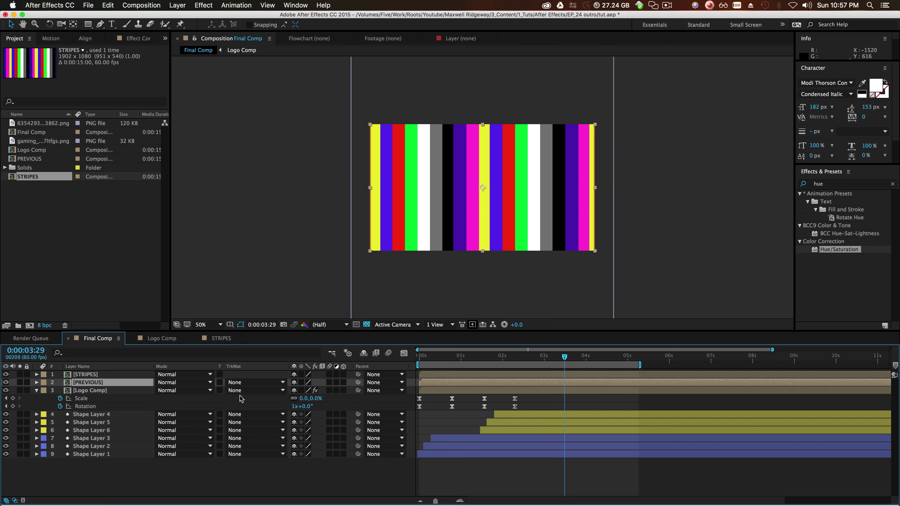
- Reorder the STRIPES layer directly beneath the PREVIOUS layer, leaving the track matte unset
left_click(247, 384)
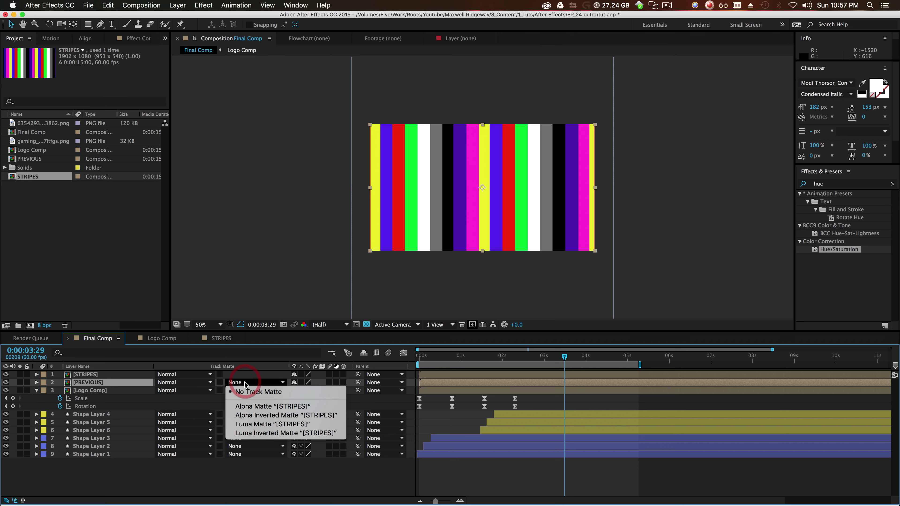
left_click(126, 387)
left_click(88, 375)
left_click_drag(88, 375, 94, 387)
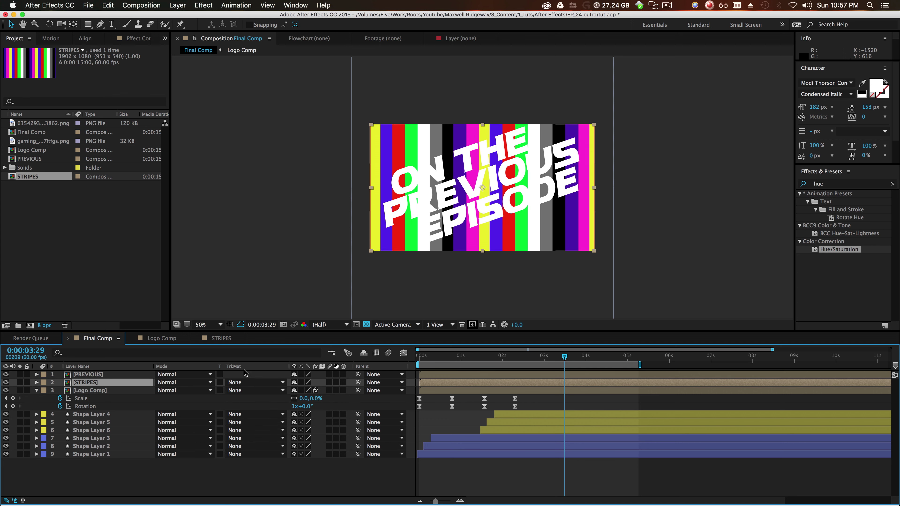
- Hide the Modes columns in the Final Comp timeline and show them again
right_click(131, 374)
mouse_move(163, 396)
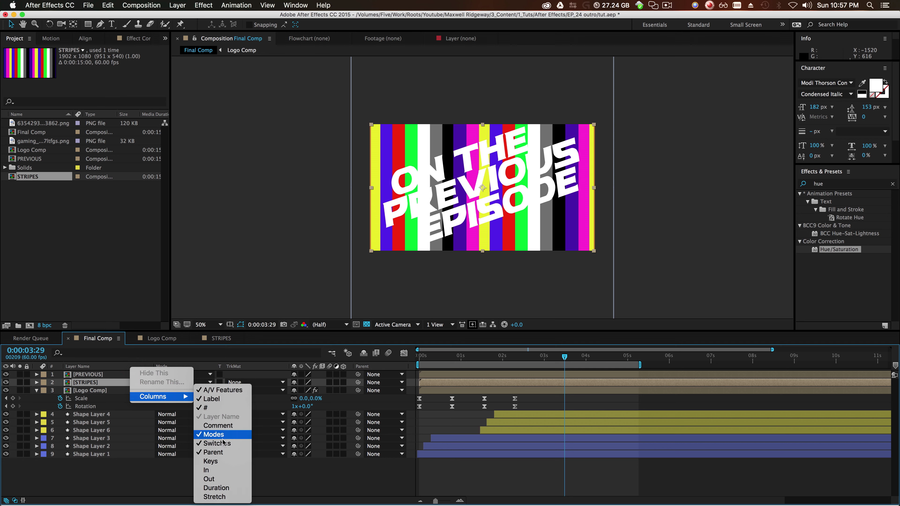
left_click(214, 434)
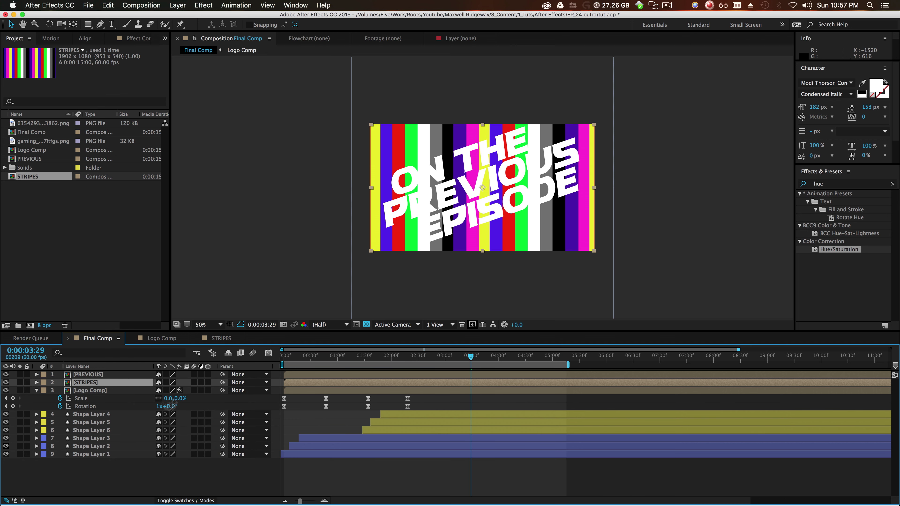
right_click(113, 368)
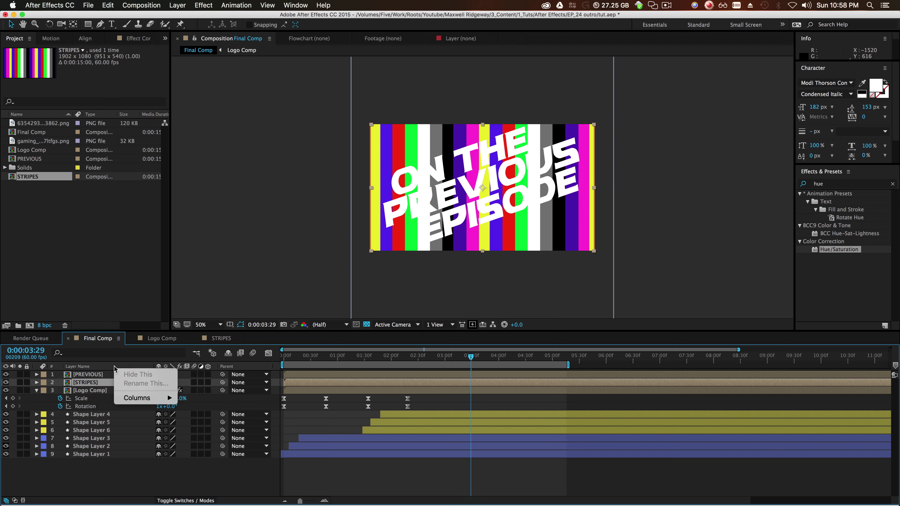
mouse_move(156, 398)
left_click(207, 438)
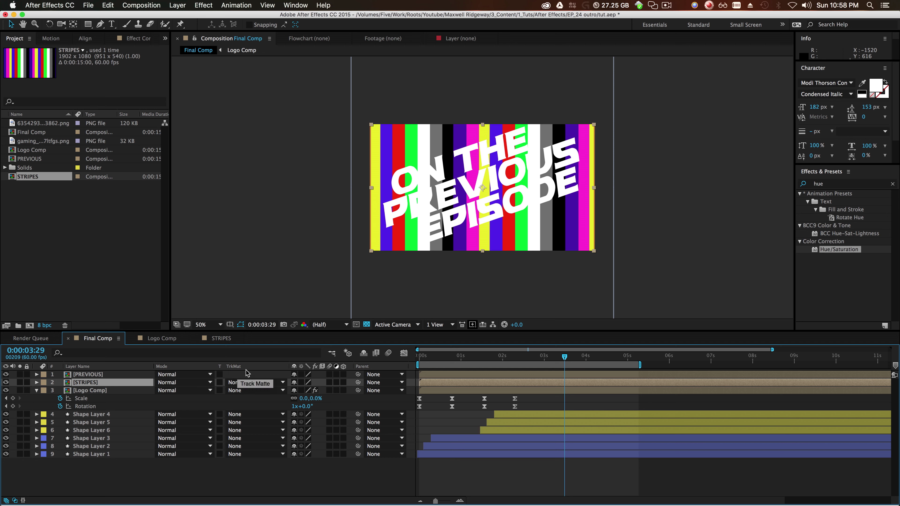
- Set the STRIPES layer's track matte to Alpha Matte "[PREVIOUS]" and compare the result with the PREVIOUS layer's visibility on and off
left_click(249, 382)
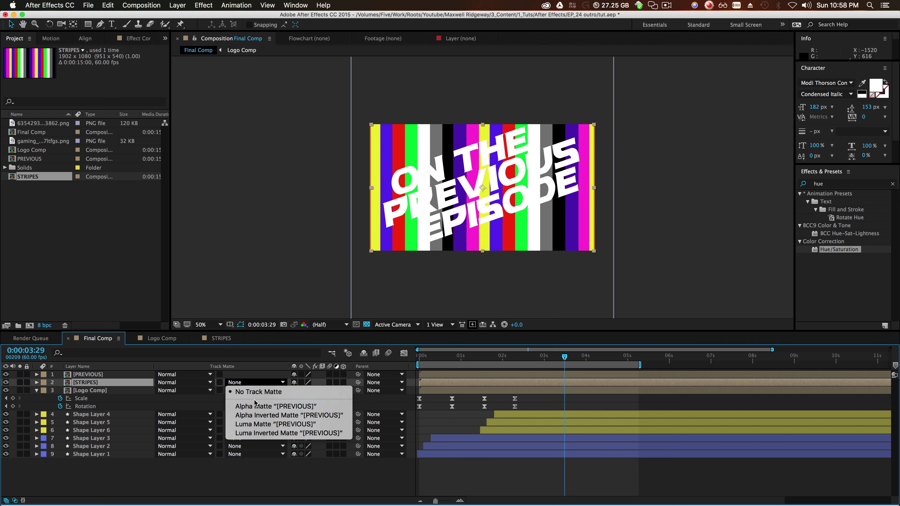
left_click(261, 407)
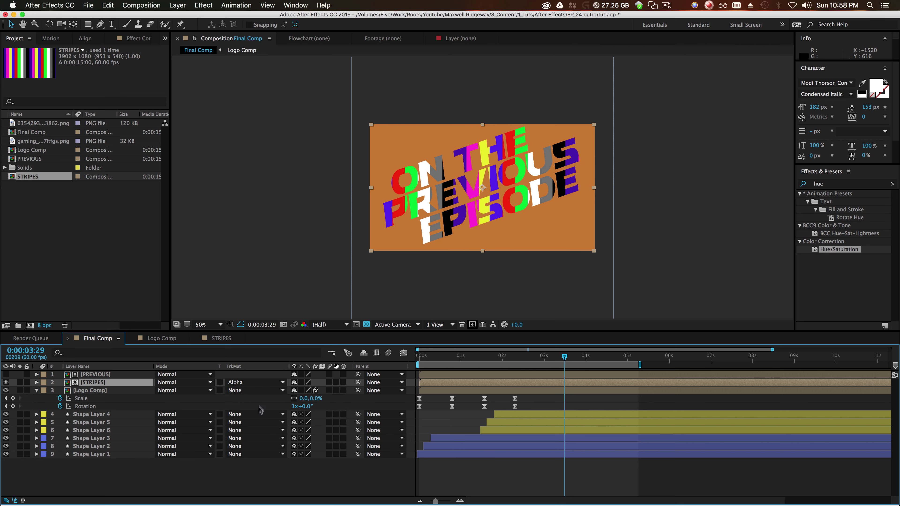
left_click(94, 374)
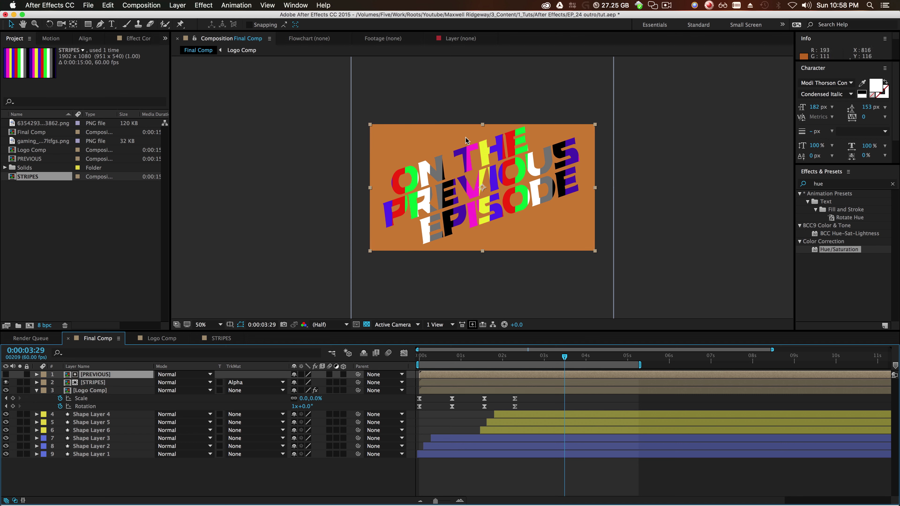
left_click(7, 374)
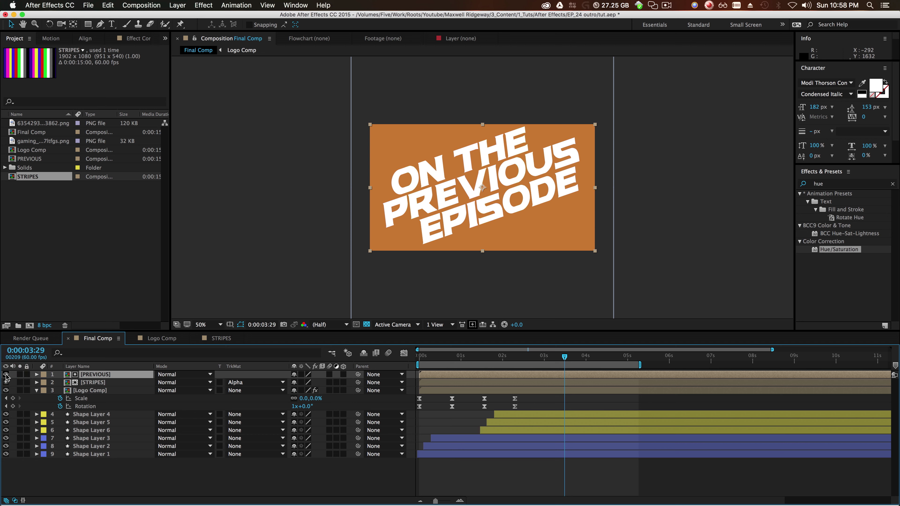
left_click(6, 374)
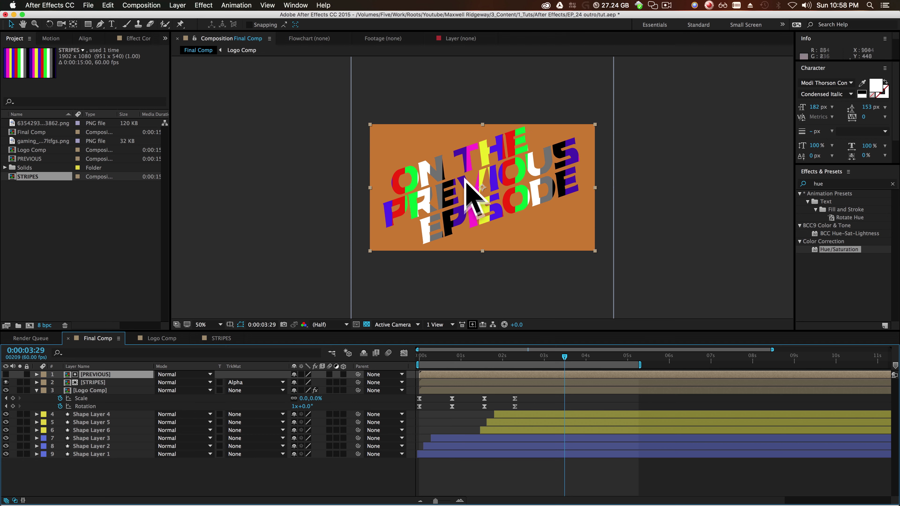
- Scrub Final Comp to preview the stripes moving inside the text, finishing at 0:00:03:45
left_click(105, 383)
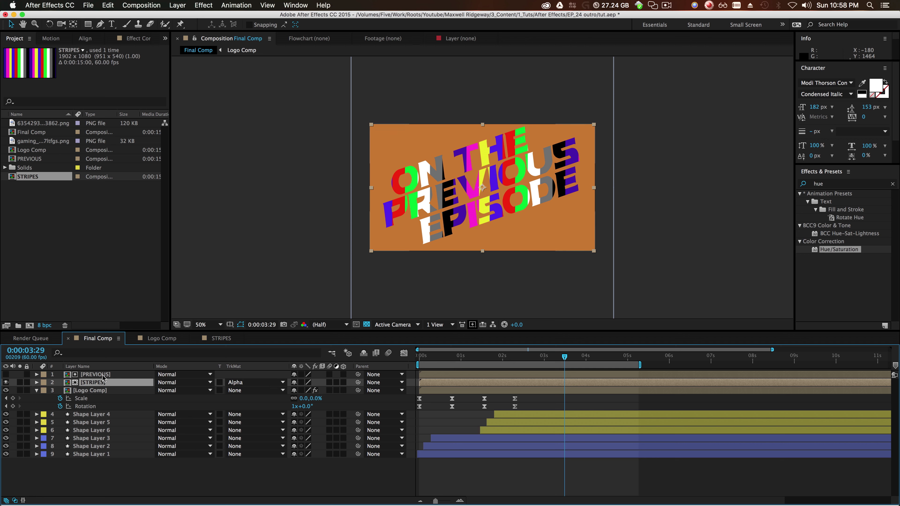
left_click(102, 375)
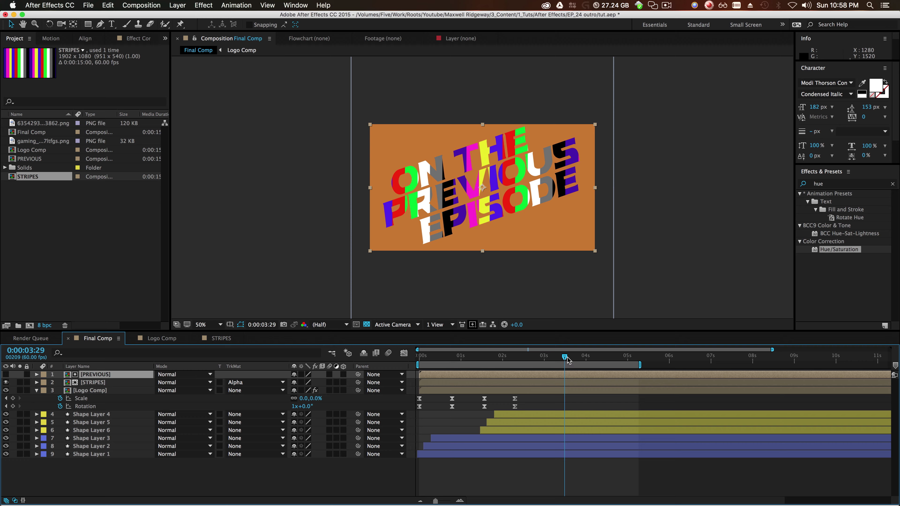
left_click_drag(568, 359, 596, 394)
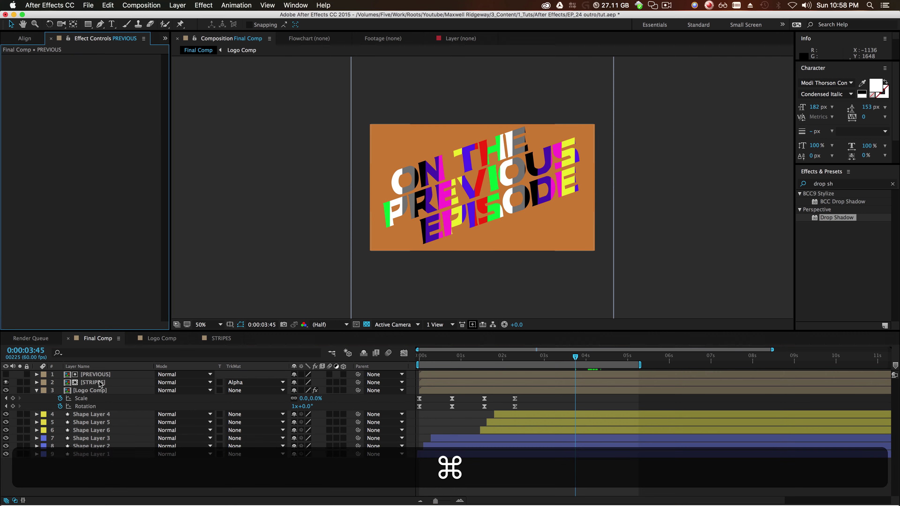
- Add a Drop Shadow layer style to the STRIPES layer and expand its settings
left_click(101, 383)
left_click(177, 5)
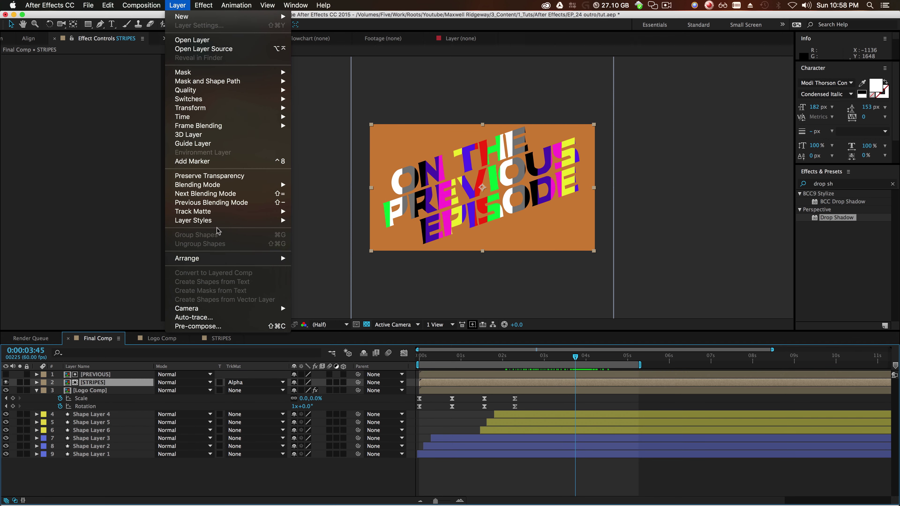
mouse_move(219, 220)
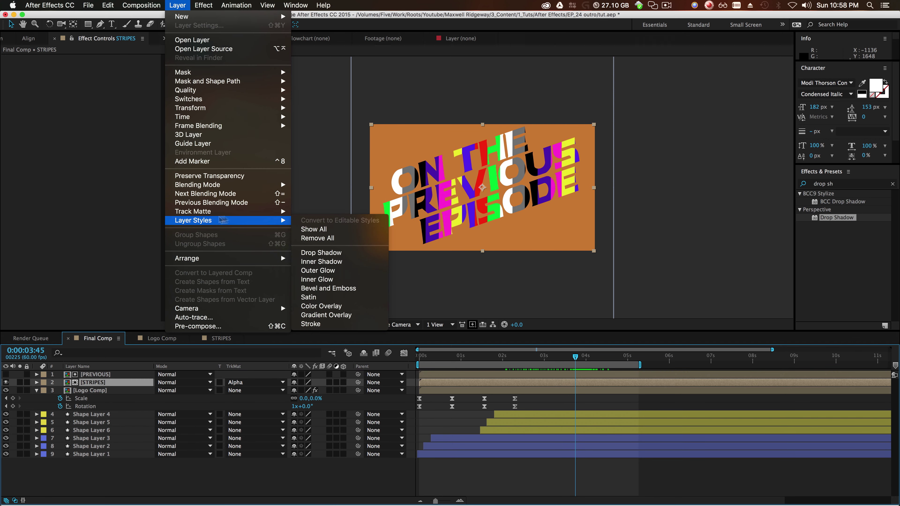
left_click(335, 252)
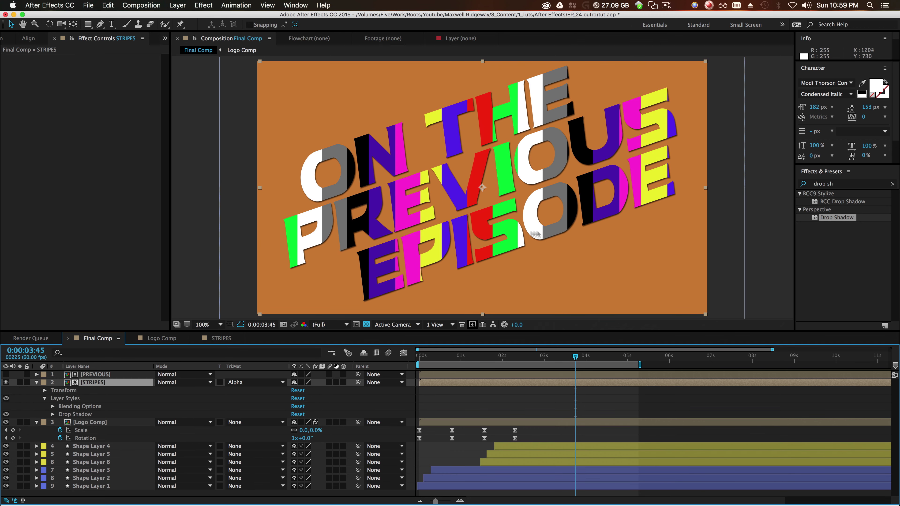
left_click(53, 414)
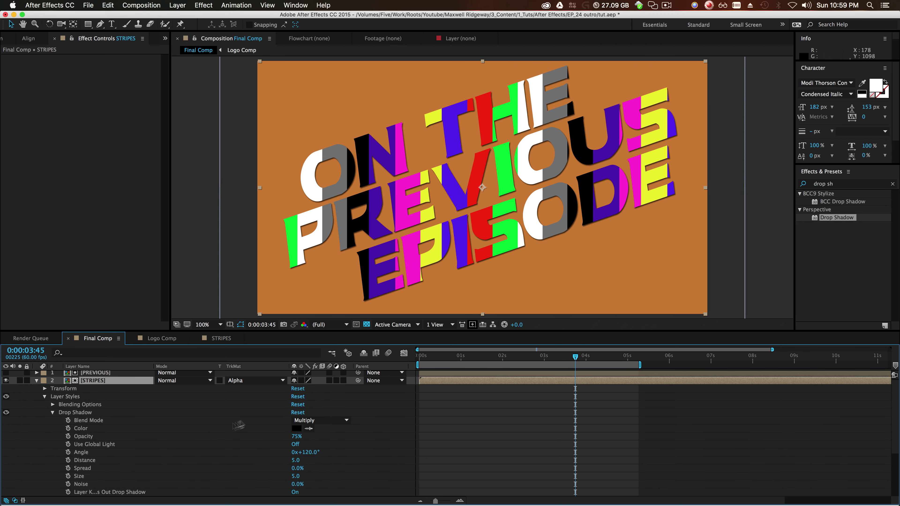
- Set the STRIPES drop shadow's distance to 21 and its angle to 145°
scroll(220, 457, "down", 1)
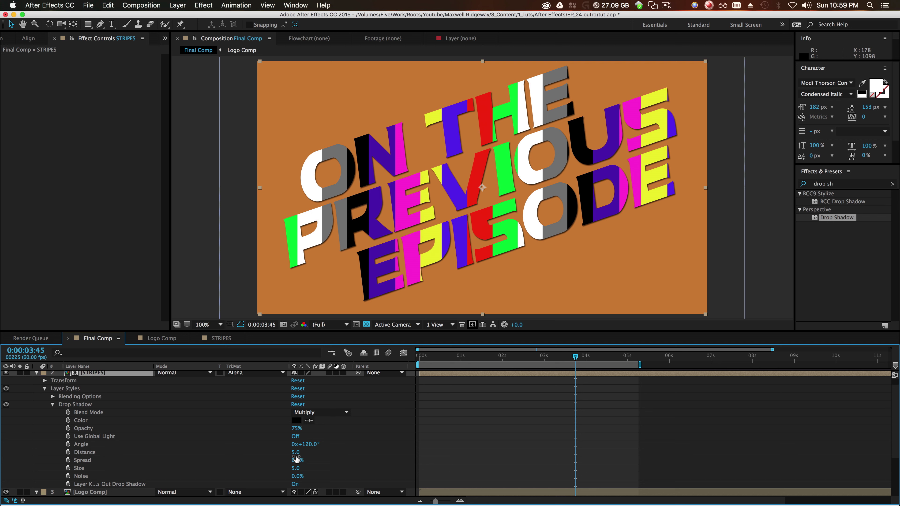
left_click(97, 454)
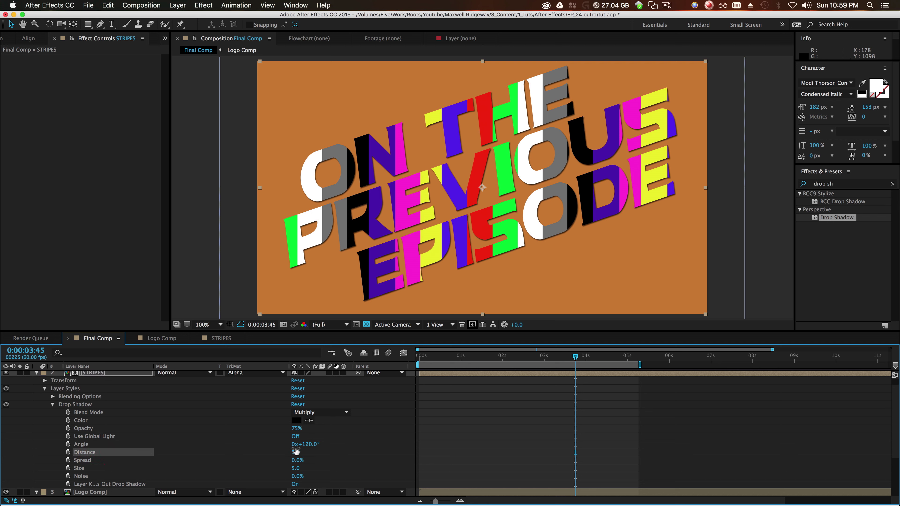
left_click_drag(296, 452, 326, 449)
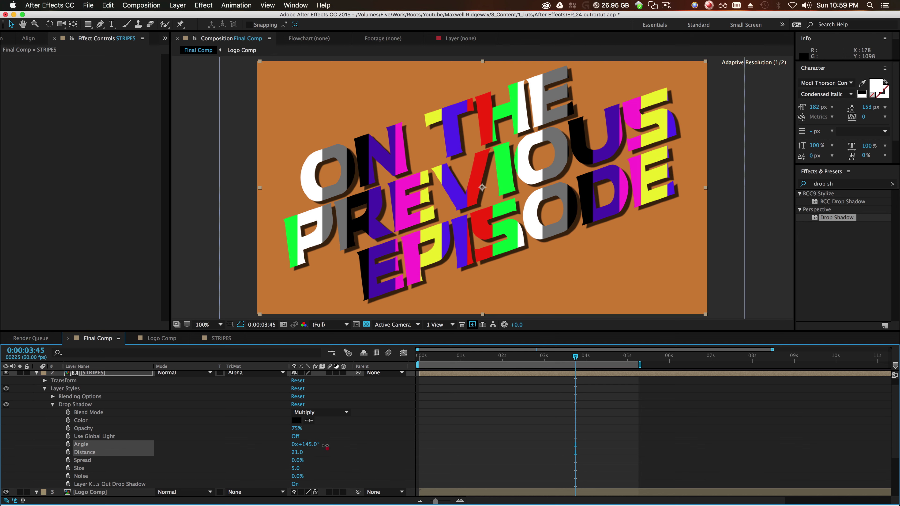
- Change the STRIPES drop shadow's color to white (FFFFFF) and its blend mode to Normal
left_click(296, 420)
left_click_drag(461, 302, 272, 187)
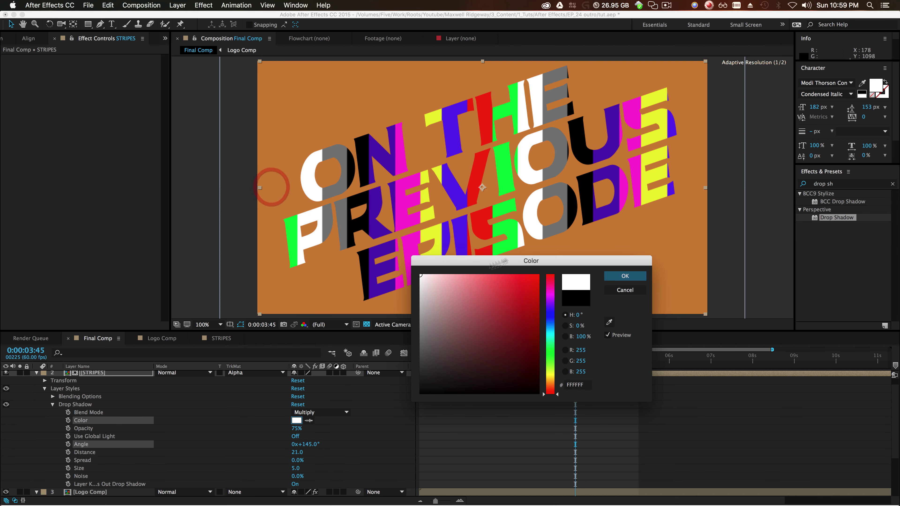
left_click(626, 276)
left_click(321, 412)
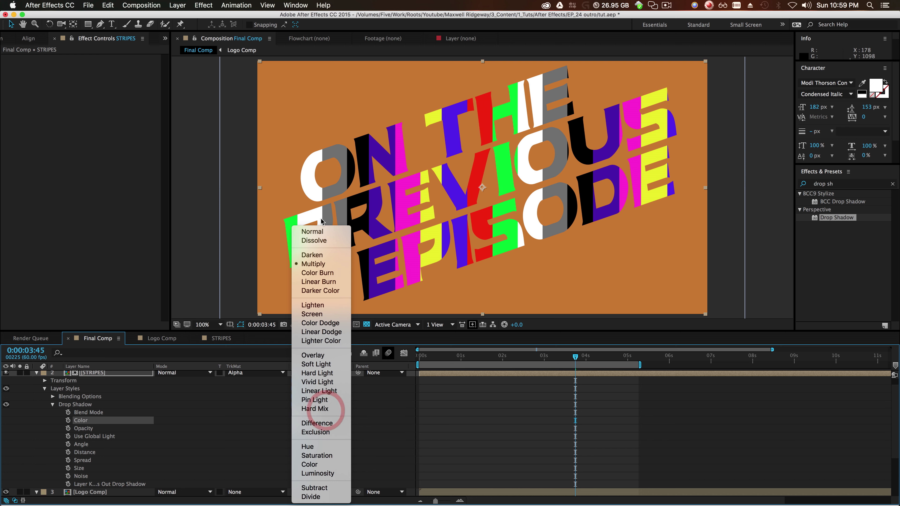
left_click(317, 232)
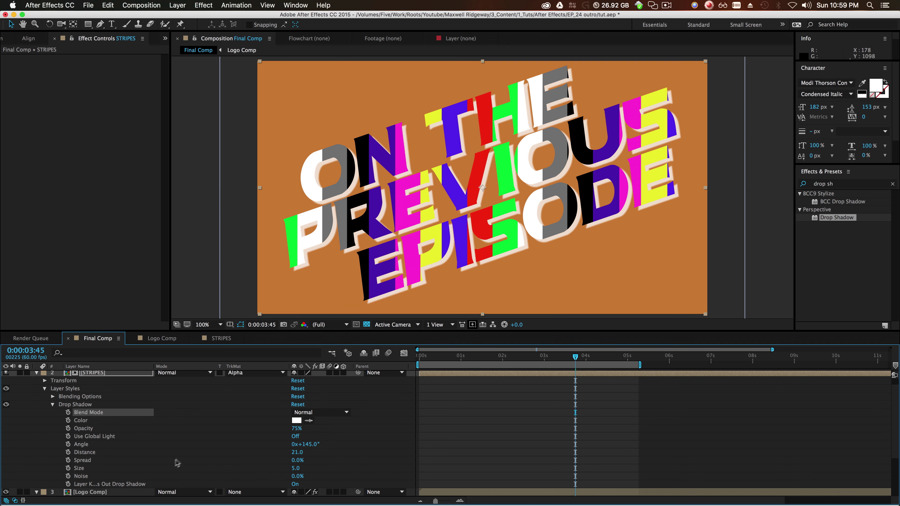
- Set the STRIPES drop shadow's size to 0 and its opacity to 100%
left_click(177, 472)
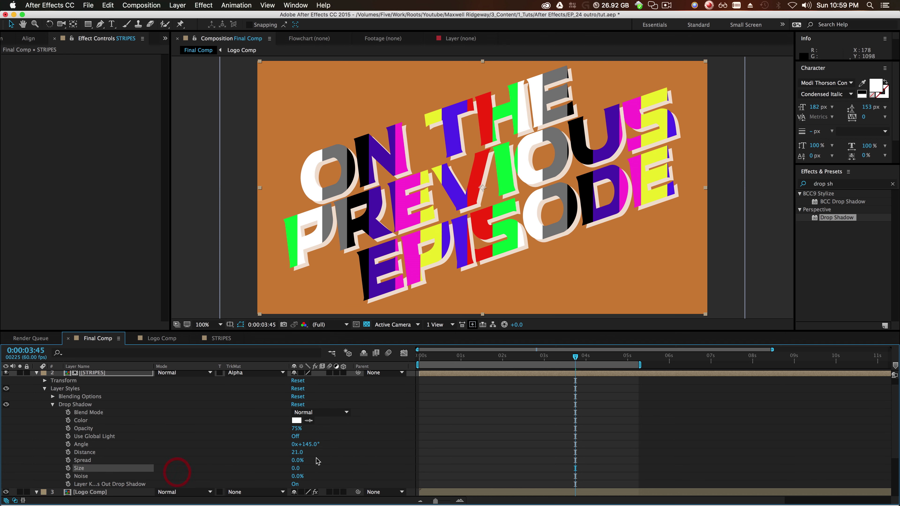
left_click_drag(294, 429, 312, 429)
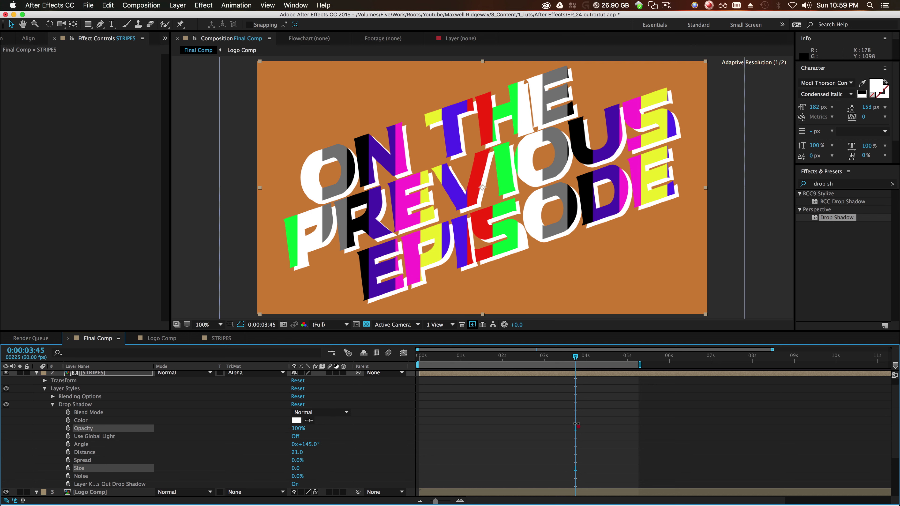
key("comma")
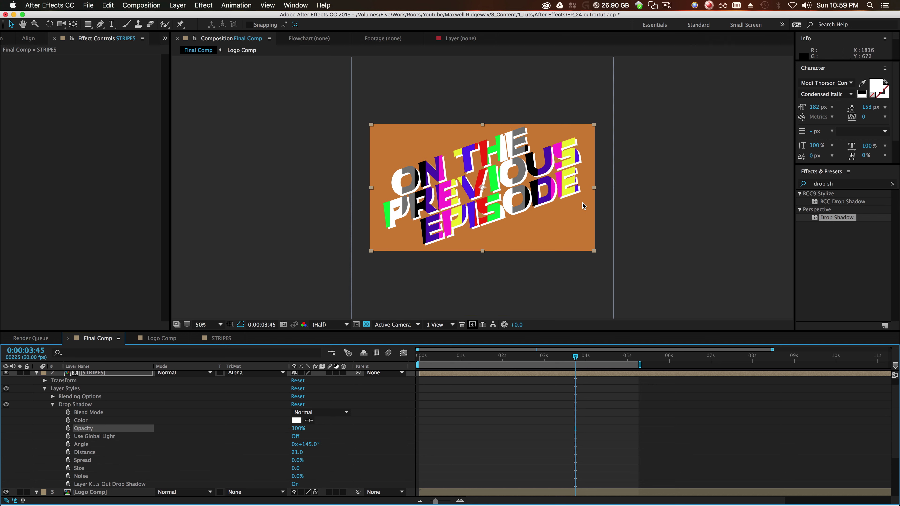
key("period")
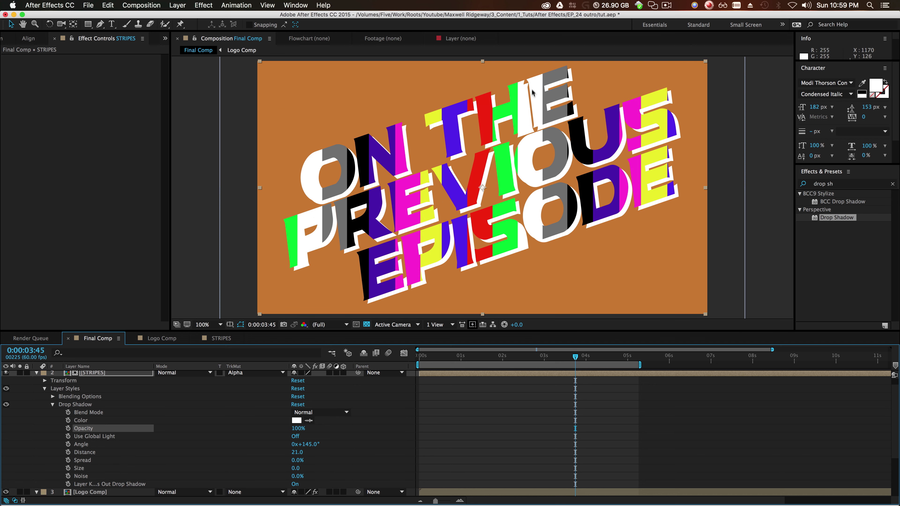
- Preview Final Comp from its first frame, stop playback near 0:00:05:00, deselect, and collapse the STRIPES layer's properties
key("Home")
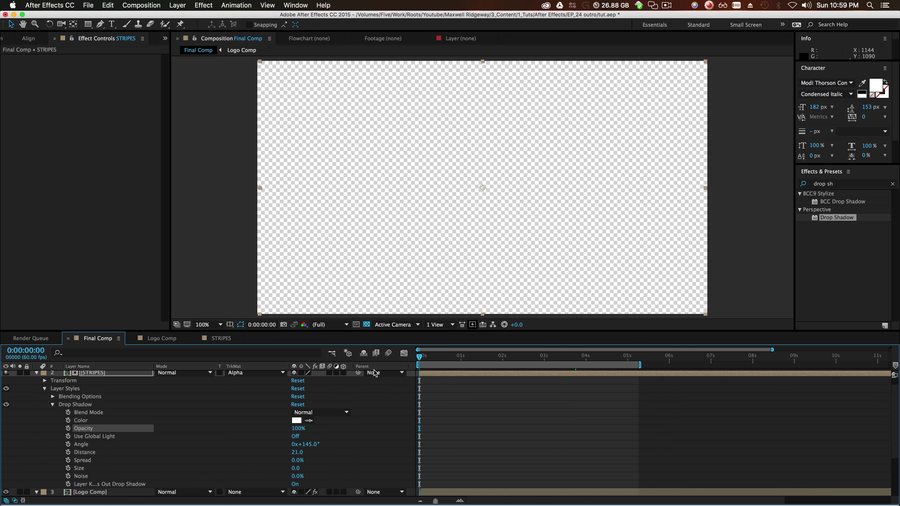
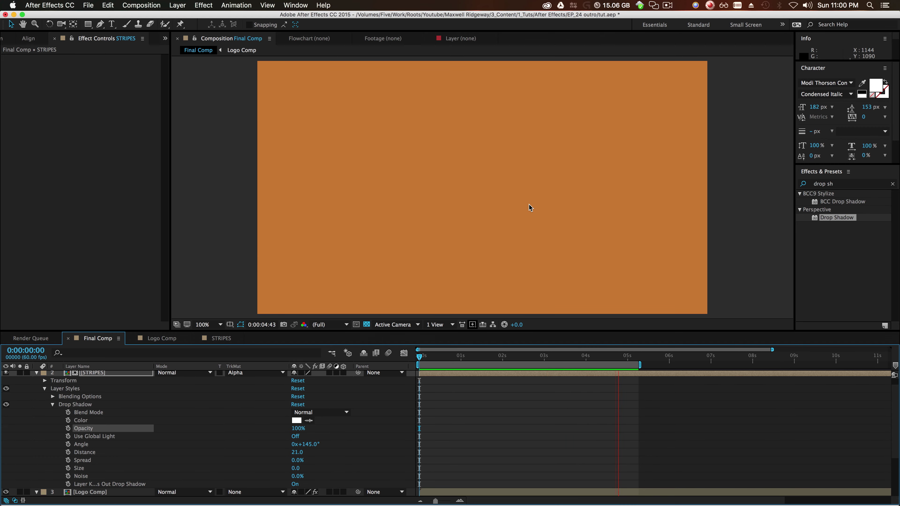
key("space")
key("comma")
left_click(697, 227)
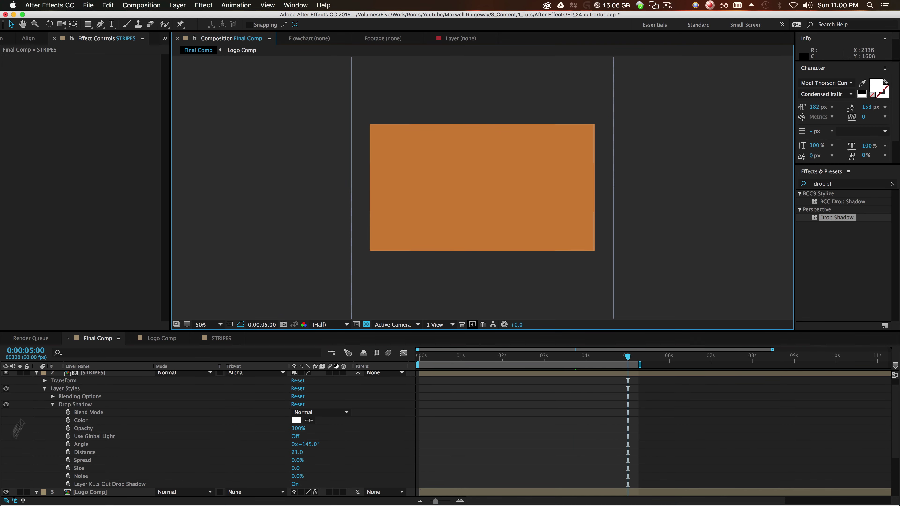
left_click(36, 374)
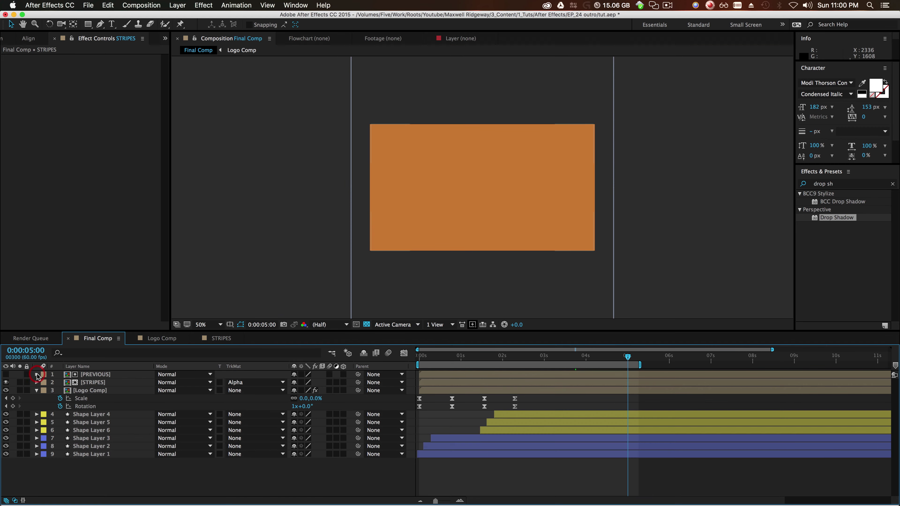
- Try duplicating Shape Layers 4, 5 and 6 and shifting the copies to start around the four-second mark
left_click(497, 431)
left_click(508, 418)
left_click(508, 428)
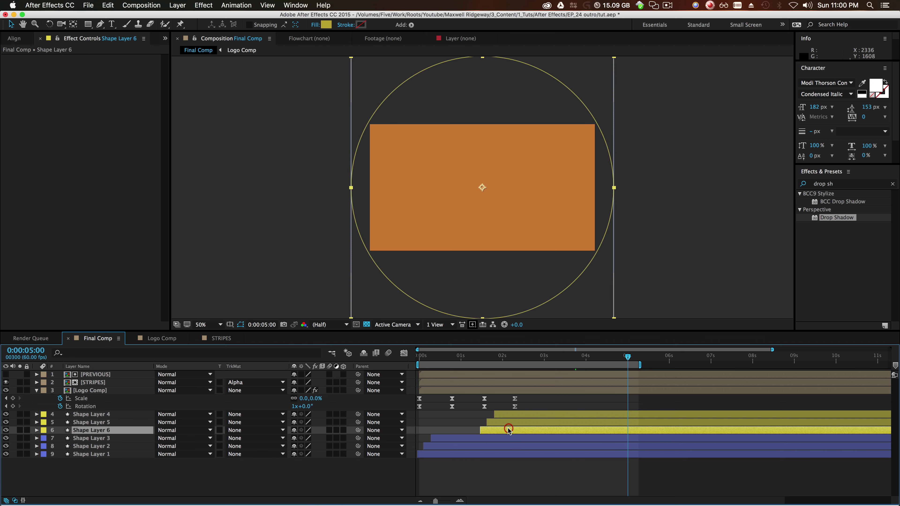
left_click(513, 416, "shift")
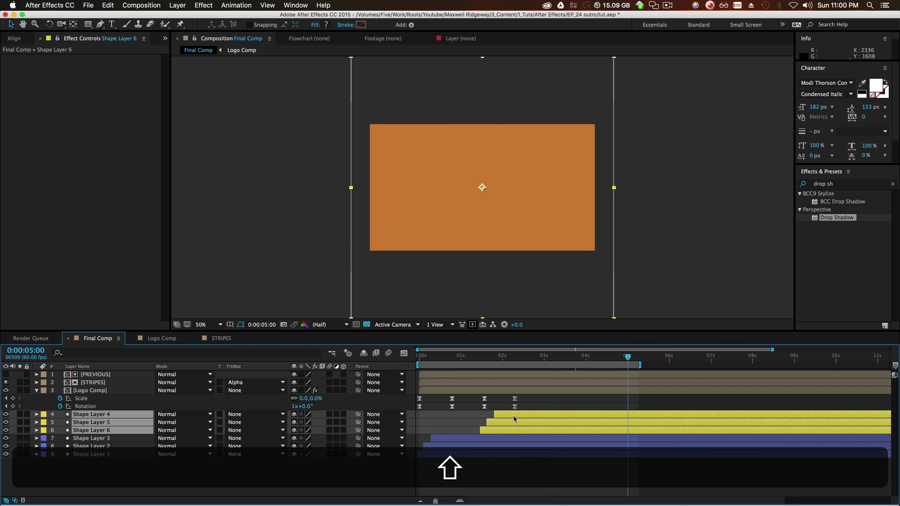
key("super+v")
left_click_drag(510, 430, 609, 430)
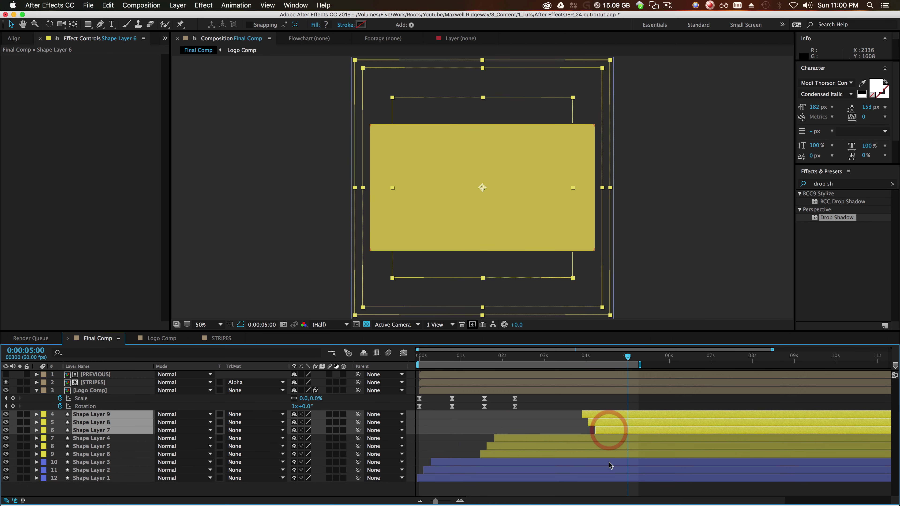
- Undo the shift and the duplication of the three yellow shape layers
key("super+z")
key("super+z")
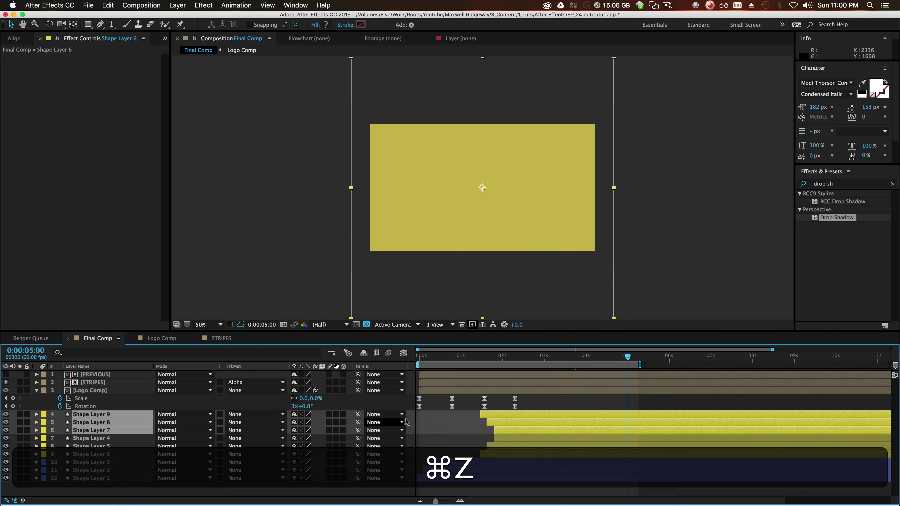
key("super+z")
key("super+z")
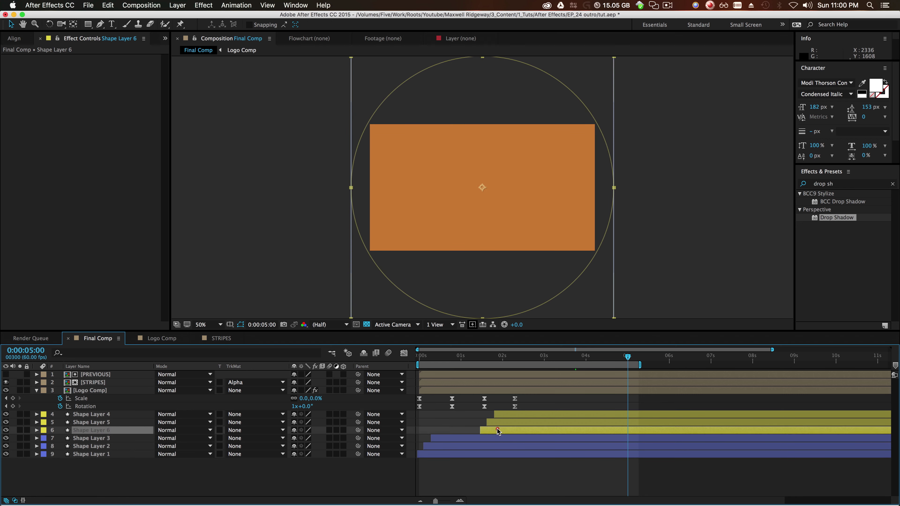
key("super+shift+z")
key("super+shift+z")
key("super+v")
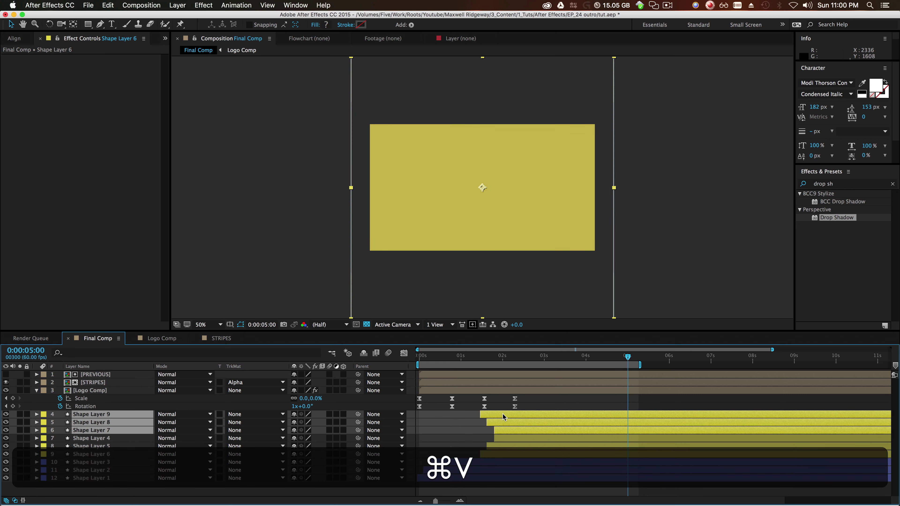
key("super+z")
- Copy Shape Layers 4, 5 and 6 in order and move the pasted copies to start around the four-second mark
left_click(497, 415)
left_click(498, 430, "shift")
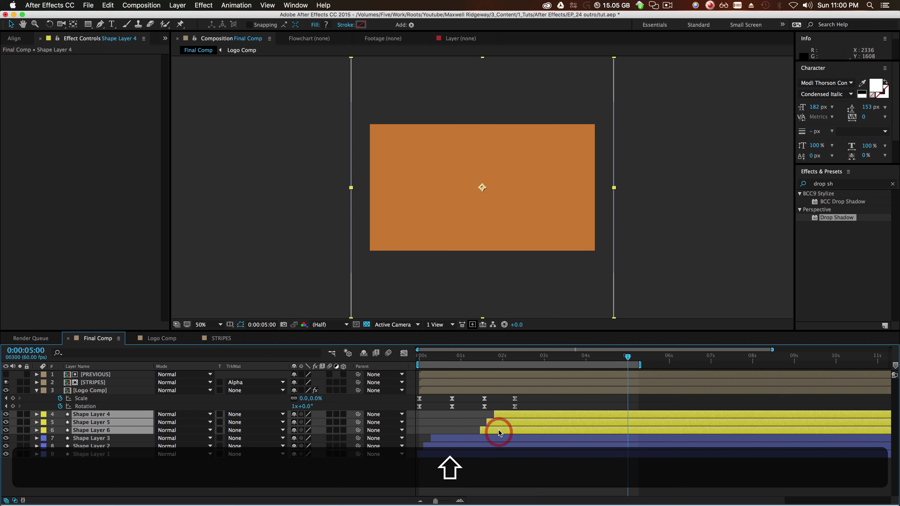
key("super+shift+c")
key("super+v")
left_click_drag(497, 428, 590, 432)
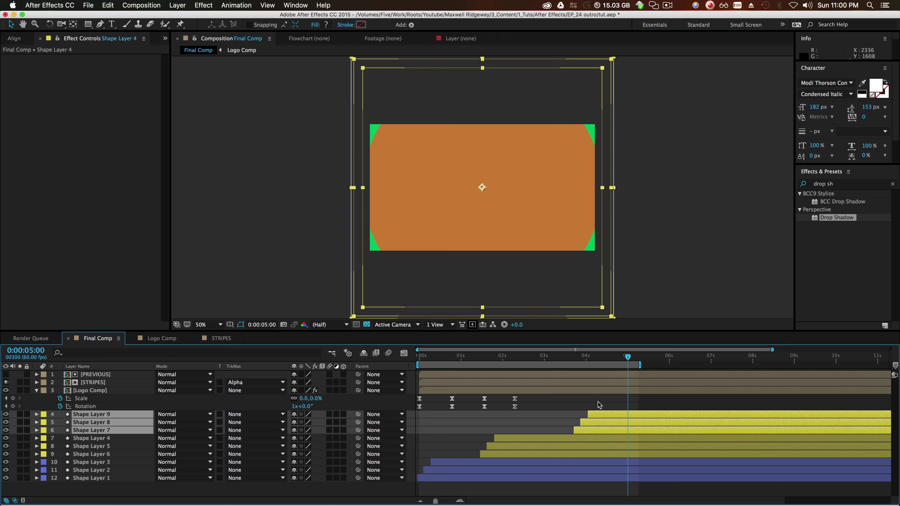
left_click_drag(602, 436, 609, 435)
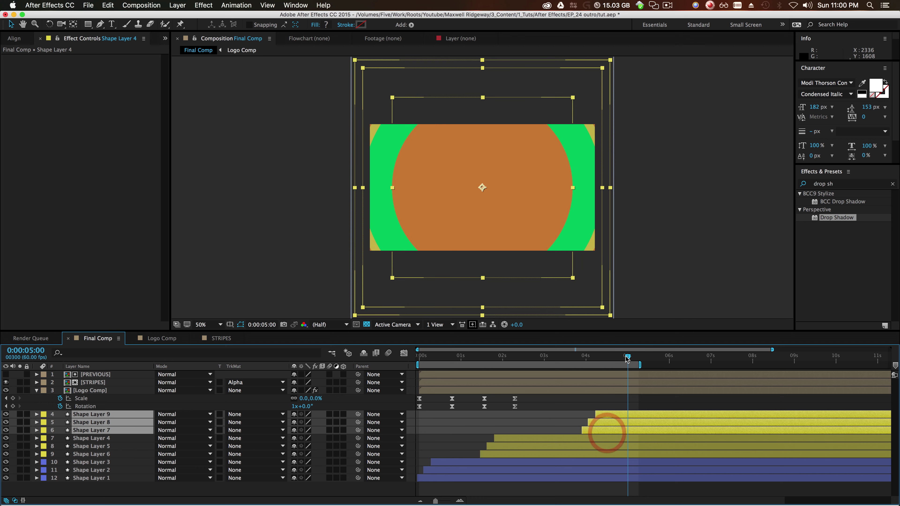
- Shift the three copied shape layers earlier to start at about 3.5 seconds, and scrub through the circle transition
left_click(604, 366)
mouse_move(605, 365)
left_mouse_down()
mouse_move(584, 371)
mouse_move(608, 374)
mouse_move(599, 374)
left_mouse_up()
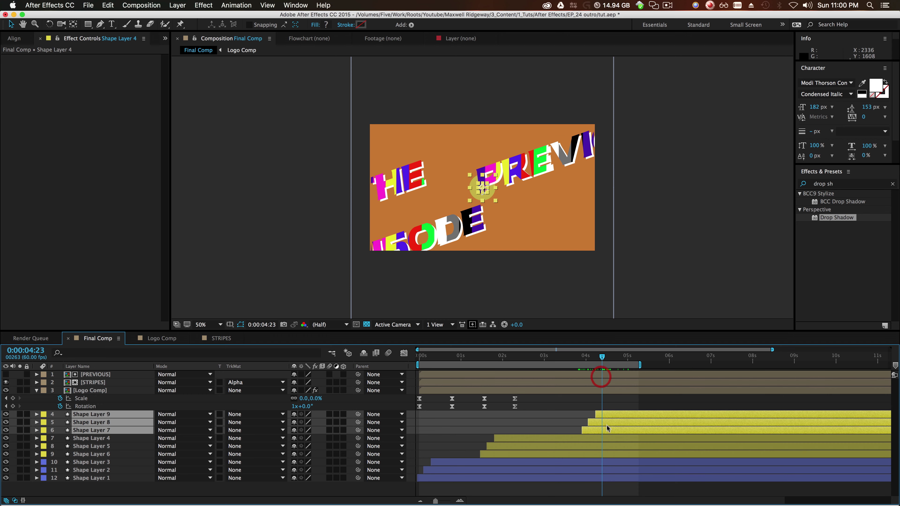
left_click_drag(604, 426, 587, 430)
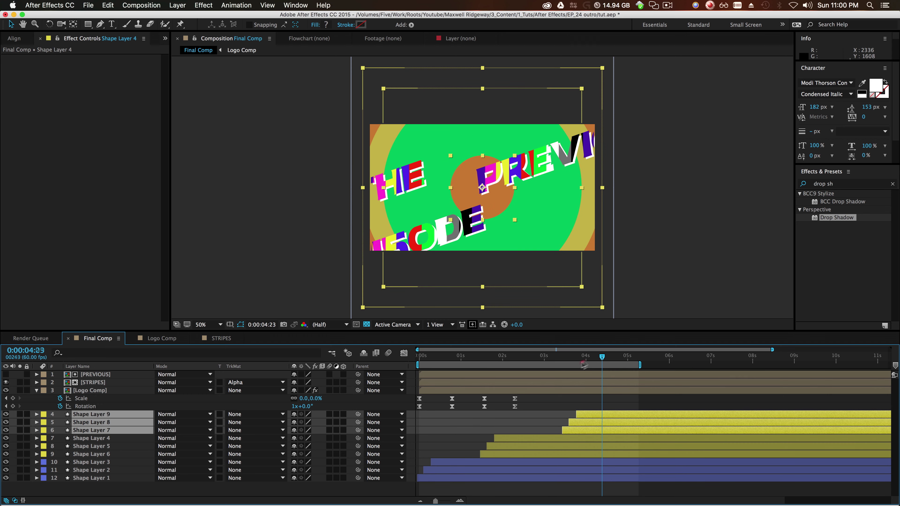
left_click_drag(584, 367, 599, 439)
- Change the fill of Shape Layer 7 to teal blue
left_click(613, 430)
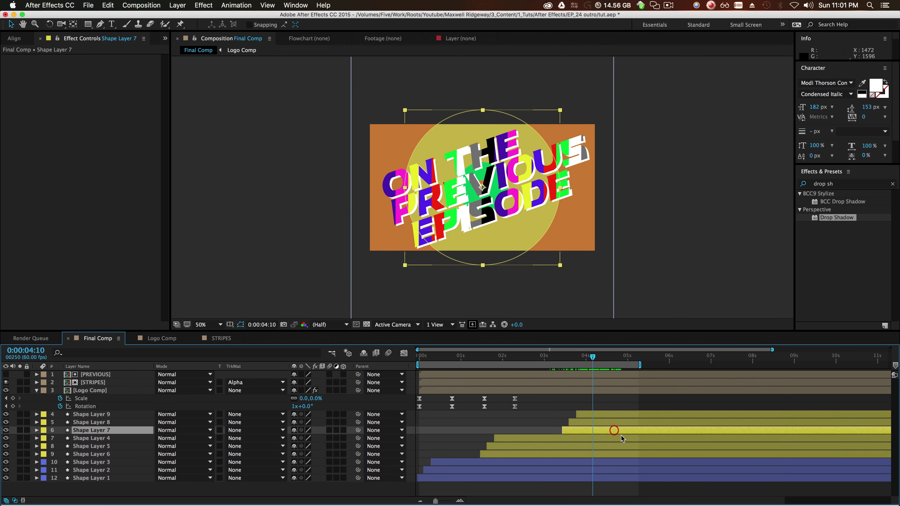
left_click(324, 25)
left_click_drag(557, 354, 553, 333)
left_click(628, 279)
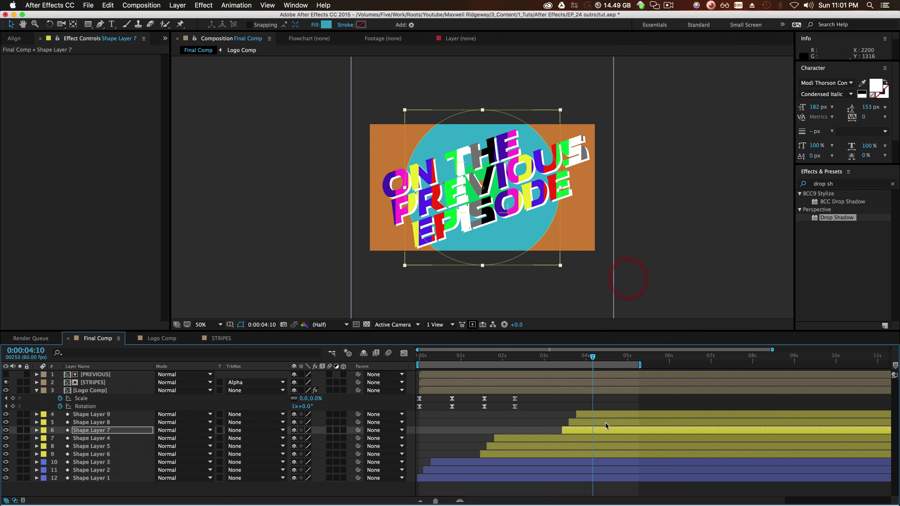
- Change the fill of Shape Layer 8 to near-black
left_click(606, 422)
left_click(324, 25)
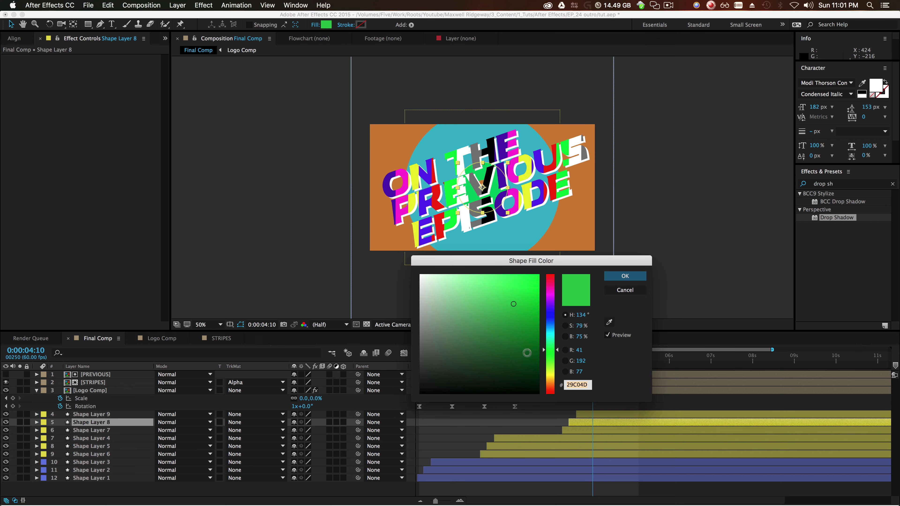
mouse_move(485, 356)
left_mouse_down()
mouse_move(411, 381)
mouse_move(442, 367)
left_mouse_up()
left_click(625, 276)
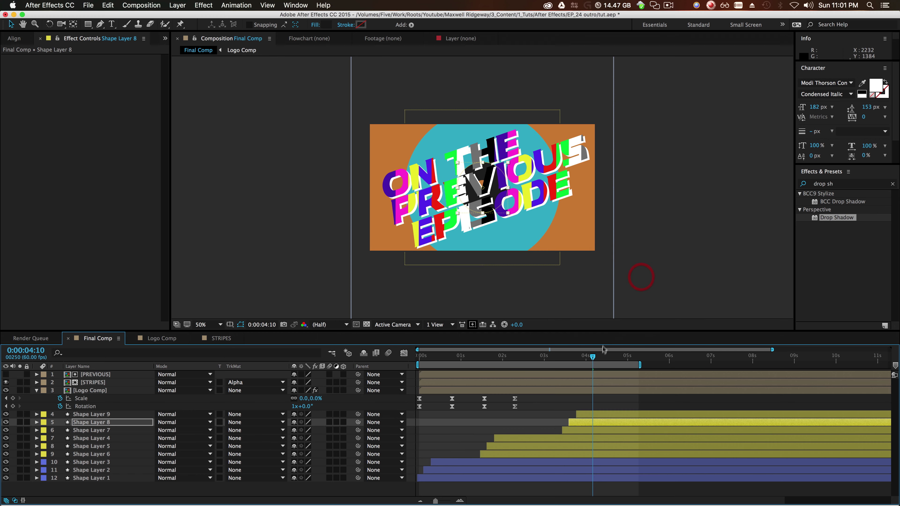
- Change the fill of Shape Layer 9 to white (FFFFFF) and check the circles around 0:00:04:22
mouse_move(594, 357)
left_mouse_down()
mouse_move(609, 367)
mouse_move(599, 366)
left_mouse_up()
left_click(602, 415)
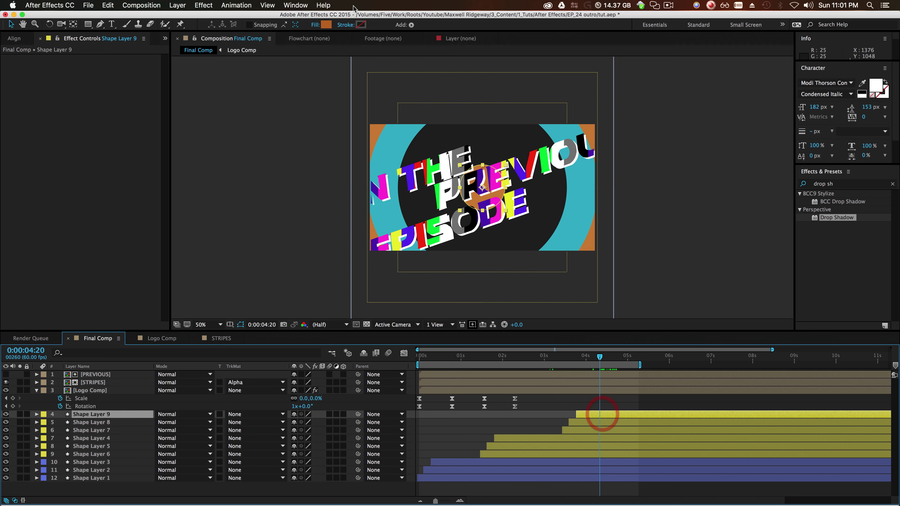
left_click(326, 24)
left_click_drag(426, 280, 309, 218)
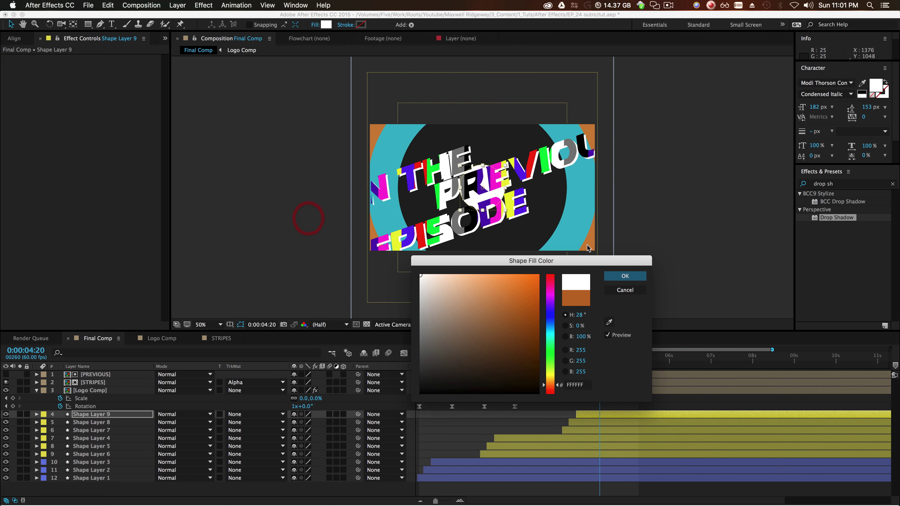
left_click(625, 276)
left_click_drag(601, 358, 603, 366)
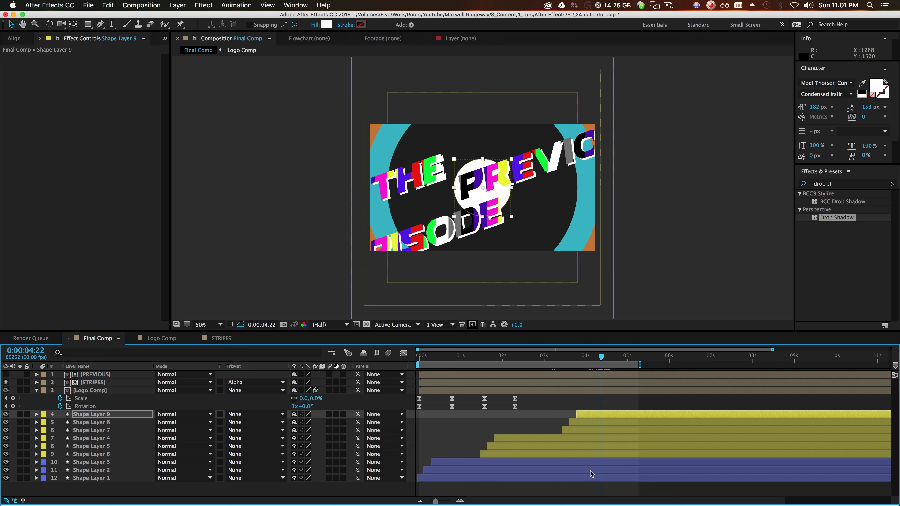
left_click(663, 484)
- Duplicate Shape Layer 9, shift the copy slightly later in time, and give it a red label
left_click(599, 416)
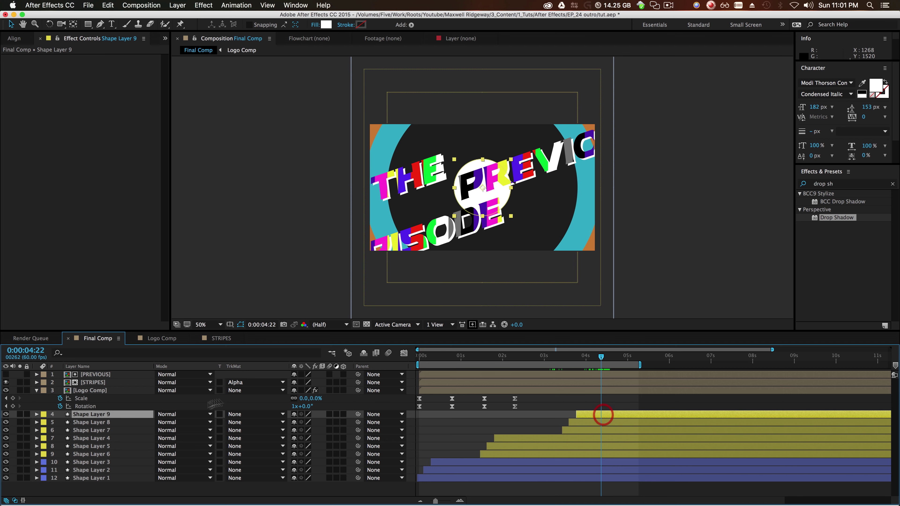
key("super+d")
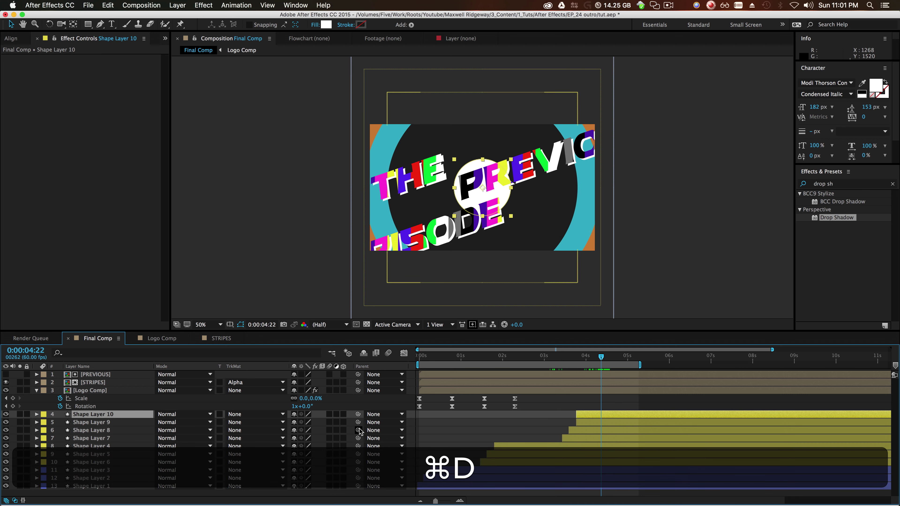
left_click_drag(590, 415, 596, 416)
left_click(41, 414)
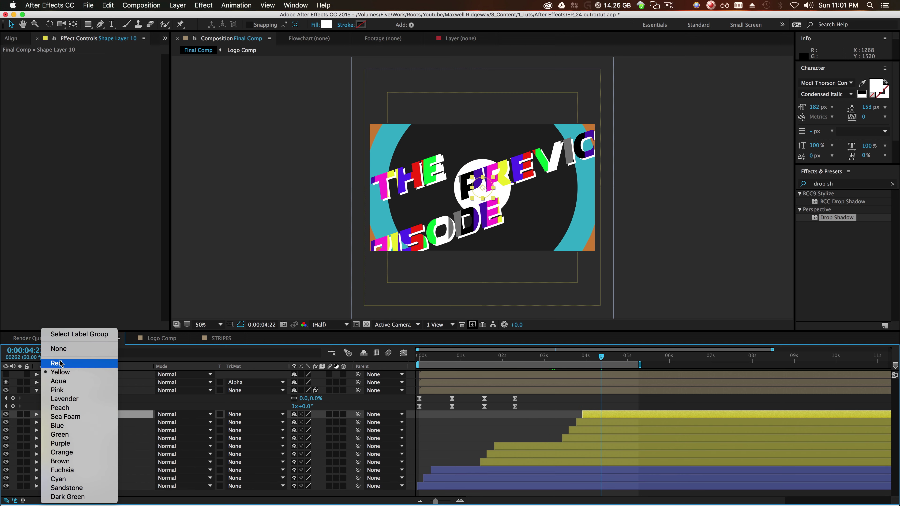
left_click(80, 362)
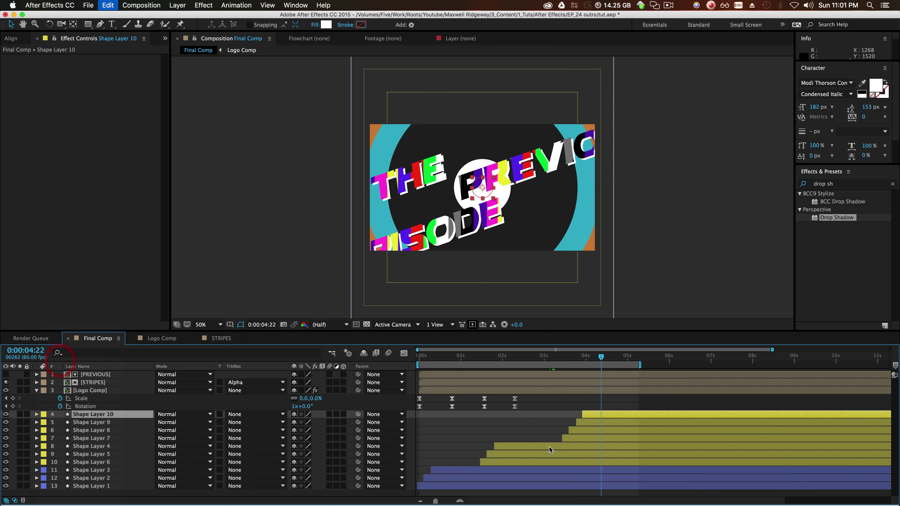
- Give Shape Layers 7, 8 and 9 a brown label
left_click(596, 422)
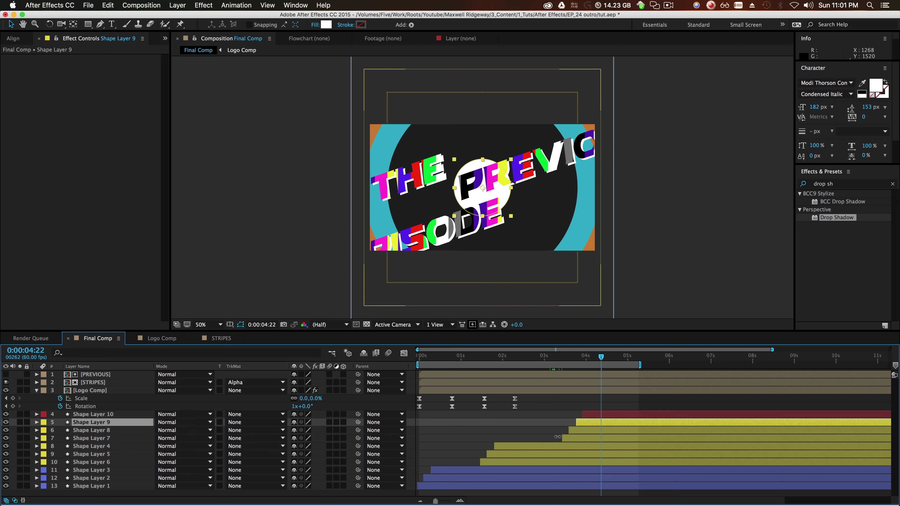
left_click(585, 438, "shift")
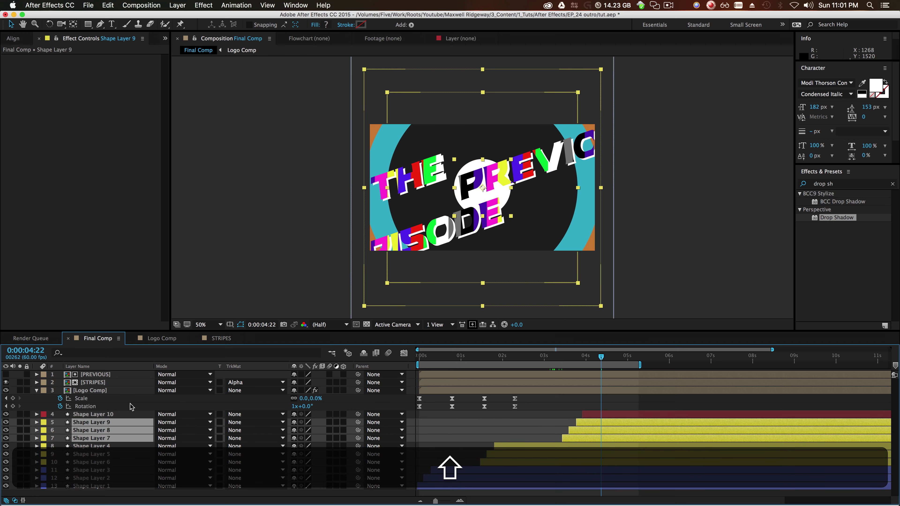
left_click(42, 430)
left_click(61, 461)
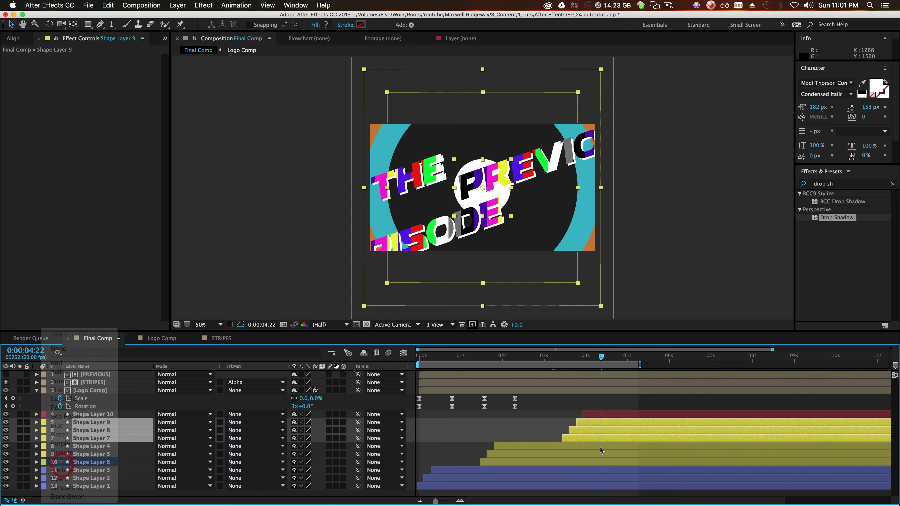
- Pre-compose Shape Layers 7, 8 and 9 into a new composition named Circle Transition, moving all attributes
right_click(602, 431)
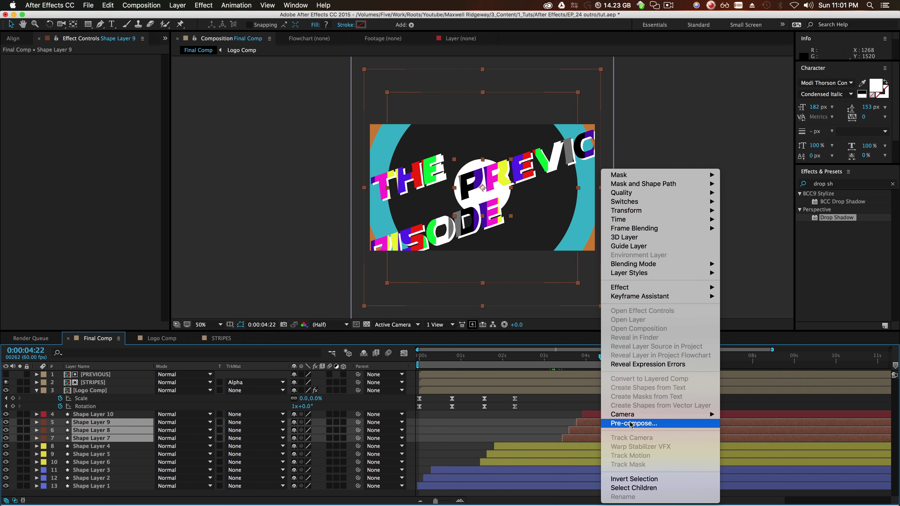
left_click(629, 423)
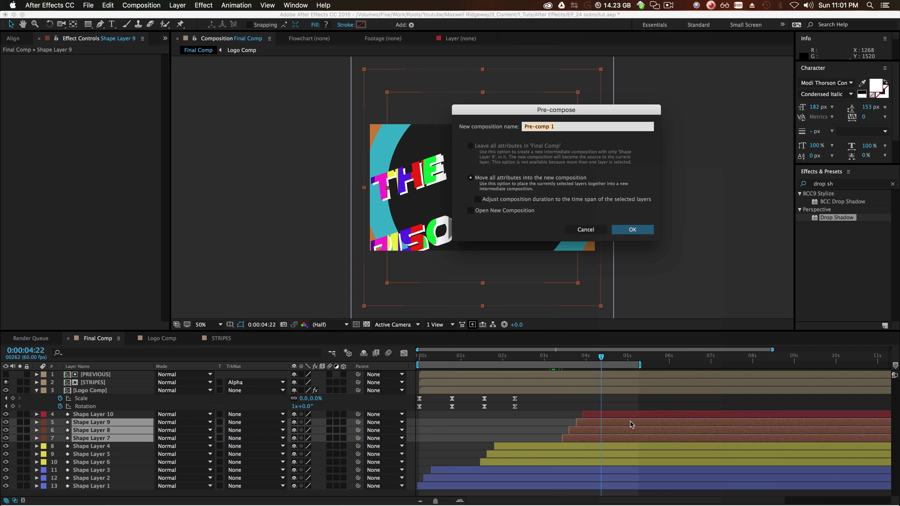
type("Circ")
type("ransition")
key("Return")
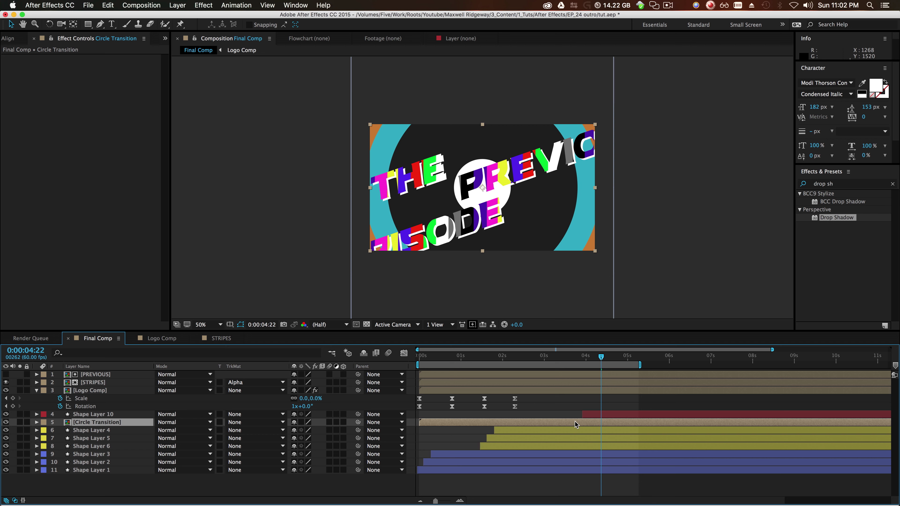
- Trim the start of the Circle Transition layer to 0:00:03:40
left_click_drag(601, 356, 572, 358)
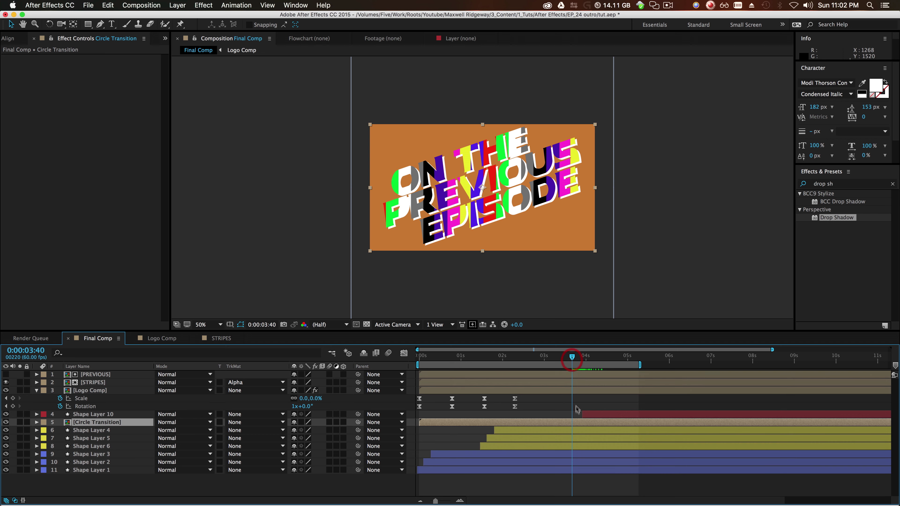
key("alt")
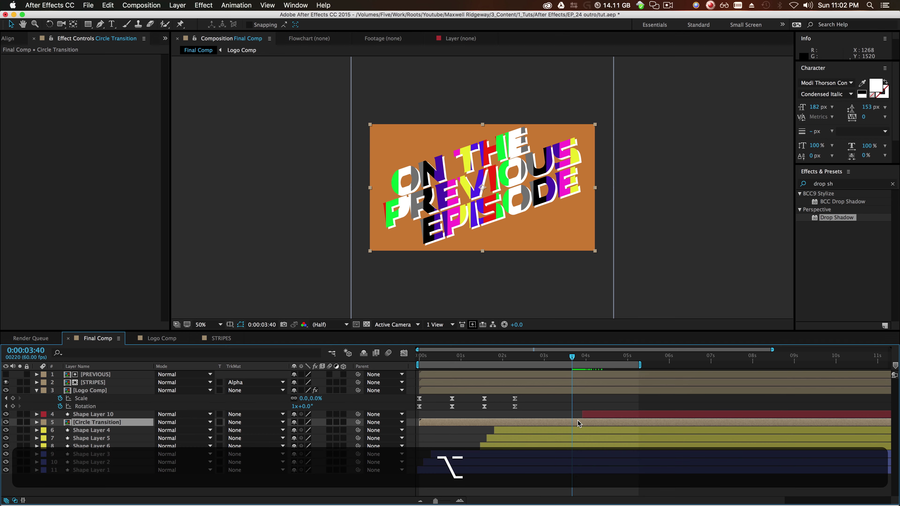
key("alt+bracketleft")
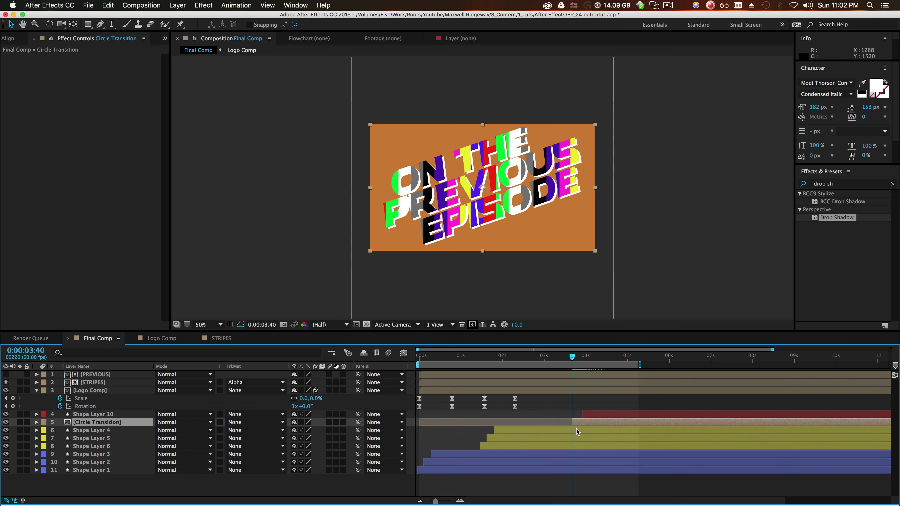
- Open the Circle Transition comp and trim it to a work area running from about 0:00:03:20 to its end
double_click(591, 421)
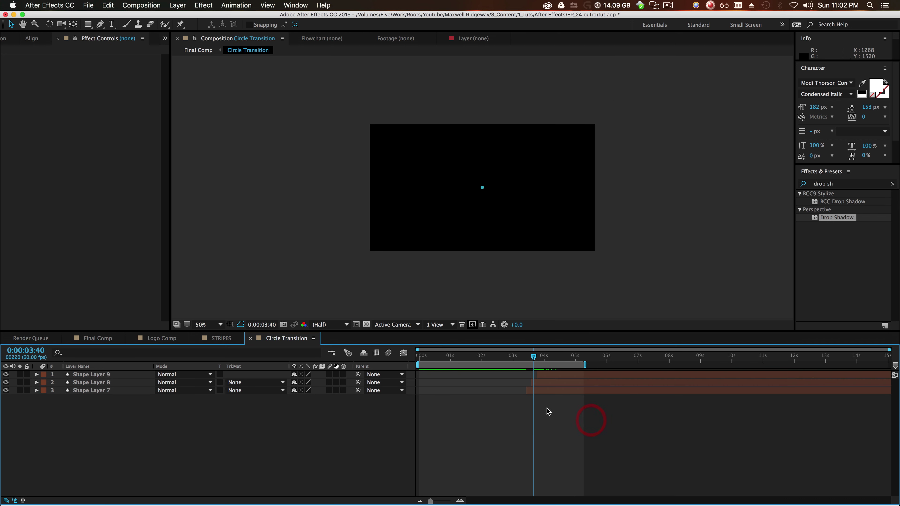
left_click_drag(451, 362, 549, 366)
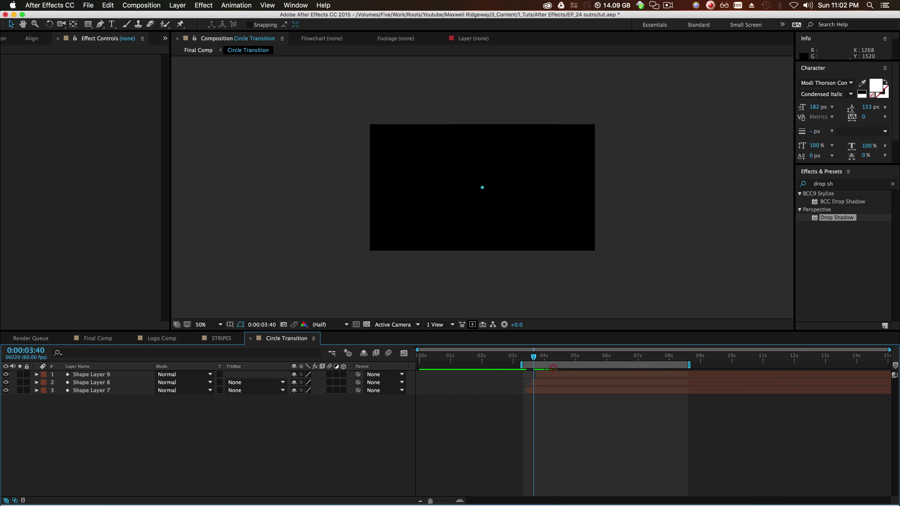
left_click_drag(689, 361, 889, 364)
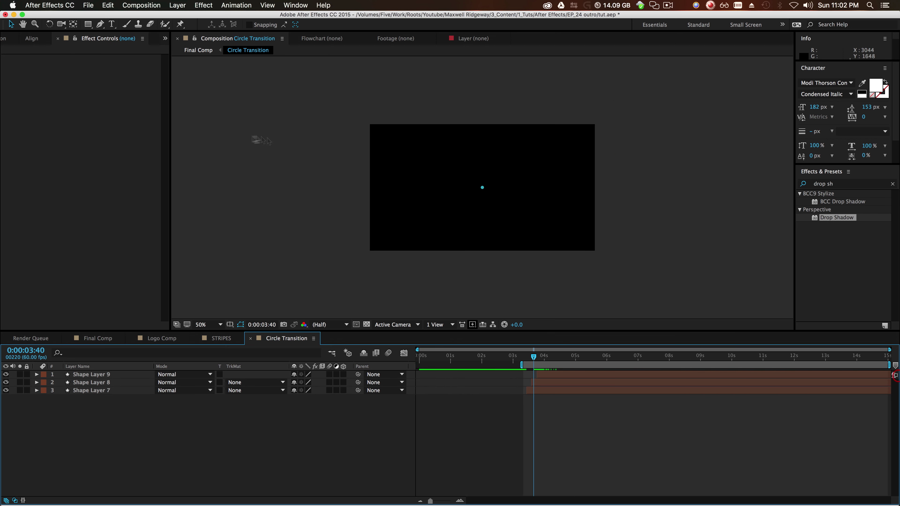
left_click(142, 5)
left_click(156, 48)
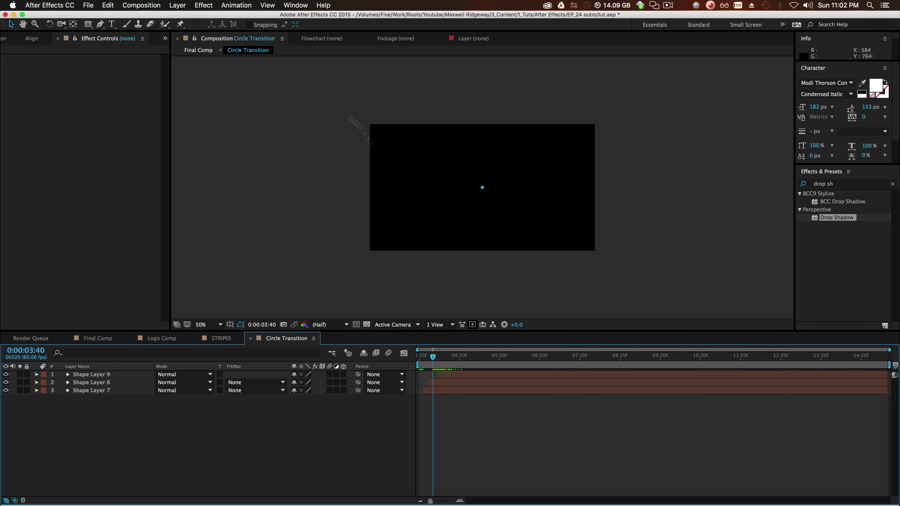
- In Final Comp, move Circle Transition to start at about 3.5 seconds and Shape Layer 10 at about 4.3 seconds
left_click(199, 50)
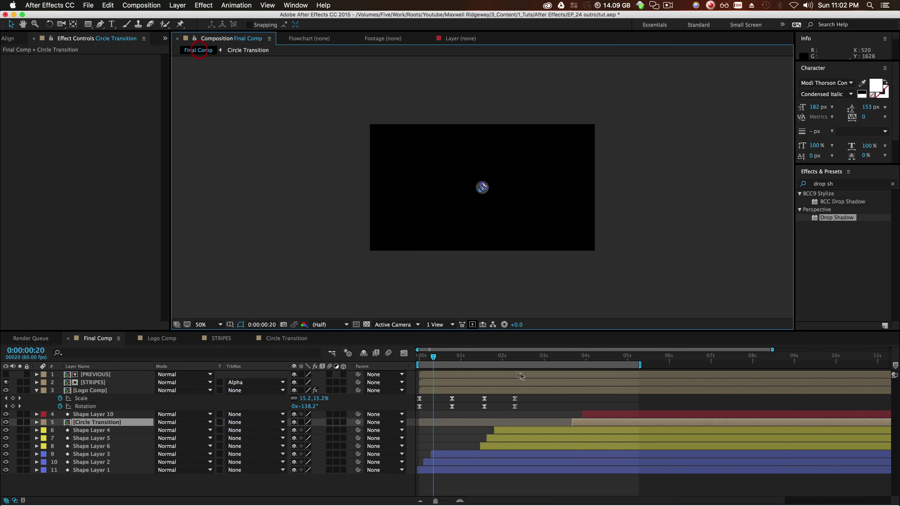
left_click(571, 420)
left_click_drag(478, 424, 611, 427)
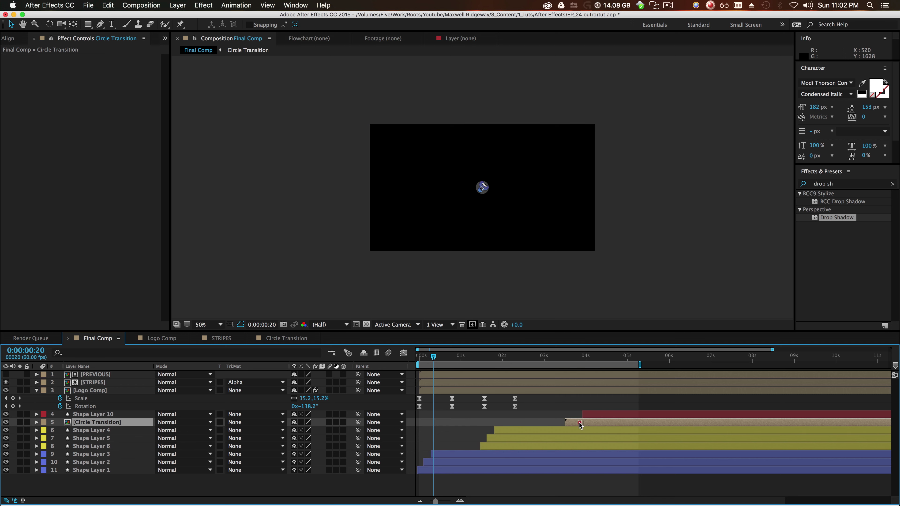
left_click_drag(545, 352, 617, 414)
left_click_drag(596, 359, 616, 361)
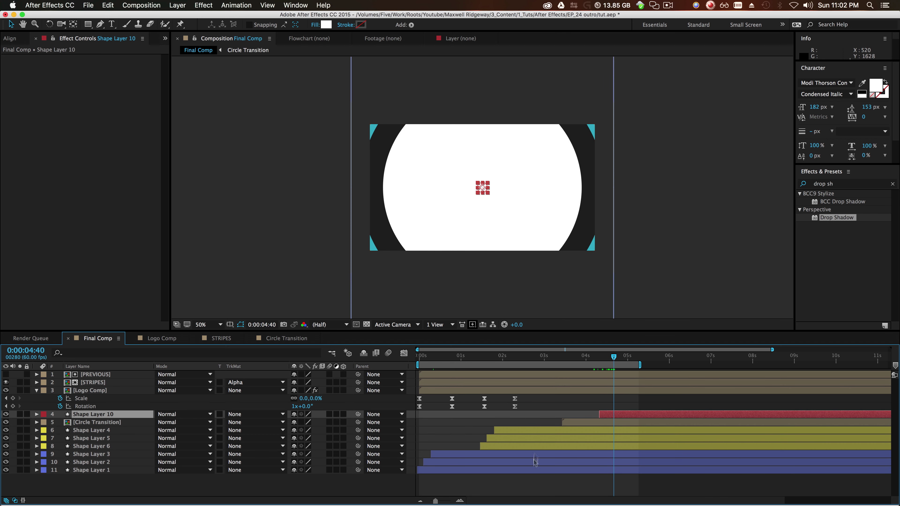
- Trim the ends of Shape Layers 1 to 6 in Final Comp to 0:00:04:40
left_click(559, 430)
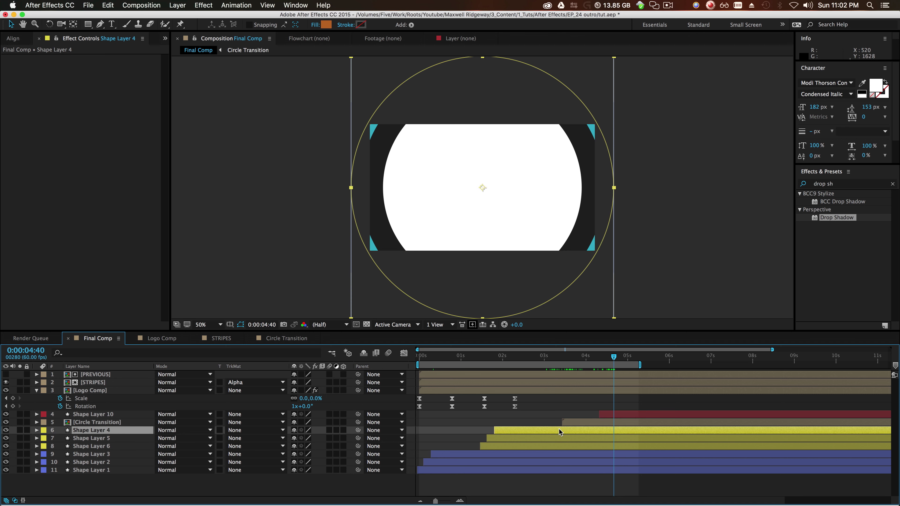
left_click(575, 470, "shift")
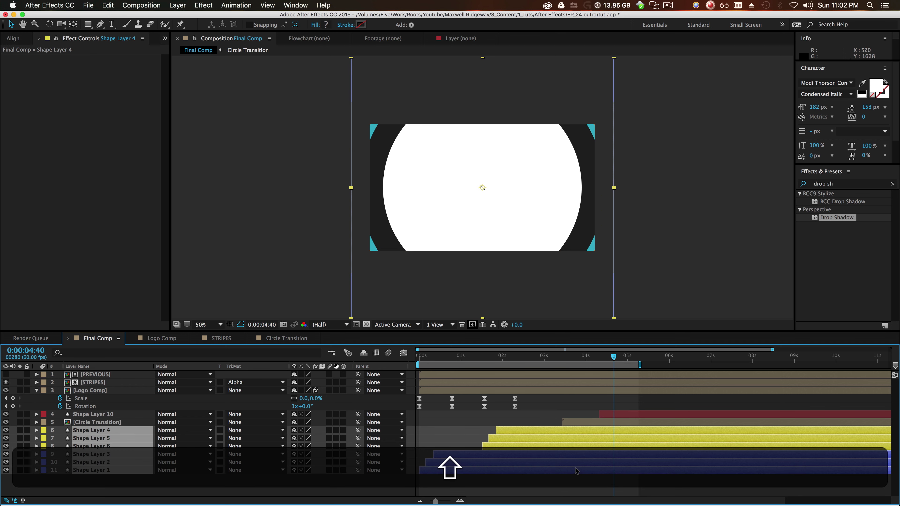
key("alt+bracketright")
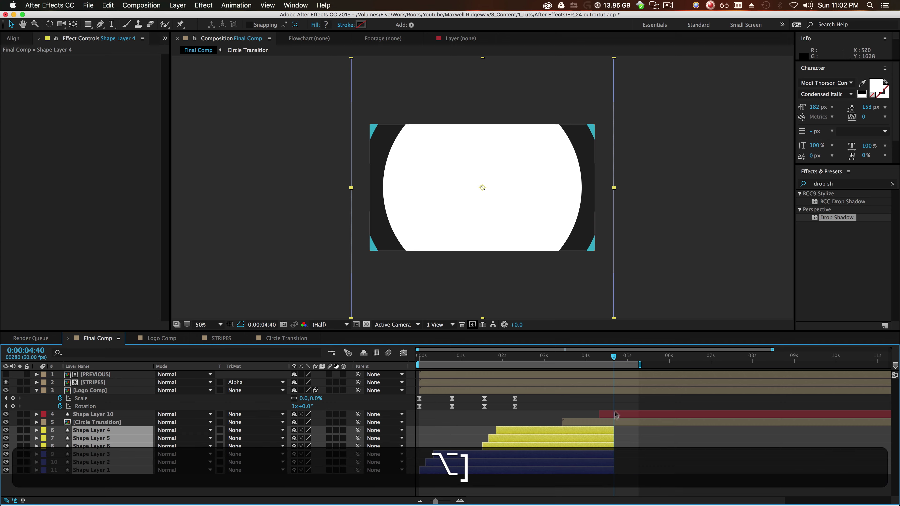
left_click_drag(614, 422, 607, 384)
left_click(625, 421)
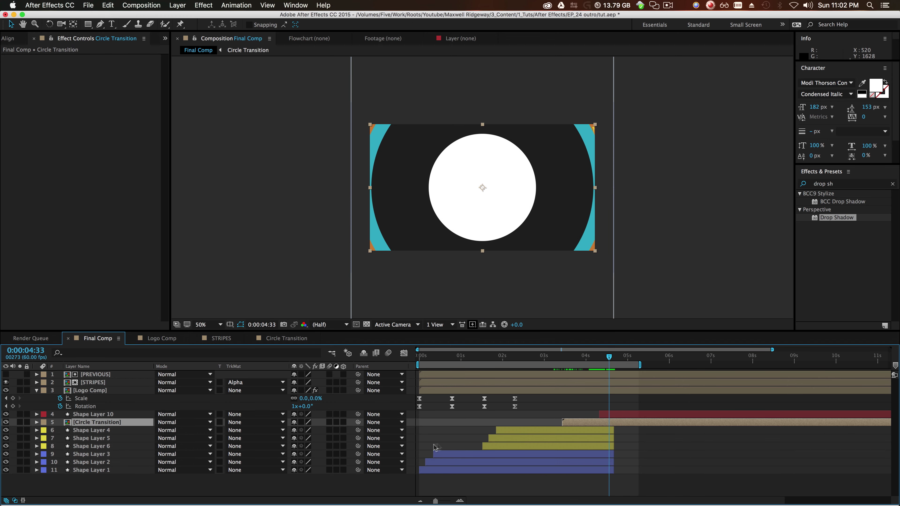
left_click(267, 421)
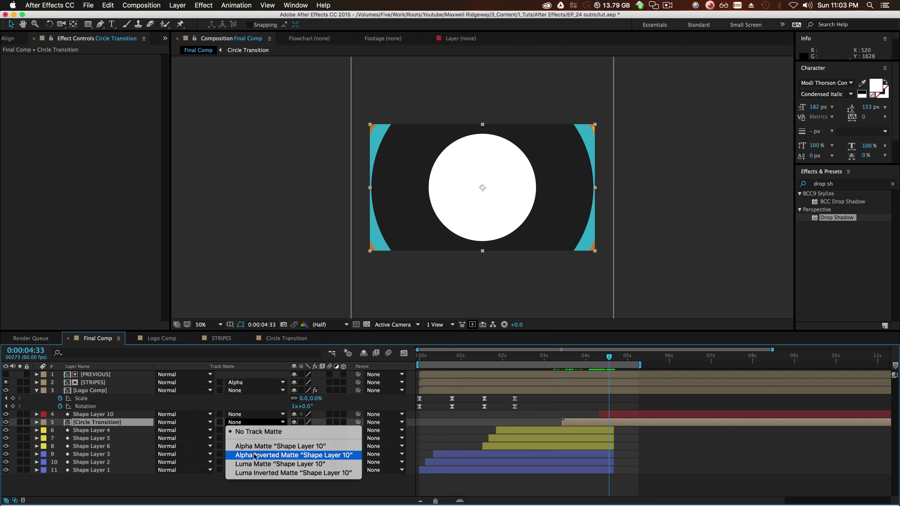
left_click(618, 418)
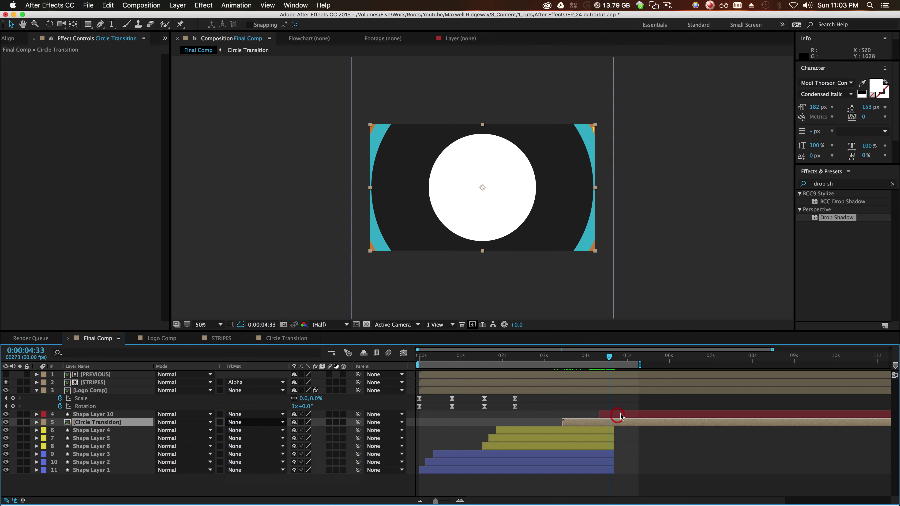
- Change the fill of Shape Layer 10 to red and move the layer to start at about 4 seconds
left_click(622, 414)
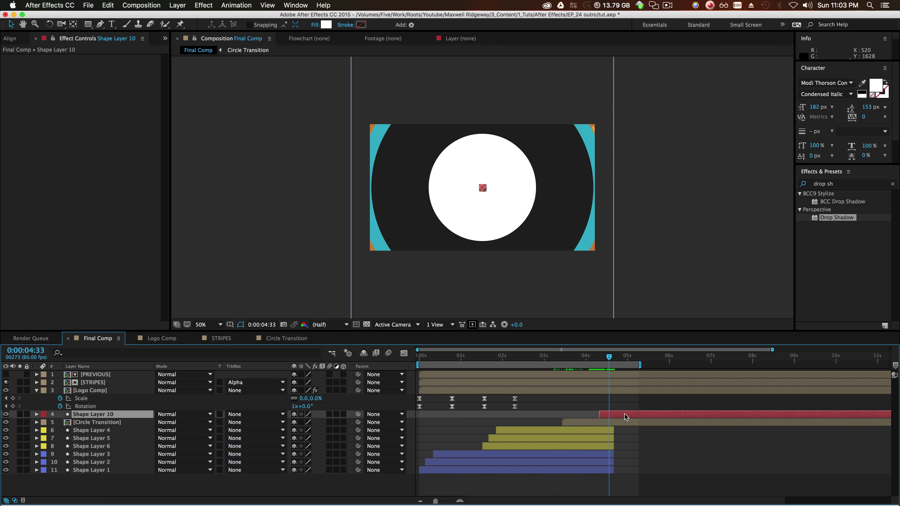
left_click(326, 25)
left_click_drag(527, 319, 538, 276)
left_click(636, 276)
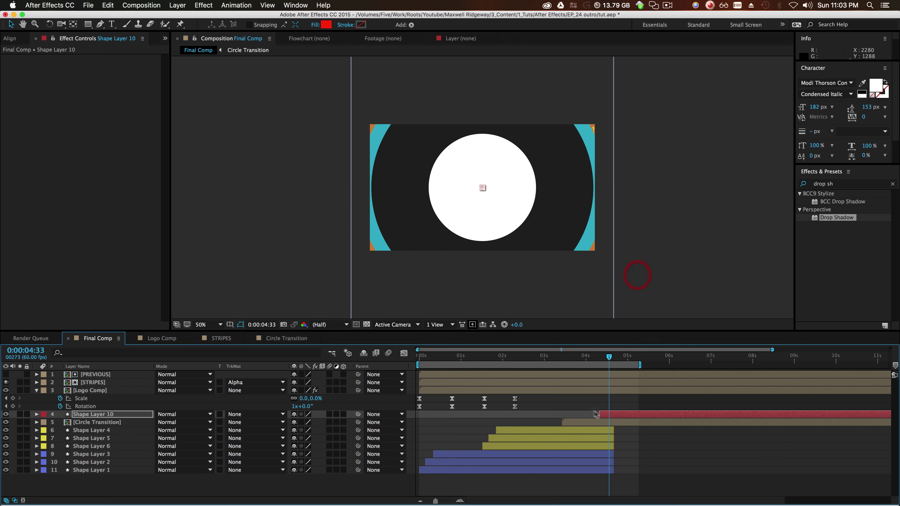
left_click_drag(630, 415, 614, 418)
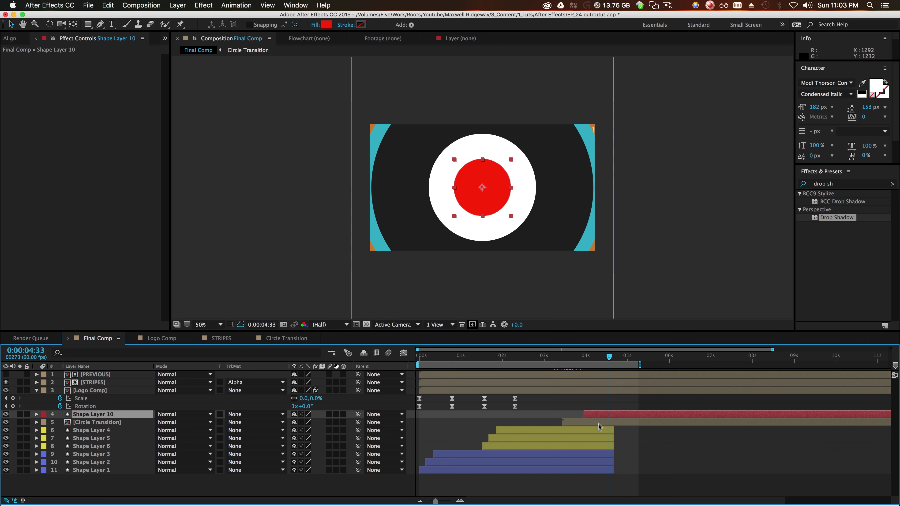
- Set the Circle Transition layer's track matte to Alpha Inverted Matte "Shape Layer 10"
left_click(598, 423)
left_click(255, 422)
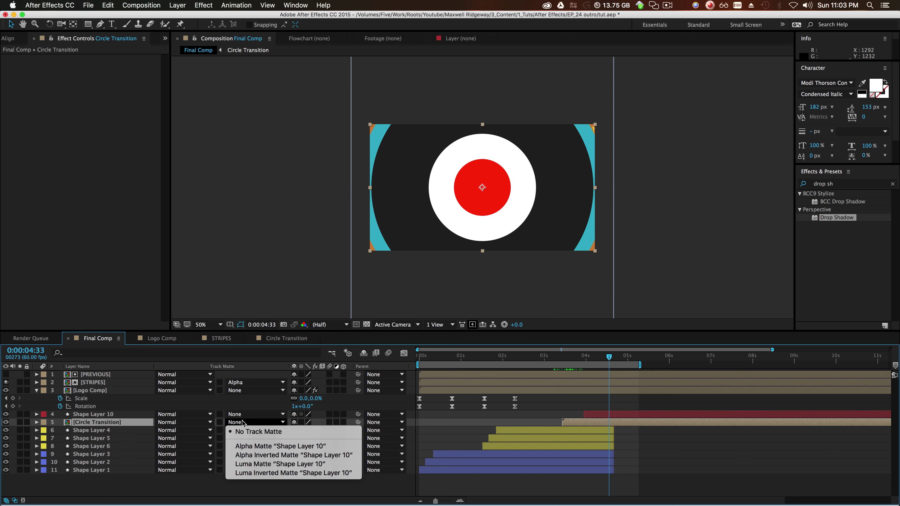
left_click(277, 456)
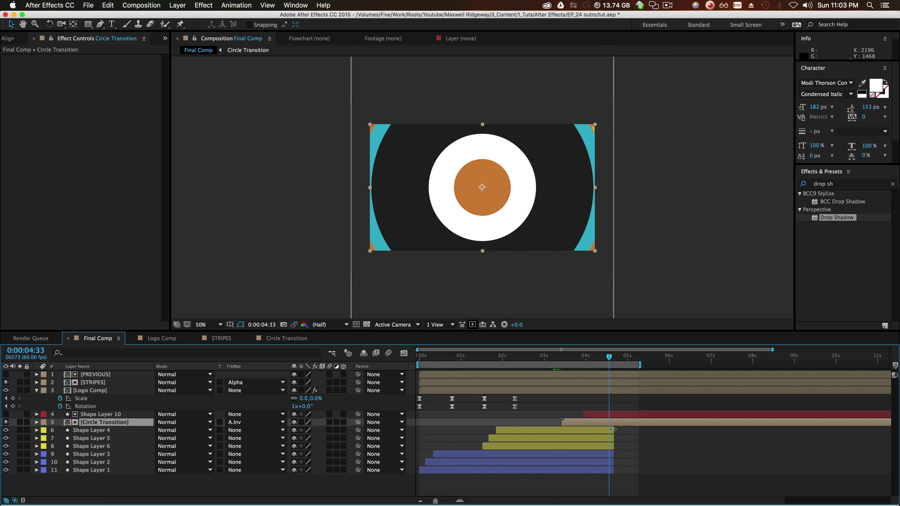
- Trim the ends of Shape Layers 1, 2, 3, 5 and 6 back to about 4.2 seconds
left_click_drag(613, 430, 608, 432)
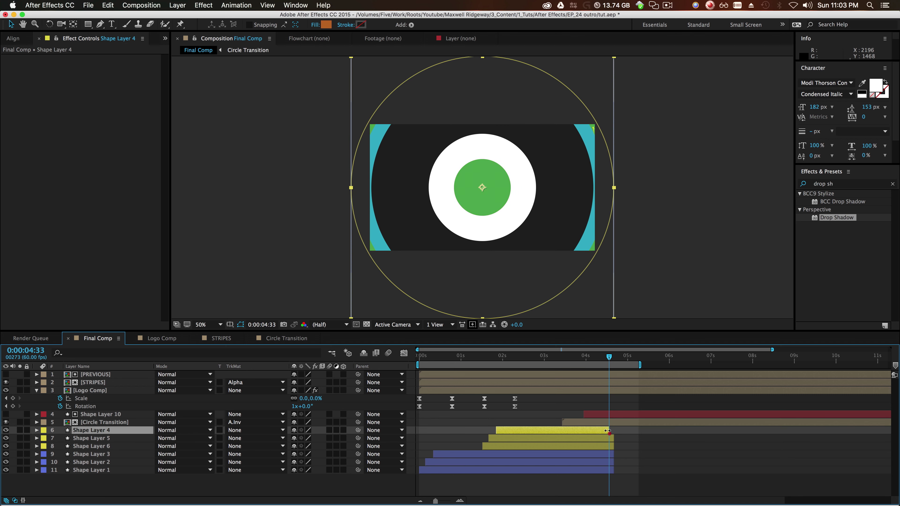
left_click(606, 439)
left_click(610, 472, "shift")
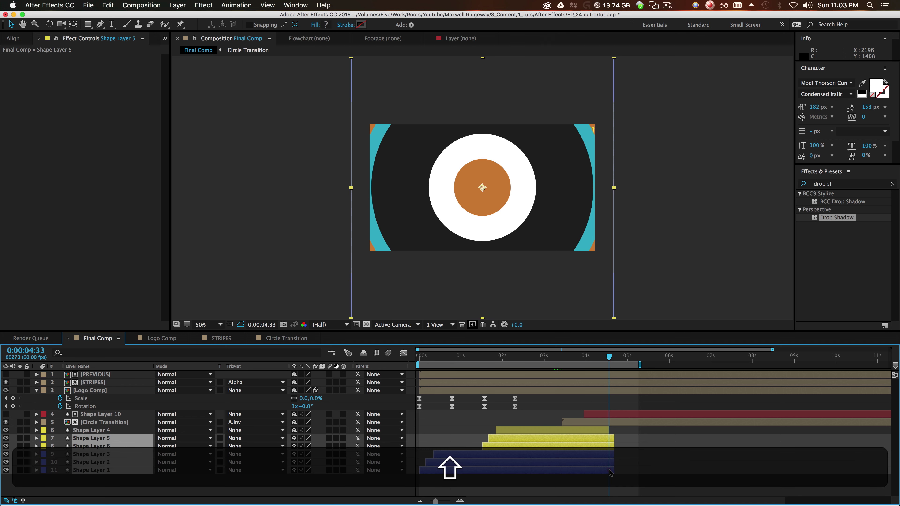
left_click_drag(610, 468, 592, 467)
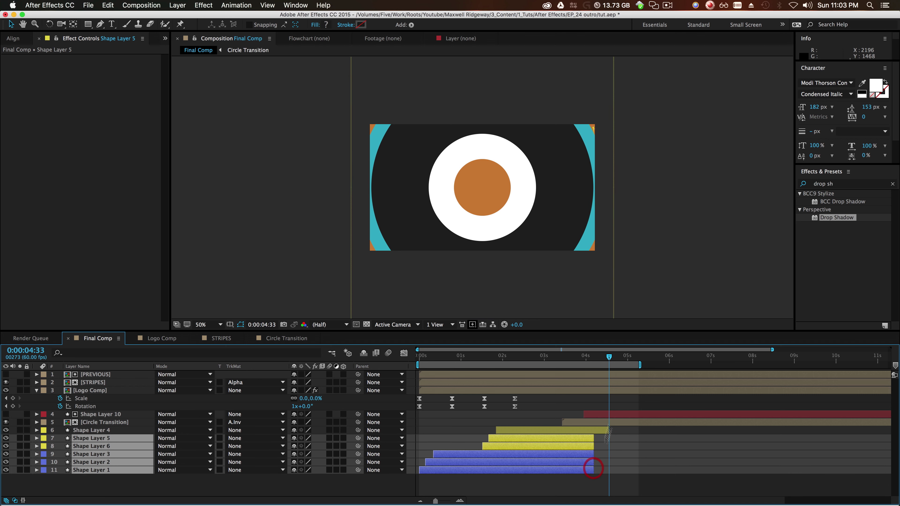
- Show the transparency grid and set the end of Shape Layer 4 to about 5.1 seconds
left_click_drag(607, 428, 602, 428)
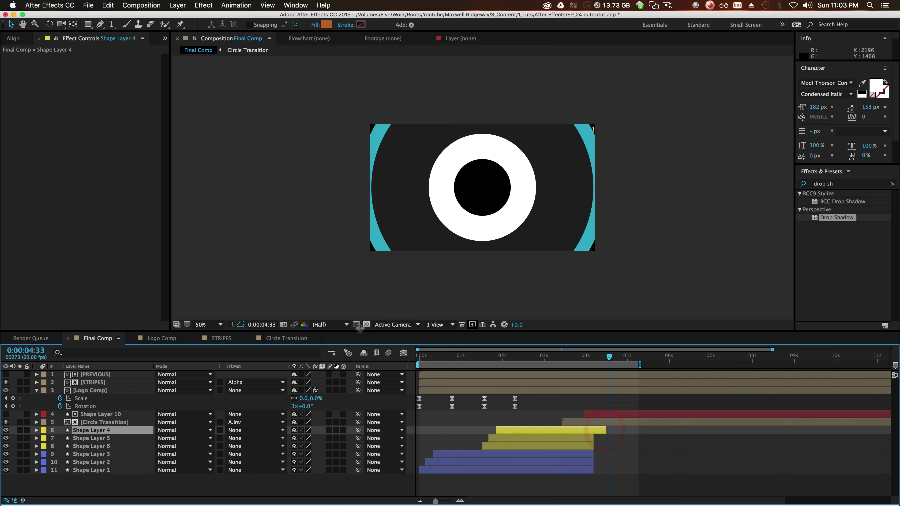
left_click(366, 324)
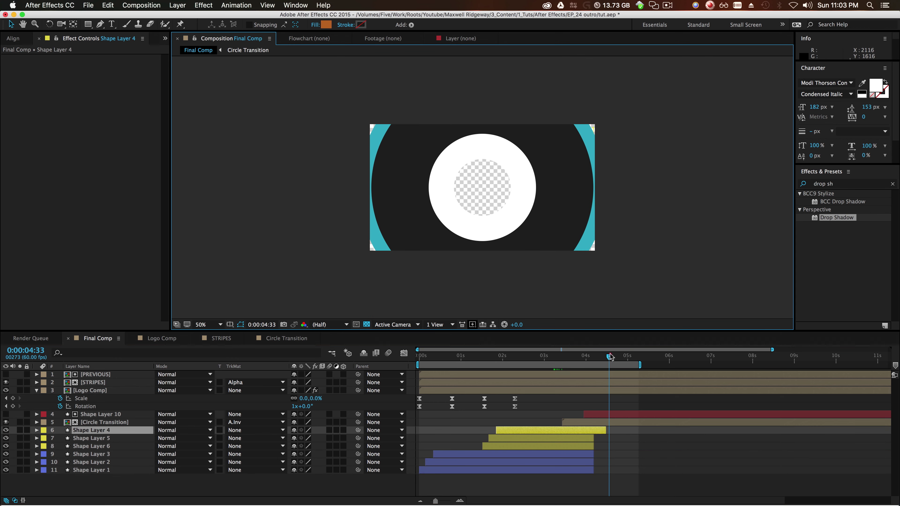
mouse_move(609, 356)
left_mouse_down()
mouse_move(591, 356)
mouse_move(607, 361)
left_mouse_up()
left_click_drag(603, 429, 637, 431)
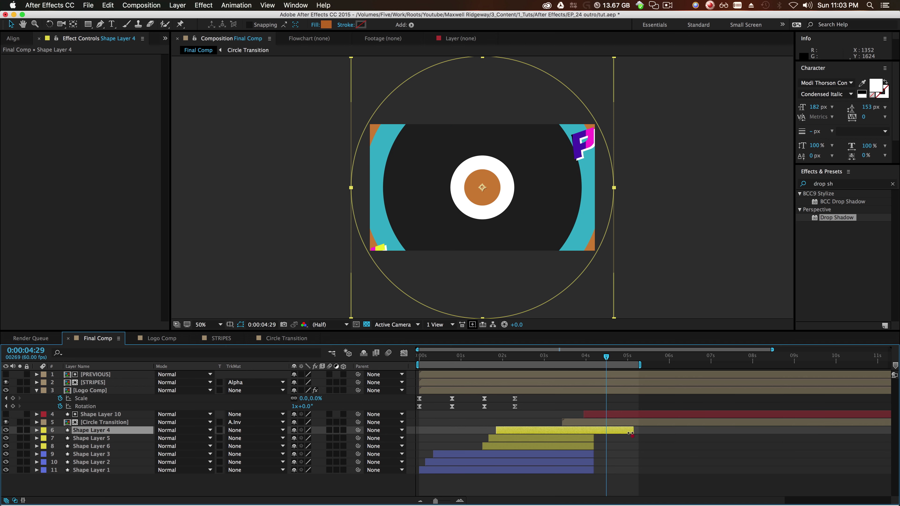
- Duplicate Shape Layer 10, place the copy directly above Shape Layer 4, and use it as that layer's alpha inverted matte
left_click(104, 415)
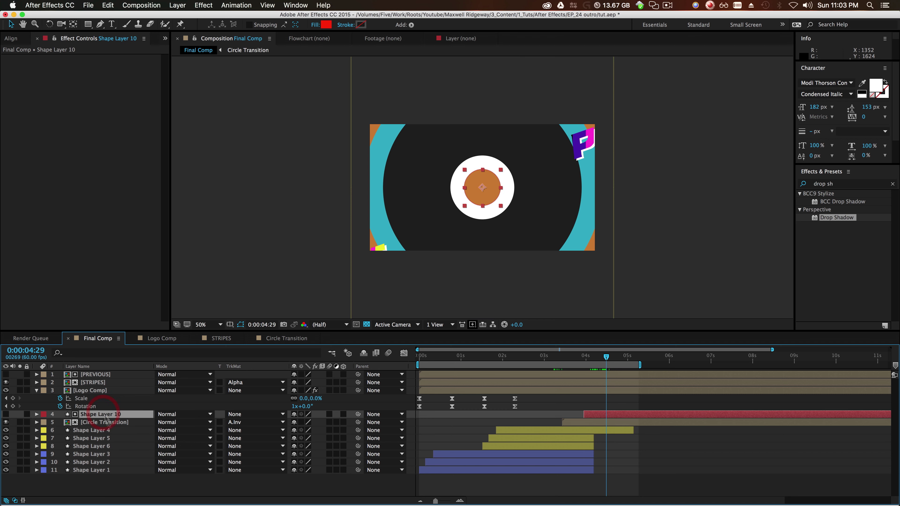
key("cmd+d")
left_click_drag(96, 416, 108, 449)
left_click(105, 439)
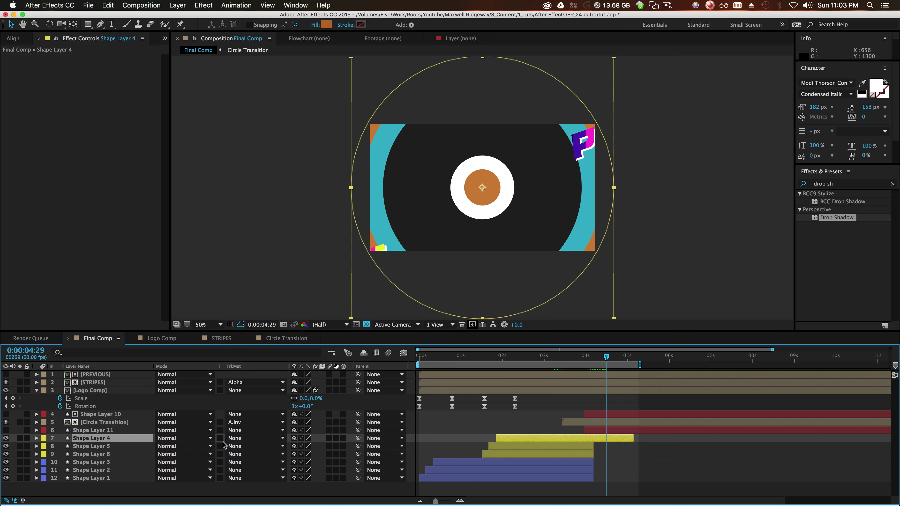
left_click(253, 439)
left_click(255, 472)
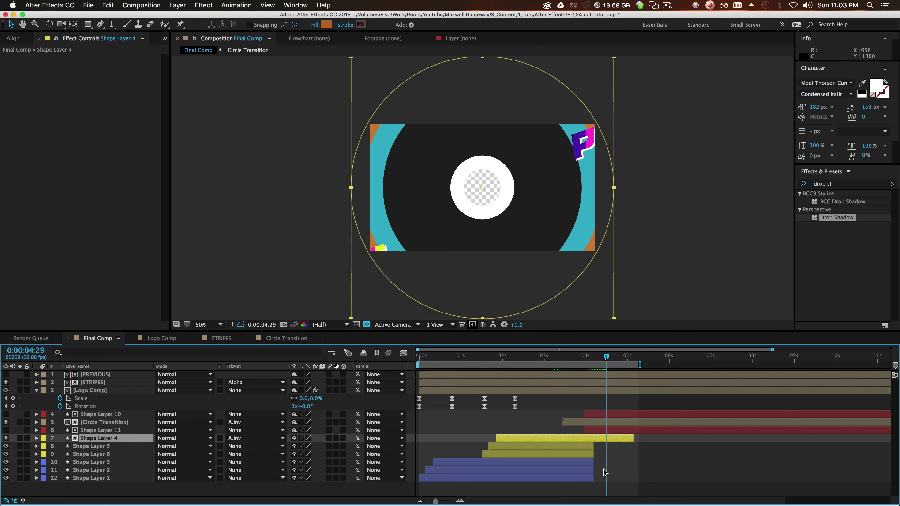
- Scrub through the circle transition and play Final Comp from its start to check the animation
mouse_move(606, 365)
left_mouse_down()
mouse_move(590, 366)
mouse_move(617, 366)
mouse_move(591, 380)
mouse_move(633, 385)
mouse_move(600, 380)
left_mouse_up()
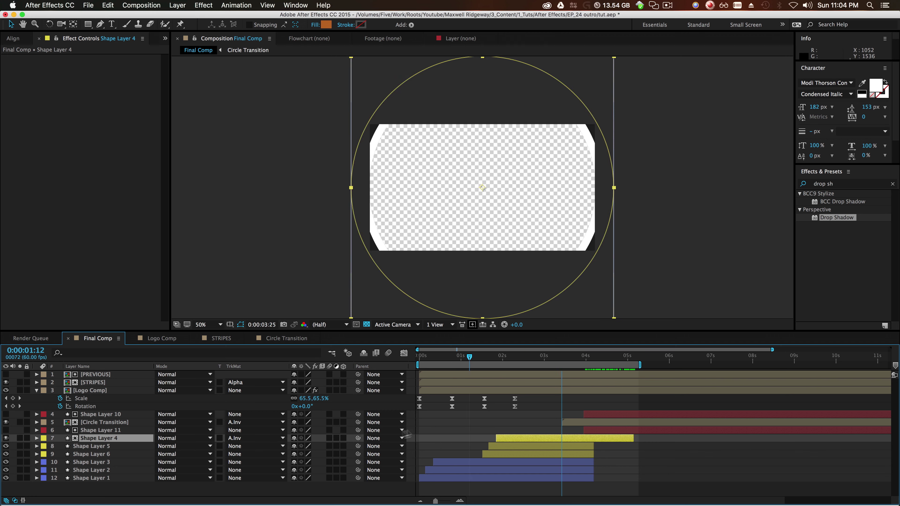
key("Home")
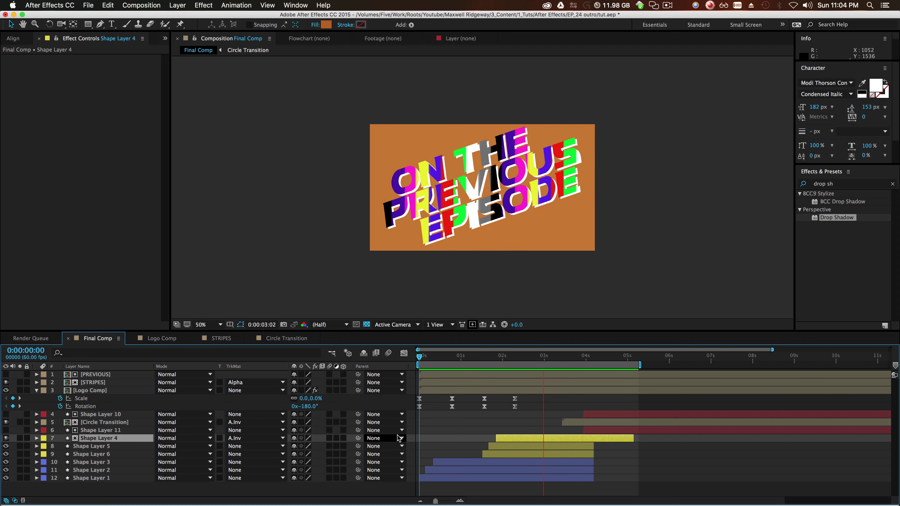
key("space")
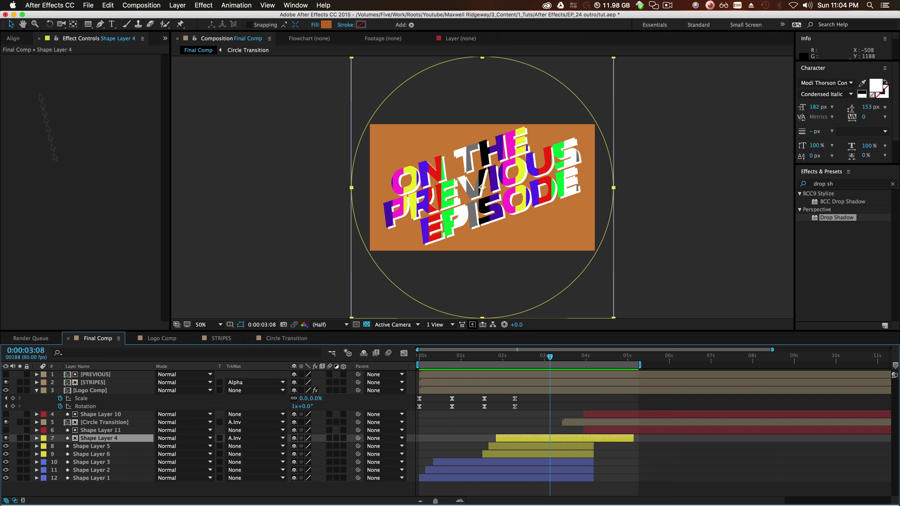
- Create a composition named Mockup and add Final Comp to it as a layer
left_click(165, 38)
left_click(177, 48)
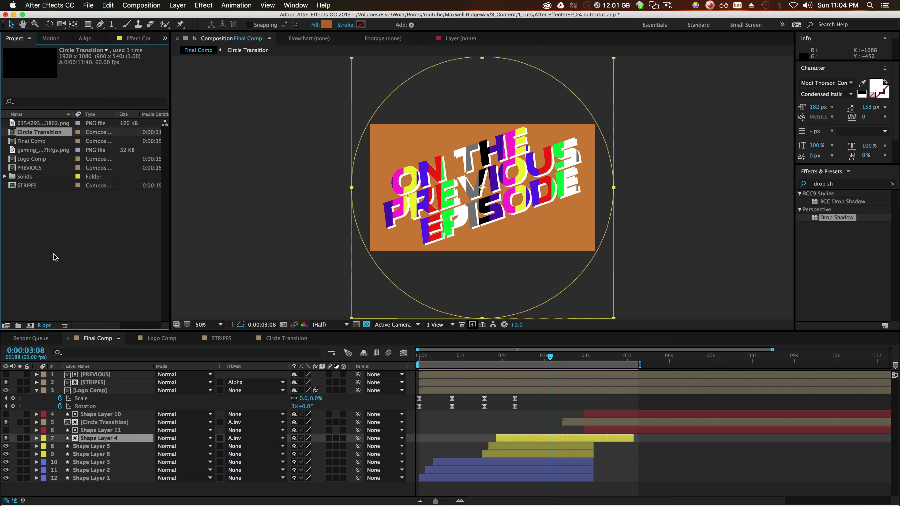
right_click(42, 234)
left_click(74, 241)
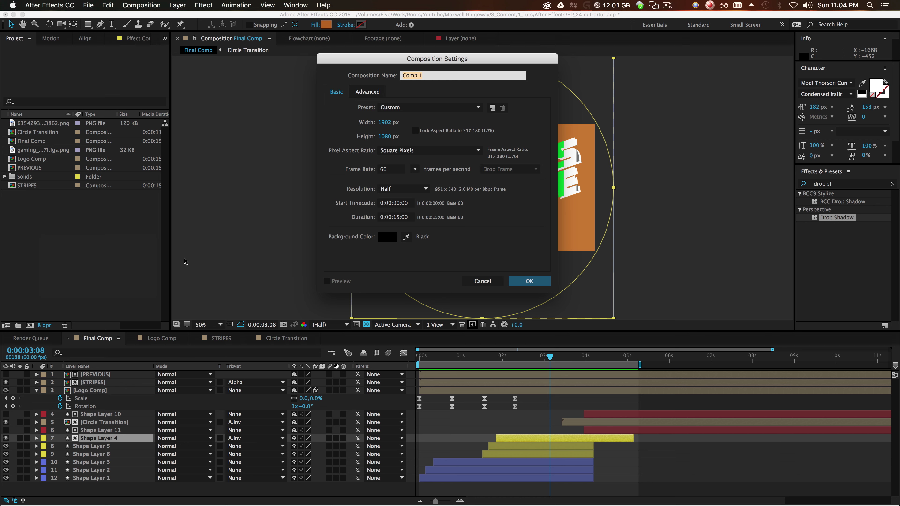
type("RE")
key("BackSpace")
key("BackSpace")
type("Moc")
key("Return")
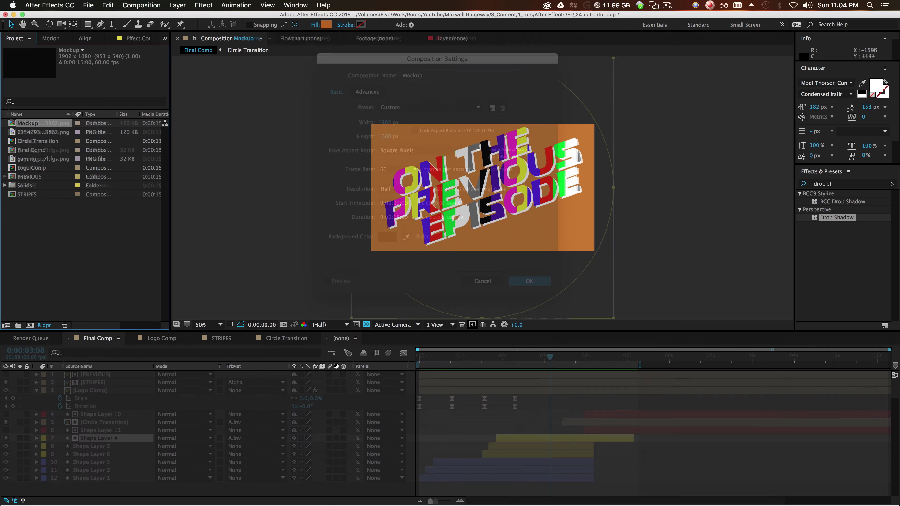
left_click_drag(36, 142, 154, 427)
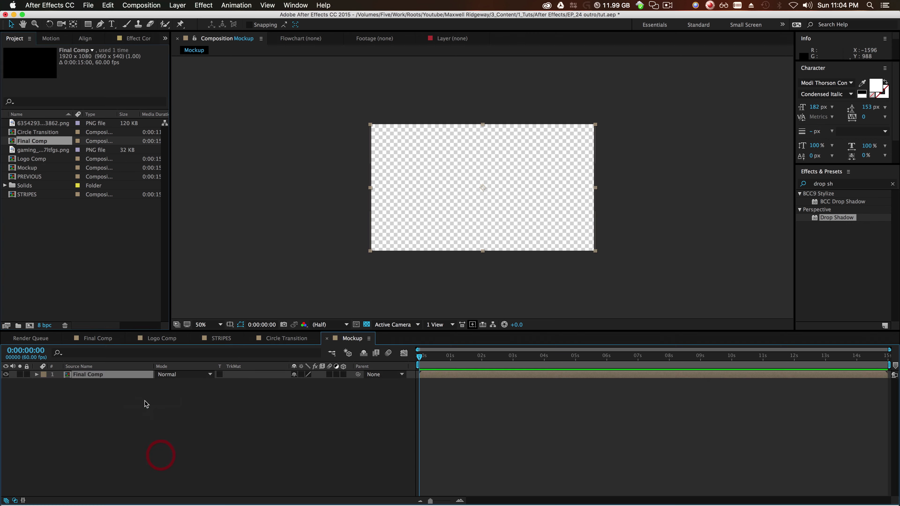
- Open Final Comp, trim it to its work area just past 5 seconds, and return to the Mockup comp
left_click_drag(421, 358, 576, 367)
double_click(584, 374)
left_click_drag(633, 361, 640, 360)
left_click(142, 5)
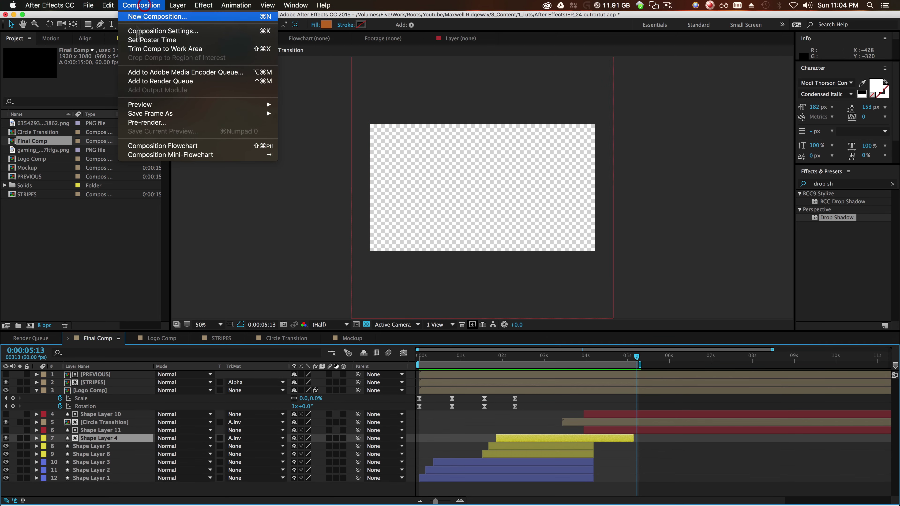
left_click(164, 49)
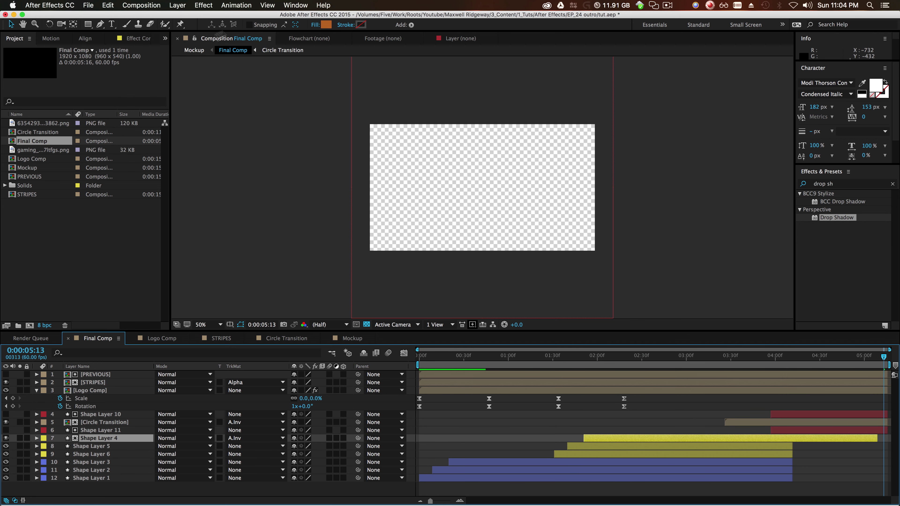
left_click(194, 50)
left_click_drag(584, 359, 545, 367)
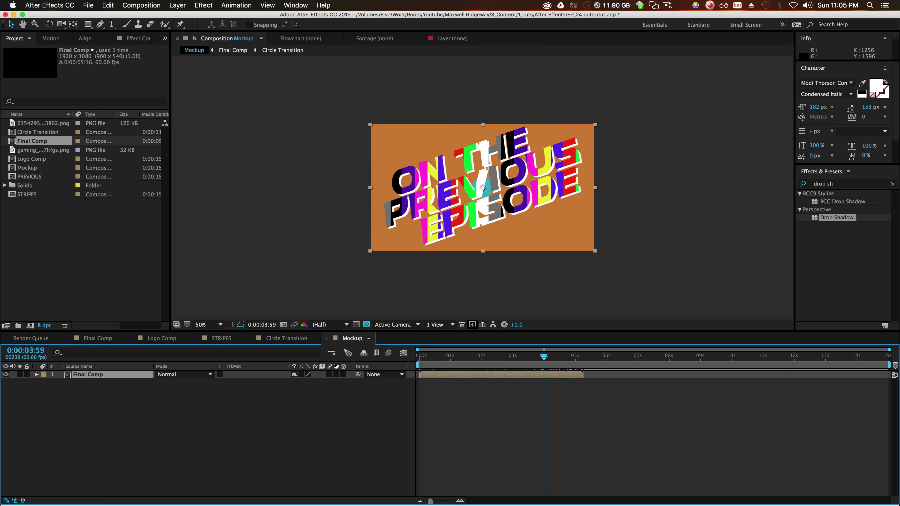
- Import the pug video clip from Finder into Mockup beneath Final Comp and scale it down to just cover the frame
key("super+Tab")
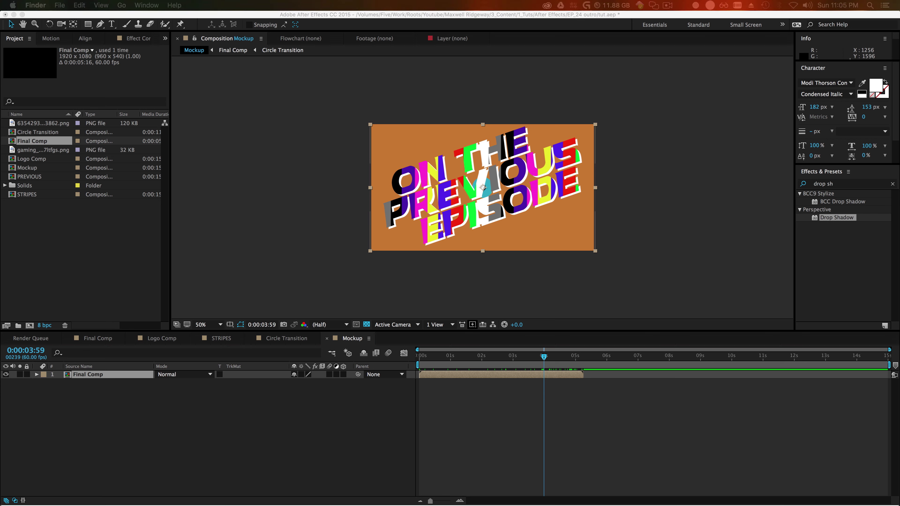
left_click_drag(372, 504, 228, 414)
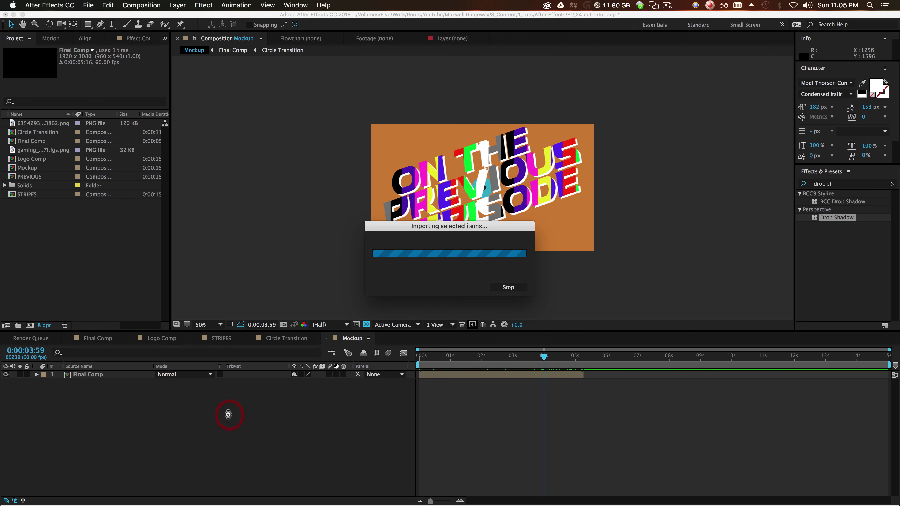
left_click_drag(85, 376, 86, 388)
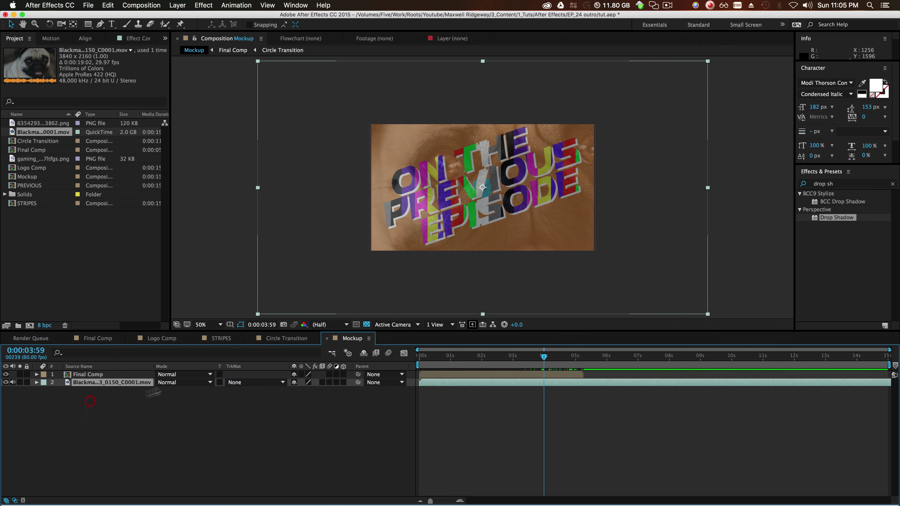
left_click_drag(705, 311, 602, 263)
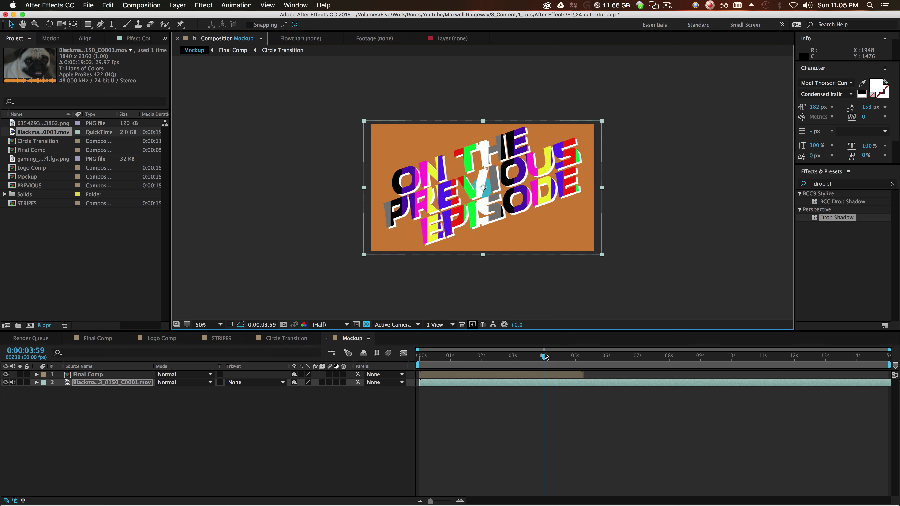
left_click_drag(544, 356, 546, 386)
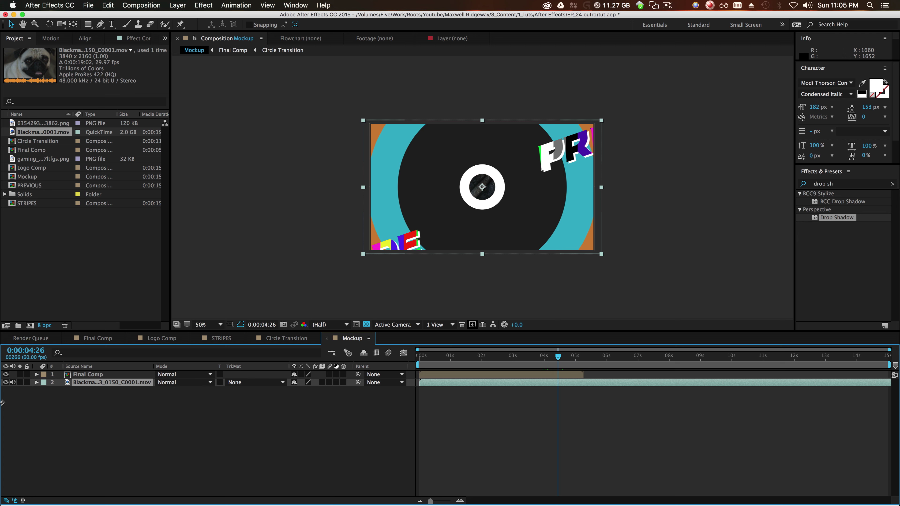
- Change the word PREVIOUS to NEXT in the PREVIOUS comp's text and check the lettering in Final Comp
double_click(88, 375)
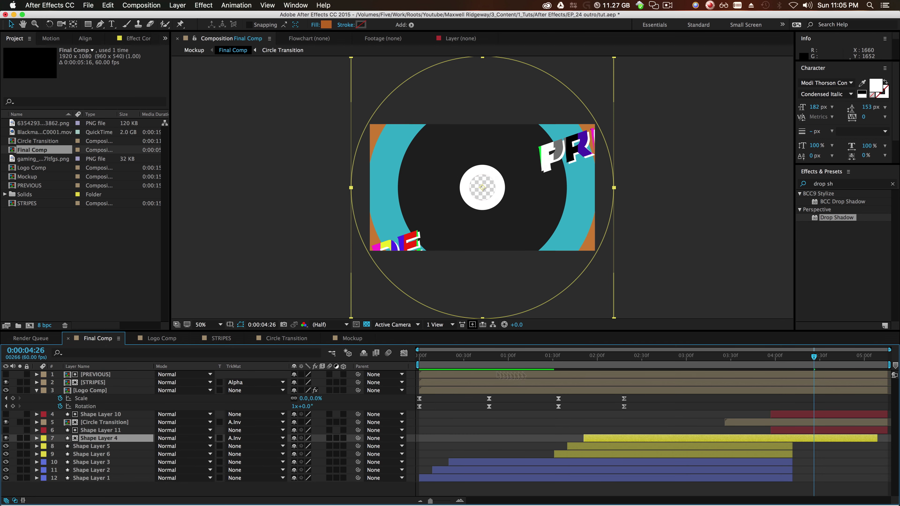
left_click_drag(580, 375, 702, 369)
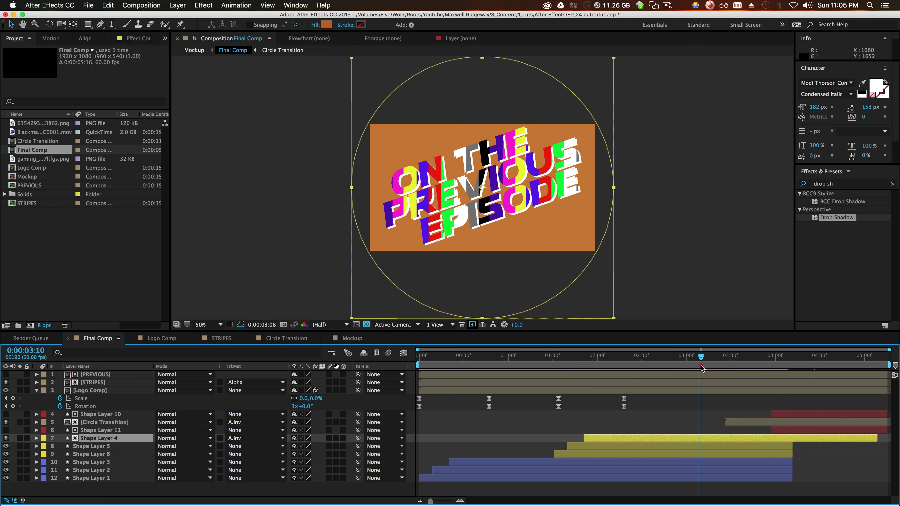
double_click(103, 375)
double_click(84, 382)
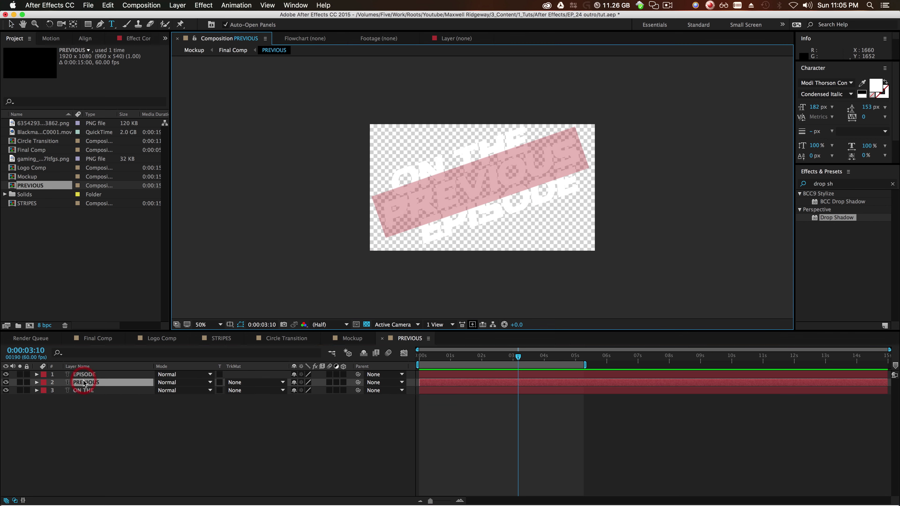
type("NEX")
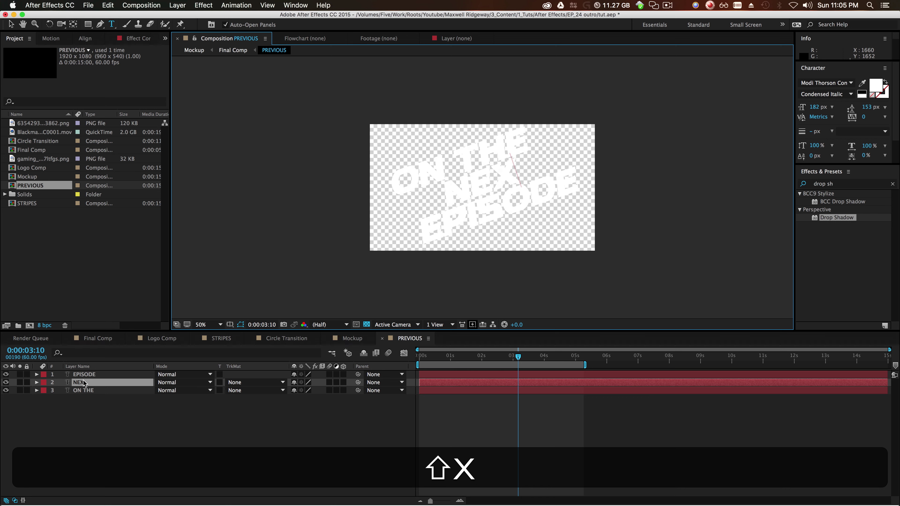
type("T")
left_click(232, 50)
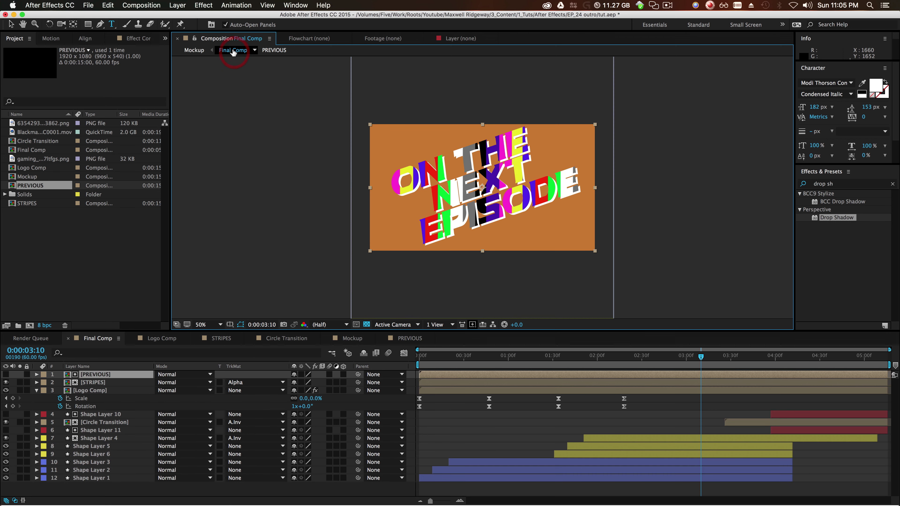
- Reopen the PREVIOUS comp and undo the change of wording on its middle text layer
left_click(274, 49)
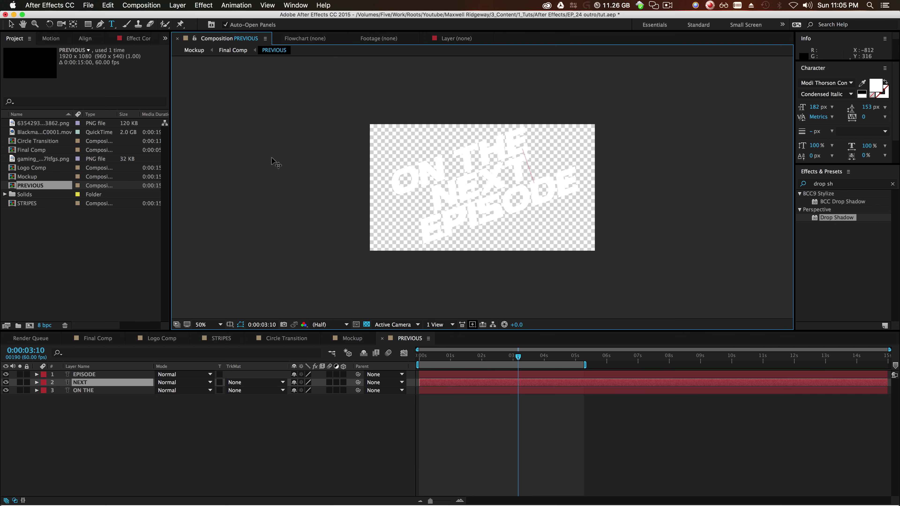
key("super+z")
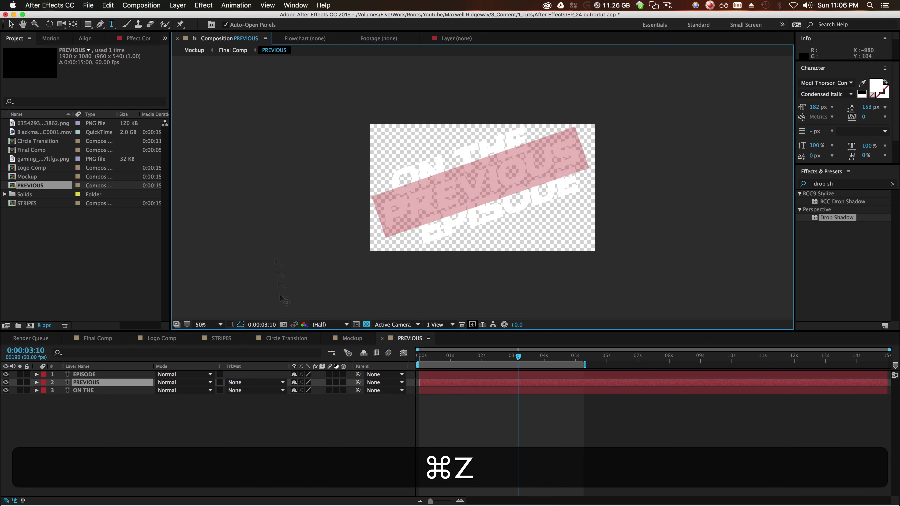
- Set the fill of all three PREVIOUS text layers to black, discard the stray text layer, and check the lettering in Final Comp
left_click(85, 375)
left_click(92, 390, "shift")
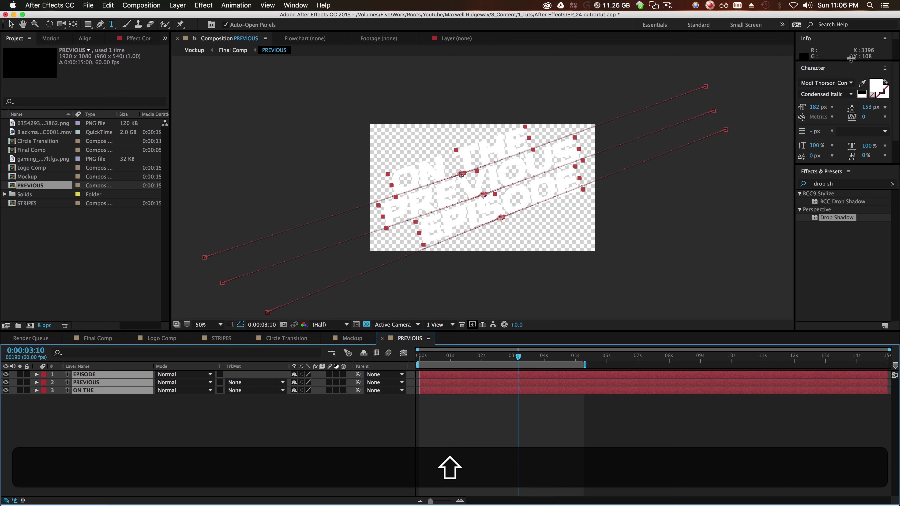
left_click(677, 219)
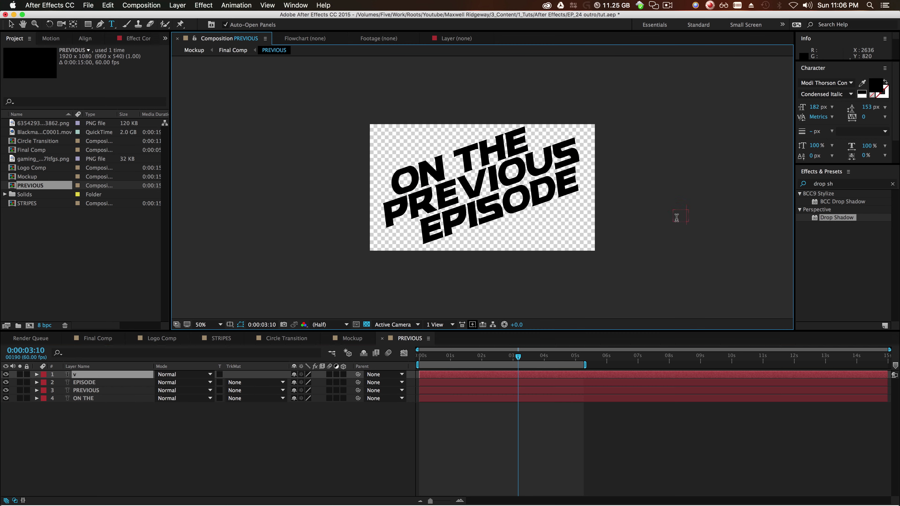
key("BackSpace")
key("Escape")
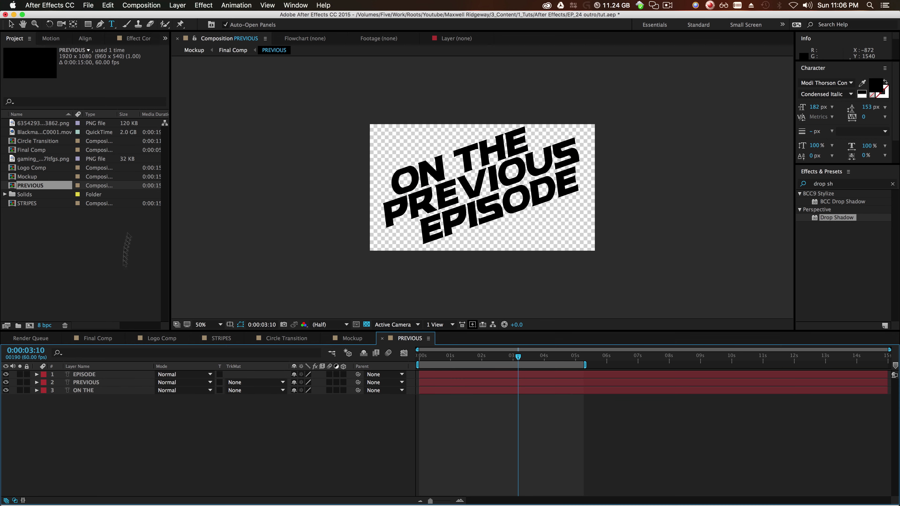
left_click(233, 50)
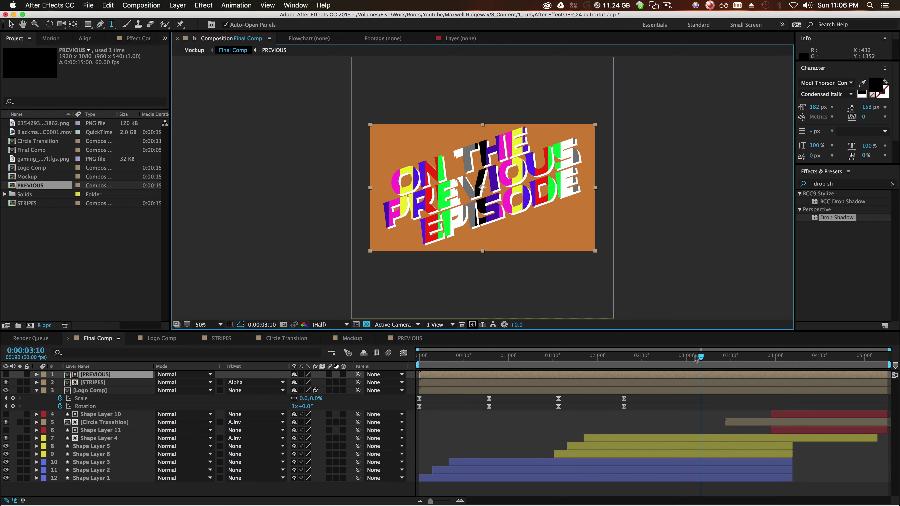
mouse_move(701, 358)
left_mouse_down()
mouse_move(814, 356)
mouse_move(696, 356)
left_mouse_up()
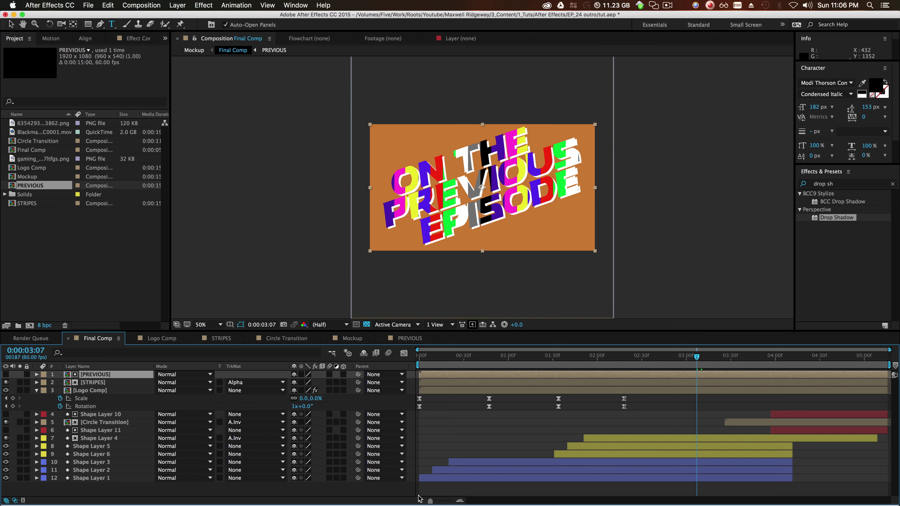
- Shorten Mockup's work area to end with the Final Comp layer and play it from the start
left_click(187, 51)
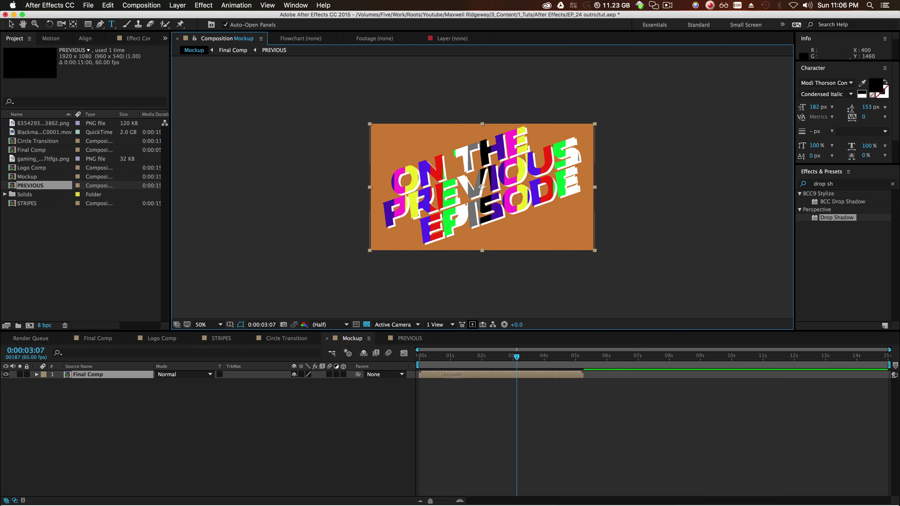
left_click_drag(890, 364, 585, 392)
left_click_drag(519, 355, 374, 376)
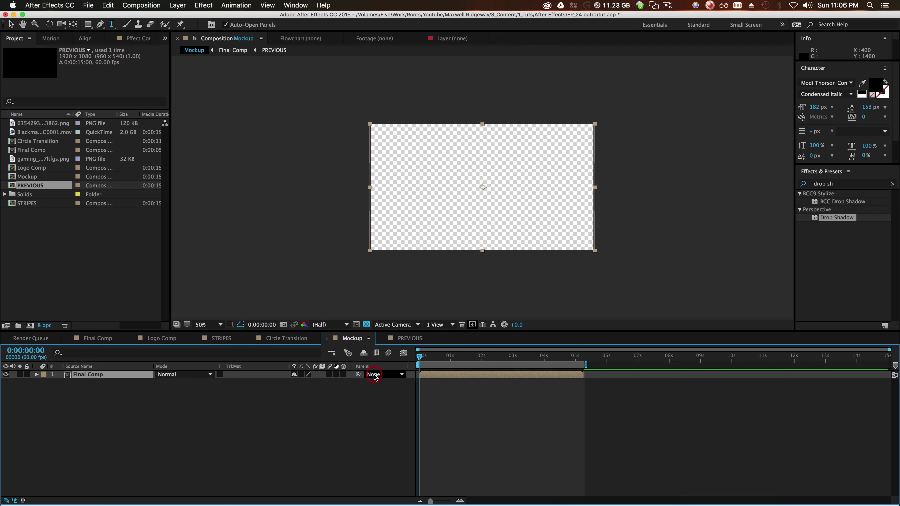
key("space")
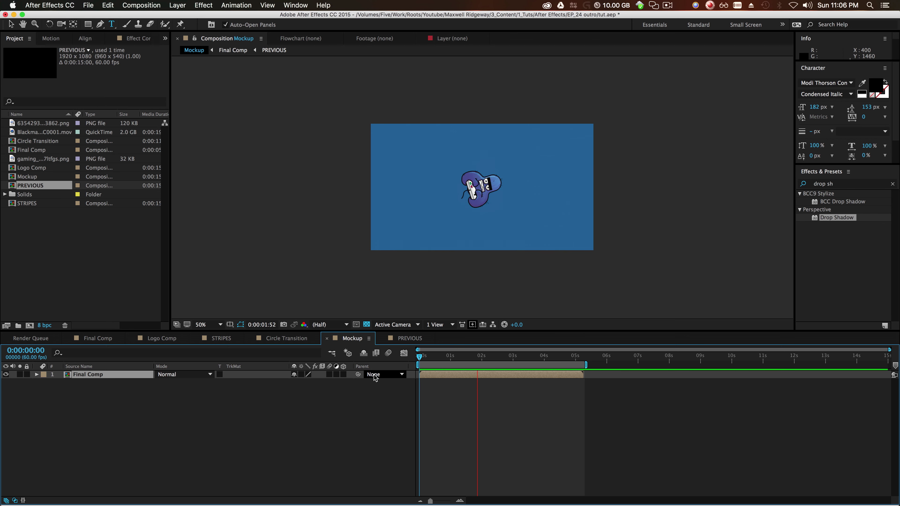
key("space")
- Find the CC Force Motion Blur effect and apply it to the Final Comp layer in Mockup
left_click_drag(481, 357, 523, 362)
left_click(508, 410)
left_click(830, 184)
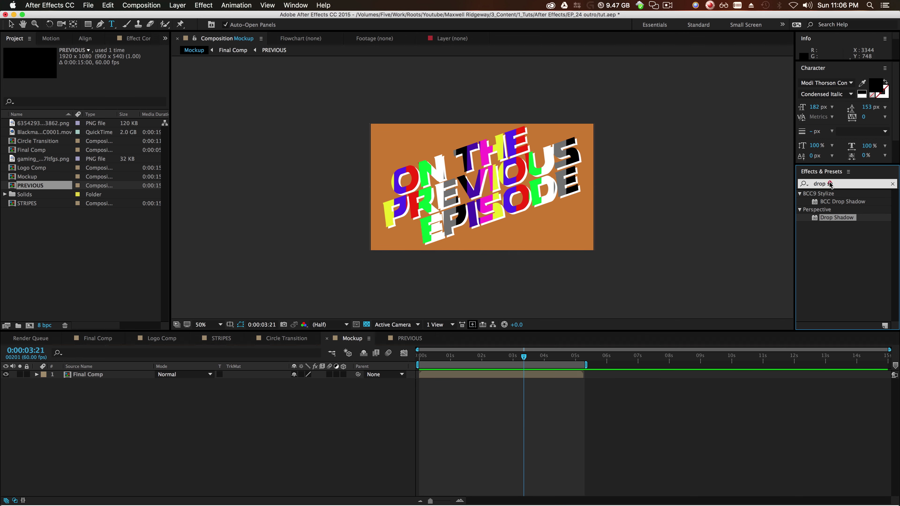
type("cc force")
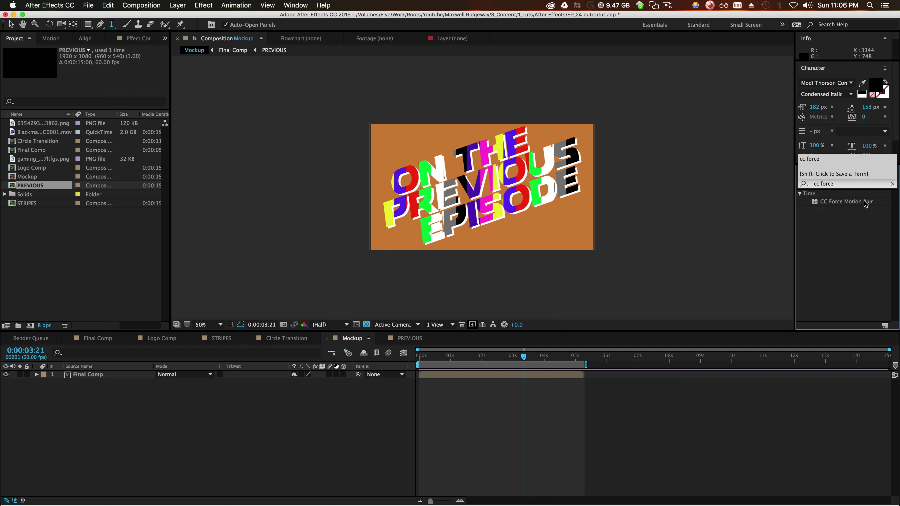
left_click_drag(865, 204, 505, 377)
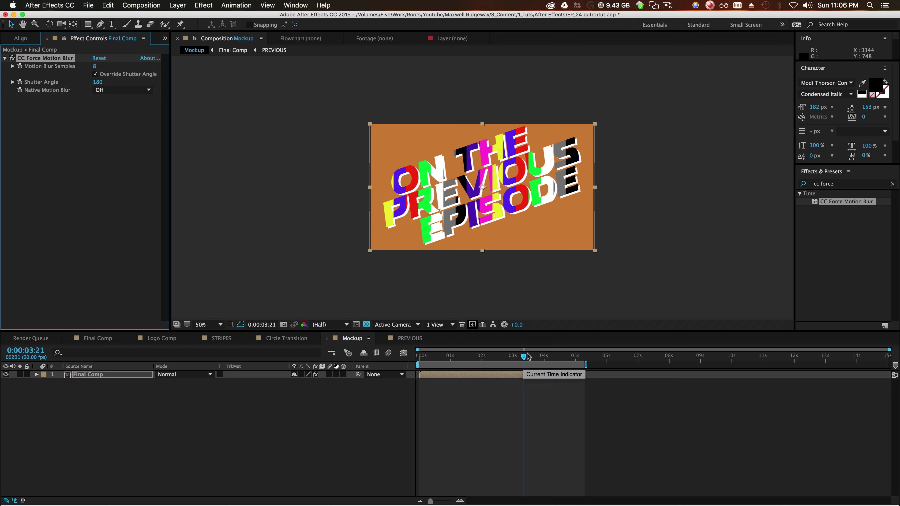
- Set the motion blur's Shutter Angle to 360 and check its effect at different points of the animation
left_click_drag(524, 357, 483, 376)
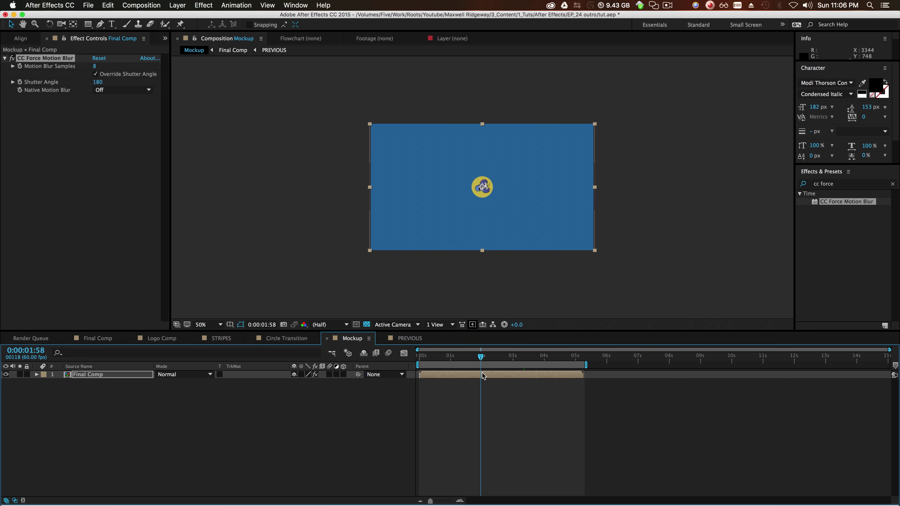
left_click(99, 82)
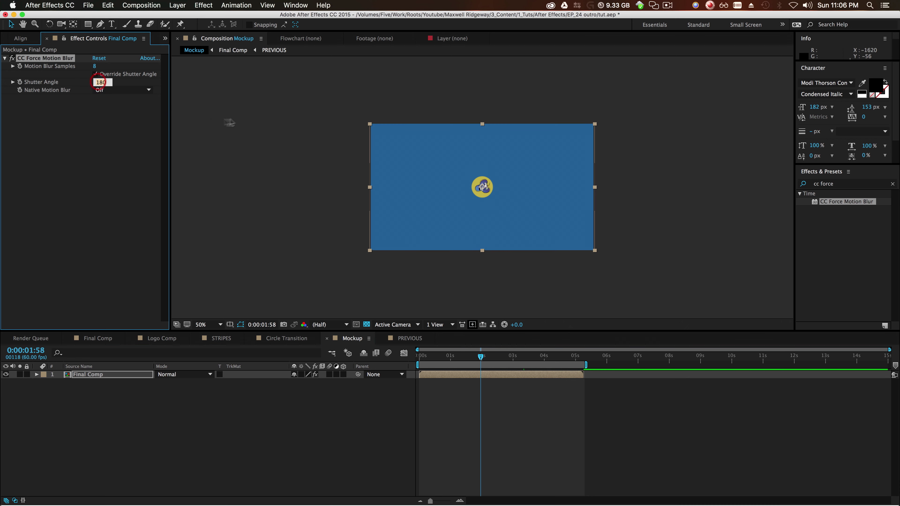
type("360")
key("Return")
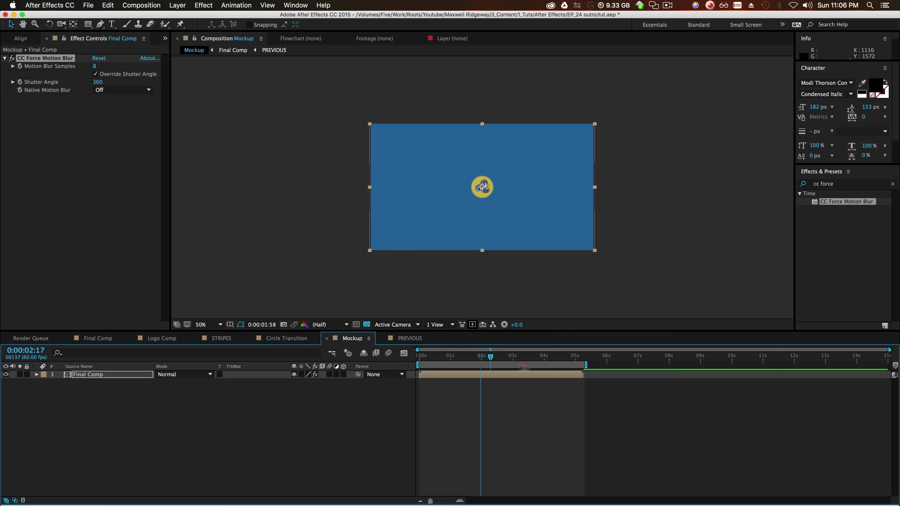
left_click(539, 359)
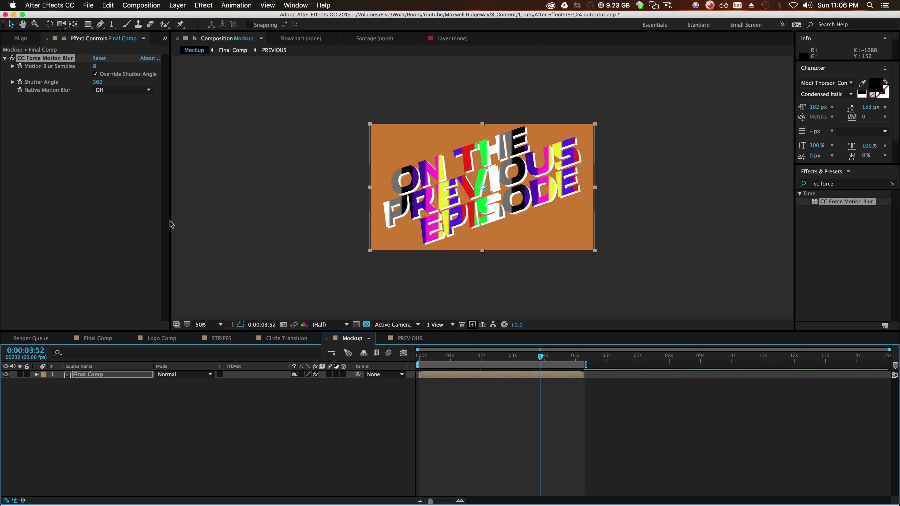
- Add the Mockup composition to the Render Queue and view its output module settings
left_click(138, 4)
left_click(191, 84)
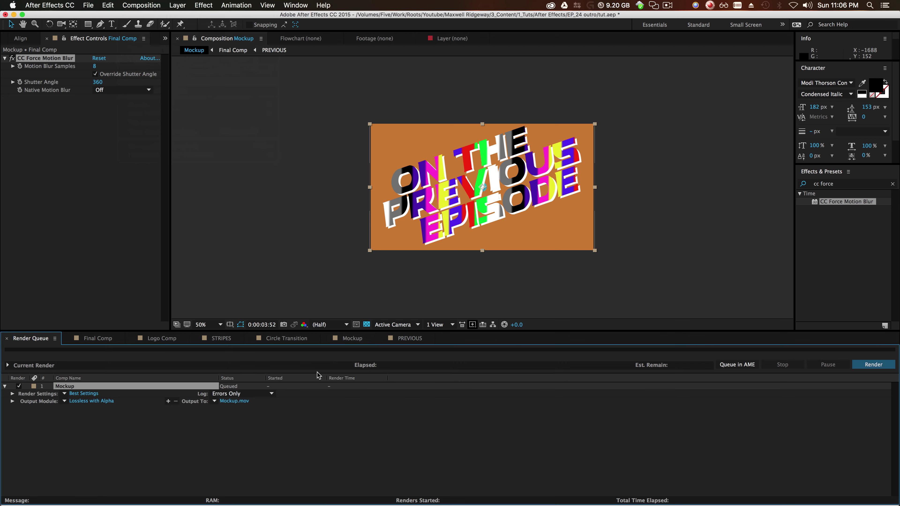
left_click(99, 401)
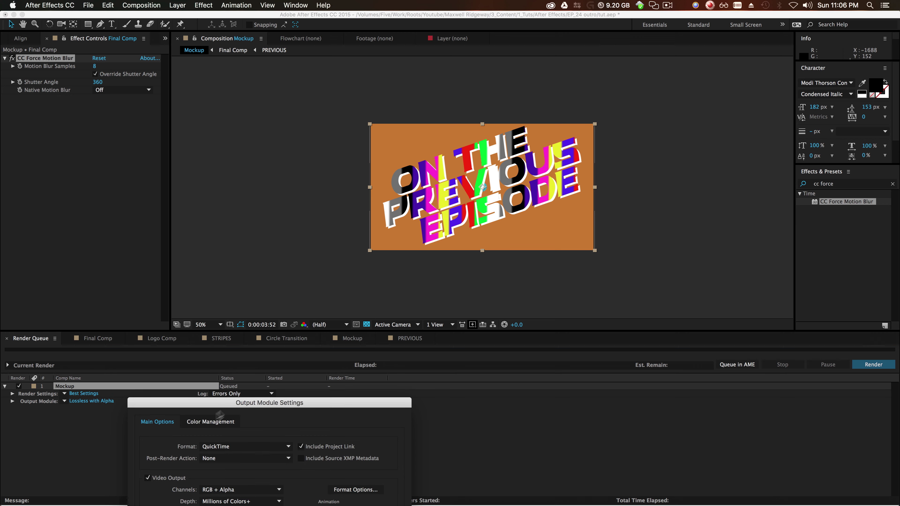
left_click(478, 445)
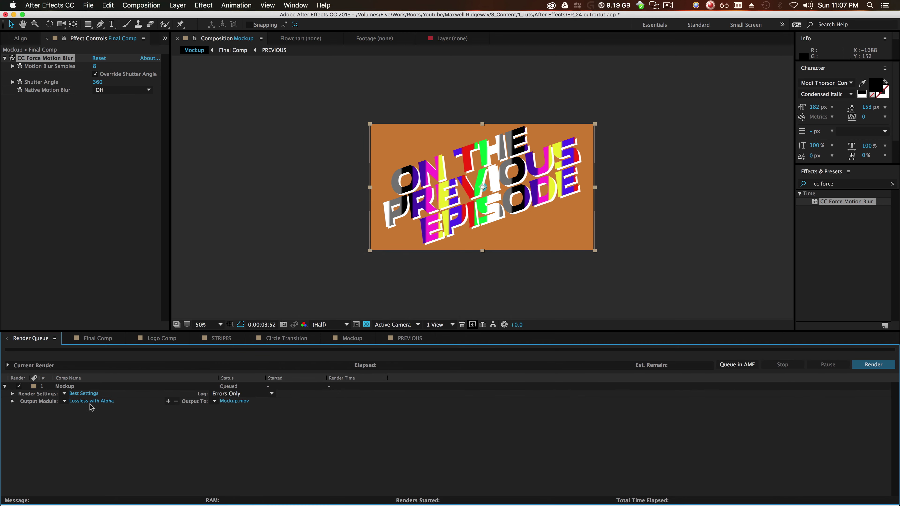
- Configure Mockup's QuickTime output module to render the RGB + Alpha channels
left_click(76, 402)
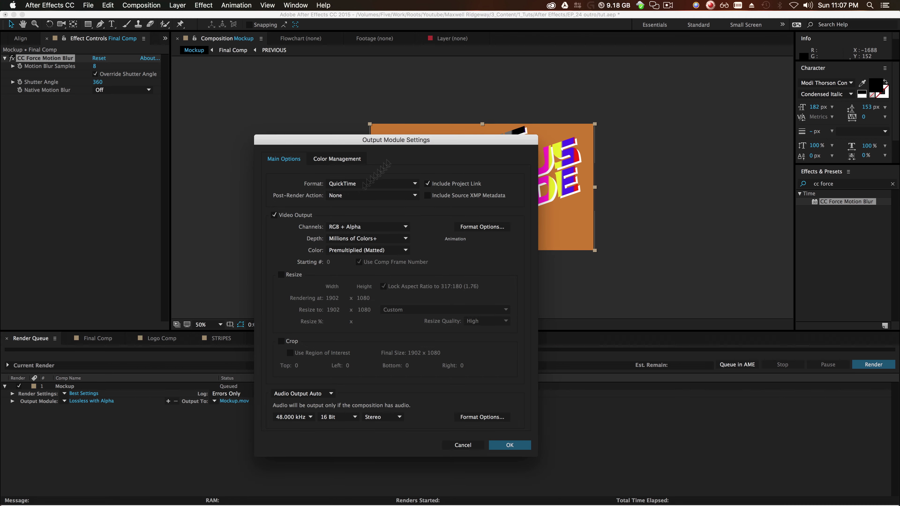
left_click_drag(362, 143, 359, 112)
left_click(365, 196)
left_click(337, 207)
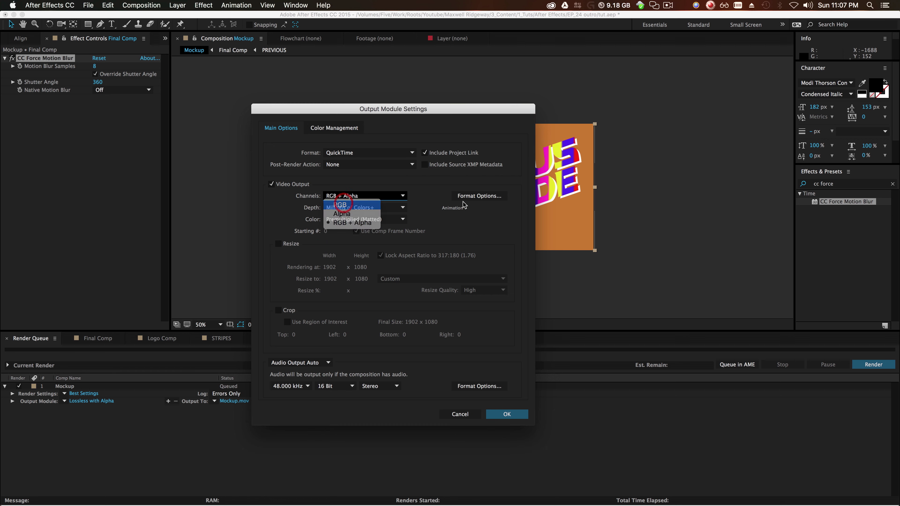
left_click(366, 196)
left_click(350, 223)
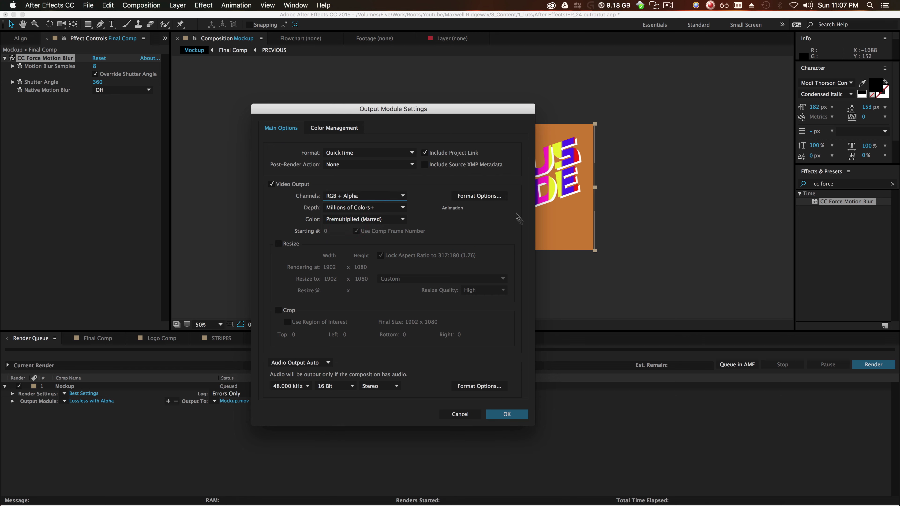
left_click(499, 415)
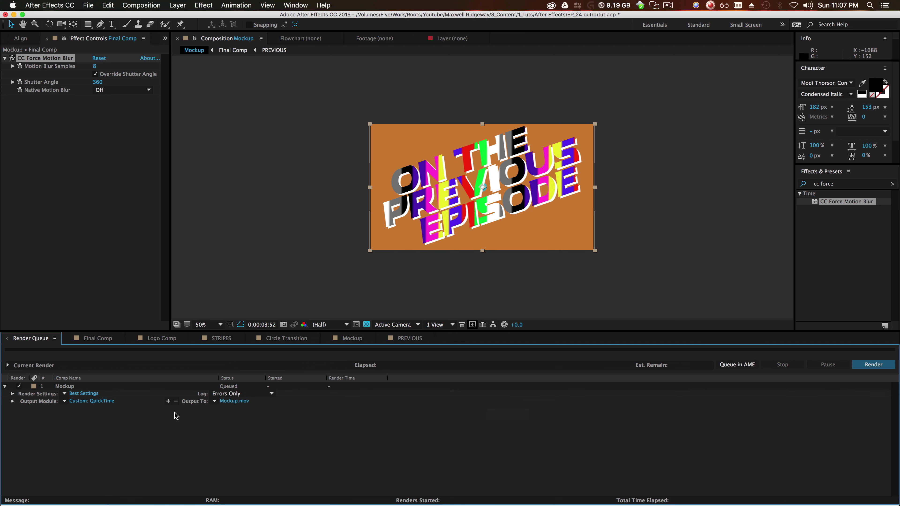
- Set the output file to Mockup.mov and render the queued composition
left_click(241, 403)
left_click(731, 497)
left_click(882, 365)
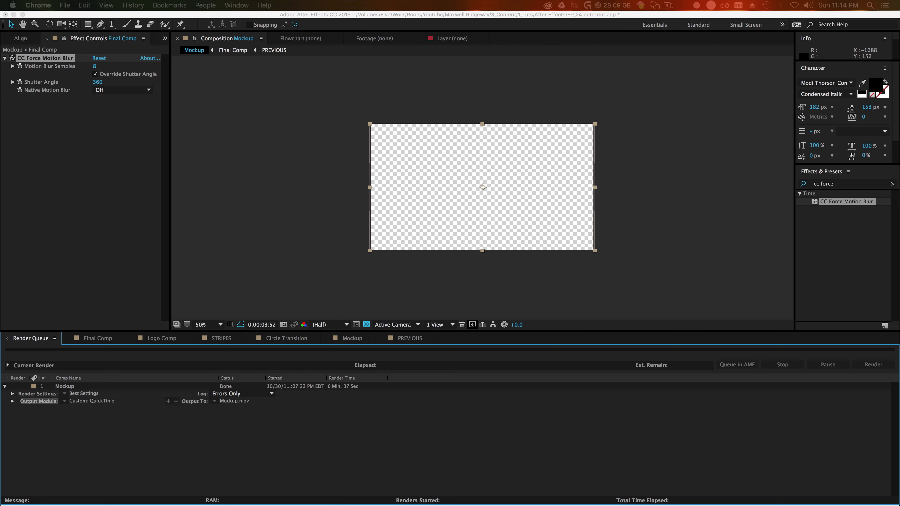
- Save the After Effects project and minimize its window
left_click(112, 220)
key("super+s")
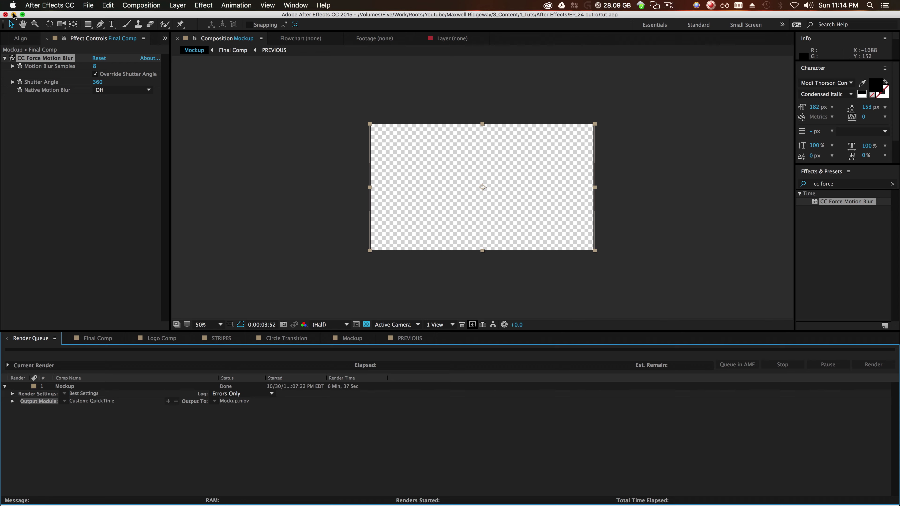
left_click(14, 14)
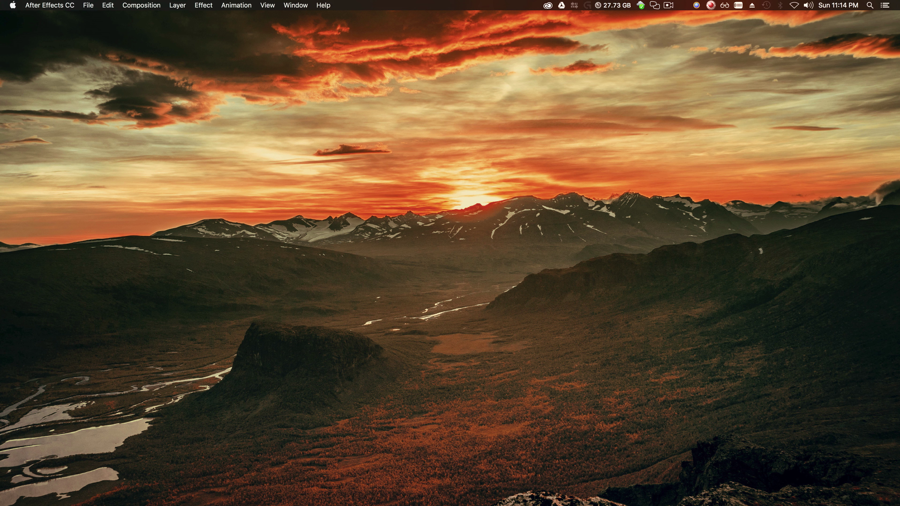
- Switch to Premiere Pro and create a new project named test with the default settings
left_click(349, 69)
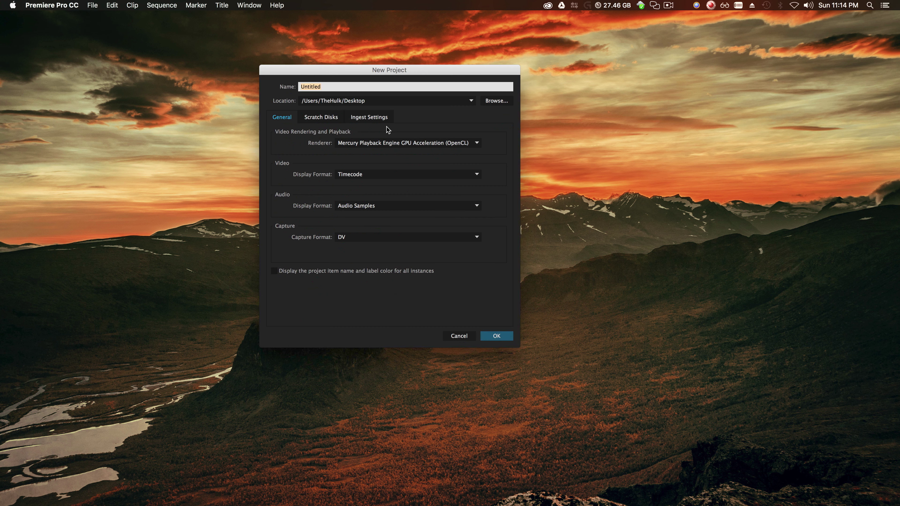
type("test")
key("Return")
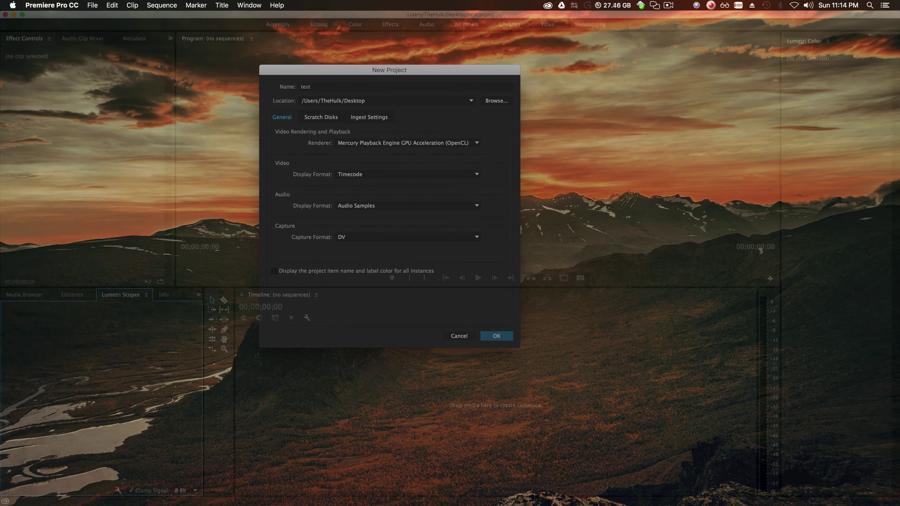
left_click(198, 295)
left_click(123, 233)
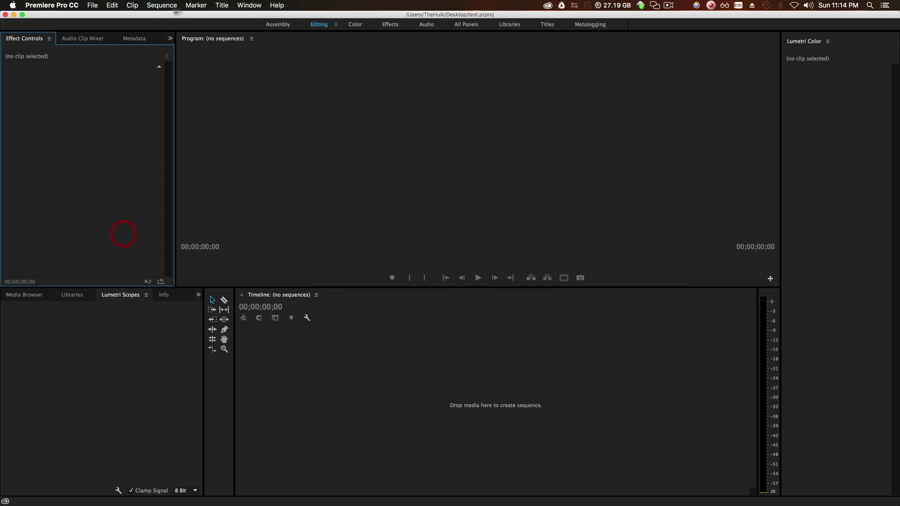
- Show the test project's contents and import Mockup.mov and the duck footage 10 1080p.mov into it
left_click(249, 5)
left_click(275, 271)
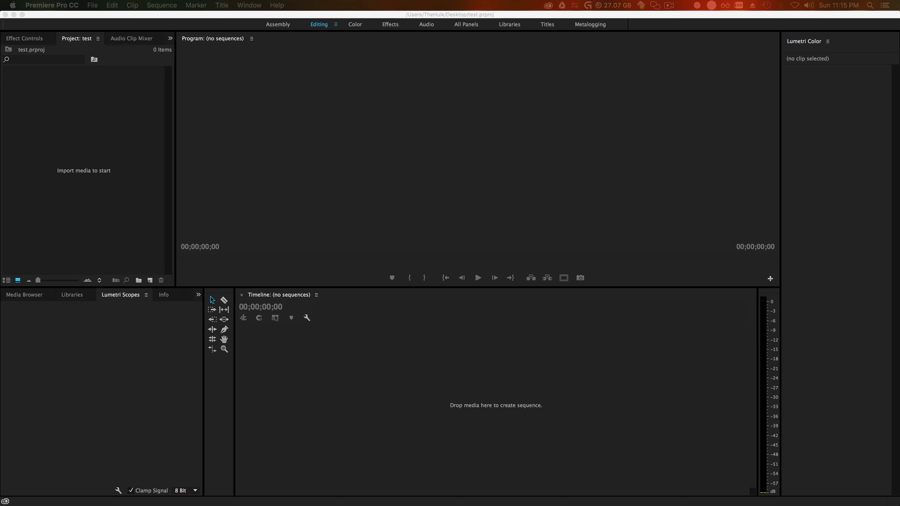
left_click_drag(1, 251, 73, 198)
left_click_drag(84, 158, 85, 158)
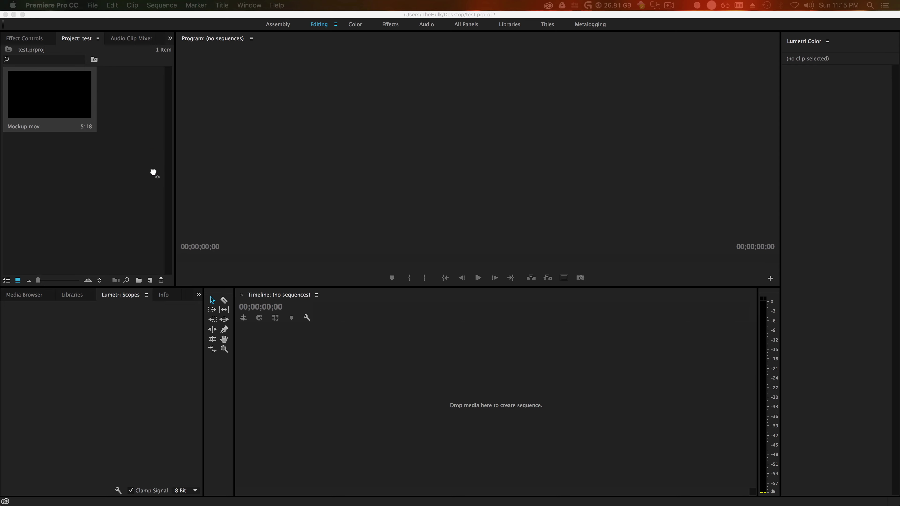
left_click_drag(153, 174, 131, 181)
left_click(127, 180)
left_click(110, 207)
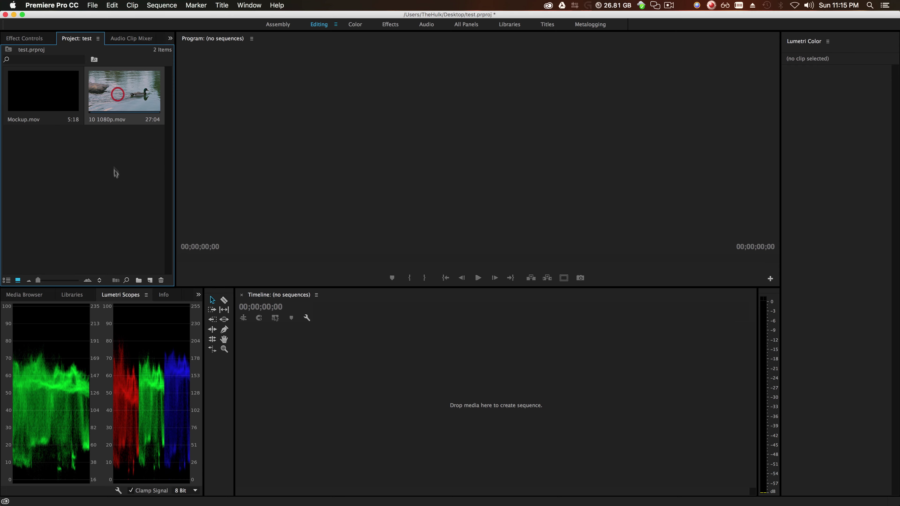
- Create a sequence from 10 1080p.mov and place Mockup.mov on V2 at about 00:00:07:21
right_click(112, 83)
left_click(167, 268)
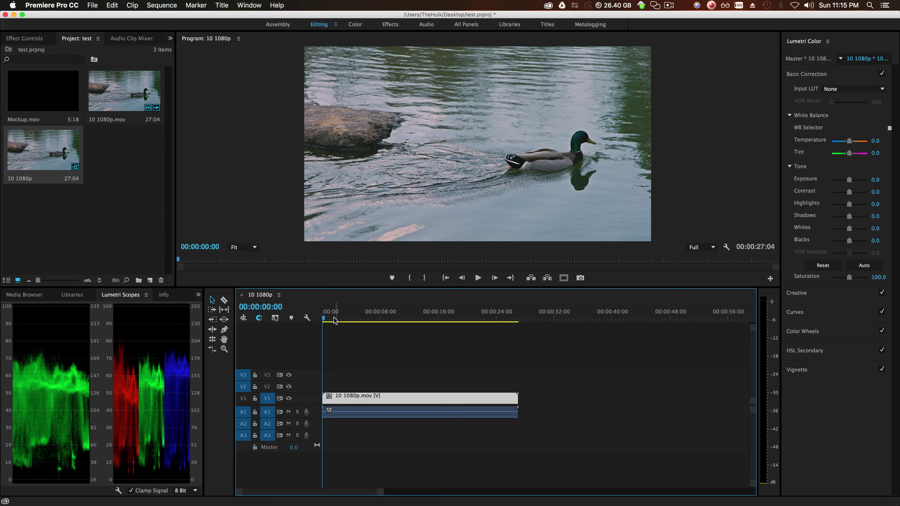
left_click_drag(335, 321, 376, 347)
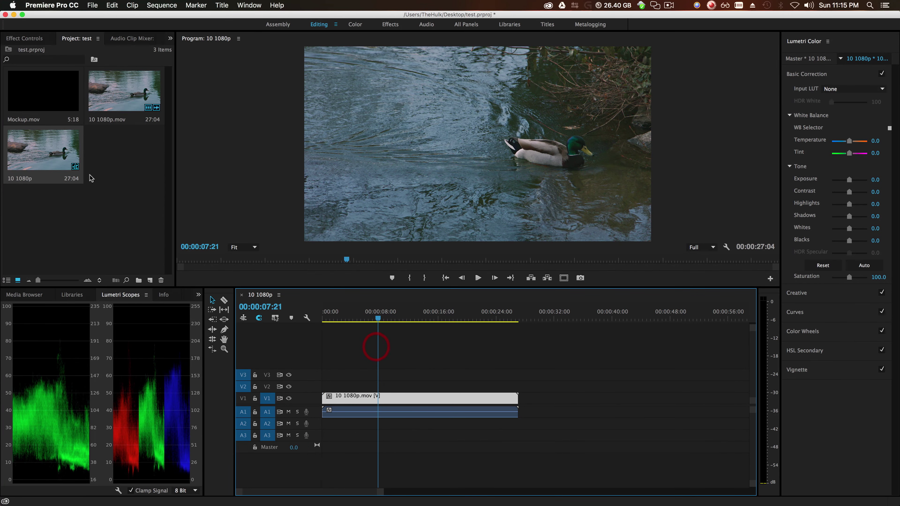
left_click(106, 181)
left_click_drag(36, 87, 373, 387)
- Trim the start of the duck clip to the Mockup clip's start and ripple delete the gap before them
left_click_drag(323, 409, 379, 410)
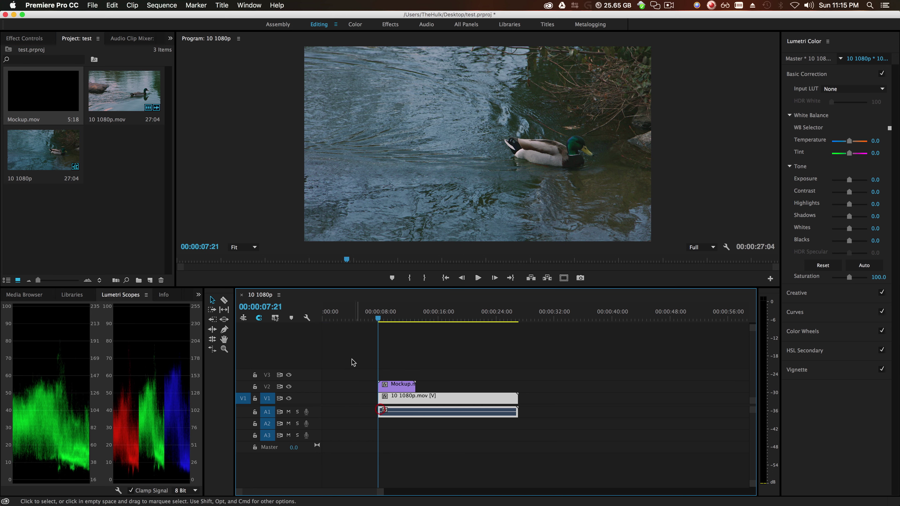
right_click(353, 398)
left_click(355, 389)
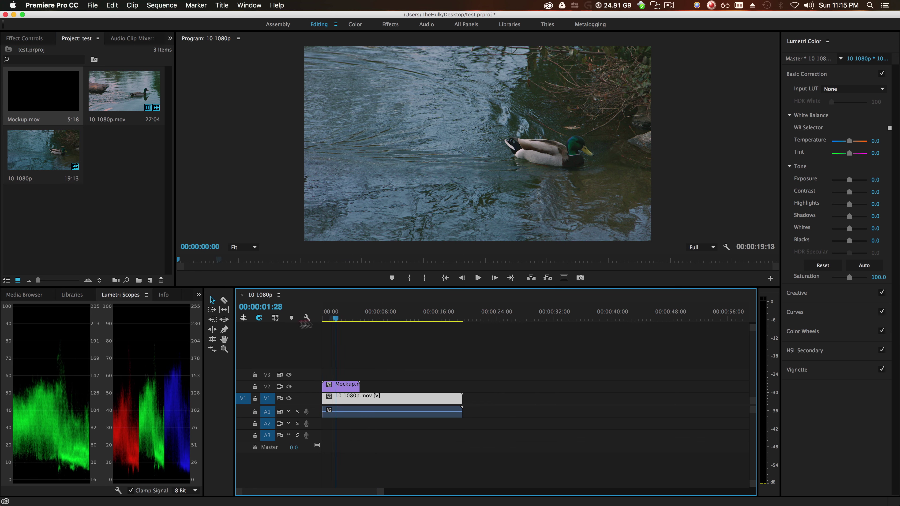
left_click_drag(407, 433, 413, 404)
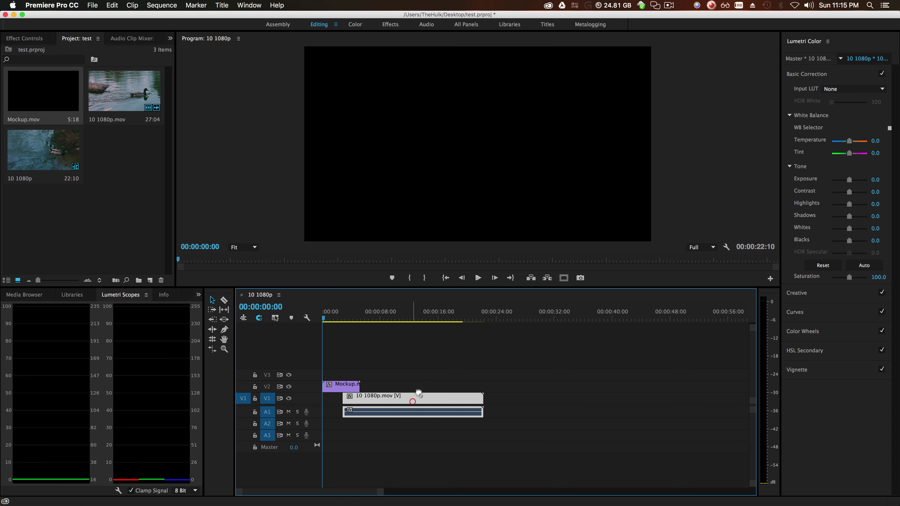
key("super+z")
key("super+shift+z")
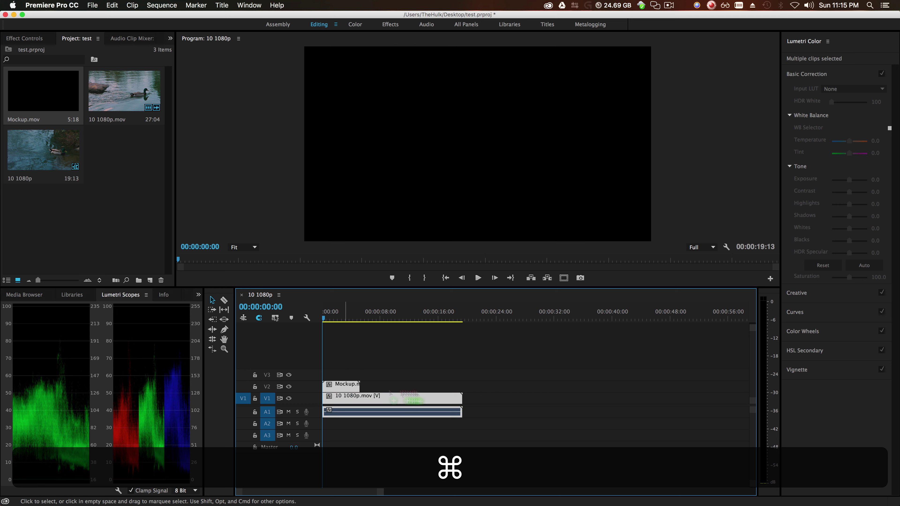
- Add 41_Brooklyn Bridge_1080p.mov at the start of V1 before the duck footage and position the Mockup clip across the cut
left_click_drag(0, 197, 317, 404)
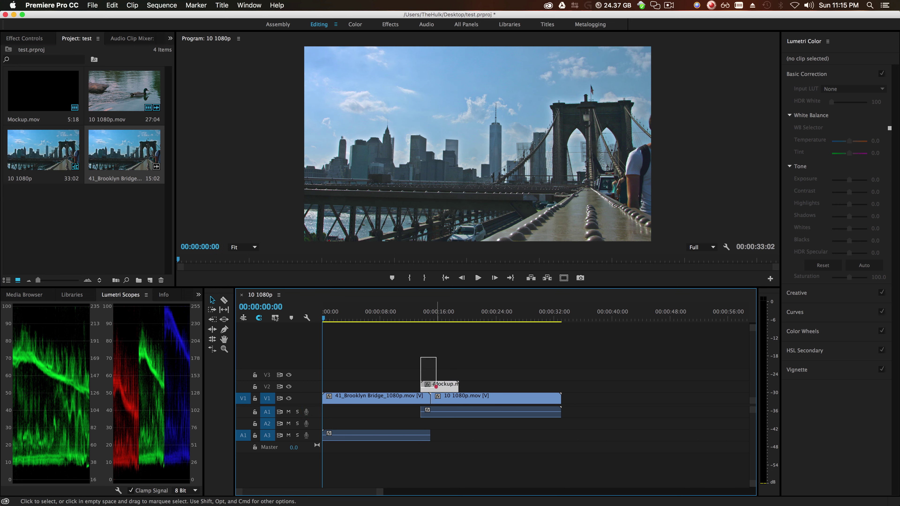
left_click_drag(437, 386, 424, 388)
- Delete the audio of both footage clips from A1 and A3, keeping only their video
left_click(434, 411)
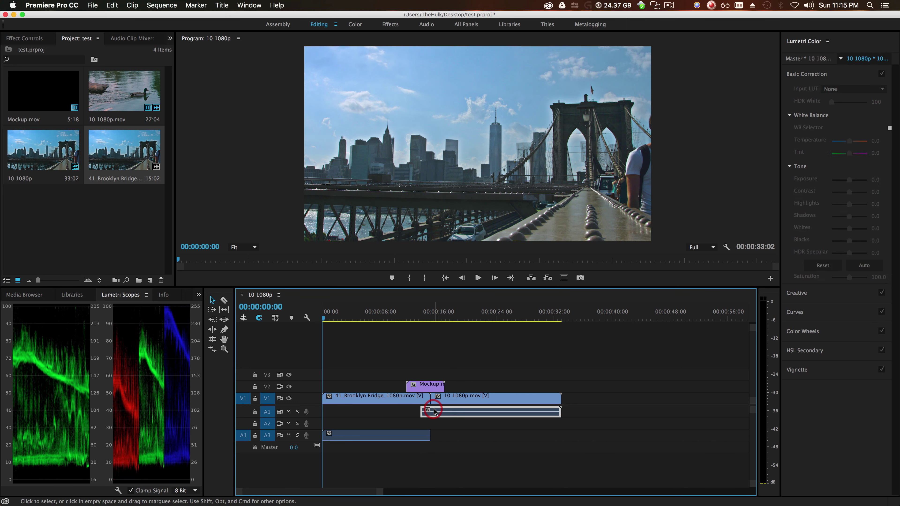
key("Delete")
left_click(411, 433)
key("Delete")
- Play back the Mockup transition over the cut between the two footage clips and inspect the frame's side edges
left_click(394, 314)
key("space")
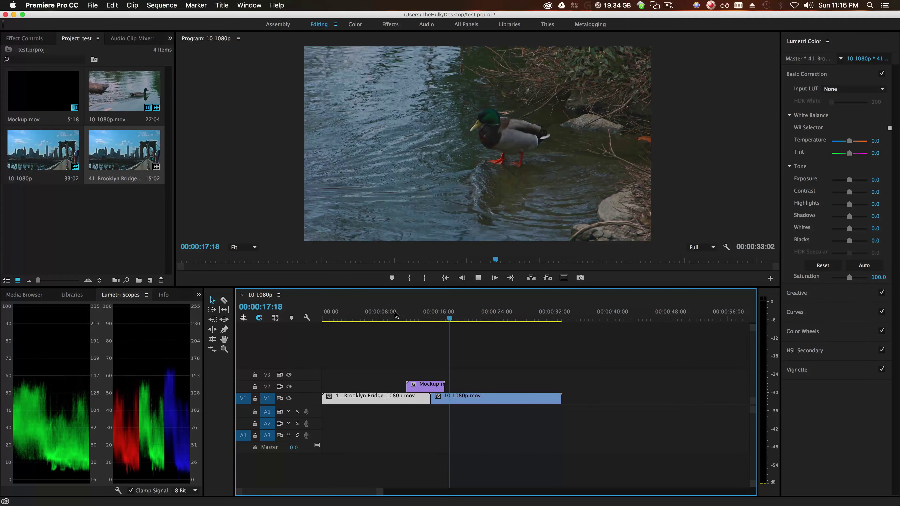
left_click(405, 311)
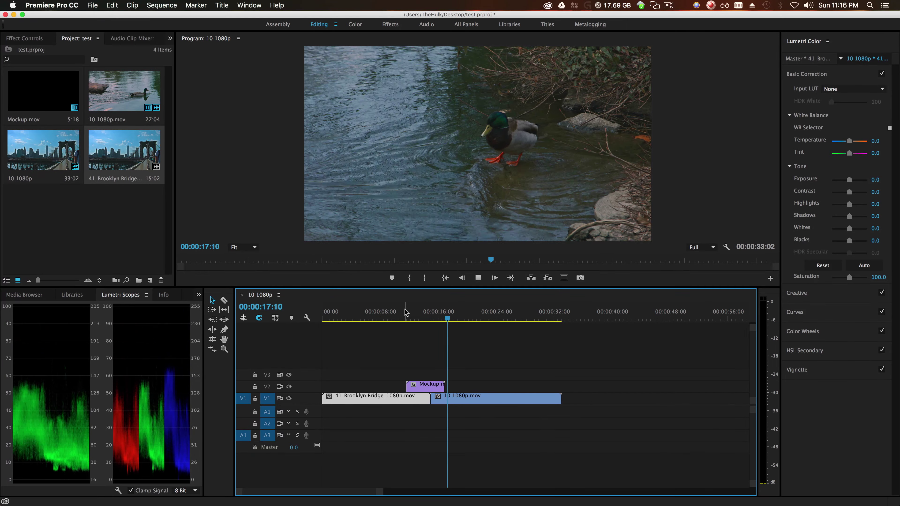
left_click(406, 316)
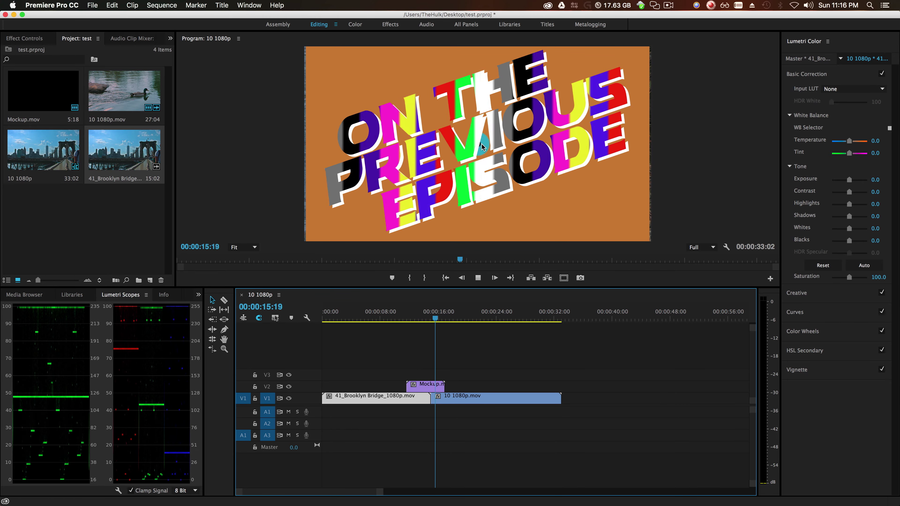
left_click(430, 316)
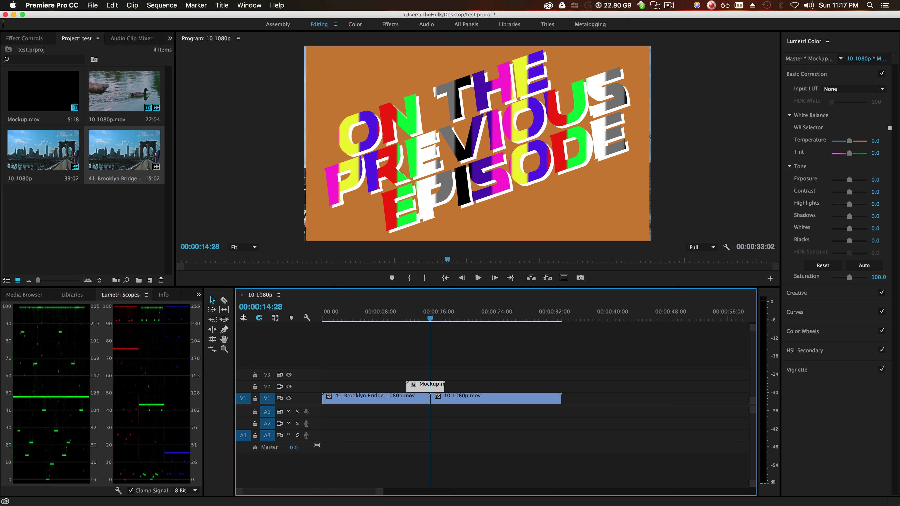
- Switch to After Effects and enter a corrected width for the Mockup composition in its settings
key("super+Tab")
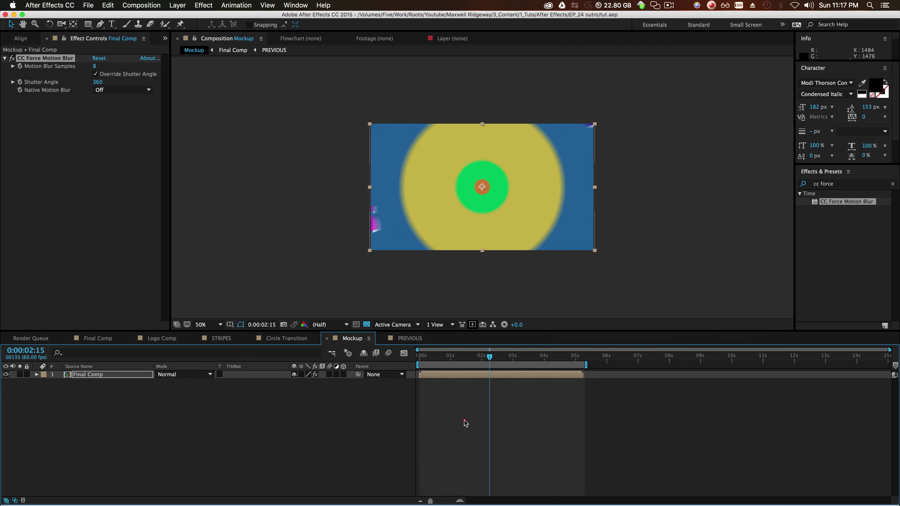
left_click(466, 423)
left_click(475, 375)
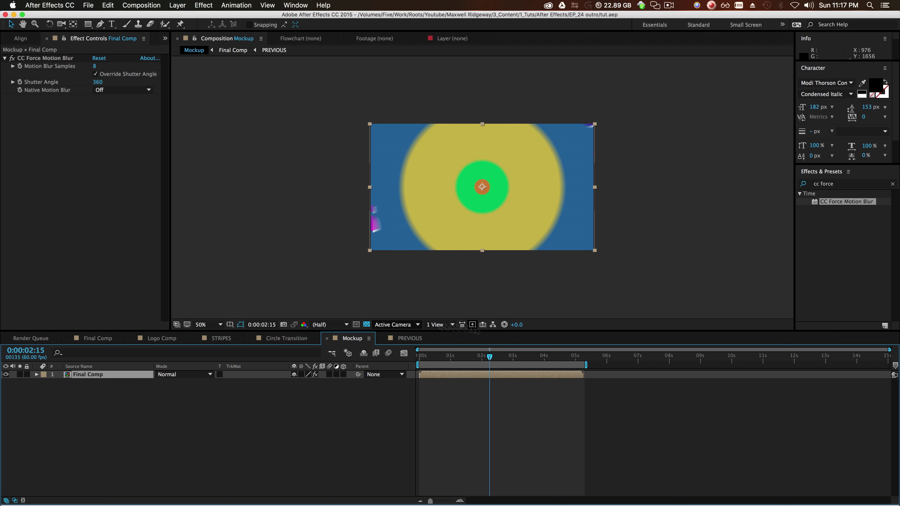
key("slash")
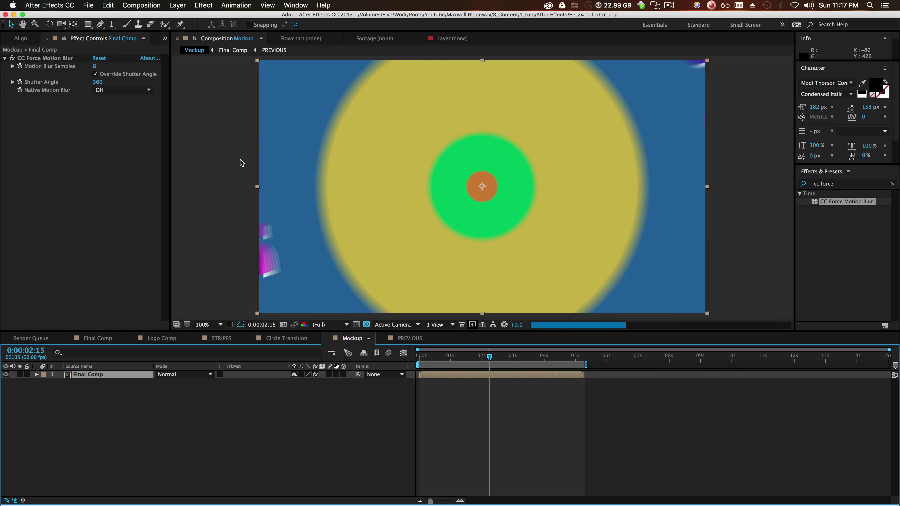
left_click(140, 6)
left_click(163, 31)
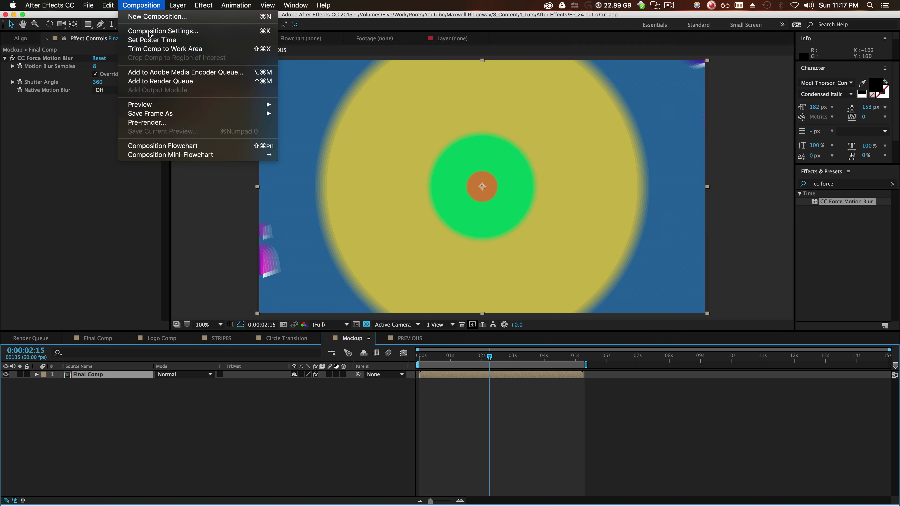
left_click(386, 122)
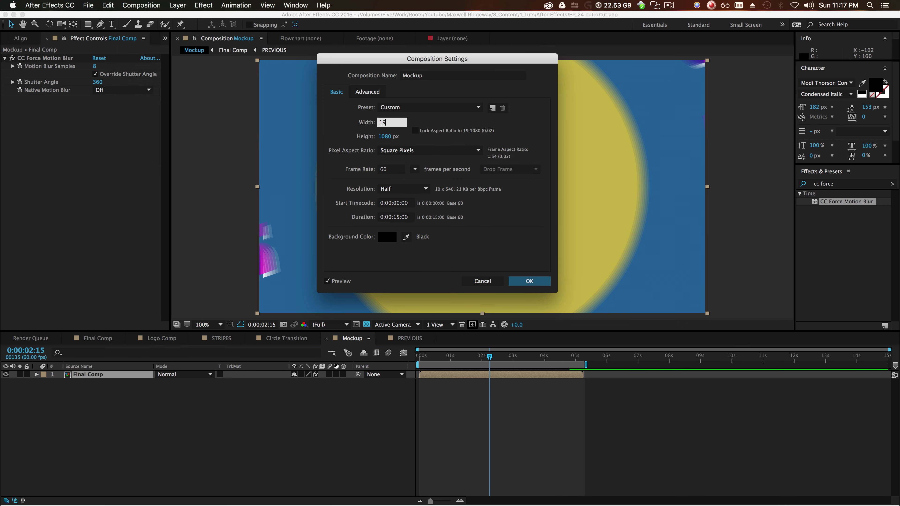
key("Return")
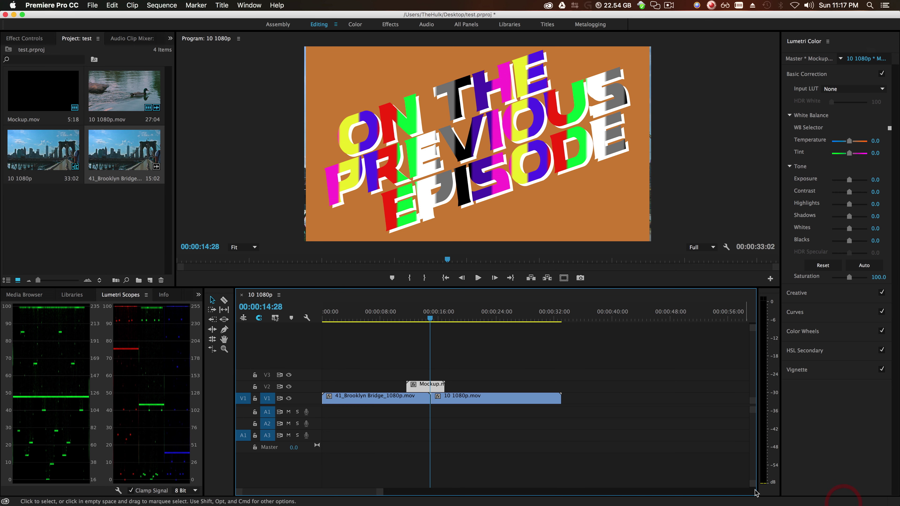
- Switch back to Premiere Pro and set the Mockup clip's scale to 101
left_click(420, 384)
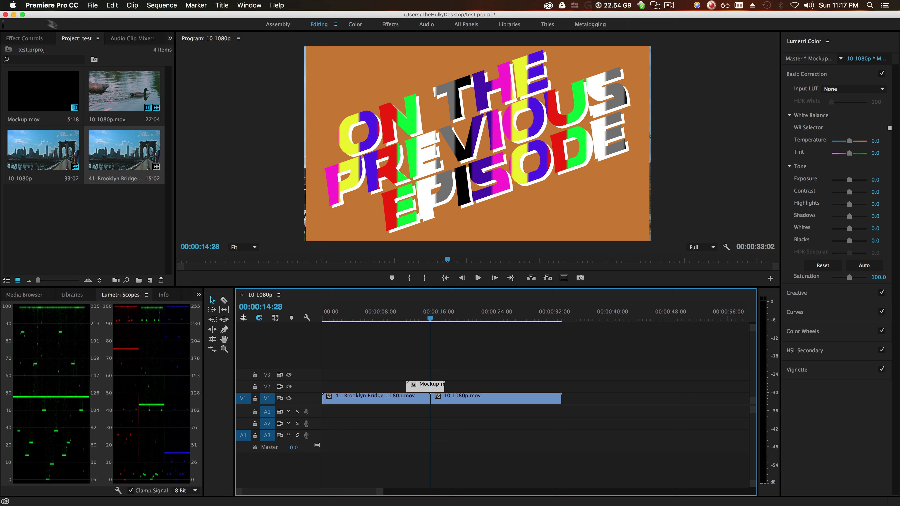
left_click(26, 40)
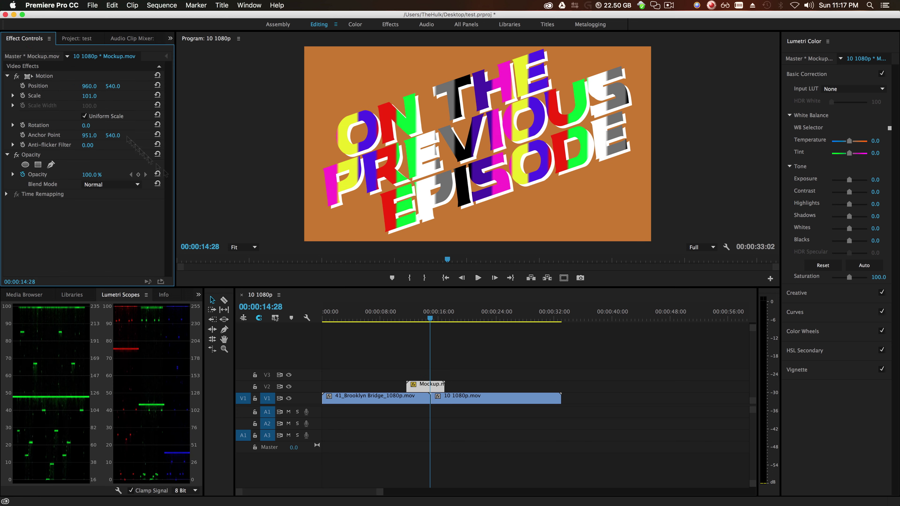
- Play back the scaled Mockup transition from its start and scrub through the cut to check it
left_click(404, 319)
key("space")
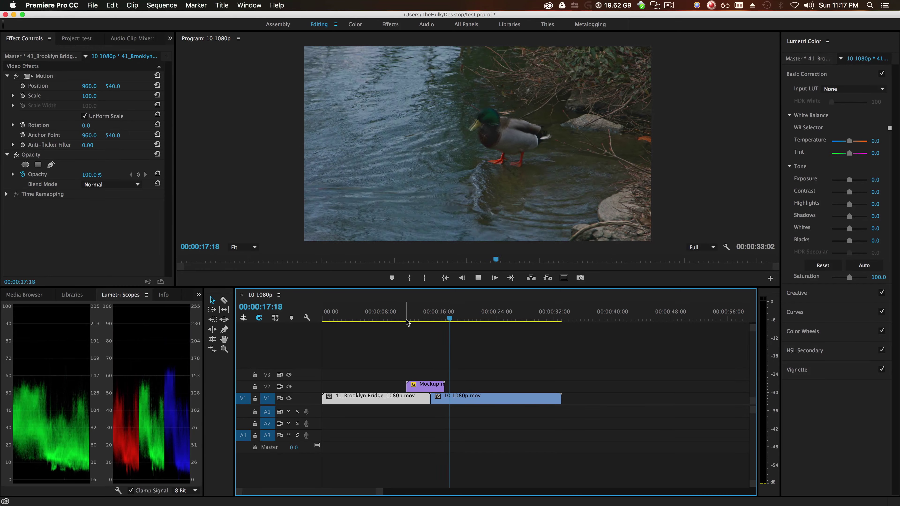
left_click_drag(407, 321, 453, 339)
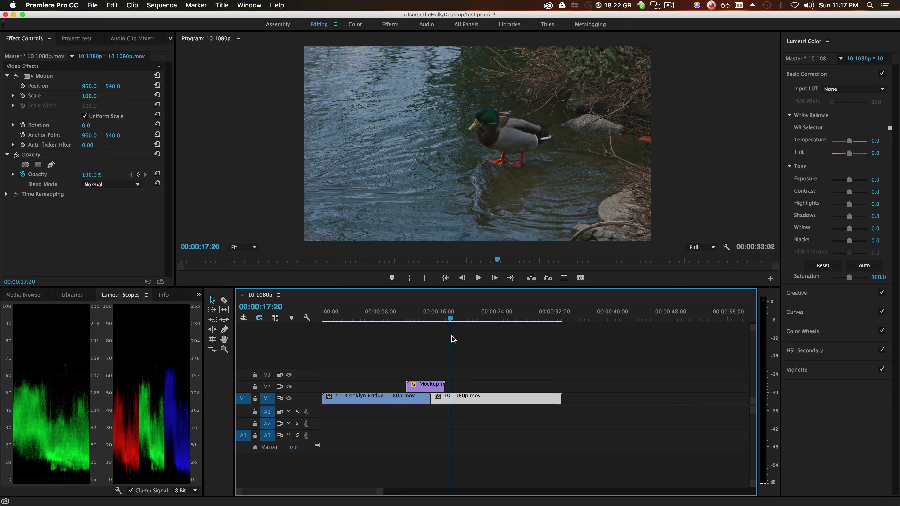
left_click_drag(453, 339, 475, 344)
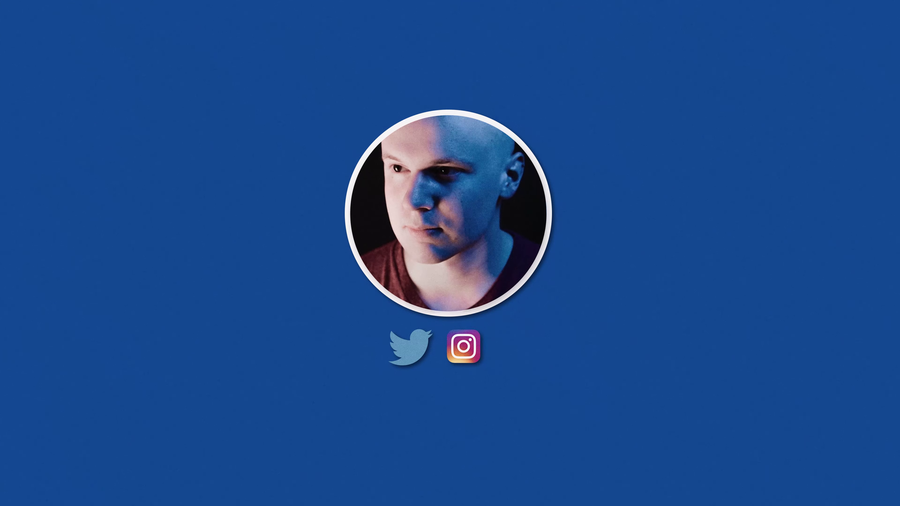